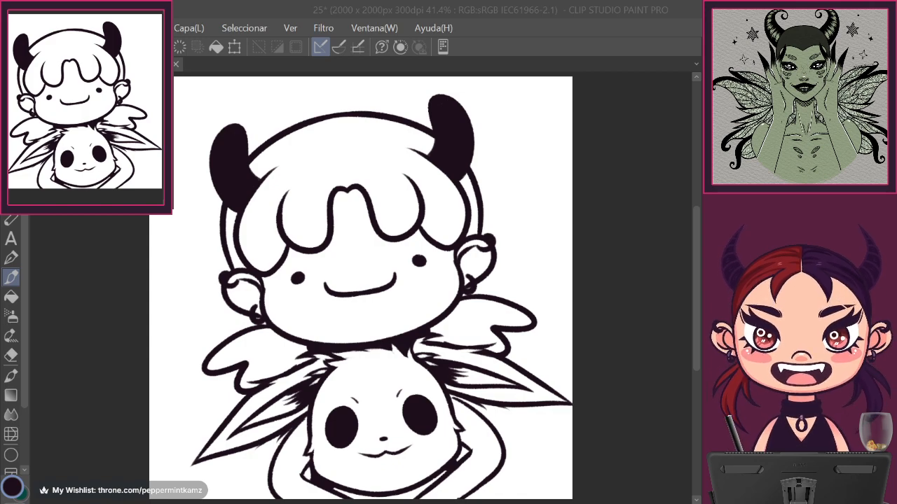
Turn on snapping to the symmetry ruler and paint mirrored dark red along the fringe's lower edges and the side locks.
key(Return)
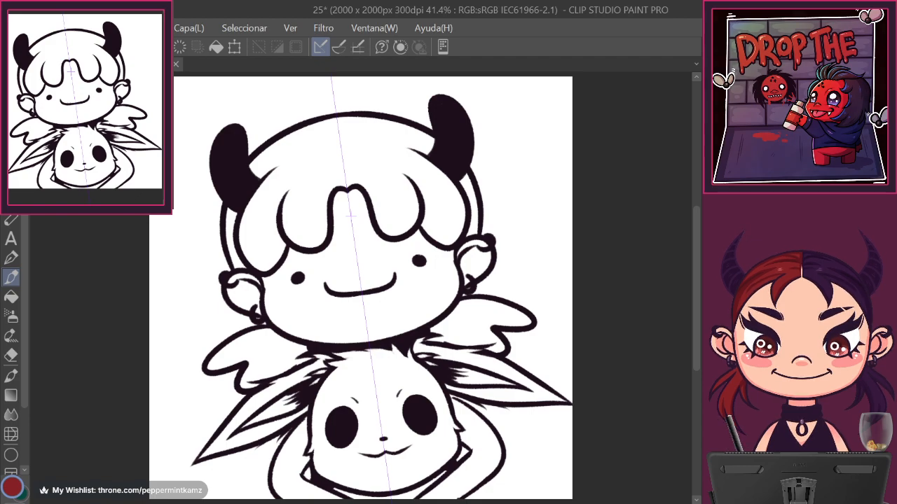
click(18, 276)
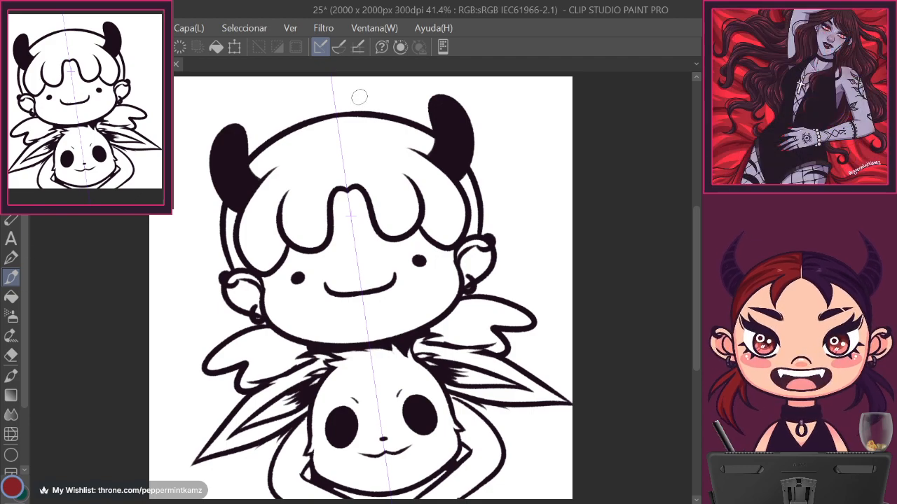
drag(354, 181, 328, 183)
key(ctrl+z)
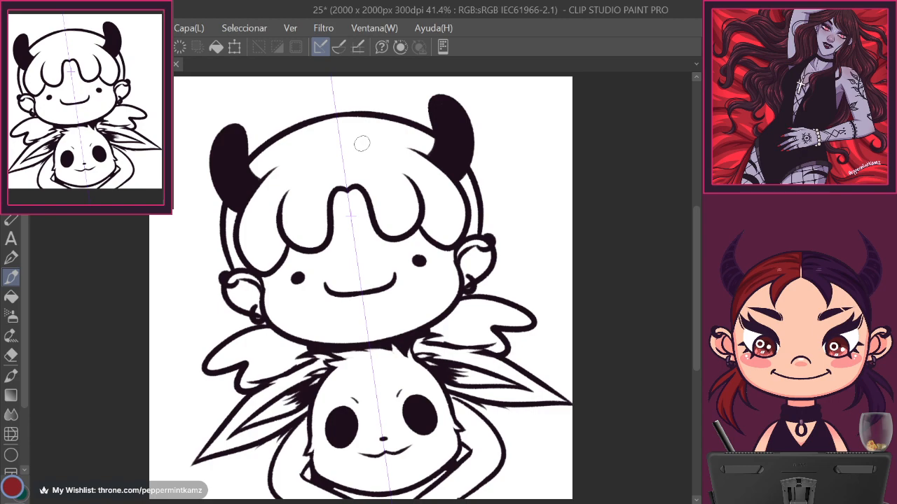
click(339, 47)
mouse_move(348, 183)
mouse_down()
mouse_move(335, 185)
mouse_move(321, 209)
mouse_up()
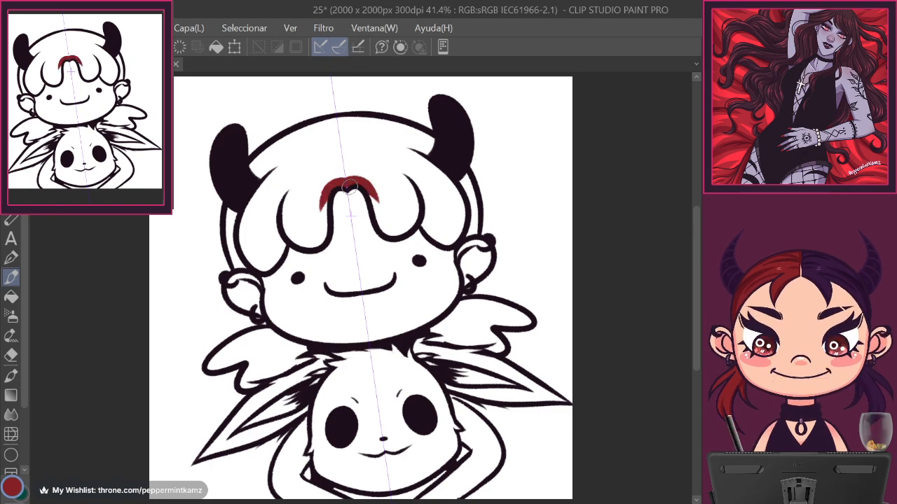
mouse_move(335, 185)
mouse_down()
mouse_move(315, 233)
mouse_move(260, 259)
mouse_move(284, 238)
mouse_move(257, 266)
mouse_move(293, 214)
mouse_up()
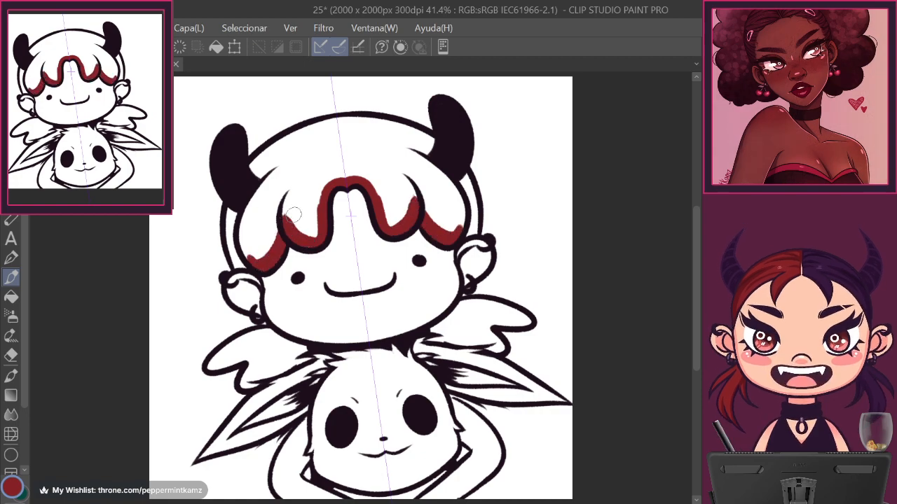
mouse_move(251, 262)
mouse_down()
mouse_move(242, 263)
mouse_move(233, 244)
mouse_move(253, 170)
mouse_up()
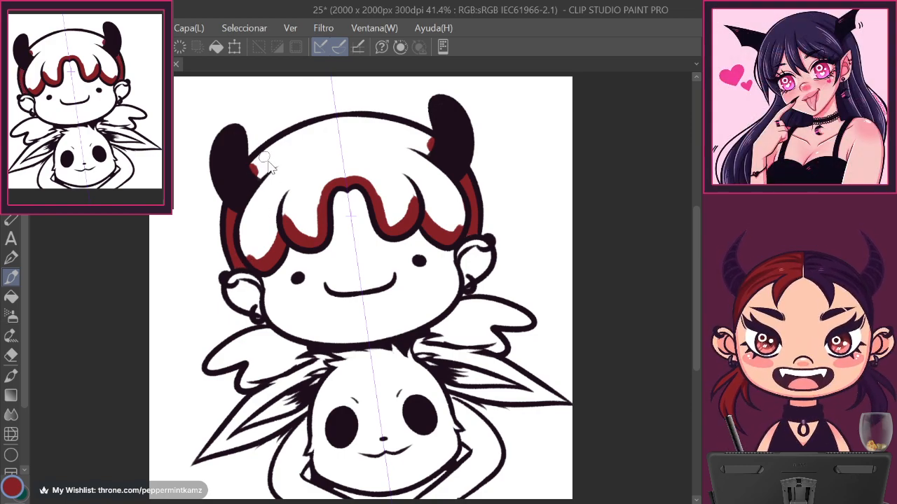
Paint the crown's edge and both pigtails dark red, and fill the rest of the hair with the same colour.
mouse_move(305, 133)
mouse_down()
mouse_move(255, 160)
mouse_move(308, 126)
mouse_move(364, 116)
mouse_move(326, 121)
mouse_up()
mouse_move(316, 349)
mouse_down()
mouse_move(310, 351)
mouse_move(248, 384)
mouse_move(273, 360)
mouse_move(247, 385)
mouse_move(254, 364)
mouse_move(305, 348)
mouse_move(253, 362)
mouse_move(292, 342)
mouse_move(222, 362)
mouse_move(279, 320)
mouse_move(263, 321)
mouse_move(208, 366)
mouse_move(274, 311)
mouse_move(267, 337)
mouse_move(310, 310)
mouse_move(267, 306)
mouse_move(303, 333)
mouse_up()
key(c)
click(339, 47)
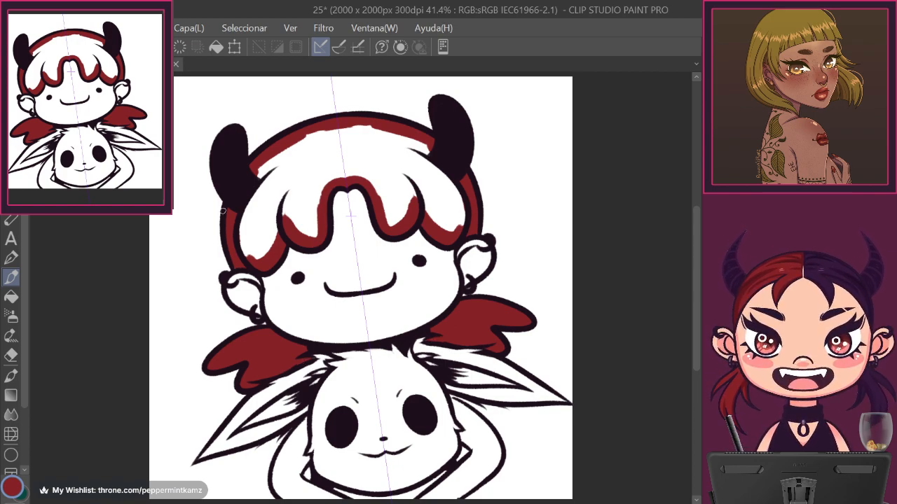
key(g)
click(342, 160)
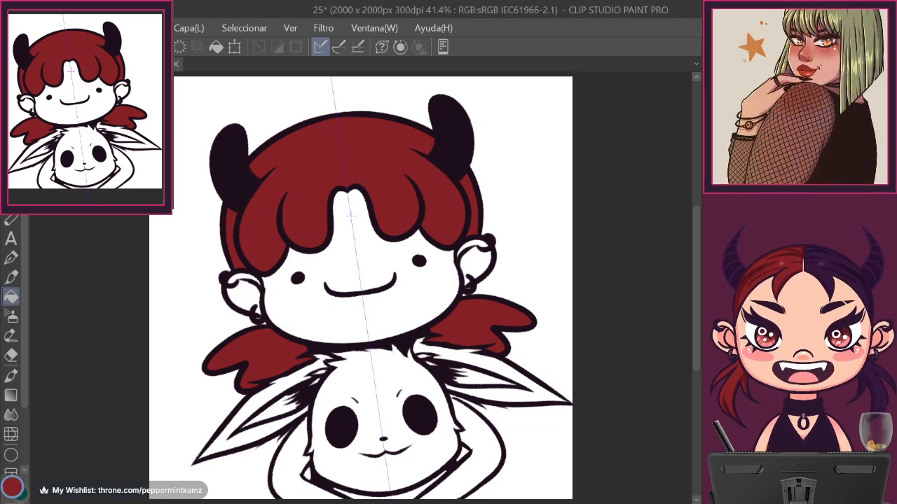
Try to draw a dark purple parting line down the centre of the hair with ruler snapping on.
click(11, 277)
click(339, 46)
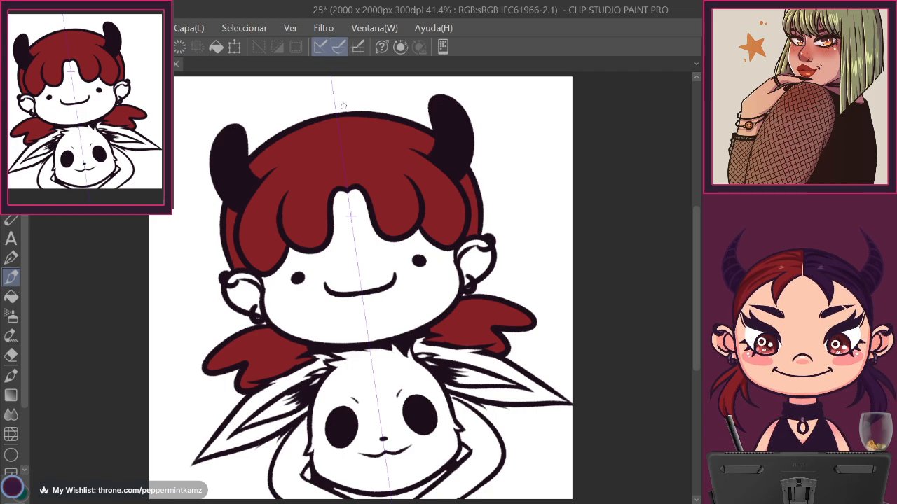
drag(345, 118, 355, 185)
drag(339, 103, 355, 185)
key(ctrl+z)
key(ctrl+z)
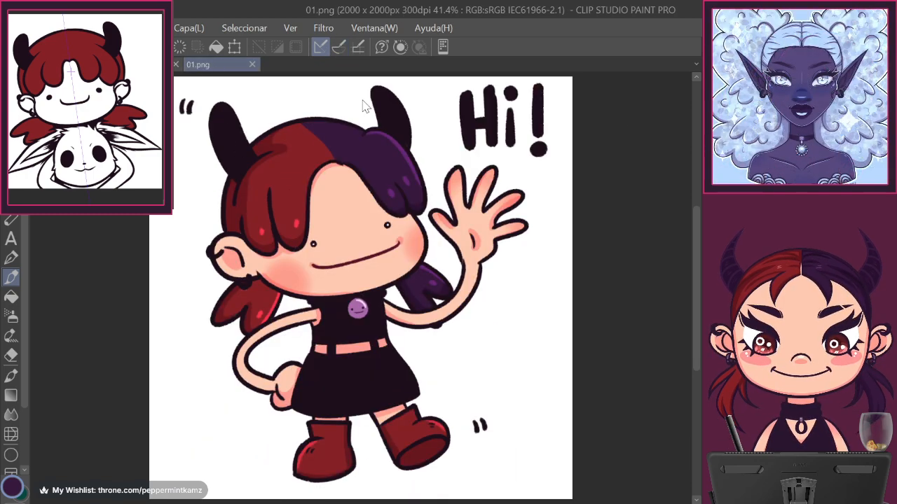
Place the reference image 01.png beside the drawing and give the drawing most of the width.
drag(692, 182, 694, 180)
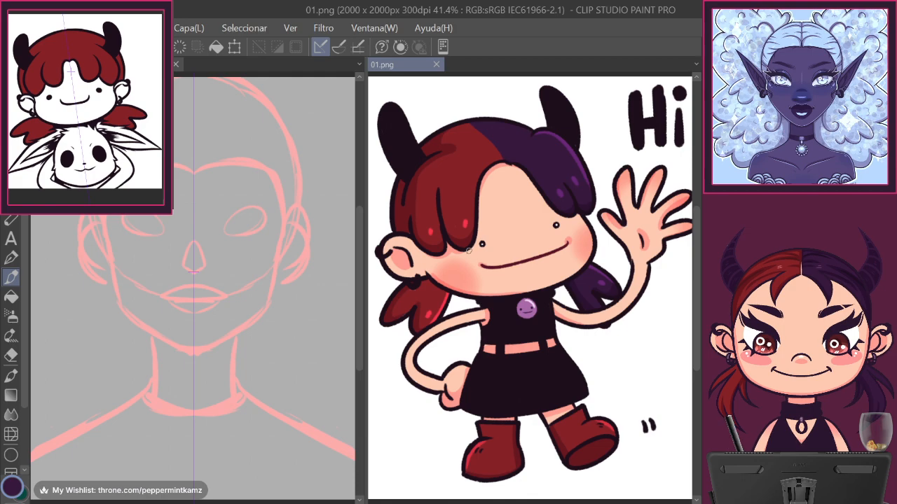
click(69, 64)
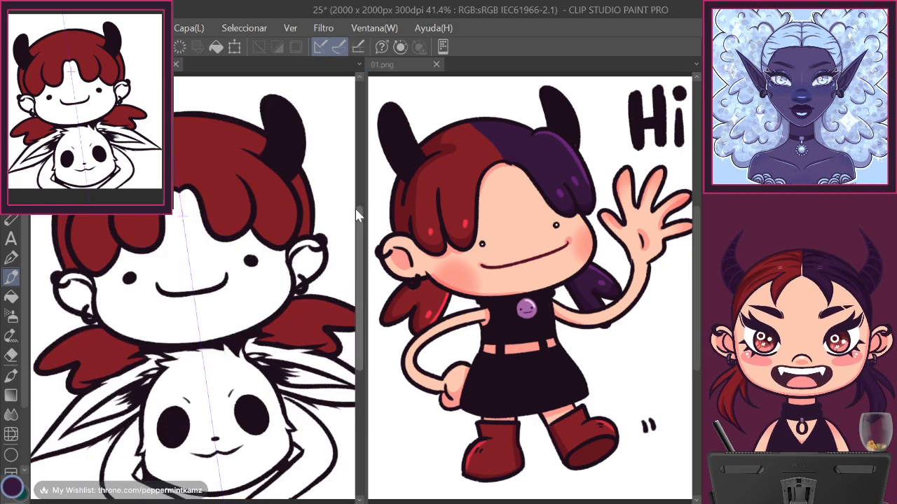
drag(366, 189, 565, 198)
drag(632, 226, 680, 234)
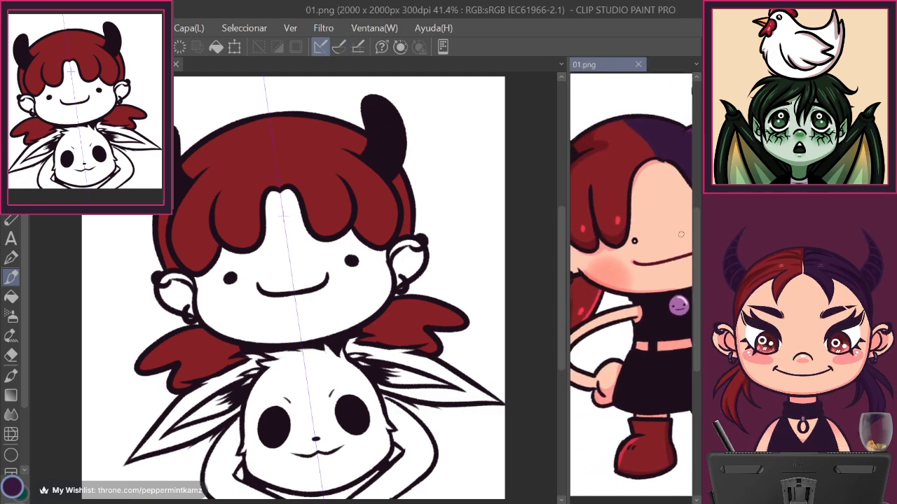
Sample the red of the reference's hair and try red strokes across the drawing, undoing them.
alt+click(617, 173)
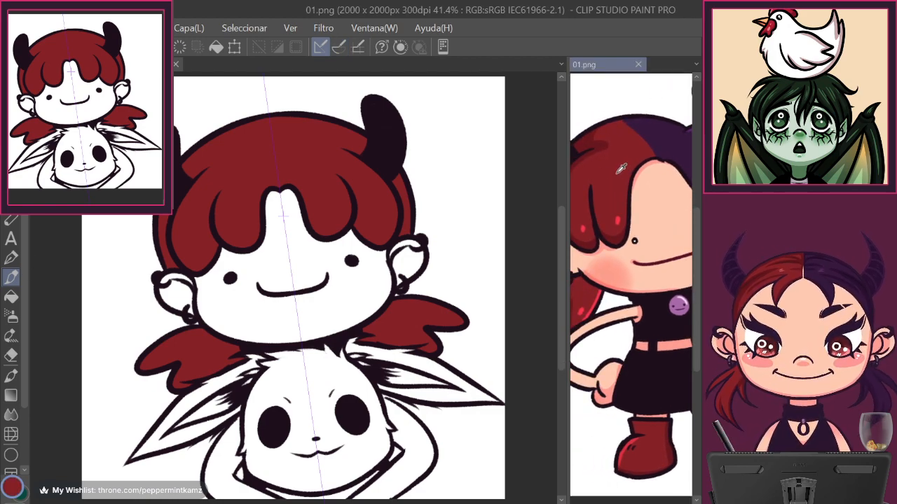
click(280, 177)
mouse_move(228, 184)
mouse_down()
mouse_move(144, 295)
mouse_move(420, 129)
mouse_move(386, 280)
mouse_move(168, 346)
mouse_move(242, 337)
mouse_up()
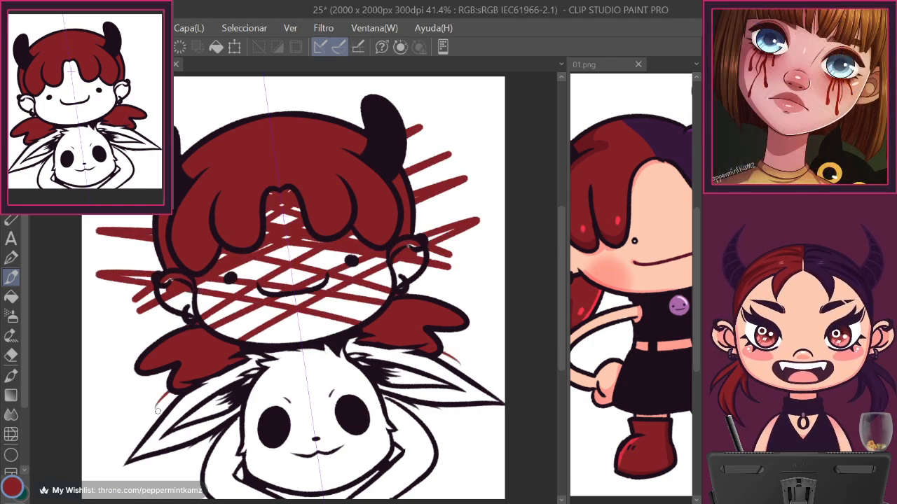
key(ctrl+z)
Sample the reference's dark purple hair and lilac badge, undoing the stray strokes made on 01.png.
alt+click(662, 153)
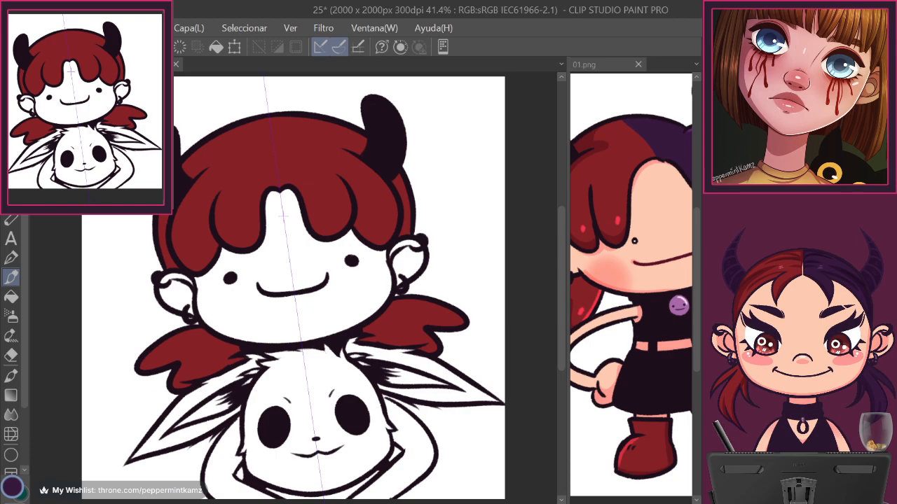
click(674, 106)
drag(673, 107, 669, 126)
key(ctrl+z)
key(ctrl+z)
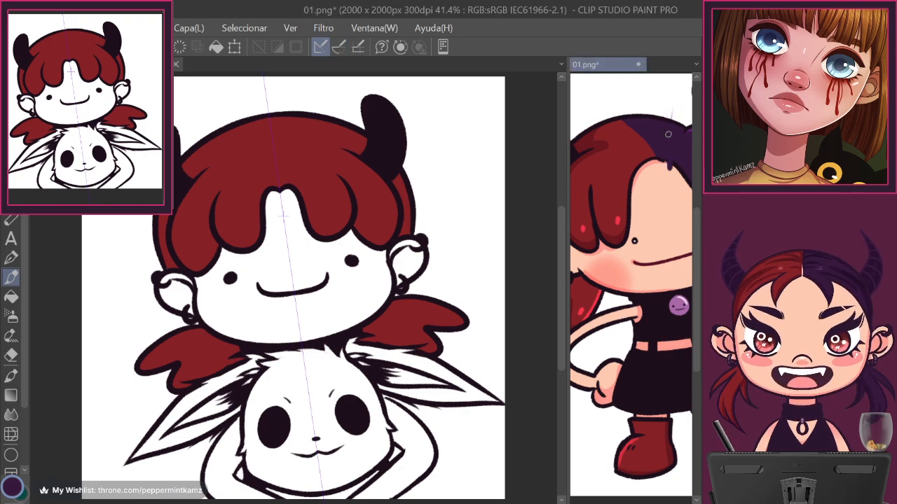
alt+click(678, 303)
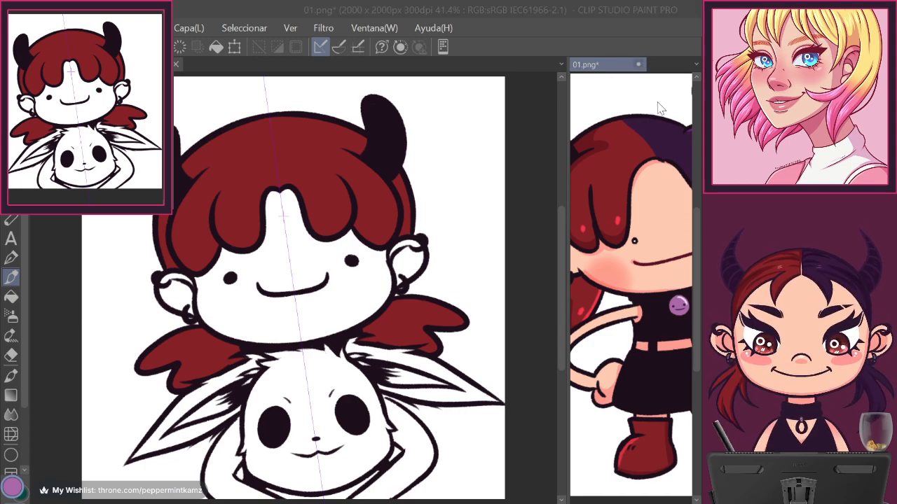
click(506, 199)
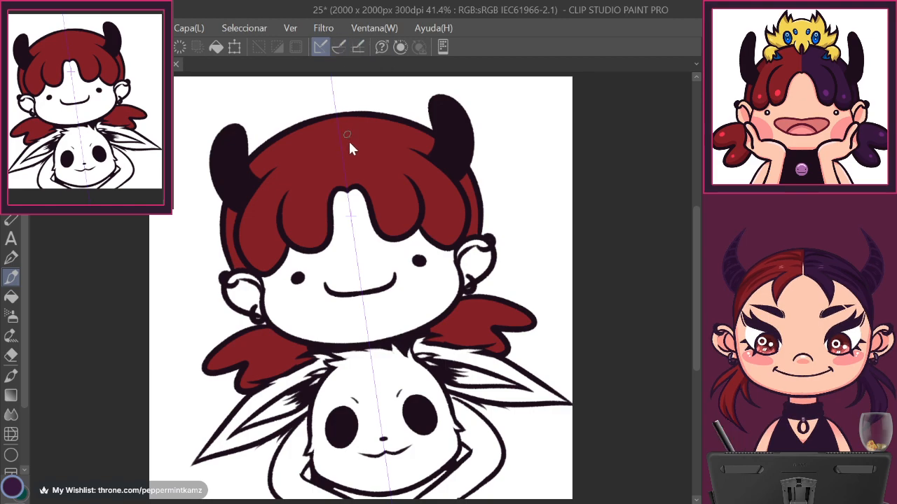
Paint the right half of the hair and the right pigtail dark purple, splitting the colours at the centre parting.
mouse_move(343, 112)
mouse_down()
mouse_move(350, 168)
mouse_move(348, 114)
mouse_move(374, 218)
mouse_move(359, 105)
mouse_move(388, 254)
mouse_move(366, 93)
mouse_move(408, 252)
mouse_move(389, 100)
mouse_move(429, 249)
mouse_move(408, 121)
mouse_move(449, 206)
mouse_move(459, 170)
mouse_move(480, 199)
mouse_up()
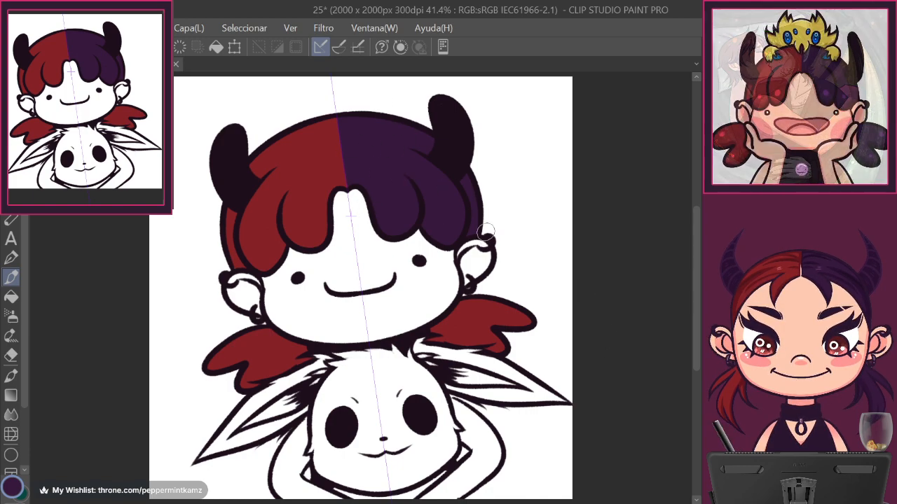
mouse_move(441, 319)
mouse_down()
mouse_move(436, 340)
mouse_move(463, 322)
mouse_move(484, 289)
mouse_move(511, 333)
mouse_move(544, 324)
mouse_up()
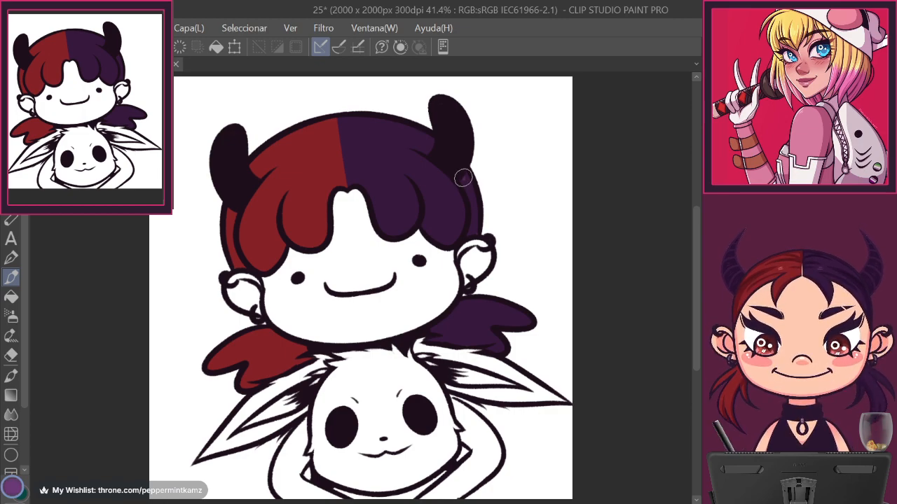
Shade the side locks behind the face on both sides, using ruler snapping to mirror the strokes.
drag(465, 176, 480, 235)
key(ctrl+z)
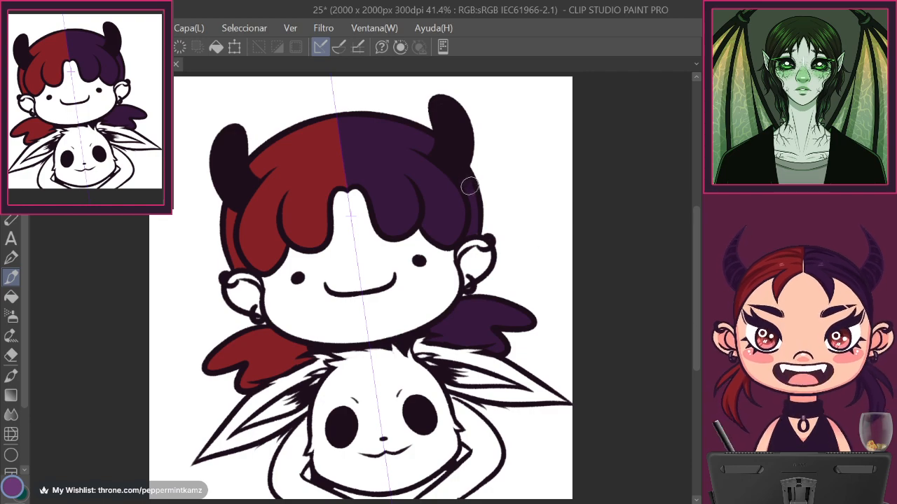
click(339, 47)
drag(228, 210, 234, 257)
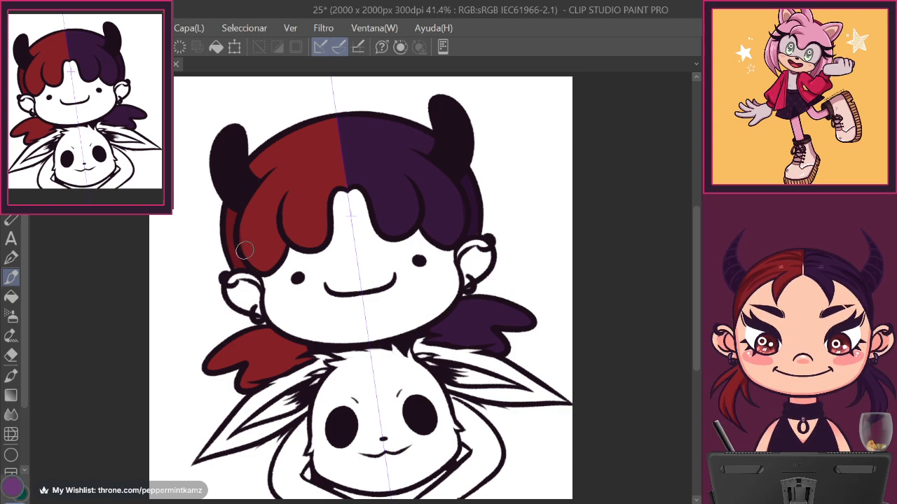
Add mirrored darker shading near the horns, on the fringe tips and on the pigtails, undoing unwanted strokes.
mouse_move(247, 169)
mouse_down()
mouse_move(278, 151)
mouse_move(241, 197)
mouse_move(265, 156)
mouse_move(245, 190)
mouse_move(268, 168)
mouse_move(237, 192)
mouse_move(271, 140)
mouse_move(241, 192)
mouse_move(286, 157)
mouse_up()
key(ctrl+z)
key(ctrl+z)
key(c)
key(c)
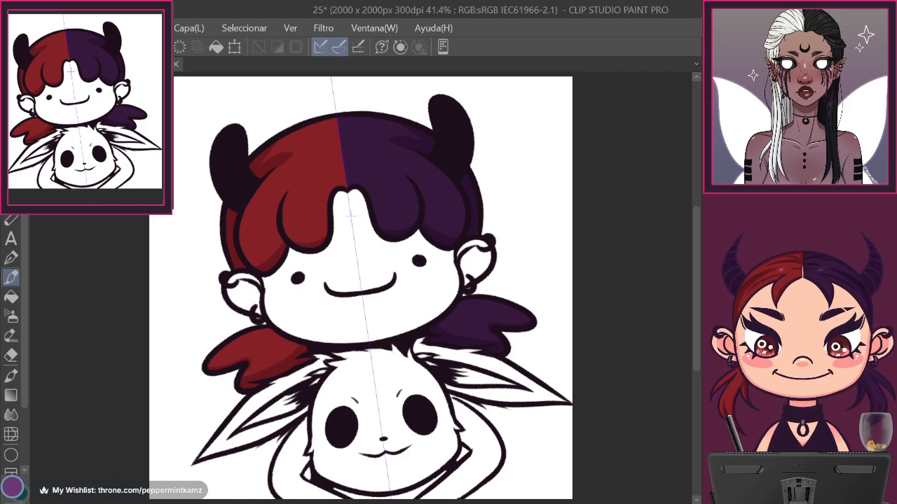
key(ctrl+z)
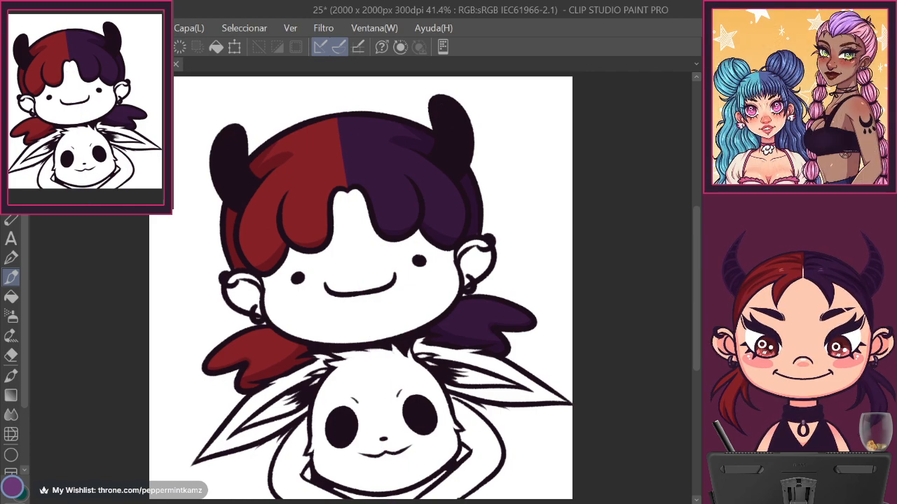
Draw a tilted symmetry ruler along the centre line of both characters, redoing the first attempt.
drag(328, 79, 389, 494)
key(ctrl+z)
drag(331, 77, 390, 497)
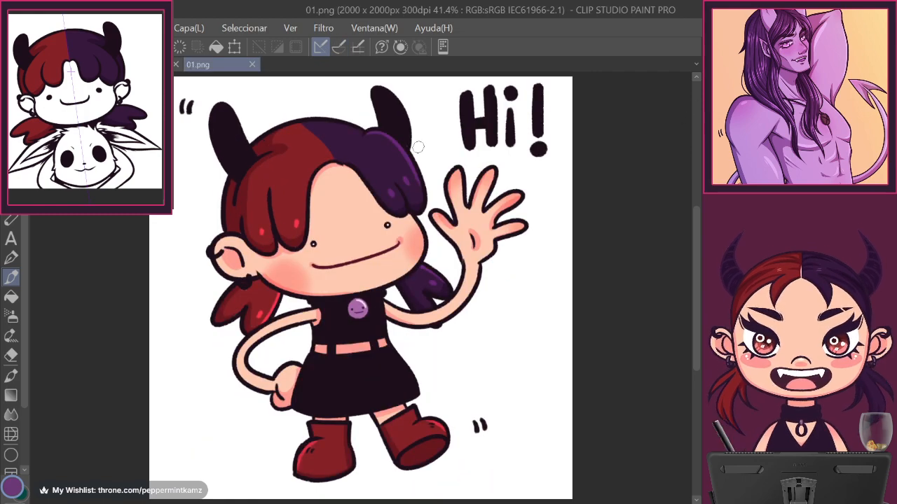
Place the reference 01.png beside the drawing again and sample the bright red of its hair highlight.
drag(210, 65, 695, 131)
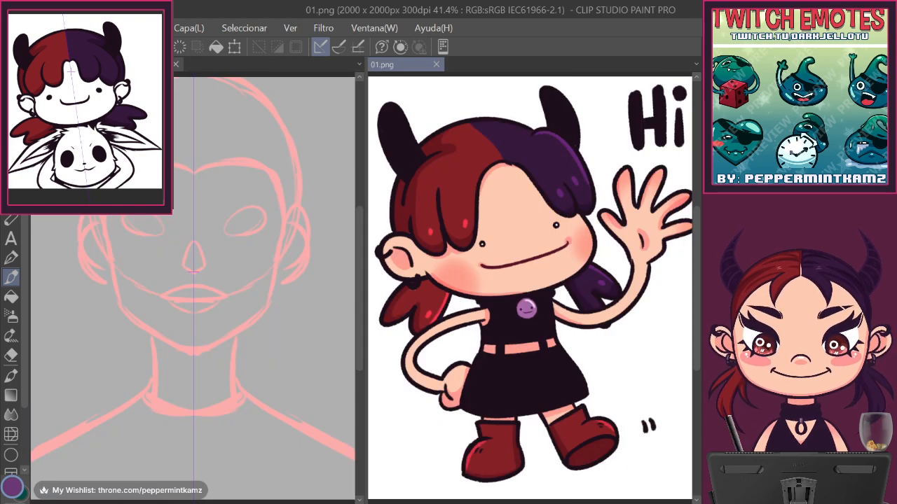
click(346, 355)
drag(360, 444, 566, 447)
drag(622, 302, 674, 305)
alt+click(616, 228)
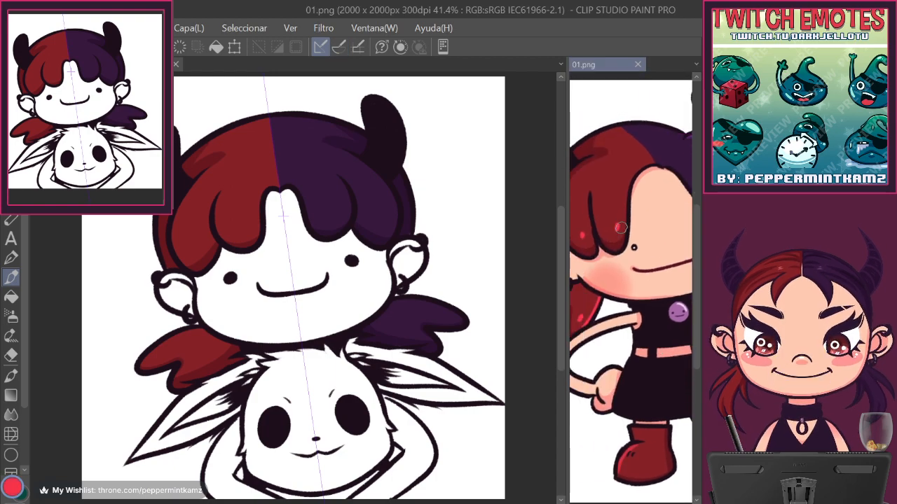
Dot mirrored bright red highlights on the inner and outer locks of the fringe.
click(241, 216)
click(328, 211)
click(238, 223)
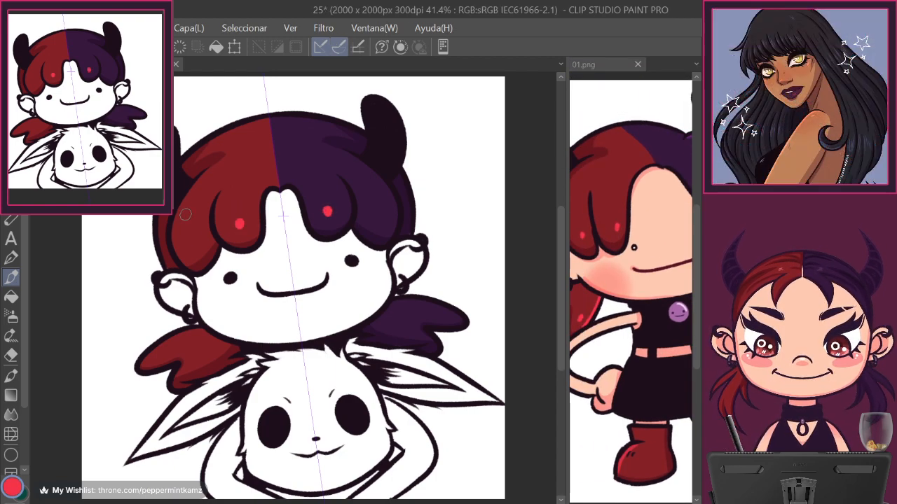
click(382, 218)
click(189, 245)
Paint a mirrored bright red highlight along the pigtails' upper edges and add a highlight dot on each pigtail.
mouse_move(140, 365)
mouse_down()
mouse_move(181, 337)
mouse_move(216, 326)
mouse_up()
key(ctrl+z)
mouse_move(137, 369)
mouse_down()
mouse_move(158, 343)
mouse_move(215, 326)
mouse_up()
drag(152, 355, 173, 343)
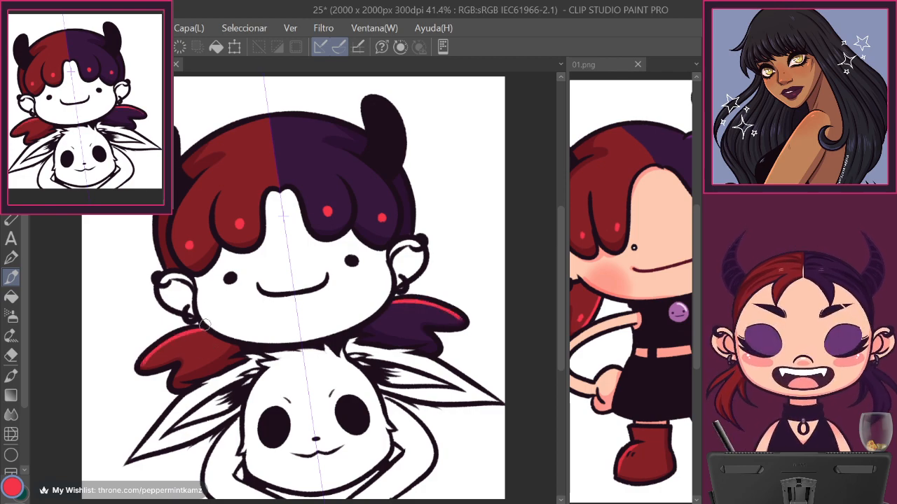
click(162, 356)
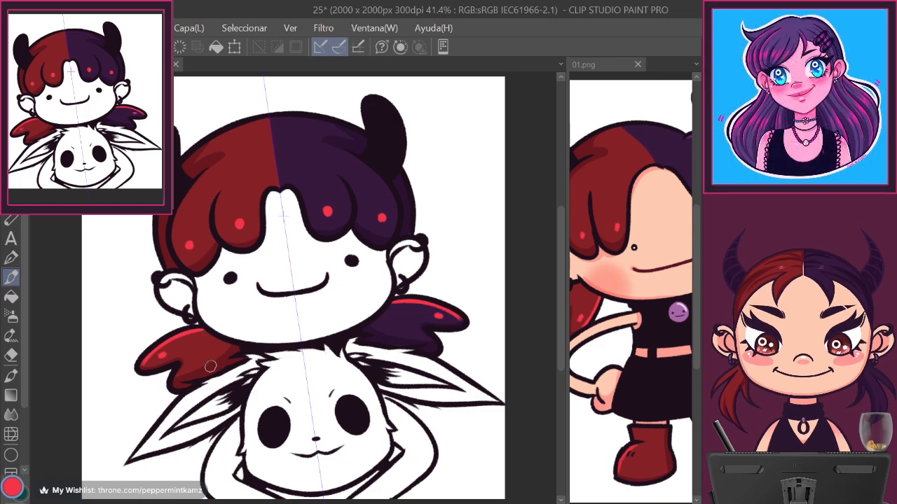
Sample the reference's purple highlight and recolour the highlights on the purple half of the fringe and its pigtail.
drag(683, 293, 612, 305)
alt+click(642, 206)
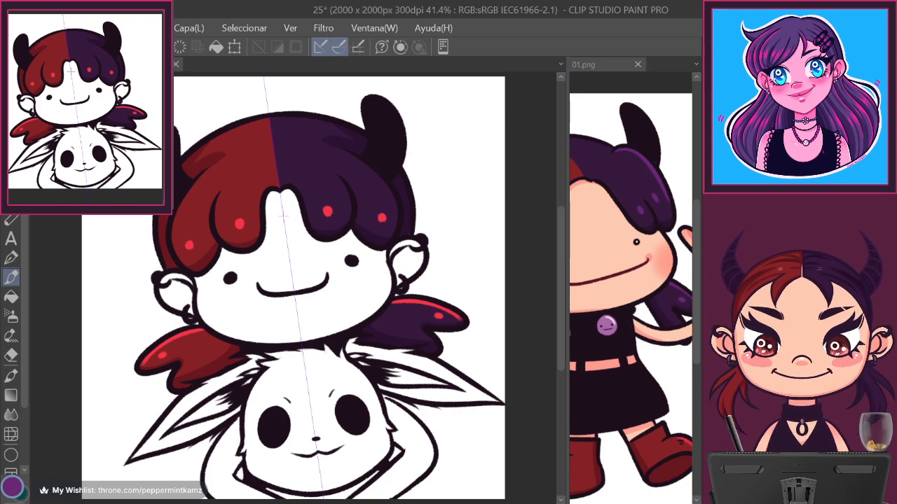
click(338, 46)
click(327, 211)
click(379, 216)
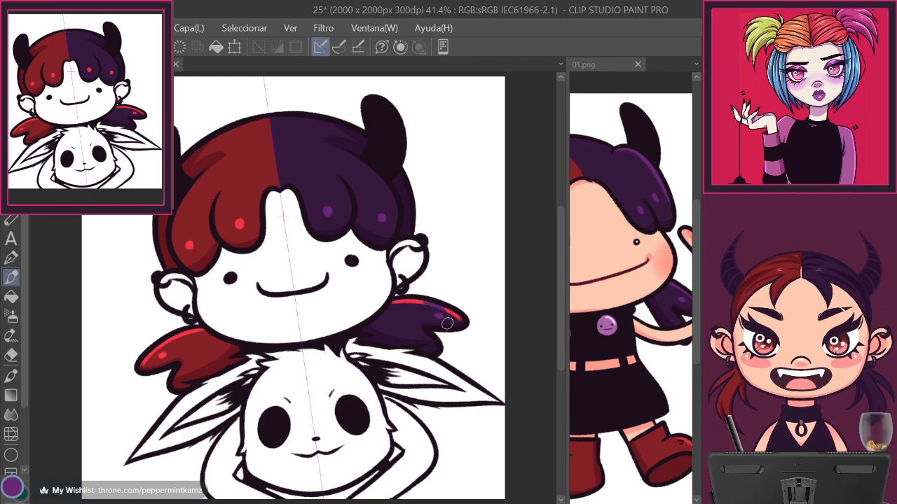
drag(433, 309, 384, 298)
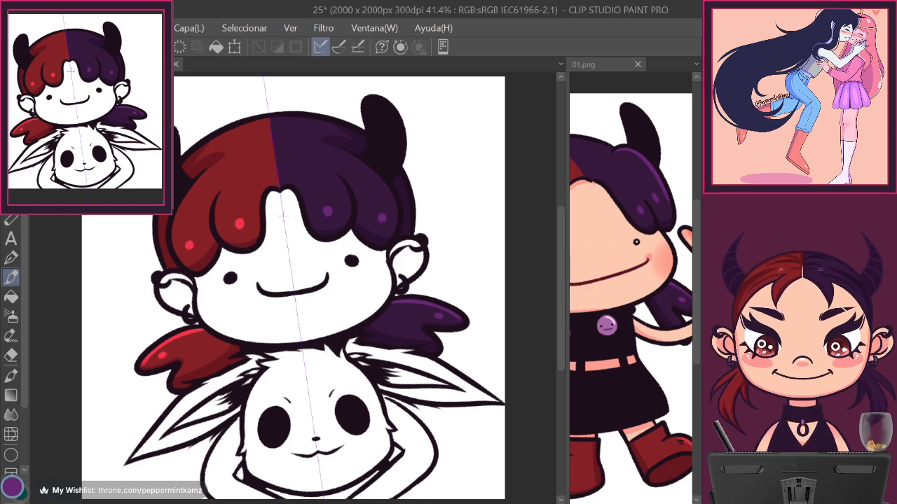
key(ctrl+z)
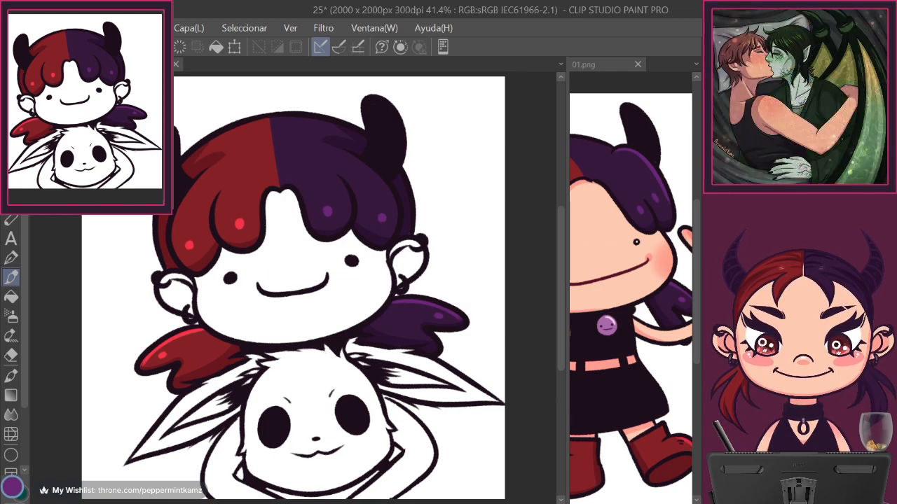
Lay a symmetry ruler along the head's tilted centre line and sample the peach skin tone from the reference 01.png.
drag(265, 78, 321, 490)
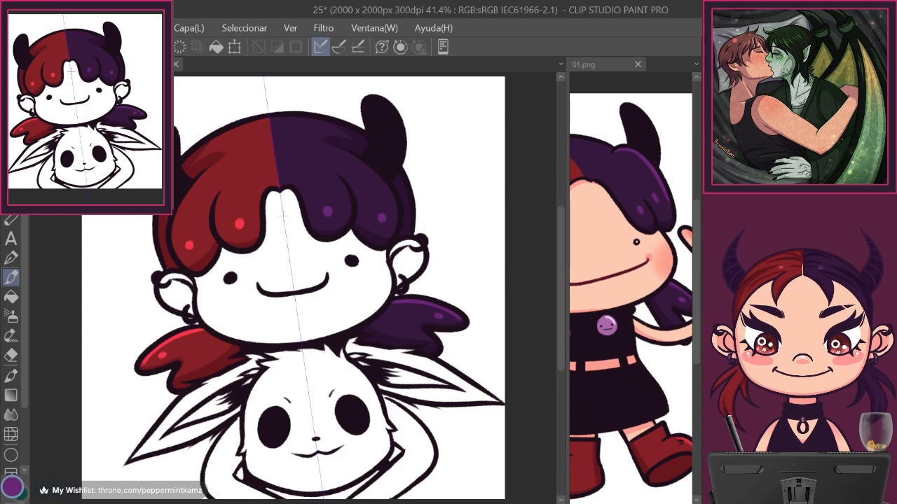
alt+click(655, 263)
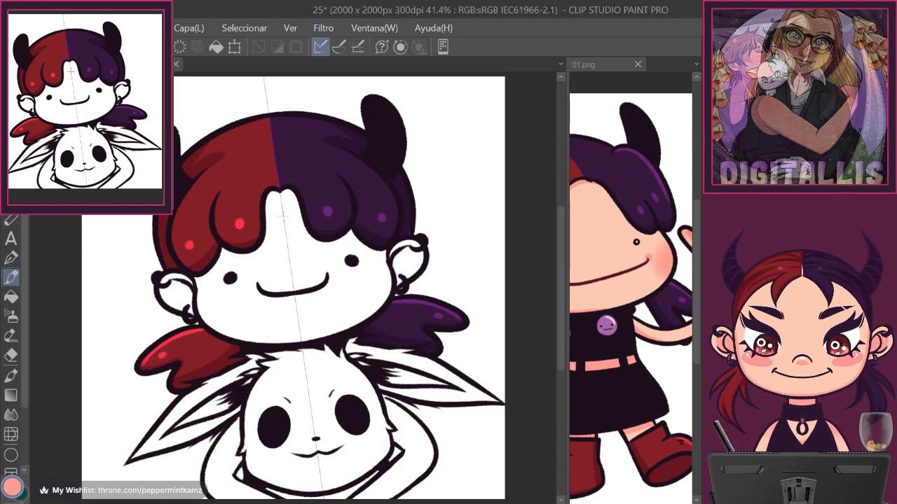
alt+click(603, 245)
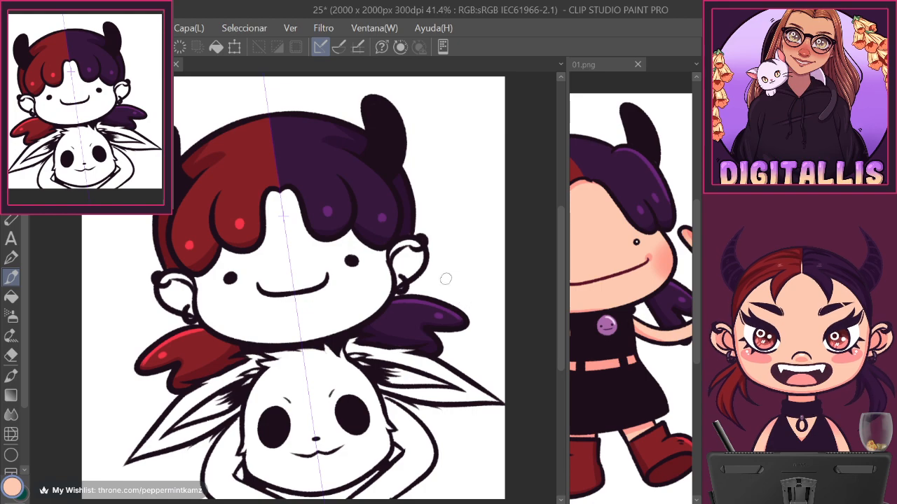
Turn on snapping to the symmetry ruler and paint mirrored skin tone on the ears, around the face's edge and at the upper arms.
mouse_move(399, 262)
mouse_down()
mouse_move(408, 264)
mouse_move(396, 270)
mouse_move(403, 254)
mouse_move(405, 277)
mouse_move(382, 301)
mouse_move(305, 337)
mouse_up()
key(ctrl+z)
click(340, 48)
mouse_move(207, 273)
mouse_down()
mouse_move(215, 261)
mouse_move(246, 251)
mouse_move(263, 214)
mouse_move(290, 191)
mouse_up()
drag(238, 421, 239, 459)
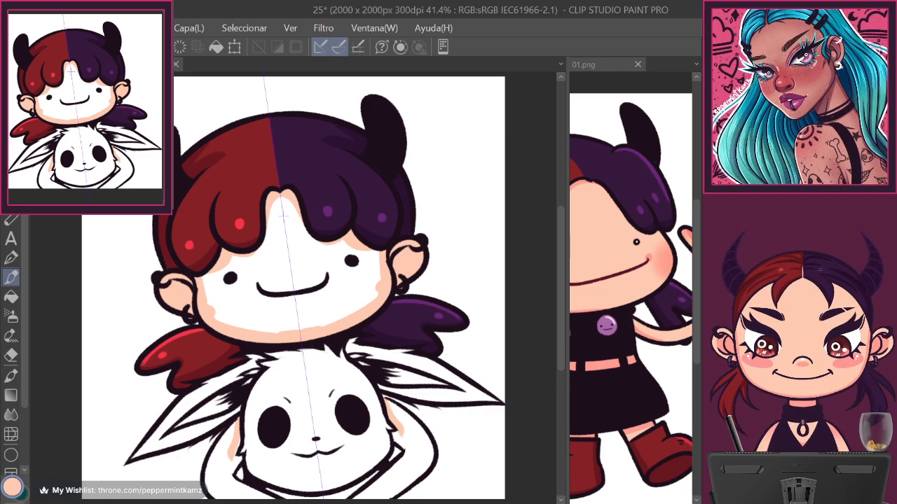
key(ctrl+z)
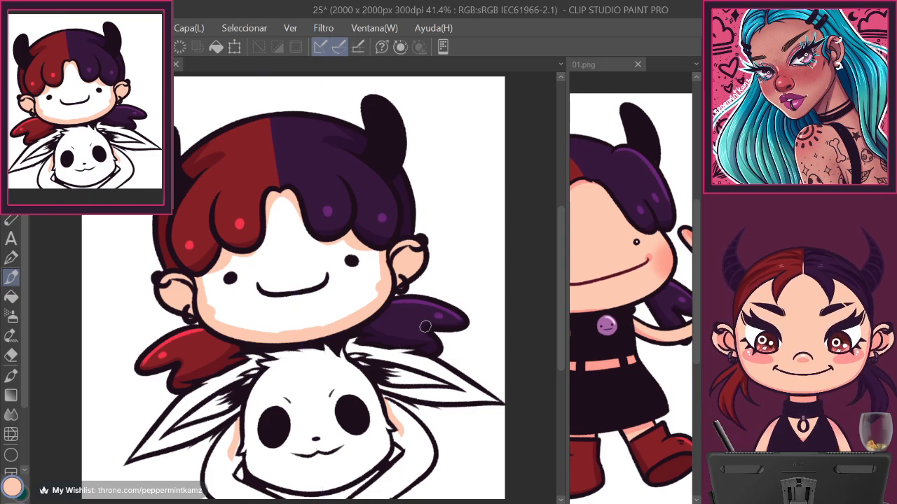
alt+click(396, 281)
drag(439, 428, 456, 224)
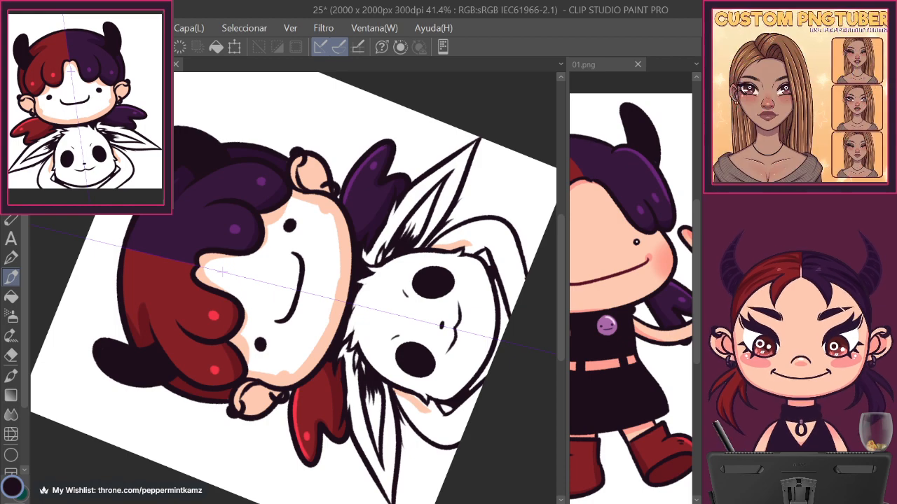
key(ctrl+0)
alt+click(406, 258)
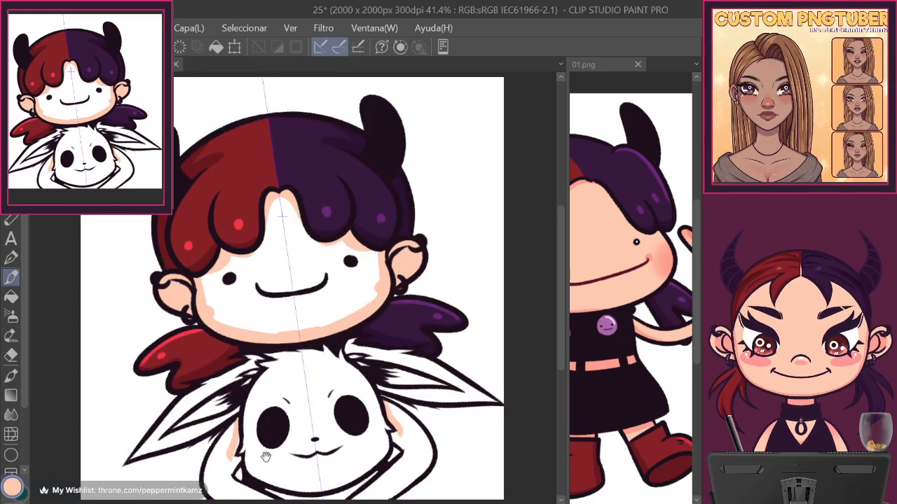
Paint the mirrored skin tone over both arms around the Eevee, down to the canvas edge.
drag(266, 456, 272, 430)
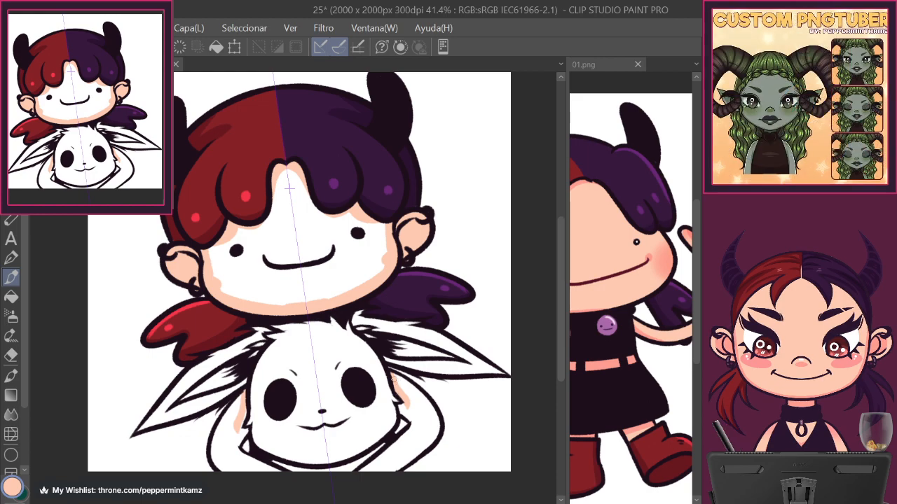
mouse_move(395, 379)
mouse_down()
mouse_move(398, 381)
mouse_move(414, 397)
mouse_move(395, 376)
mouse_move(433, 406)
mouse_up()
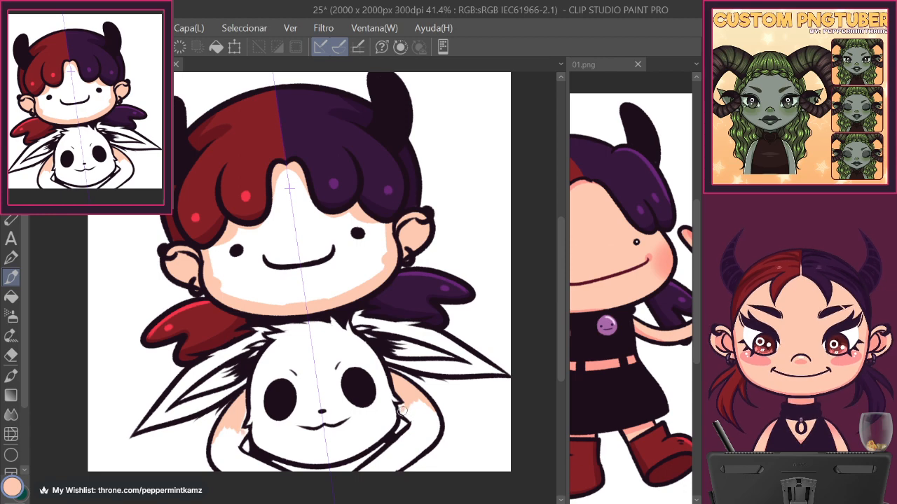
mouse_move(406, 414)
mouse_down()
mouse_move(430, 438)
mouse_move(427, 426)
mouse_up()
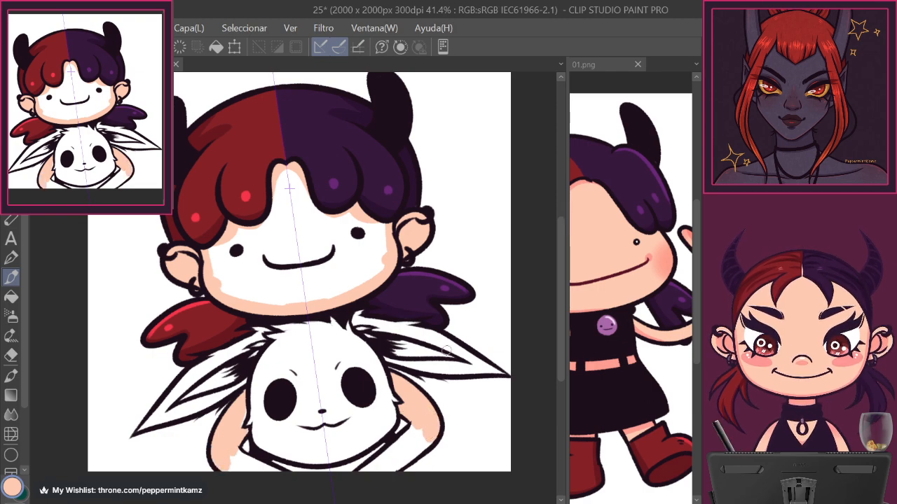
mouse_move(475, 455)
mouse_down()
mouse_move(478, 415)
mouse_move(409, 420)
mouse_move(423, 402)
mouse_move(392, 431)
mouse_move(423, 390)
mouse_up()
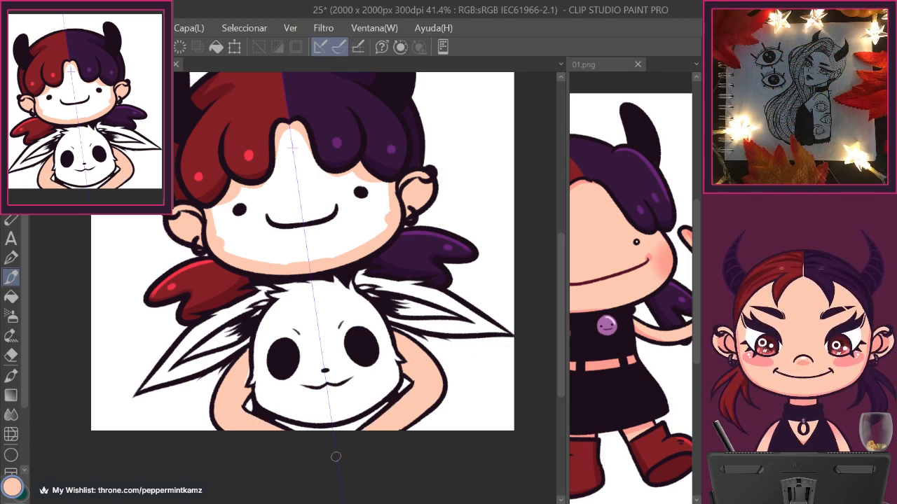
key(c)
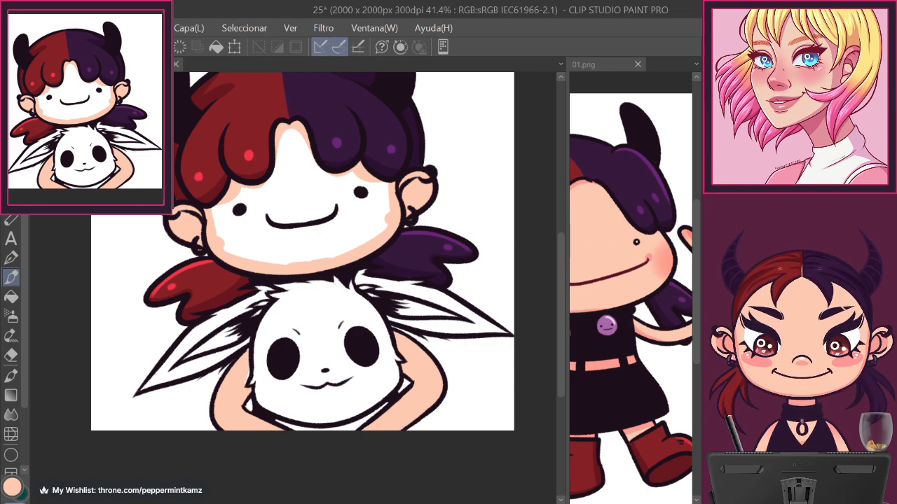
key(c)
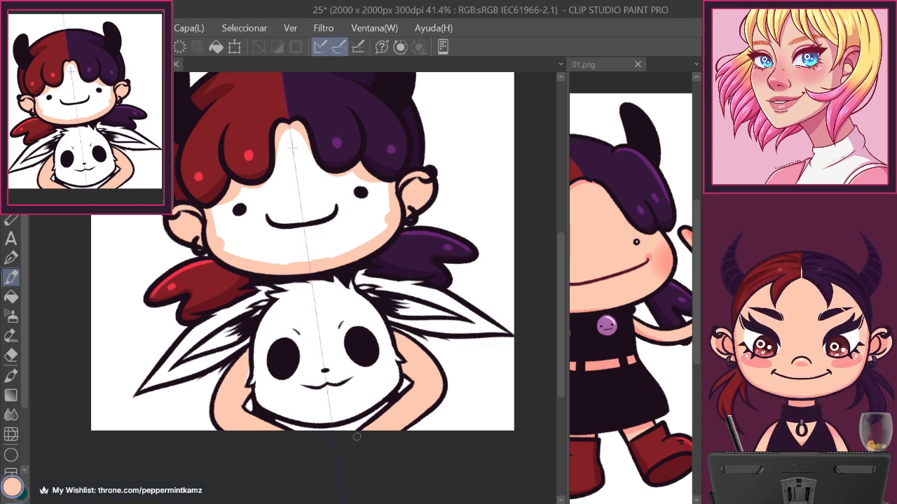
Fill the remaining white of the character's face with the peach skin tone.
drag(467, 405, 493, 485)
click(17, 299)
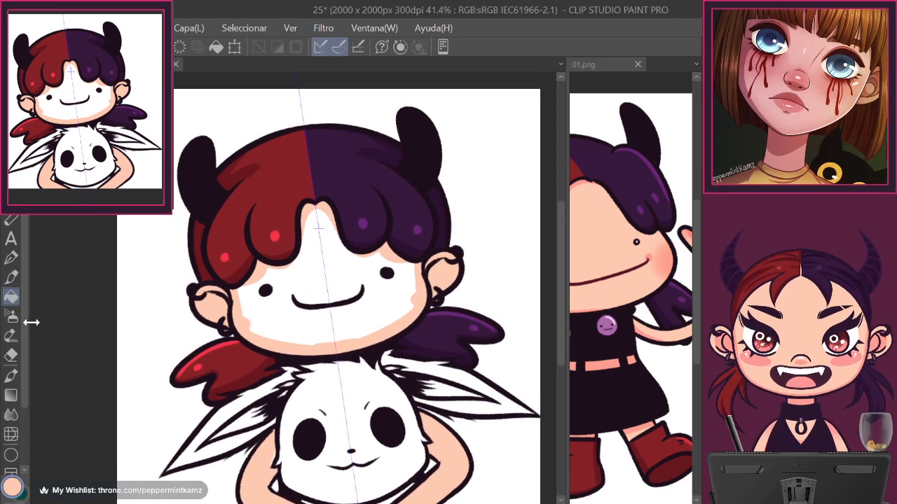
click(387, 295)
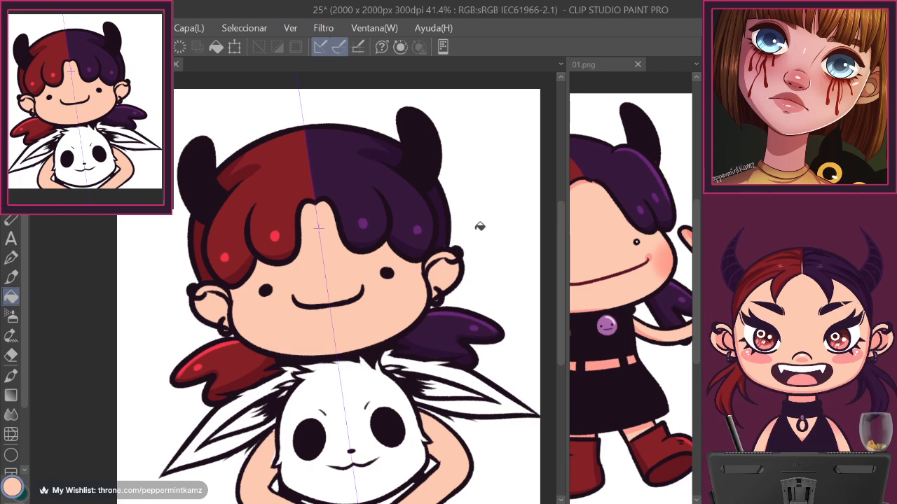
Paint mirrored pink shading inside the ears and along the face just beneath the fringe.
key(p)
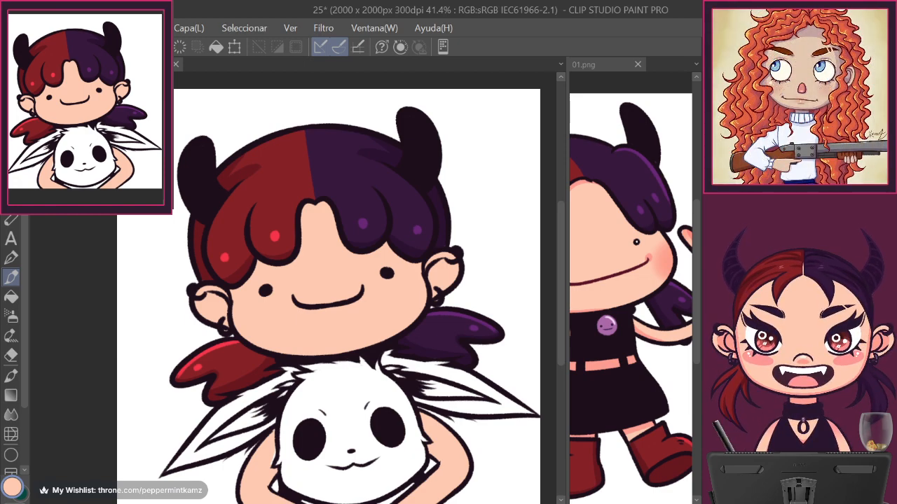
key(ctrl+z)
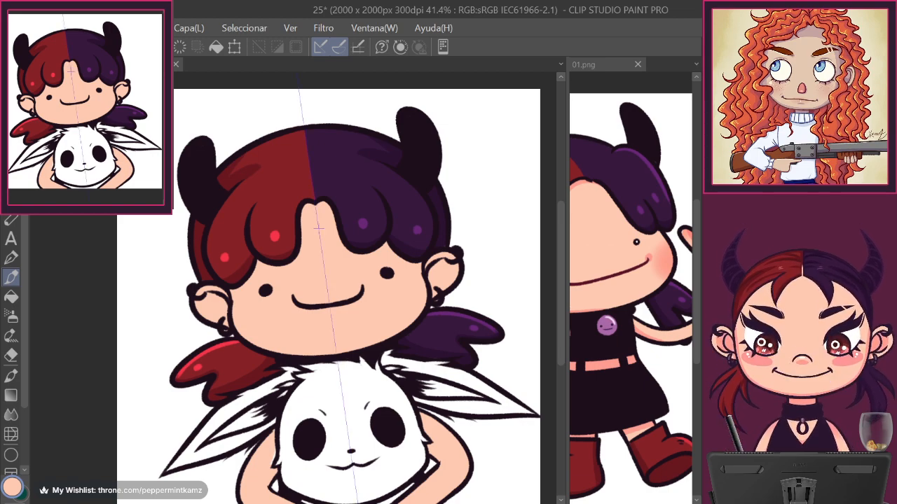
click(736, 452)
mouse_move(442, 269)
mouse_down()
mouse_move(432, 283)
mouse_move(442, 263)
mouse_up()
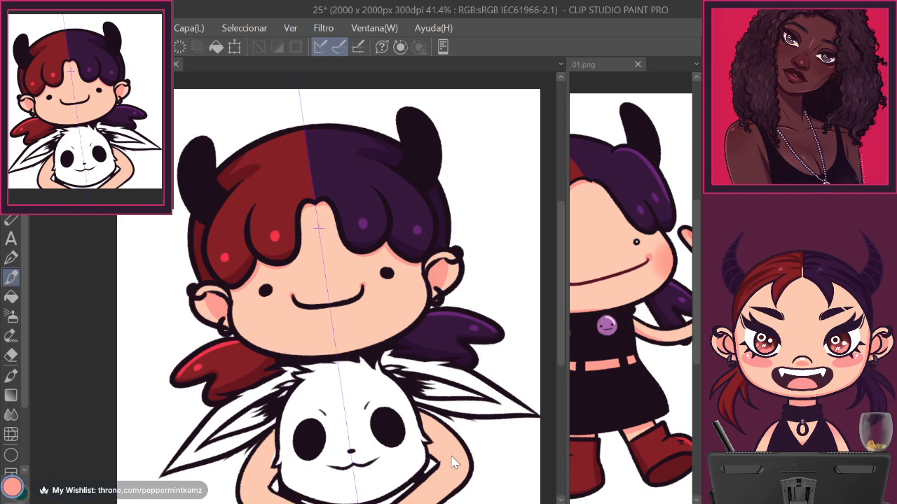
Sample the skin tone again and add mirrored pink shading on the arms beside the Eevee's head.
drag(479, 463, 472, 410)
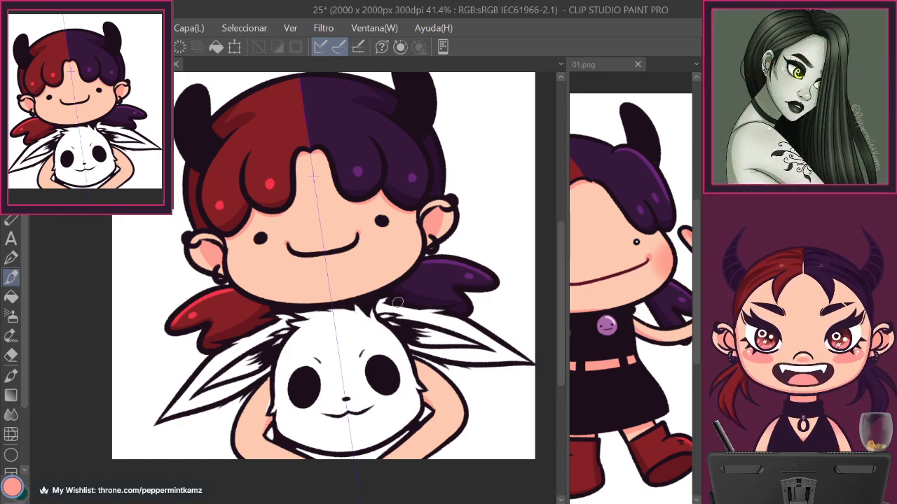
alt+click(435, 390)
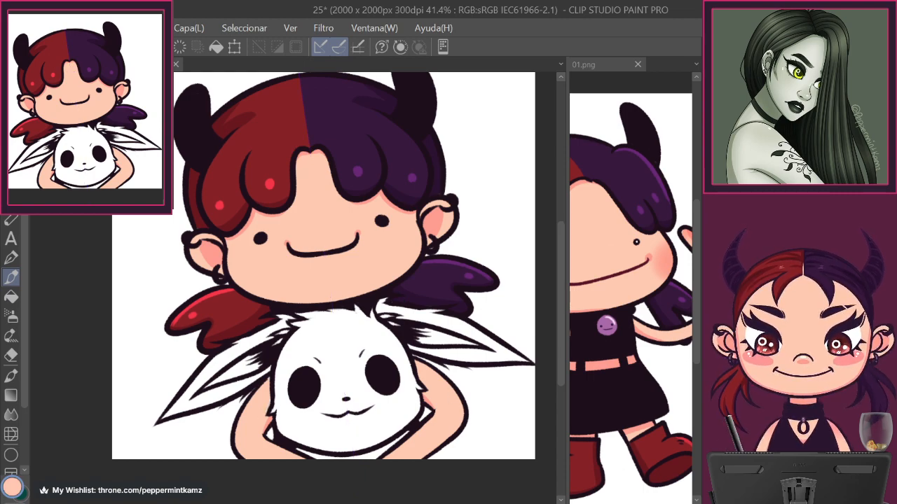
click(637, 450)
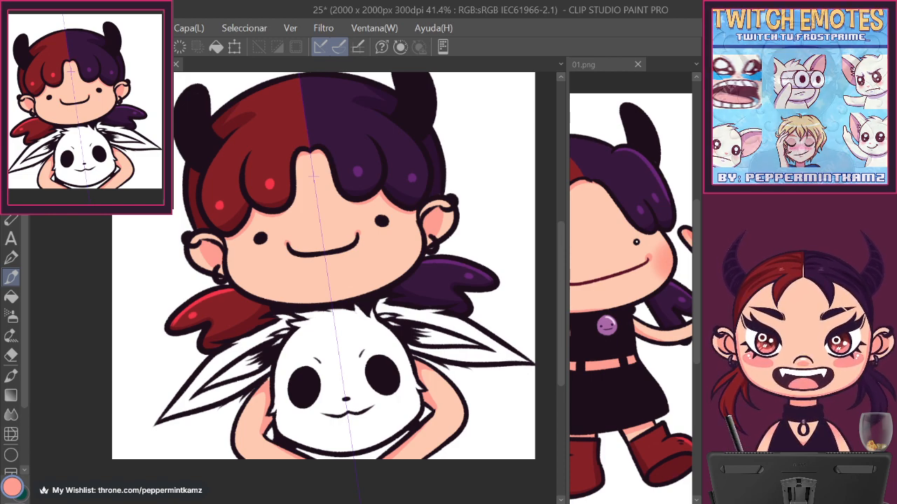
Paint large round pink blushes on both cheeks and dot a white highlight in each of the character's eyes.
mouse_move(420, 231)
mouse_down()
mouse_move(388, 257)
mouse_move(402, 276)
mouse_move(400, 236)
mouse_move(397, 267)
mouse_move(406, 241)
mouse_move(403, 266)
mouse_move(420, 240)
mouse_move(396, 235)
mouse_move(400, 276)
mouse_move(388, 256)
mouse_up()
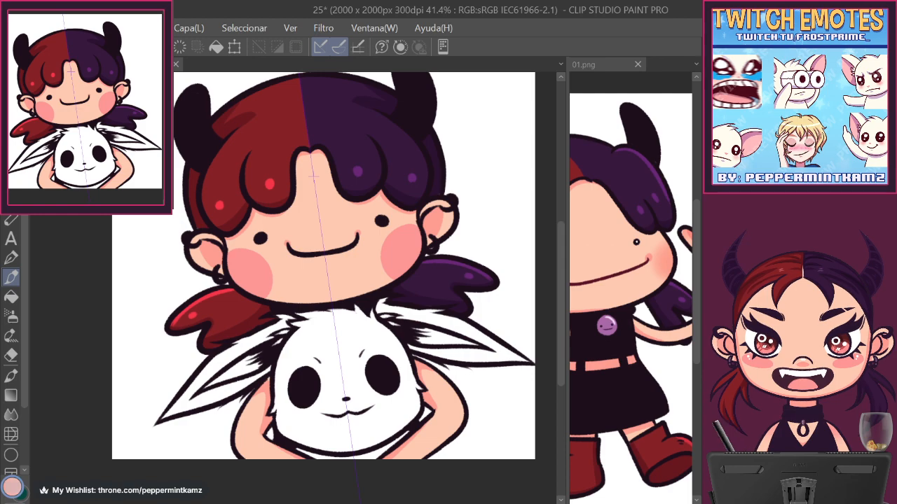
click(382, 220)
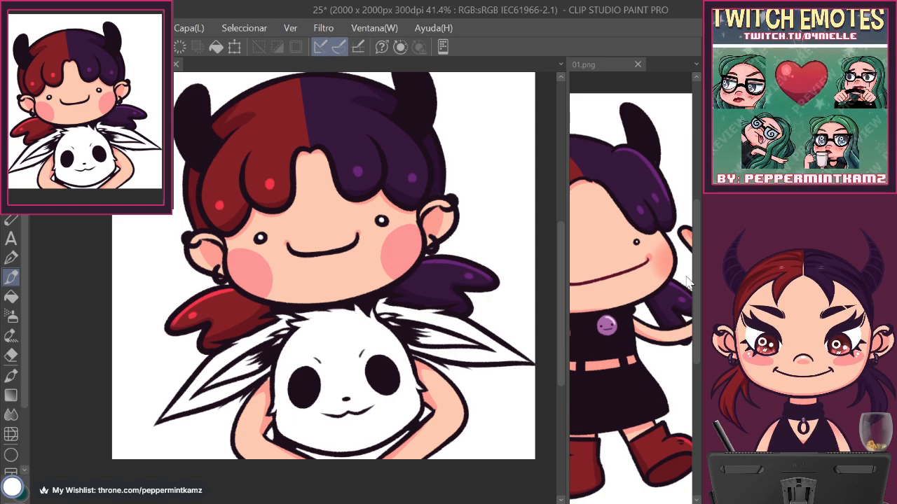
Sample the dark red of the reference's mouth, recolour the character's smile line with it and save the drawing.
click(636, 244)
scroll(636, 244, up, 2)
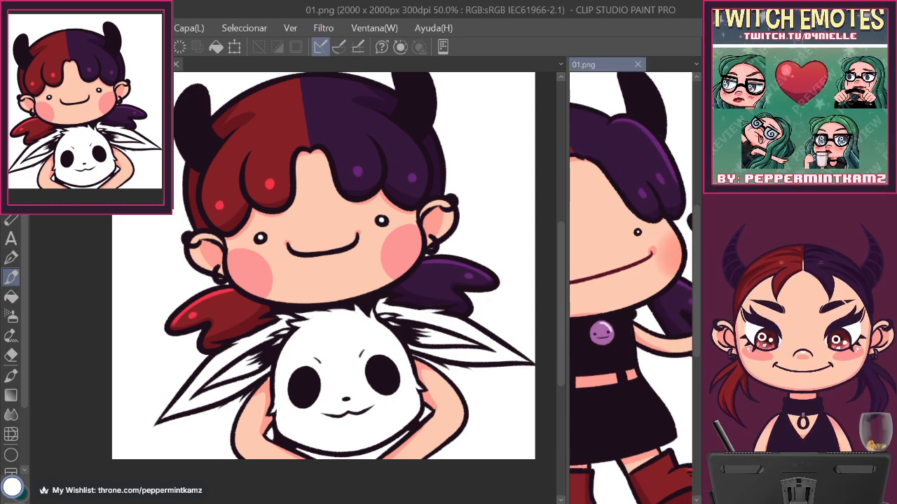
alt+click(649, 245)
mouse_move(361, 243)
mouse_down()
mouse_move(315, 256)
mouse_move(350, 242)
mouse_move(290, 247)
mouse_up()
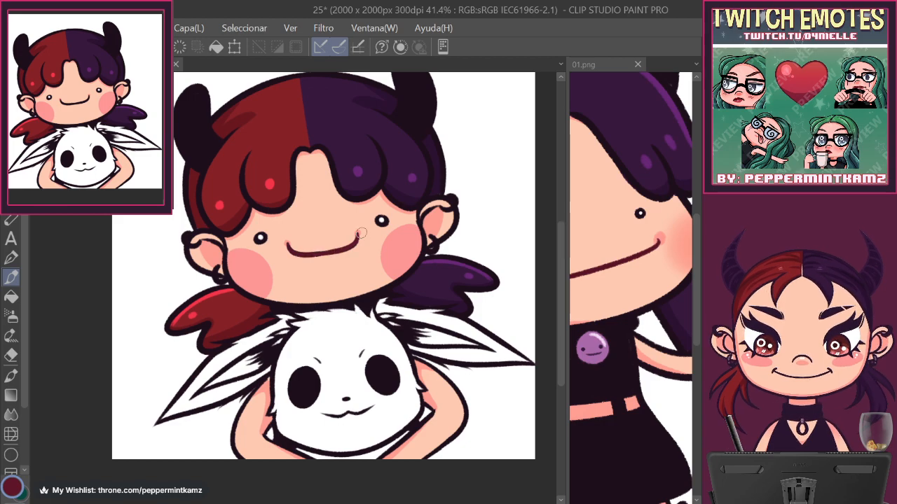
key(ctrl+s)
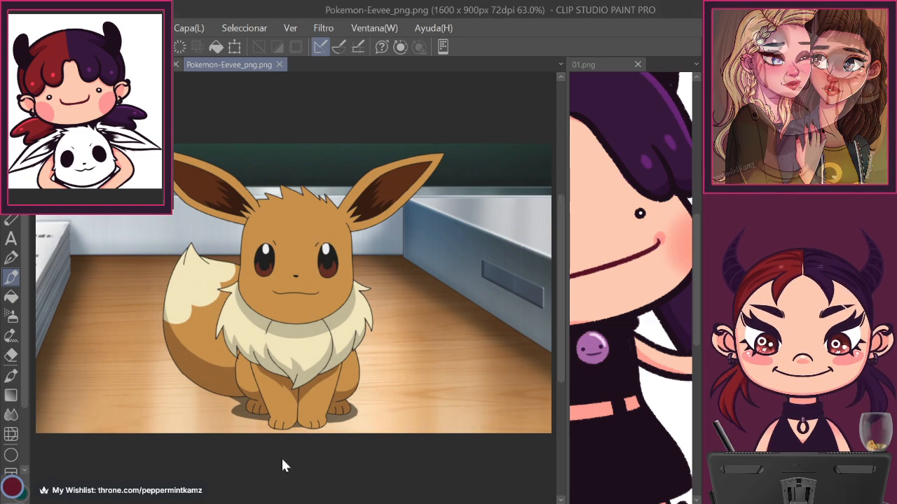
Paste the second Eevee picture into Pokemon-Eevee_png.png and sample the orange-brown of the Eevee's fur.
key(ctrl+v)
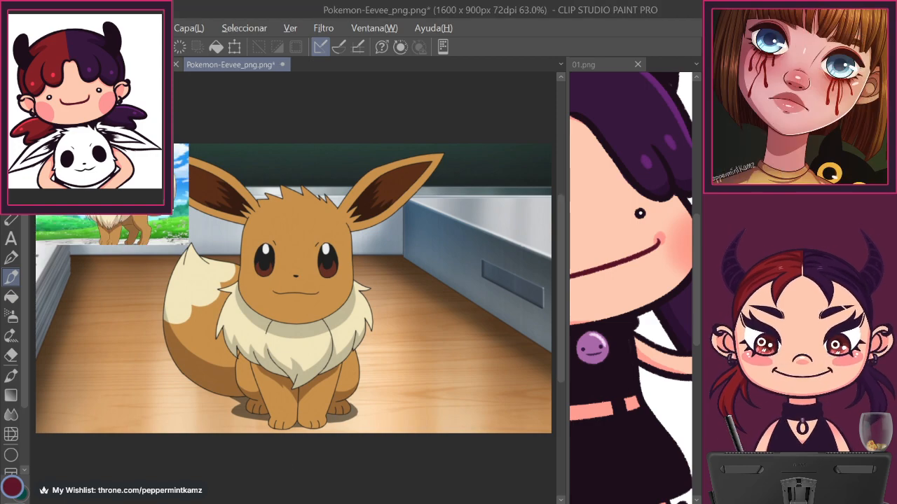
alt+click(304, 224)
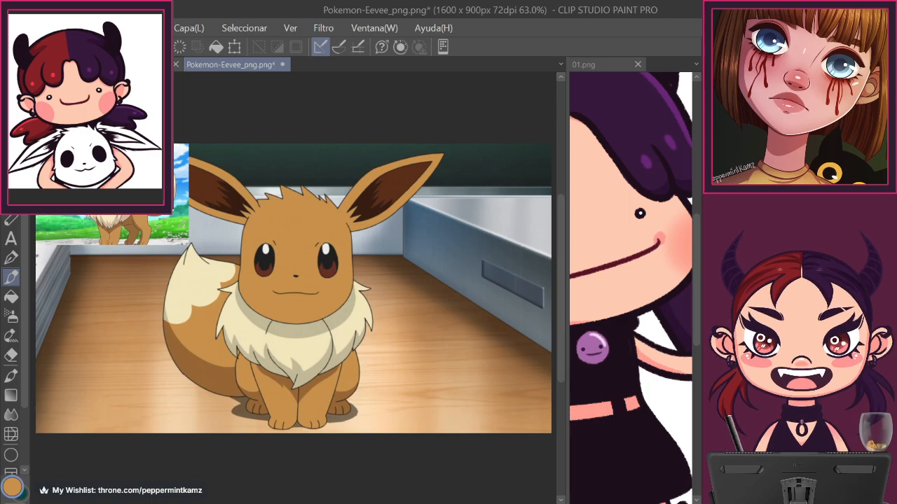
scroll(107, 182, up, 15)
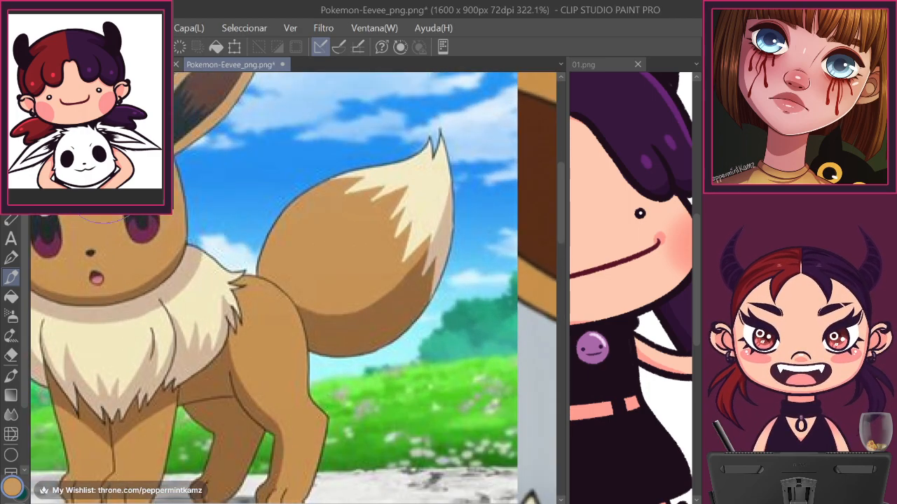
scroll(107, 182, down, 2)
Place the Eevee reference beside the canvas, close 01.png and return to drawing 25.
drag(106, 183, 285, 266)
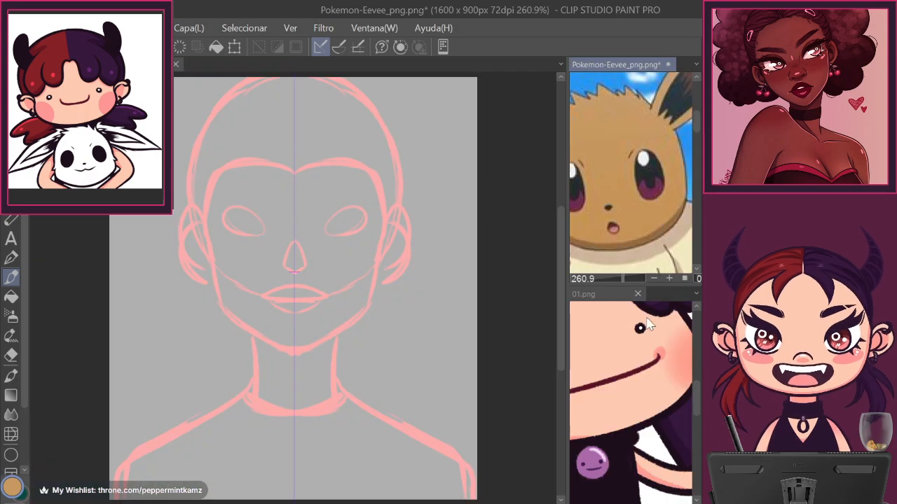
click(639, 294)
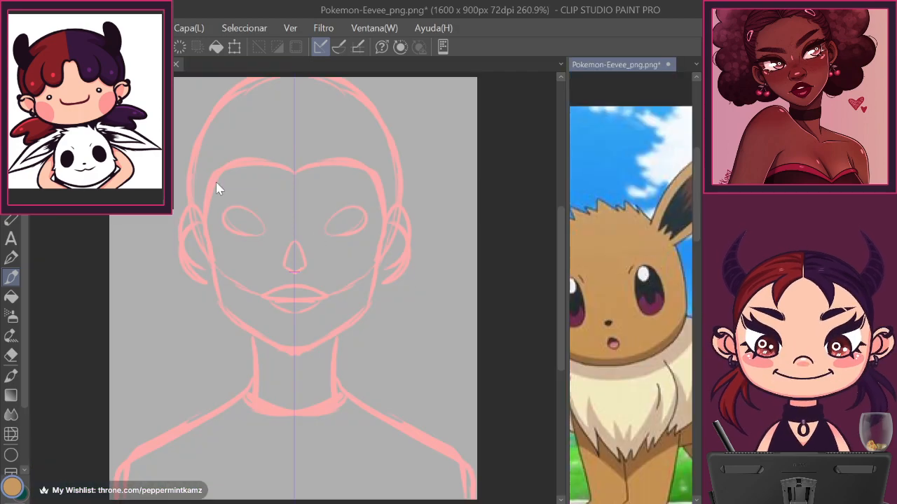
click(77, 63)
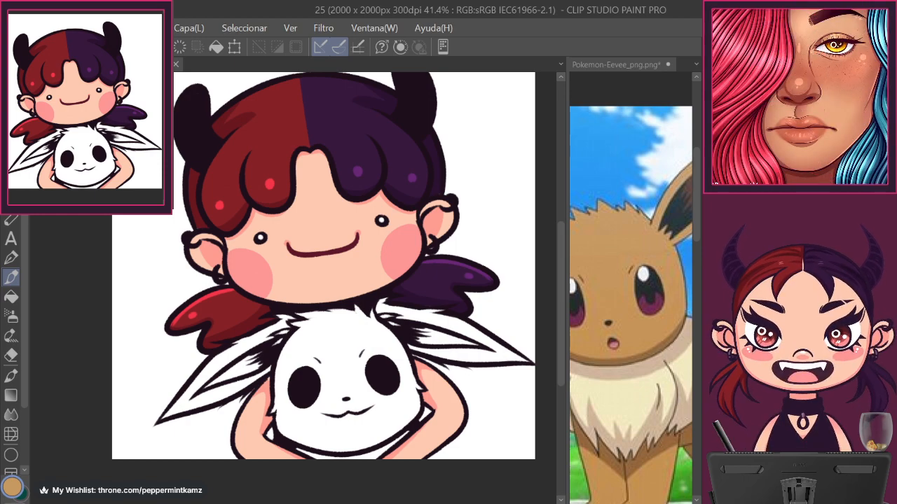
On a new layer, lay a symmetry ruler through the Eevee's face and paint mirrored white highlights in its eyes.
key(ctrl+shift+n)
drag(308, 155, 343, 385)
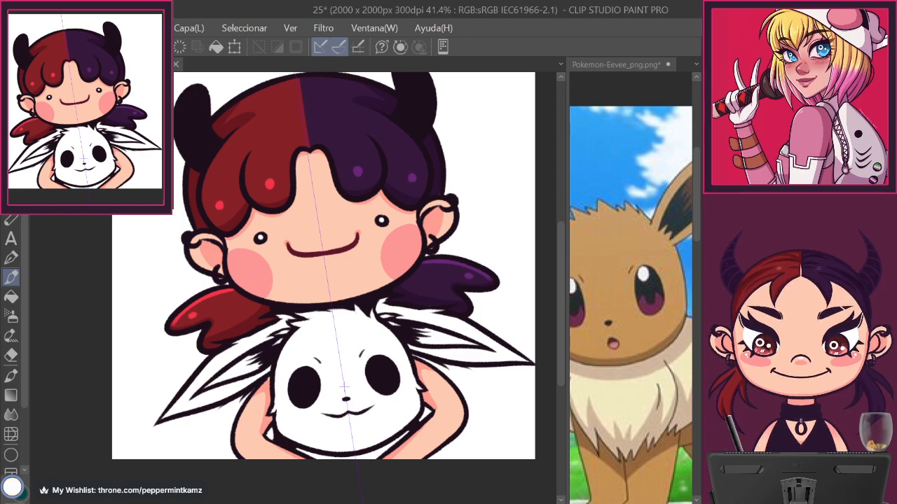
key(ctrl+plus)
drag(315, 280, 321, 293)
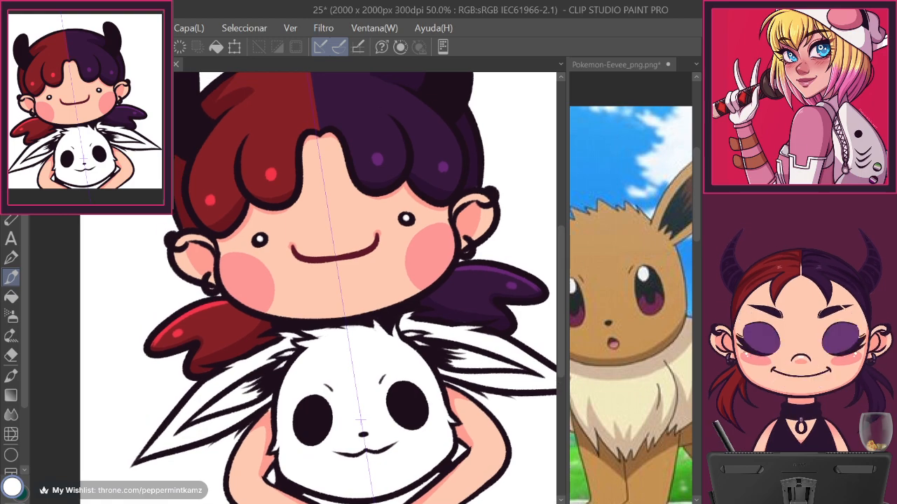
key(ctrl+plus)
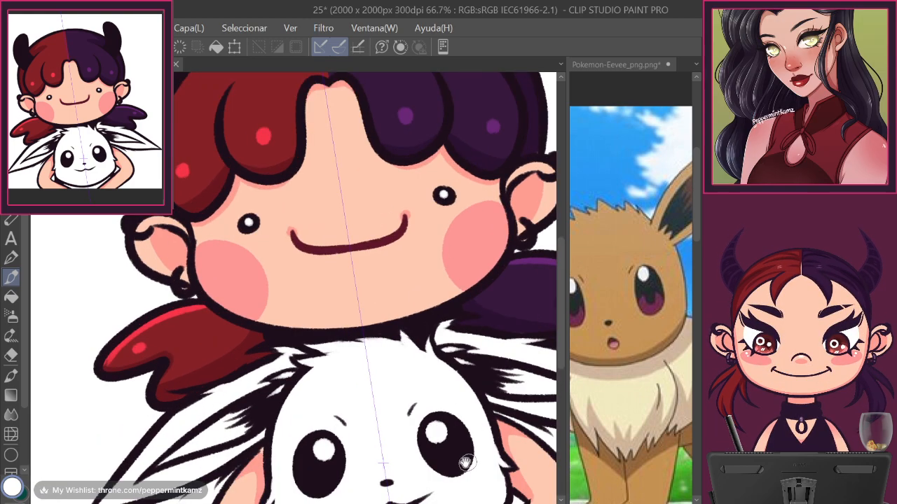
Sample the reference Eevee's purple eye colour and paint mirrored purple irises with a lighter spot in the drawn Eevee's eyes.
scroll(468, 462, down, 2)
click(653, 308)
alt+click(653, 309)
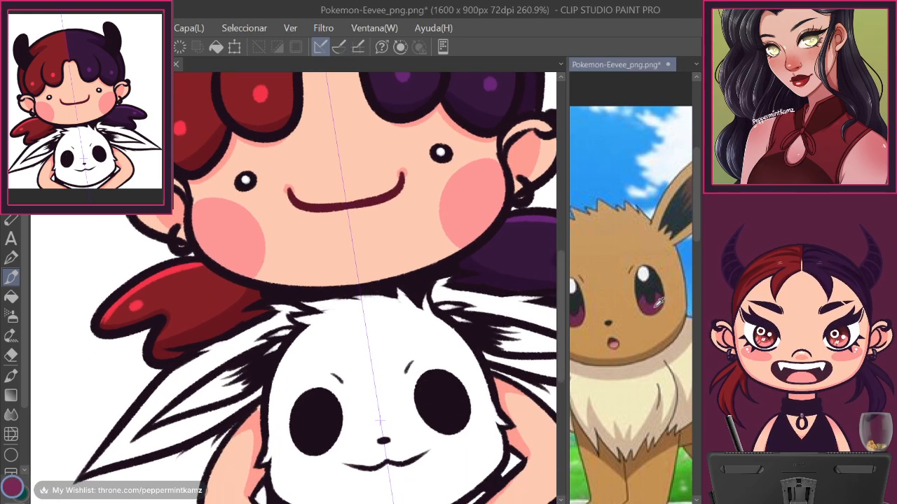
click(446, 423)
drag(445, 422, 452, 414)
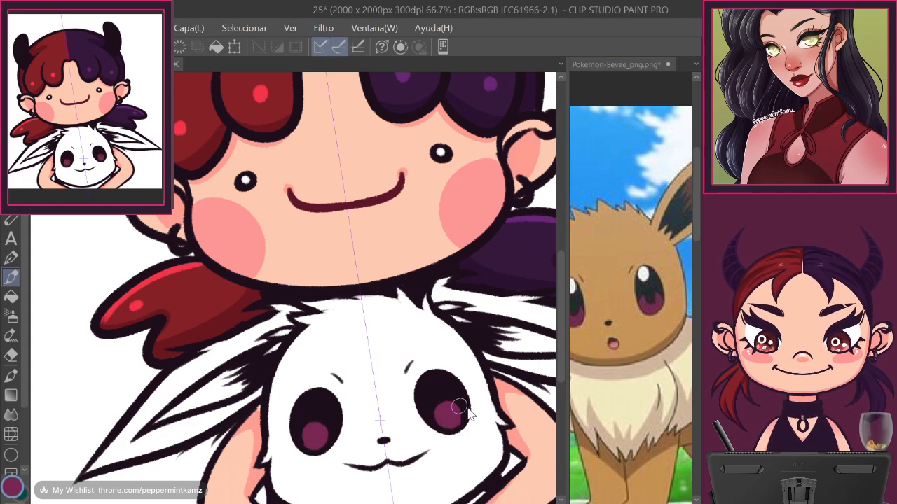
drag(449, 414, 455, 415)
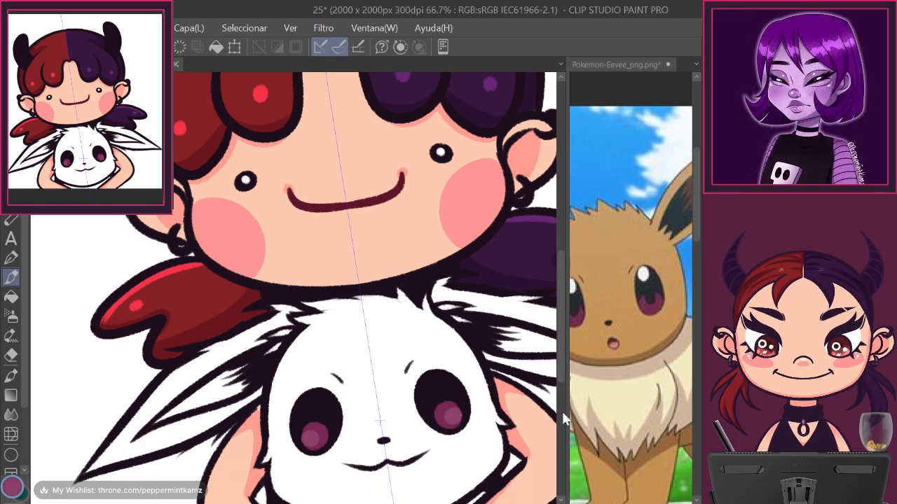
Add small white reflections and light strokes to the purple irises and open a dark centre in each large eye highlight.
click(743, 154)
click(736, 148)
mouse_move(436, 383)
mouse_down()
mouse_move(429, 388)
mouse_move(451, 402)
mouse_move(444, 425)
mouse_up()
drag(449, 417, 447, 426)
key(c)
drag(436, 388, 436, 389)
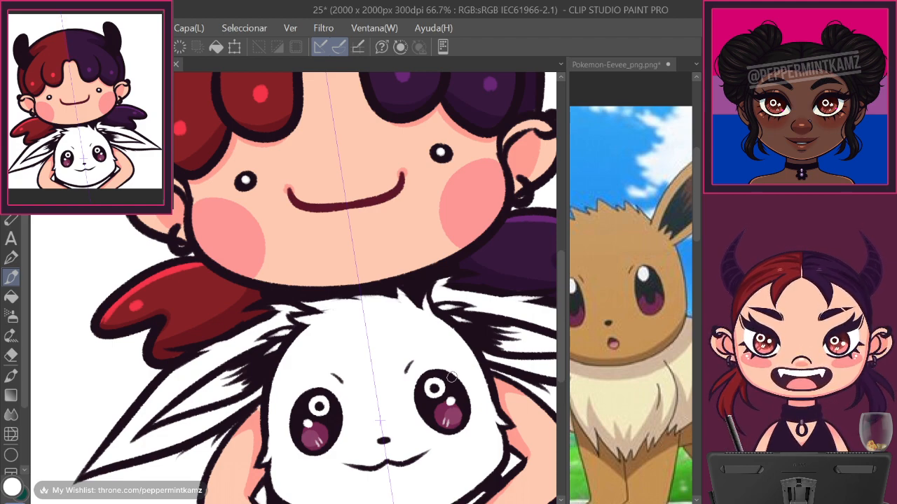
Sample the reference's orange-brown fur and paint the outer parts of the Eevee's ears and the tufts on its head.
click(681, 388)
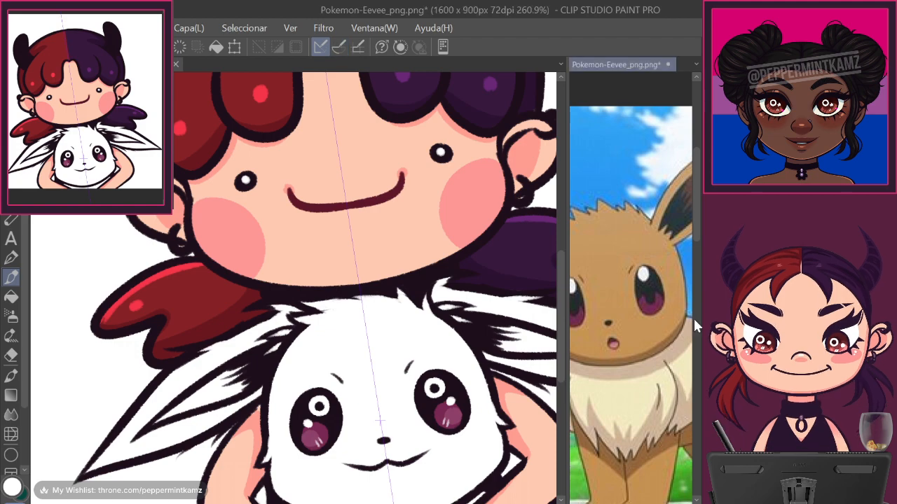
alt+click(652, 228)
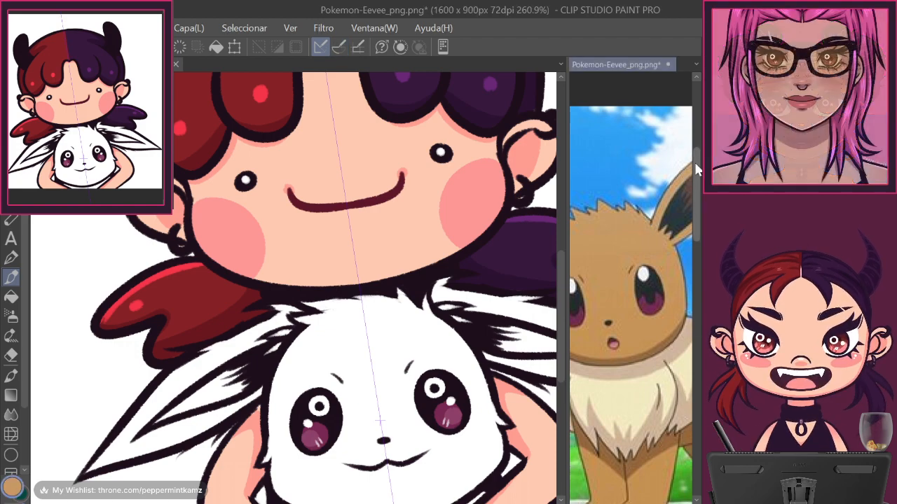
click(560, 477)
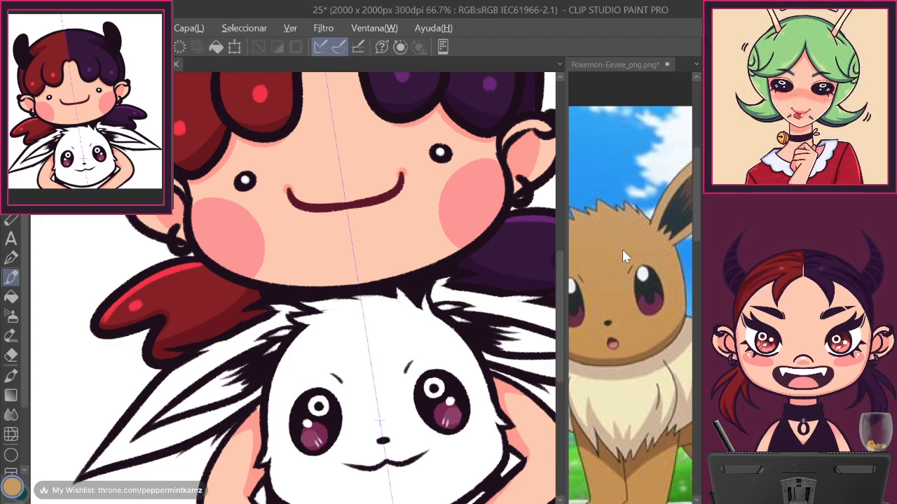
click(622, 249)
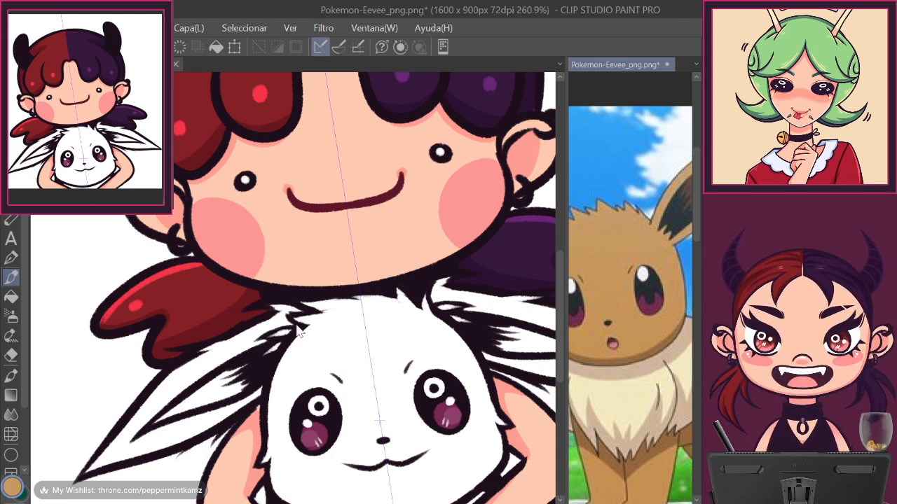
click(284, 345)
mouse_move(273, 348)
mouse_down()
mouse_move(301, 328)
mouse_move(181, 385)
mouse_move(285, 318)
mouse_move(192, 360)
mouse_up()
mouse_move(298, 308)
mouse_down()
mouse_move(240, 330)
mouse_move(303, 297)
mouse_move(283, 307)
mouse_move(388, 292)
mouse_move(298, 313)
mouse_move(322, 308)
mouse_up()
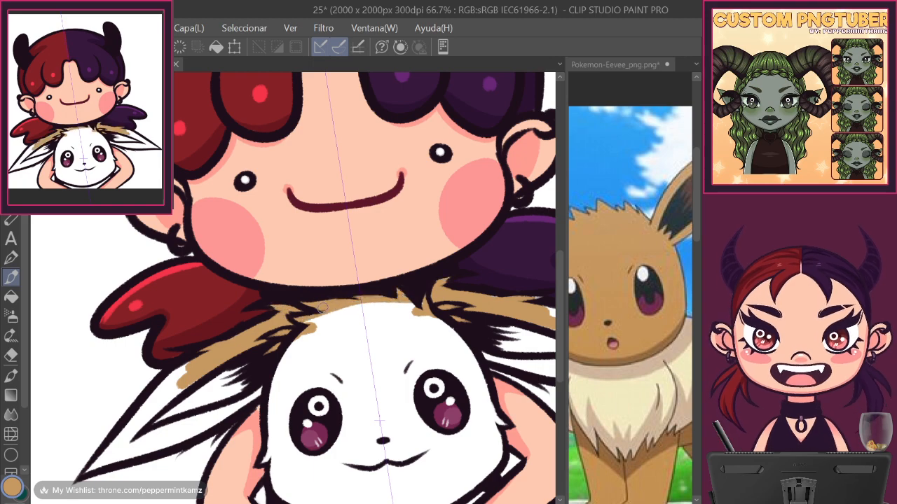
mouse_move(142, 423)
mouse_down()
mouse_move(183, 383)
mouse_move(135, 424)
mouse_move(210, 355)
mouse_move(143, 405)
mouse_move(183, 366)
mouse_move(131, 428)
mouse_move(153, 415)
mouse_up()
drag(464, 429, 475, 370)
mouse_move(276, 328)
mouse_down()
mouse_move(225, 359)
mouse_move(271, 330)
mouse_move(194, 369)
mouse_move(140, 382)
mouse_move(208, 358)
mouse_move(167, 369)
mouse_move(219, 364)
mouse_move(149, 393)
mouse_move(178, 384)
mouse_move(100, 408)
mouse_move(164, 346)
mouse_up()
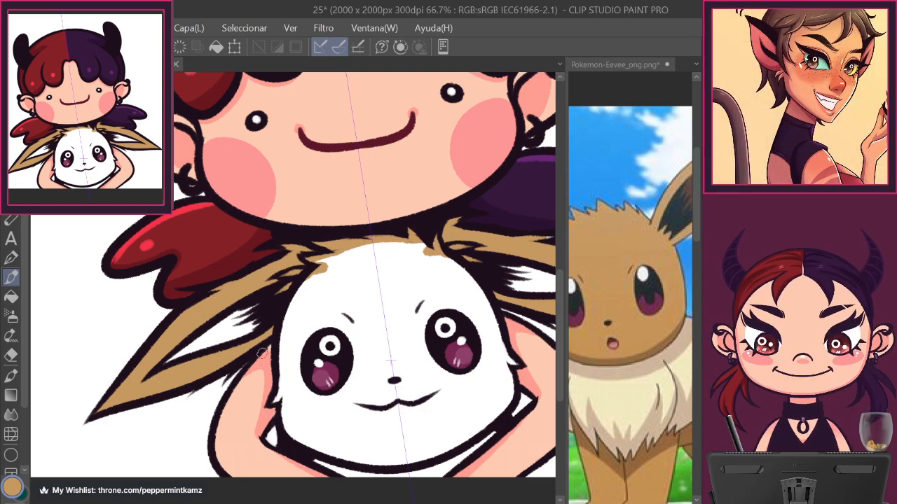
Trace the inner edge of the Eevee's face in orange-brown and fill the enclosed face with the same colour.
drag(279, 396, 277, 417)
drag(287, 377, 283, 353)
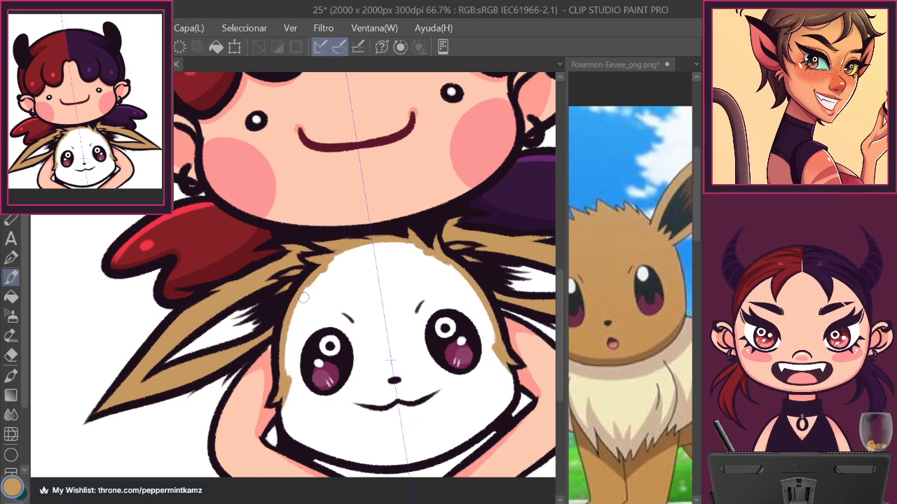
drag(401, 452, 366, 396)
mouse_move(249, 342)
mouse_down()
mouse_move(255, 384)
mouse_move(332, 405)
mouse_move(410, 391)
mouse_up()
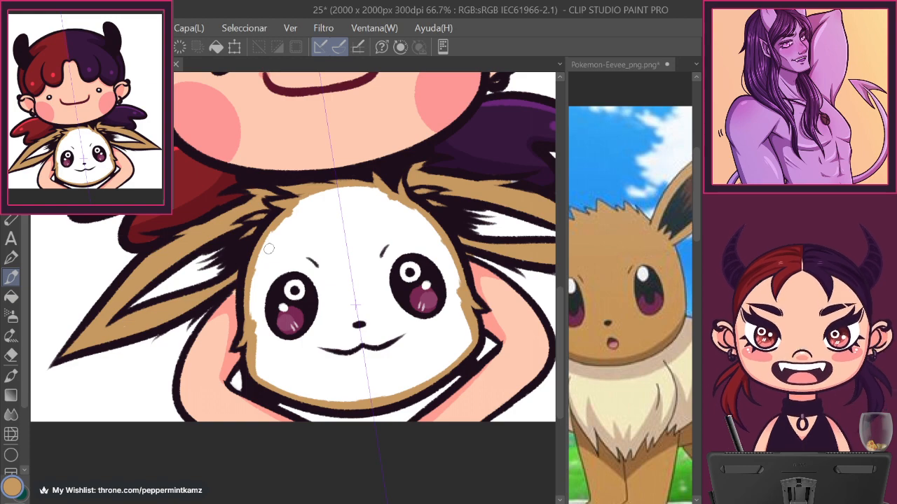
click(10, 296)
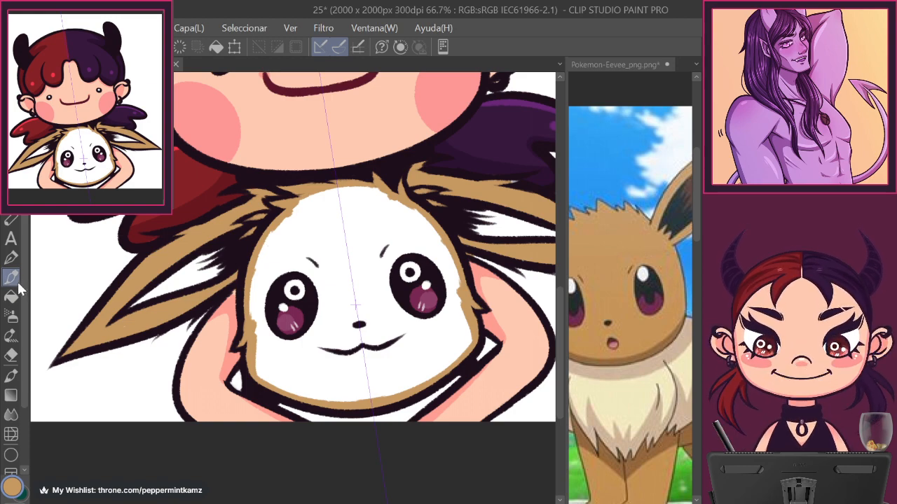
click(447, 331)
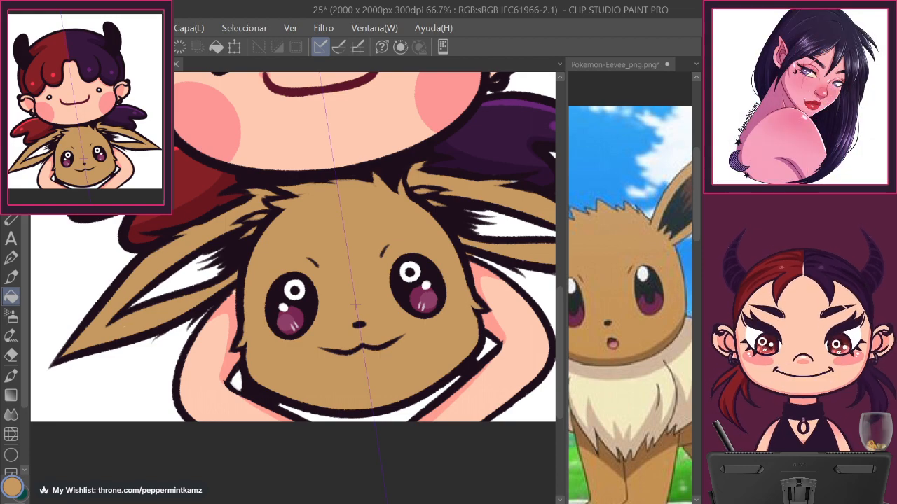
Try filling all of the Eevee's fur with the purple shading colour.
key(ctrl+z)
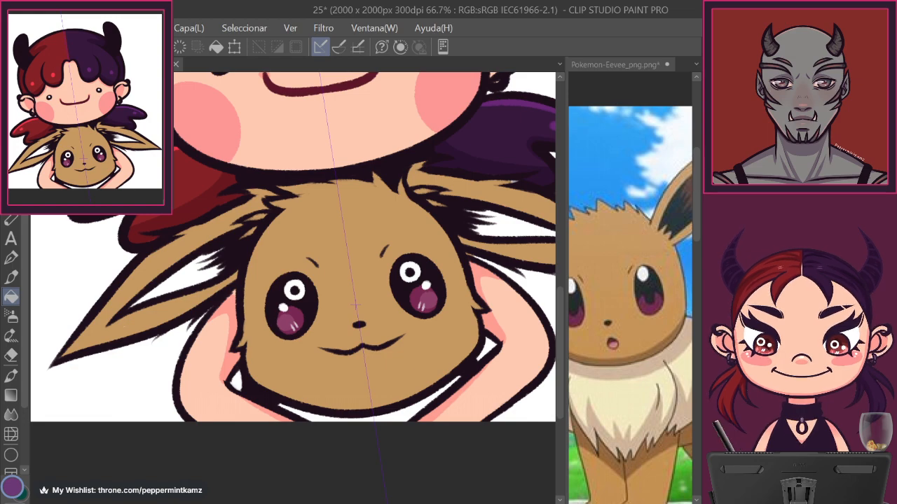
click(238, 284)
click(12, 278)
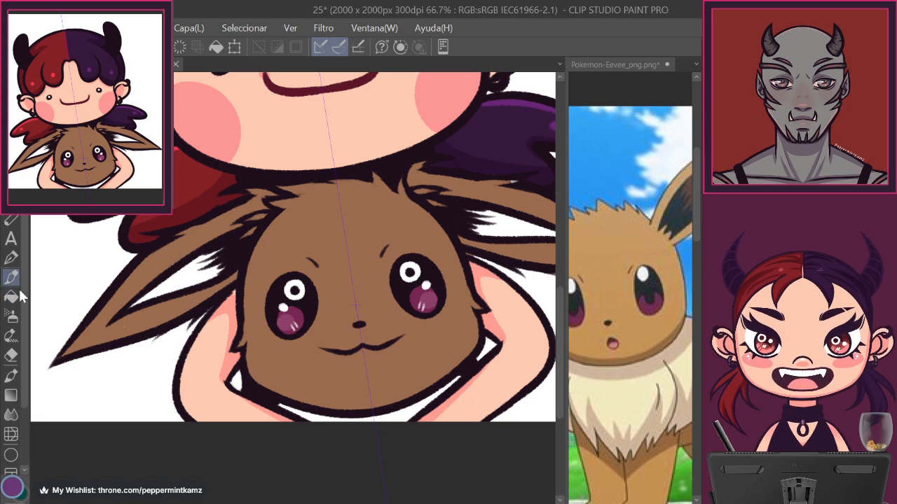
key(ctrl+z)
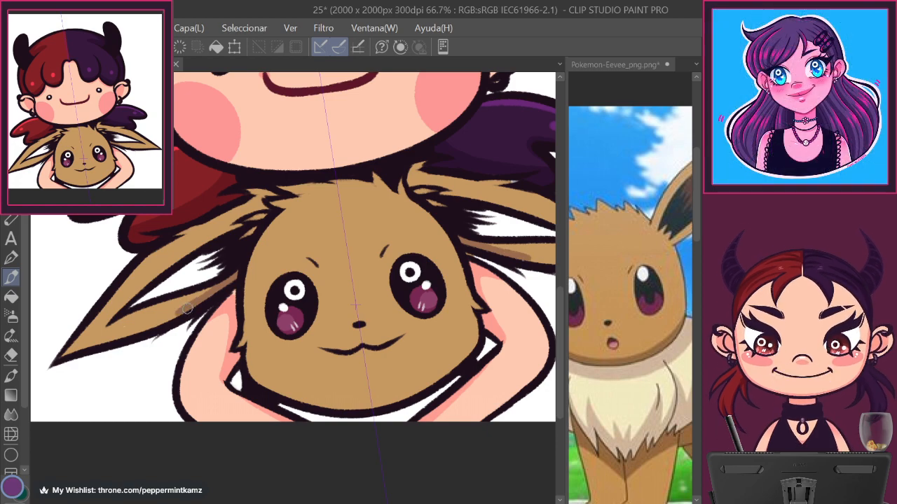
Paint mirrored purple-tinted shadows along the Eevee's ears, head tufts and the lower edge of its face.
drag(175, 317, 51, 363)
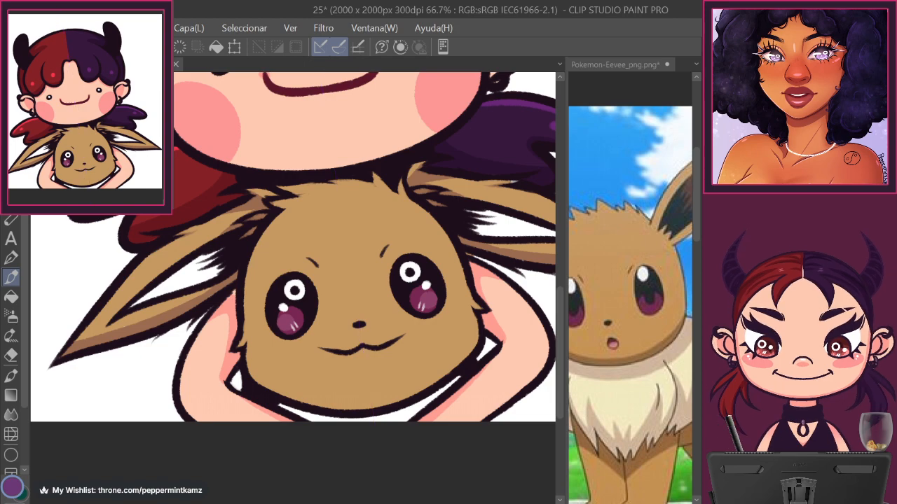
drag(525, 206, 493, 213)
alt+click(510, 203)
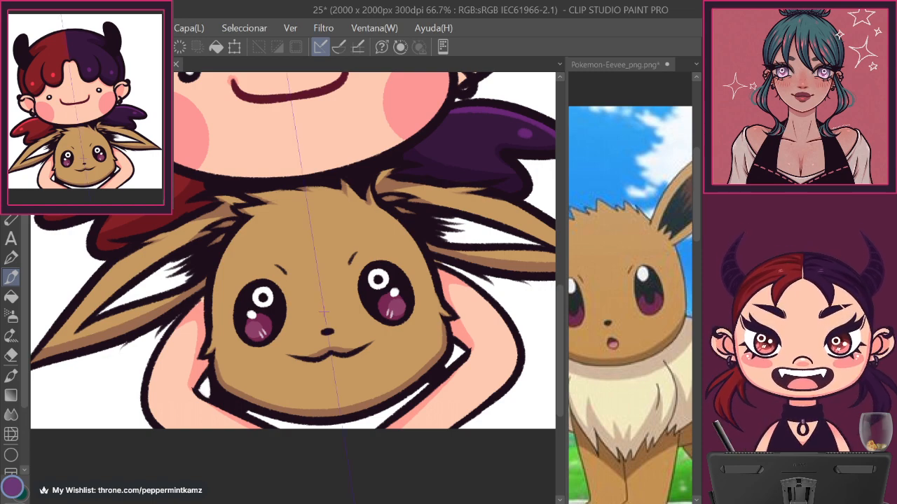
Paint mirrored short red blush strokes on both of the Eevee's cheeks.
drag(235, 365, 248, 355)
key(ctrl+z)
key(ctrl+z)
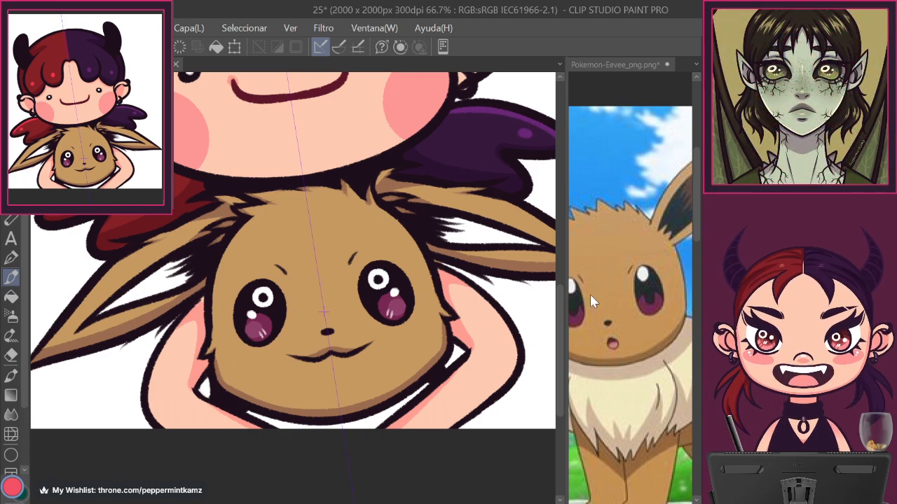
drag(235, 366, 241, 355)
drag(245, 364, 265, 354)
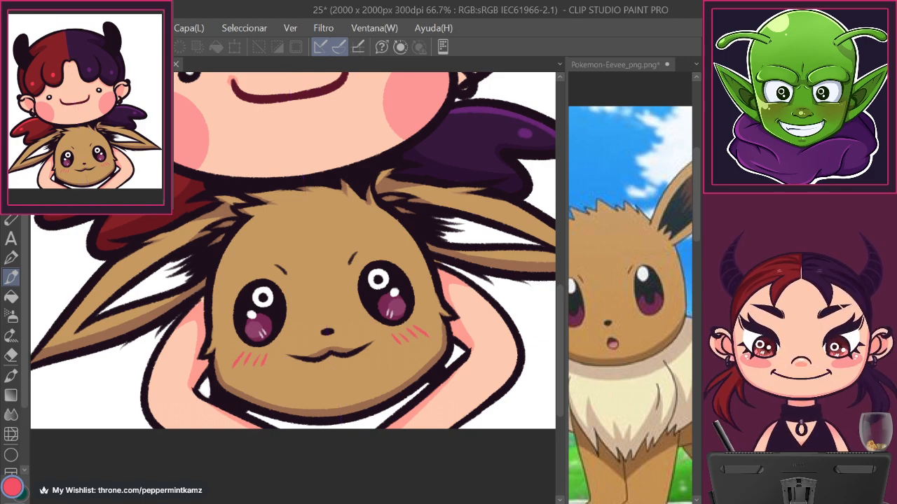
Sample the cream of the reference's neck fur and colour the Eevee's ruff visible below its chin.
alt+click(640, 384)
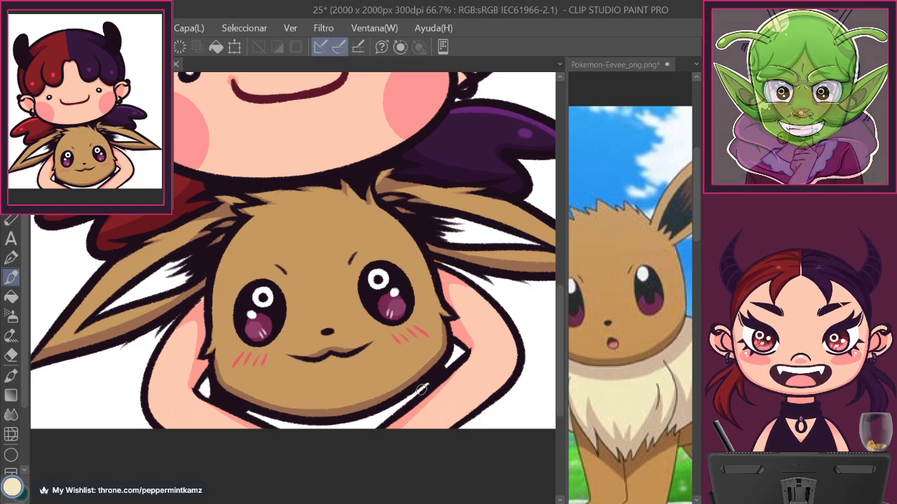
drag(421, 390, 377, 423)
mouse_move(256, 418)
mouse_down()
mouse_move(282, 428)
mouse_move(308, 422)
mouse_move(297, 423)
mouse_up()
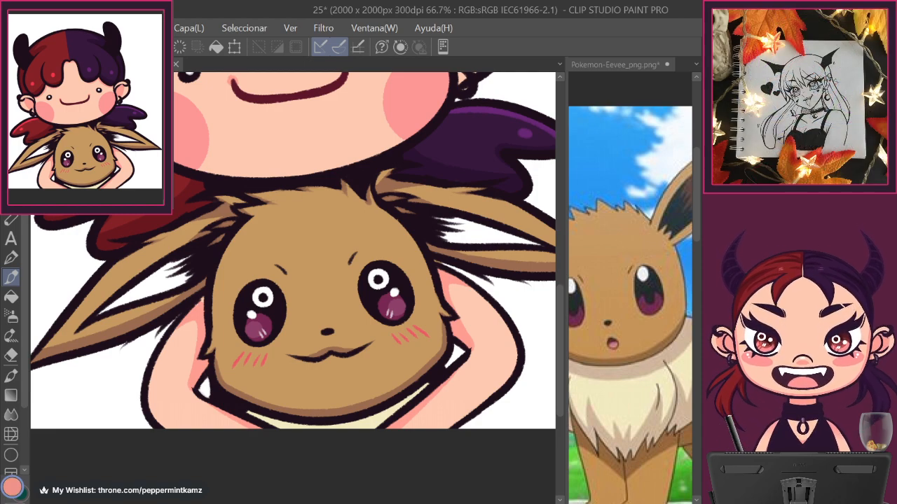
Shade the cream ruff under the Eevee's chin with the purple shadow colour, leaving a small lit patch.
mouse_move(257, 416)
mouse_down()
mouse_move(281, 404)
mouse_move(238, 415)
mouse_move(252, 410)
mouse_move(301, 424)
mouse_move(413, 405)
mouse_up()
drag(356, 425, 426, 388)
mouse_move(385, 422)
mouse_down()
mouse_move(407, 398)
mouse_move(373, 427)
mouse_up()
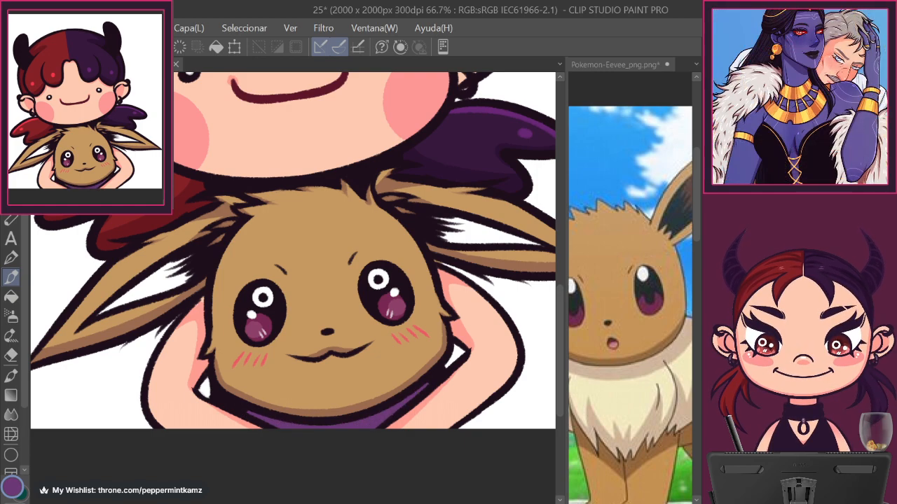
key(ctrl+z)
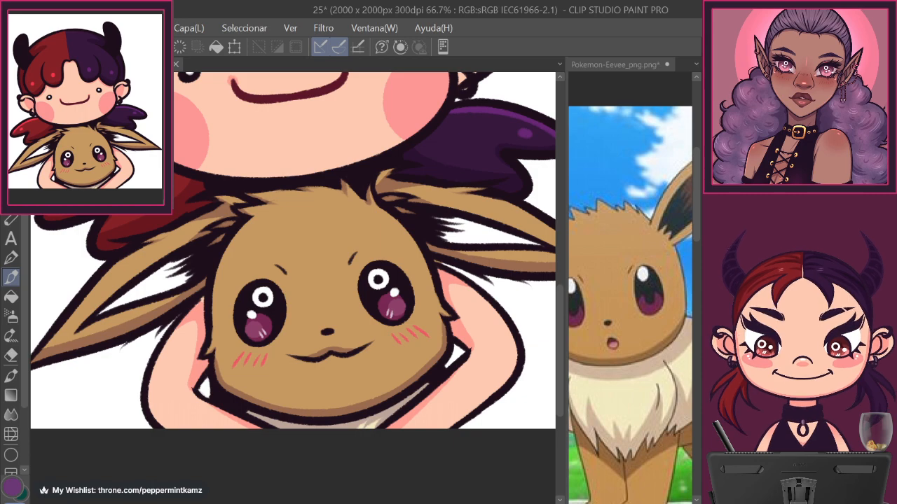
Turn off special-ruler snapping, sample the dark brown inside the reference's ear and paint the insides of both Eevee ears.
click(340, 48)
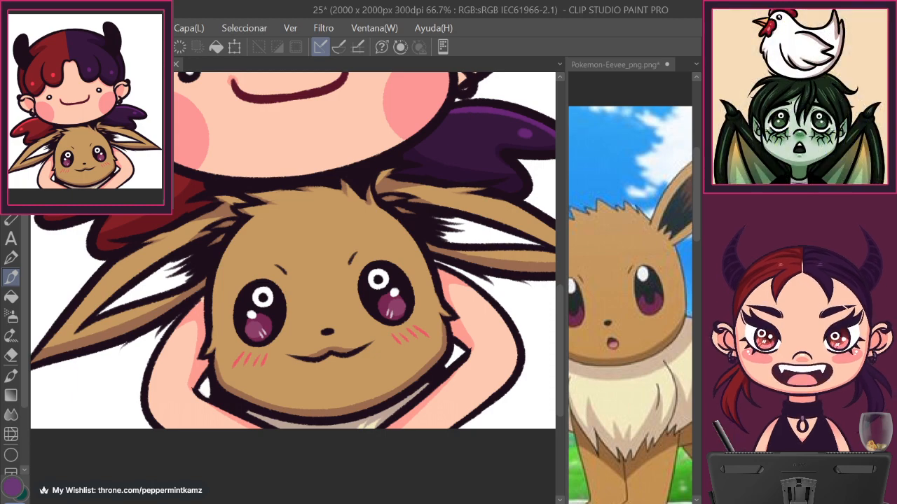
click(666, 256)
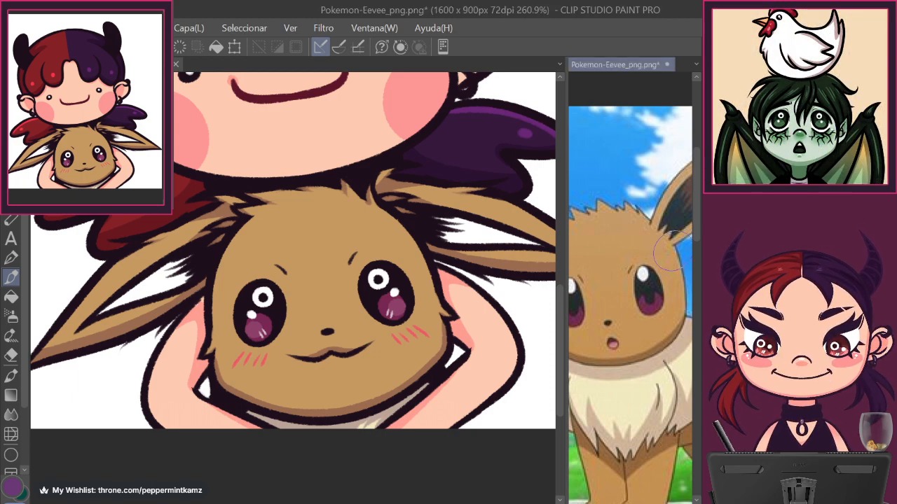
scroll(669, 231, up, 3)
alt+click(658, 228)
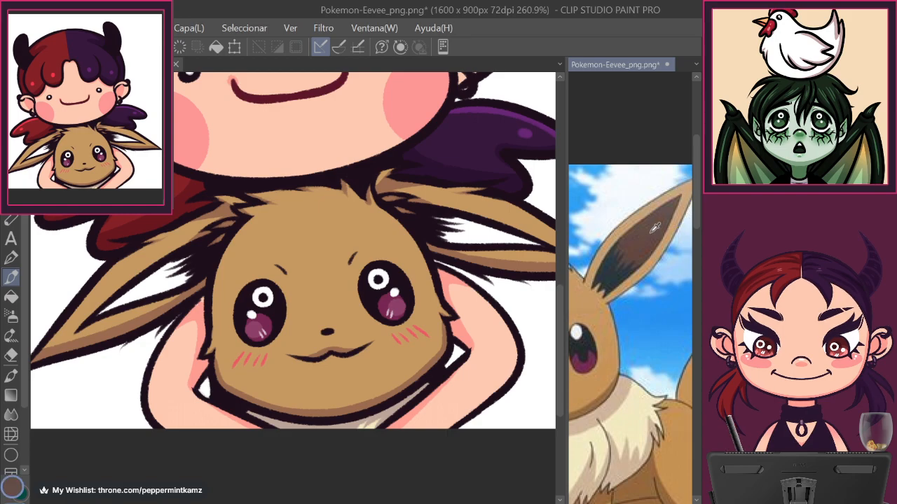
click(427, 237)
mouse_move(428, 237)
mouse_down()
mouse_move(540, 246)
mouse_move(439, 215)
mouse_up()
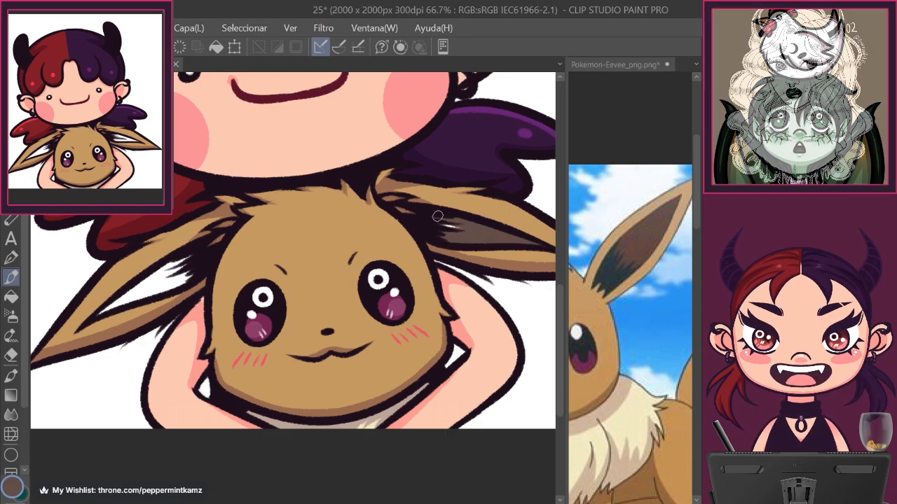
alt+click(645, 236)
click(454, 240)
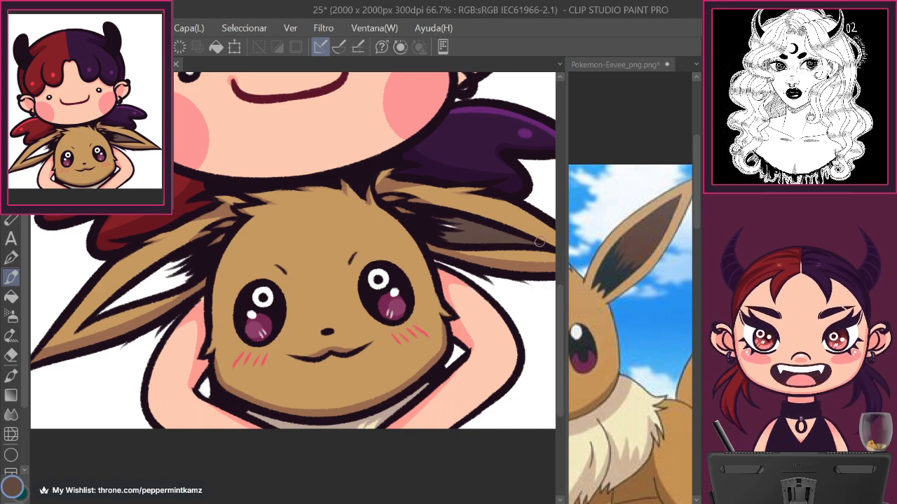
mouse_move(87, 316)
mouse_down()
mouse_move(188, 282)
mouse_move(188, 274)
mouse_move(103, 313)
mouse_move(179, 270)
mouse_move(100, 310)
mouse_move(174, 258)
mouse_up()
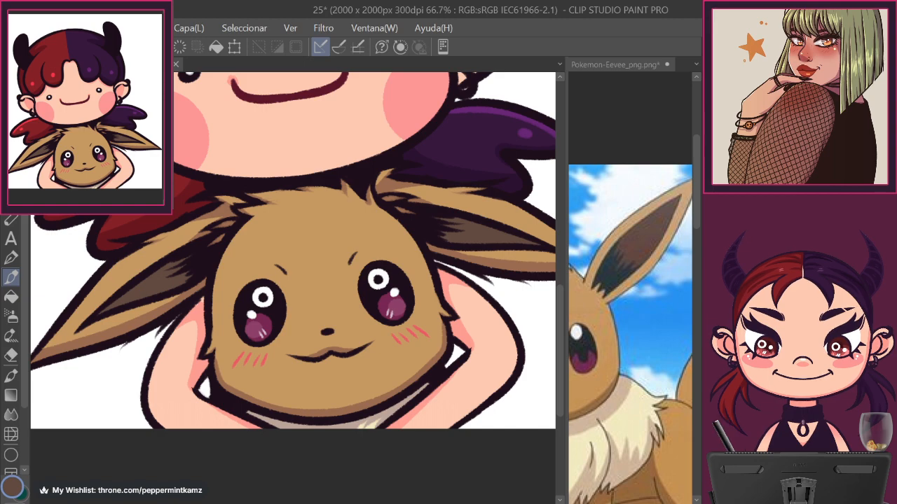
Try the reddish brown from the second Eevee picture's inner ear on the drawn Eevee's inner ear.
click(653, 323)
key(ctrl+minus)
key(ctrl+minus)
key(ctrl+minus)
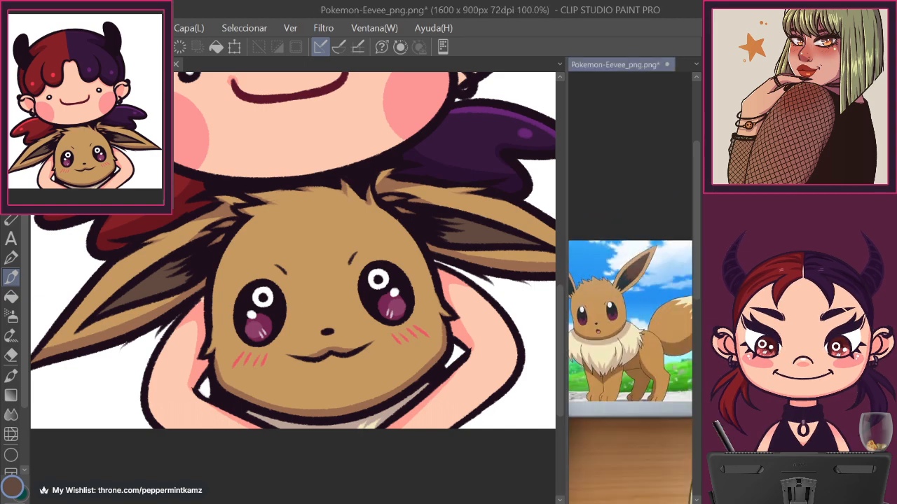
key(ctrl+minus)
drag(658, 444, 638, 444)
alt+click(613, 278)
click(194, 274)
mouse_move(193, 274)
mouse_down()
mouse_move(146, 295)
mouse_move(184, 266)
mouse_move(125, 290)
mouse_up()
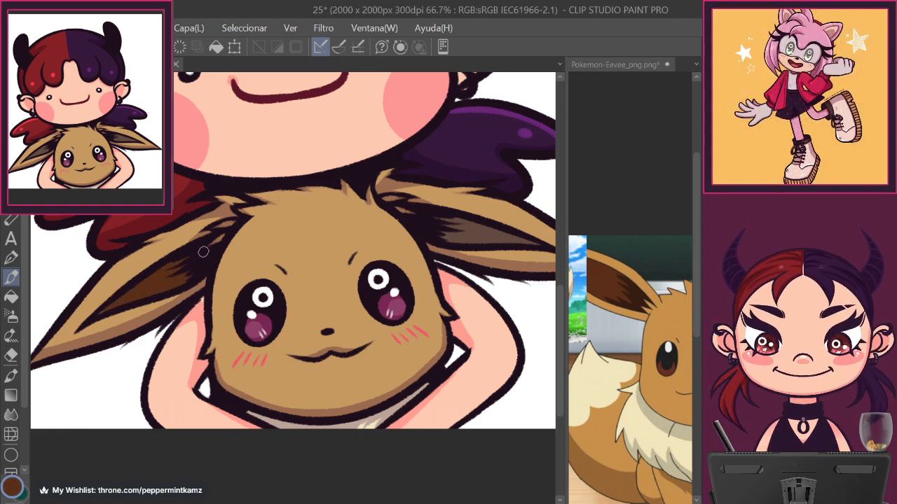
key(ctrl+z)
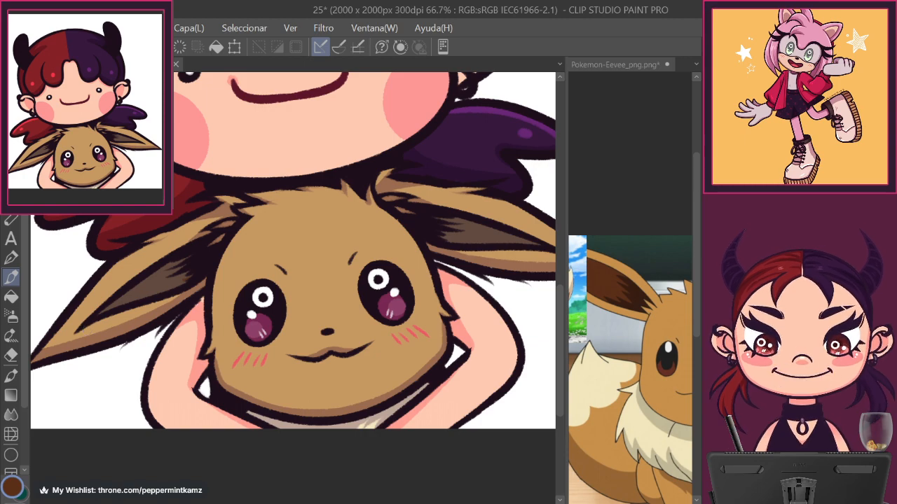
Close the Eevee reference Pokemon-Eevee_png.png.
click(667, 64)
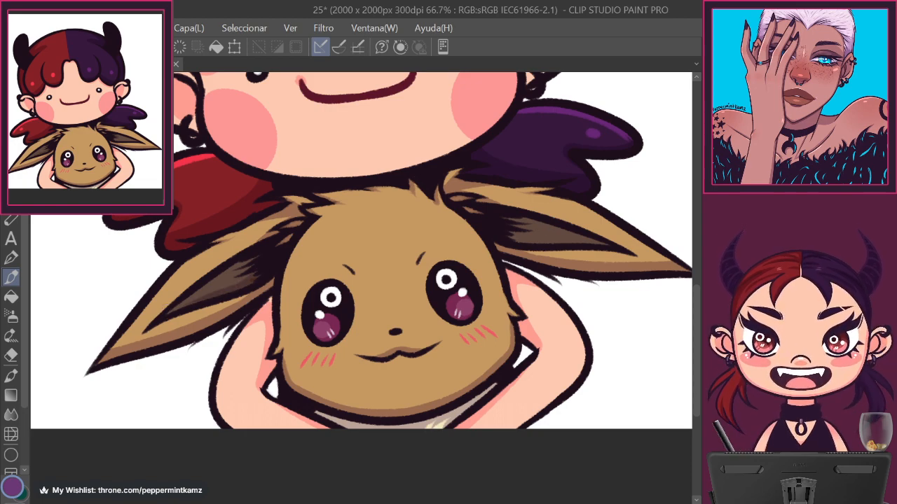
Turn special-ruler snapping back on and shade the insides of both Eevee ears with the purple shadow colour.
alt+click(553, 232)
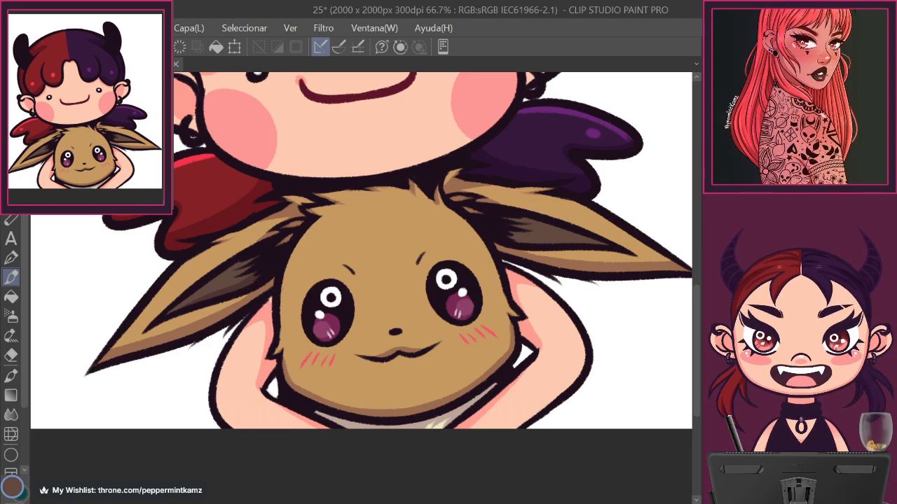
click(771, 420)
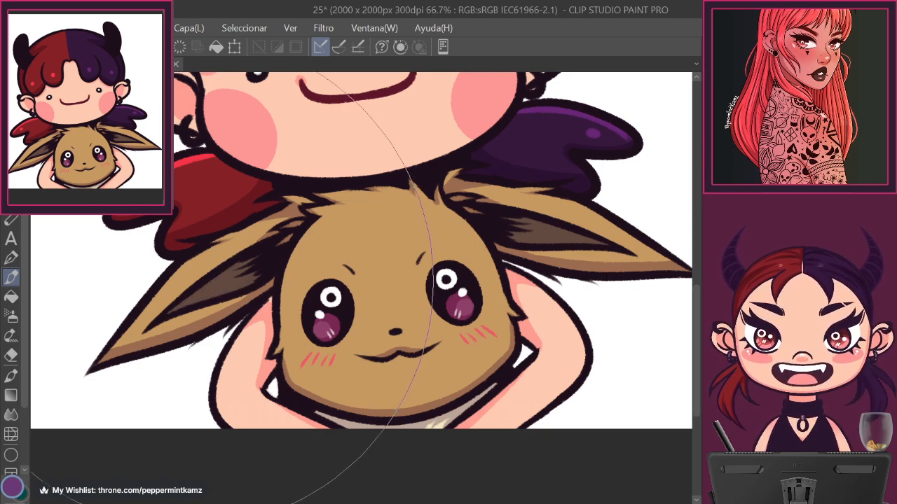
click(336, 49)
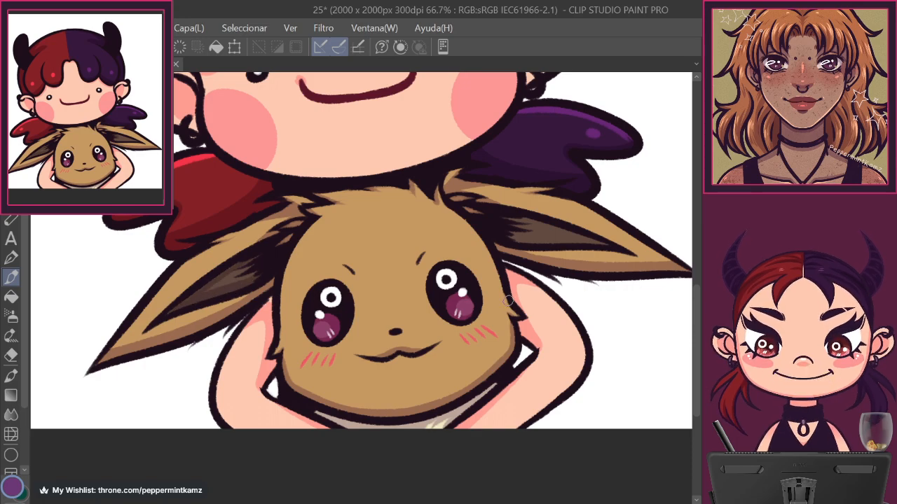
mouse_move(584, 342)
mouse_down()
mouse_move(569, 290)
mouse_move(509, 210)
mouse_up()
drag(508, 208, 492, 313)
drag(409, 245, 491, 210)
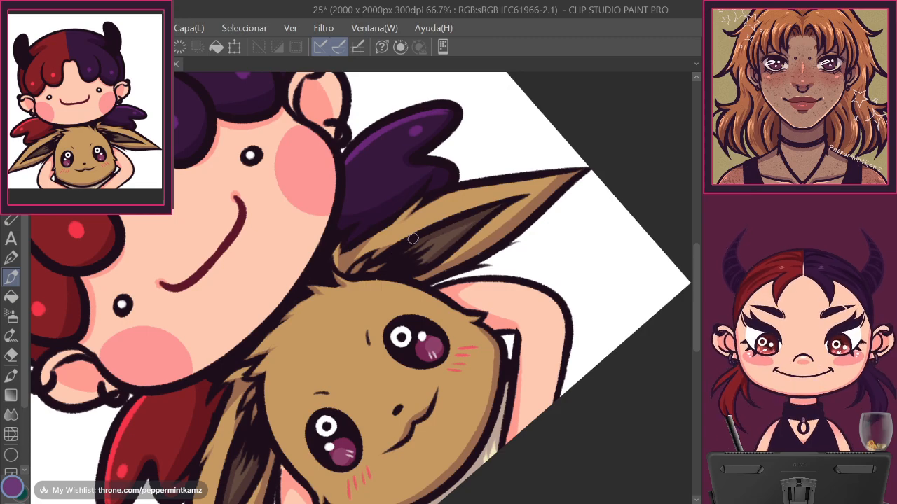
key(ctrl+0)
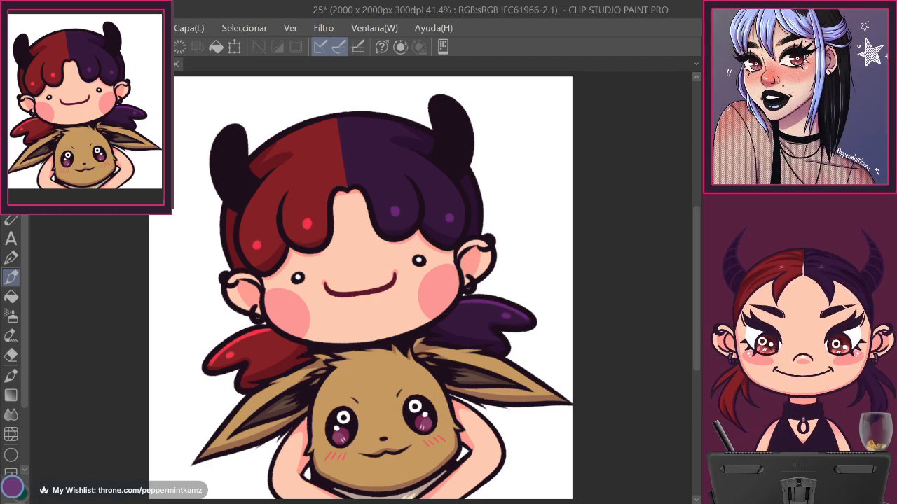
Sample the bright red hair highlight and draw a heart beside the horn on the purple-haired side, reworking its shape.
alt+click(307, 224)
mouse_move(511, 174)
mouse_down()
mouse_move(522, 194)
mouse_move(521, 173)
mouse_move(530, 174)
mouse_move(520, 184)
mouse_up()
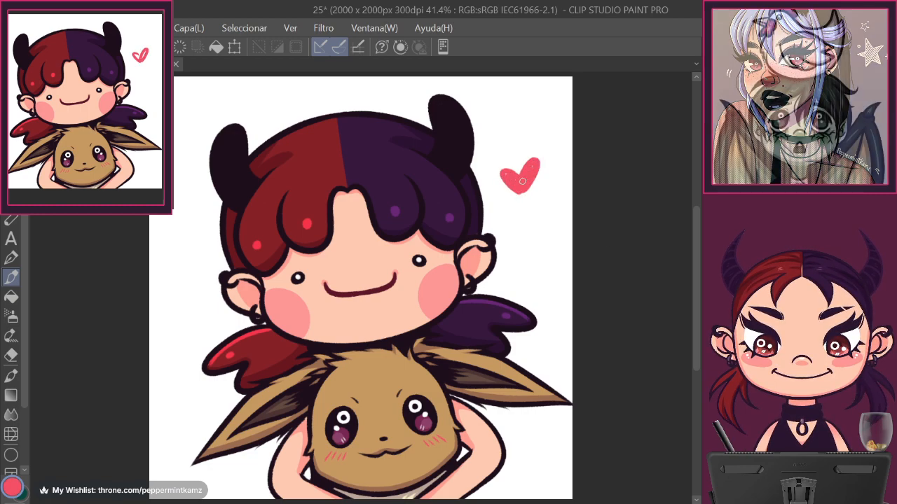
key(e)
drag(545, 219, 525, 226)
drag(496, 166, 520, 181)
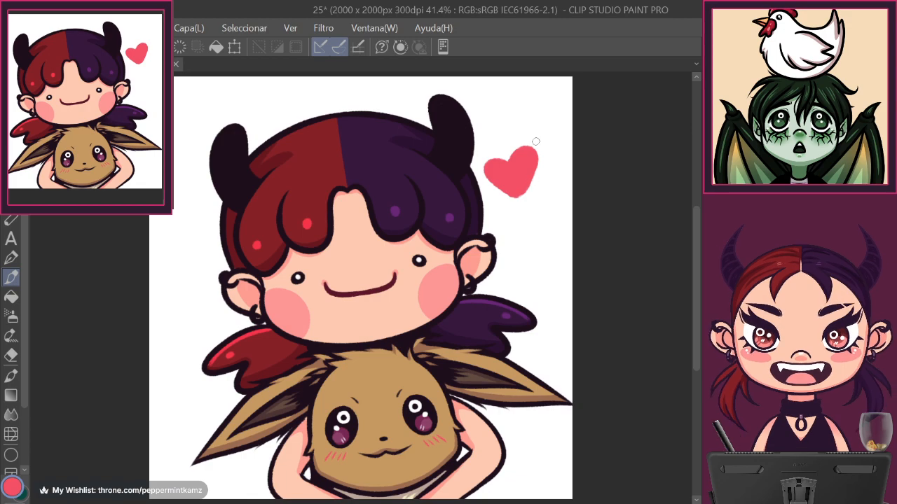
key(c)
mouse_move(529, 253)
mouse_down()
mouse_move(477, 188)
mouse_move(496, 157)
mouse_move(514, 181)
mouse_move(531, 148)
mouse_move(505, 164)
mouse_up()
key(c)
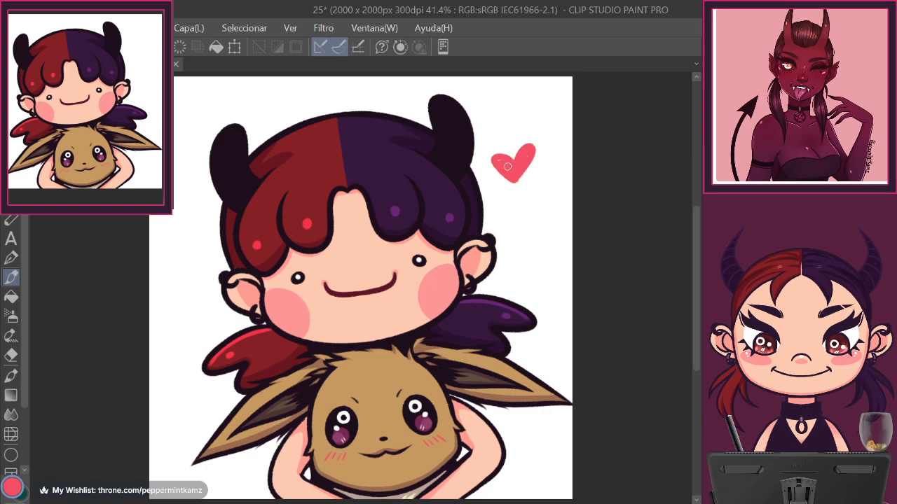
Draw a smaller red heart below the first one and another small heart beside the red-haired side of the head.
mouse_move(522, 196)
mouse_down()
mouse_move(528, 204)
mouse_move(534, 192)
mouse_move(528, 197)
mouse_up()
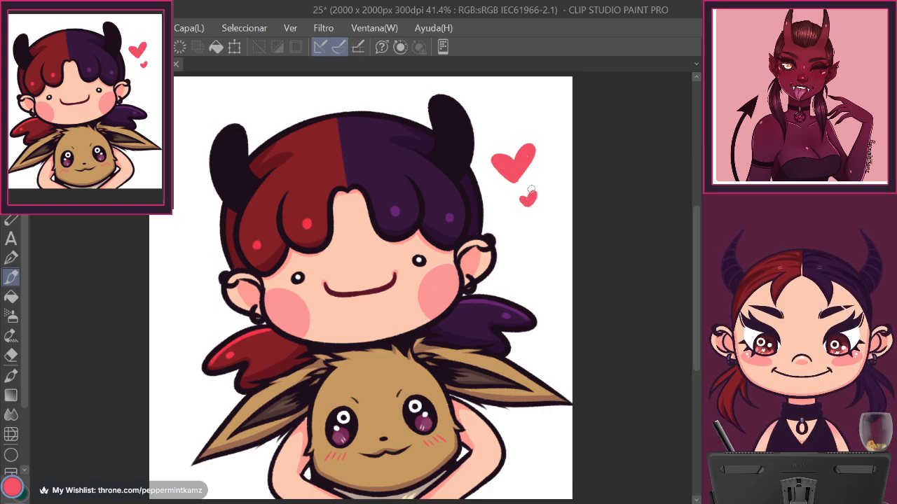
drag(196, 258, 204, 262)
key(ctrl+s)
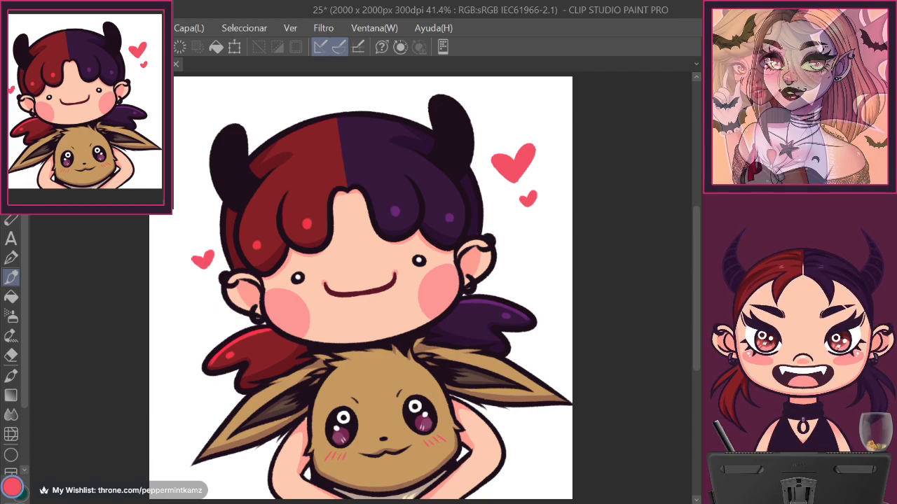
Sample the pink skin shadow from the arm beside the Eevee, inspect the drawing up close and save the file.
key(ctrl+plus)
key(ctrl+plus)
drag(514, 376, 609, 262)
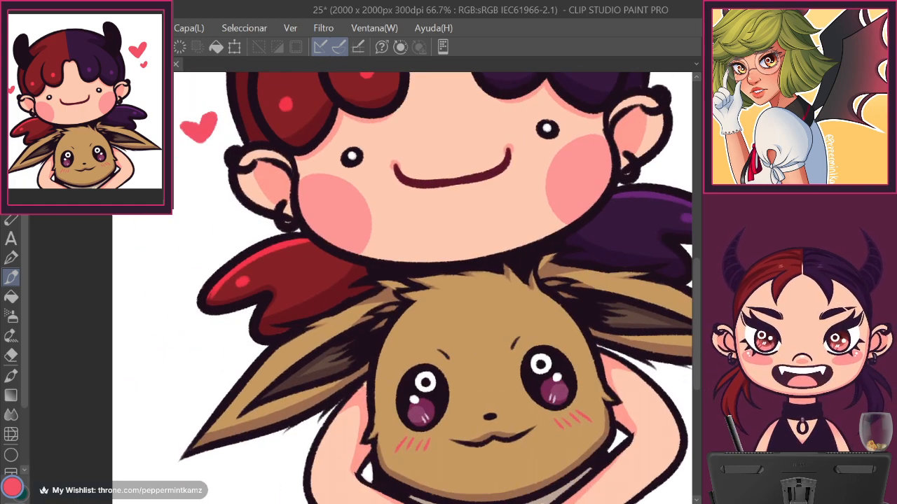
alt+click(365, 387)
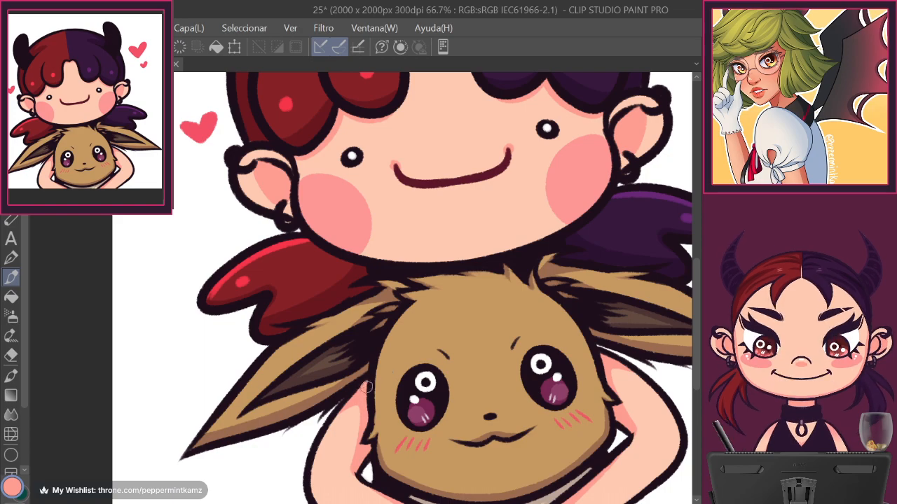
drag(673, 444, 648, 331)
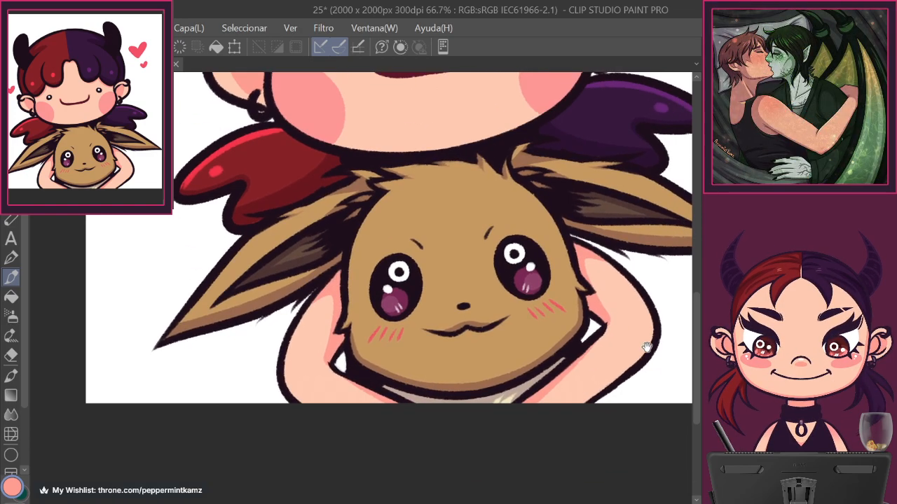
drag(638, 269, 606, 408)
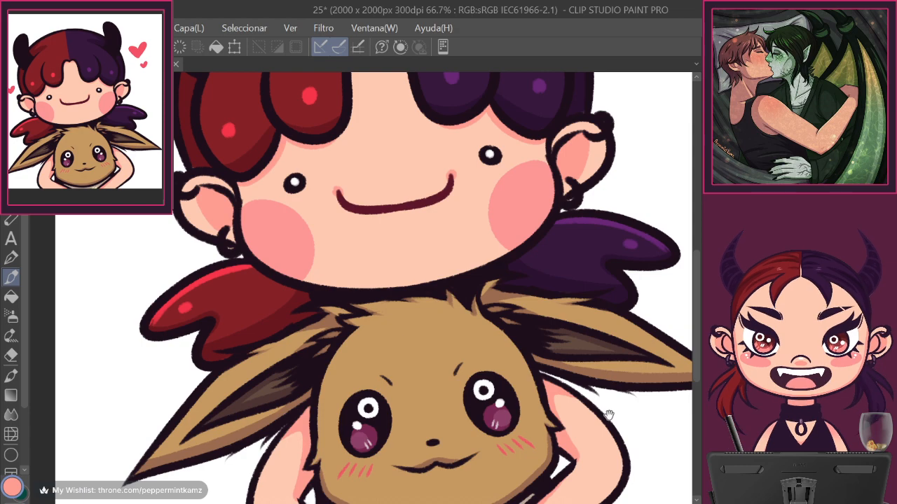
drag(595, 377, 605, 417)
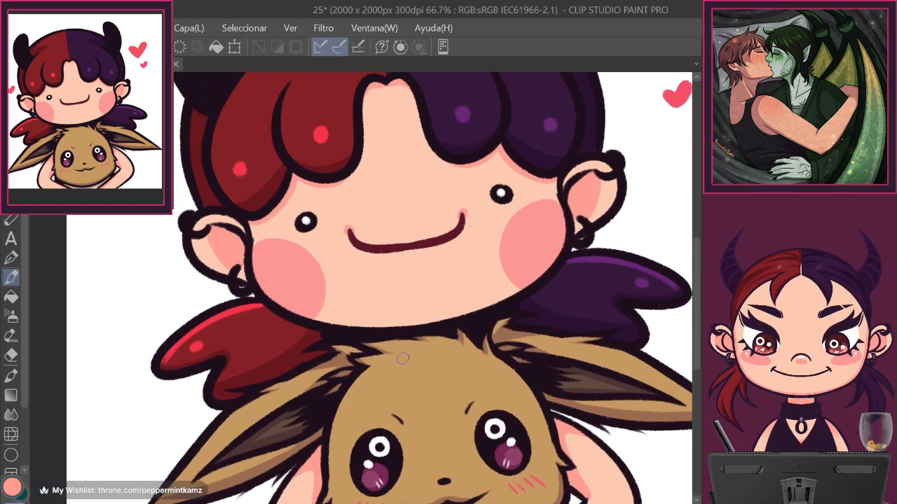
key(ctrl+0)
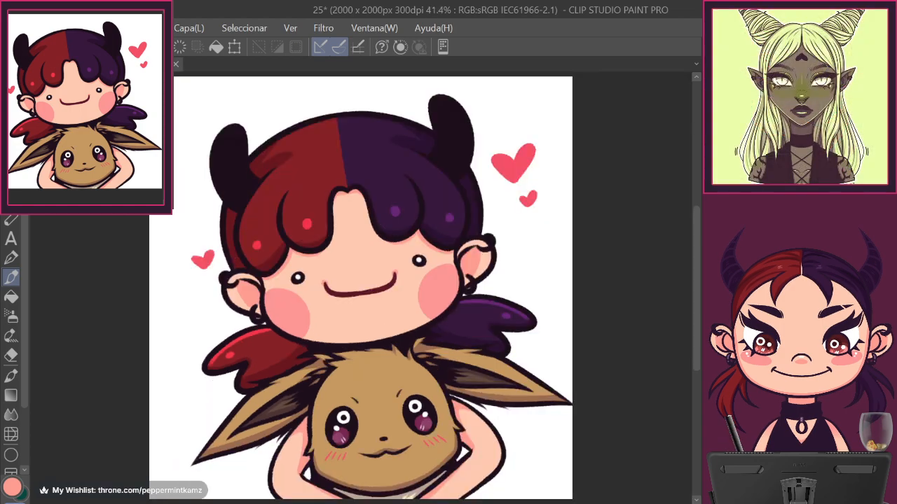
key(ctrl+s)
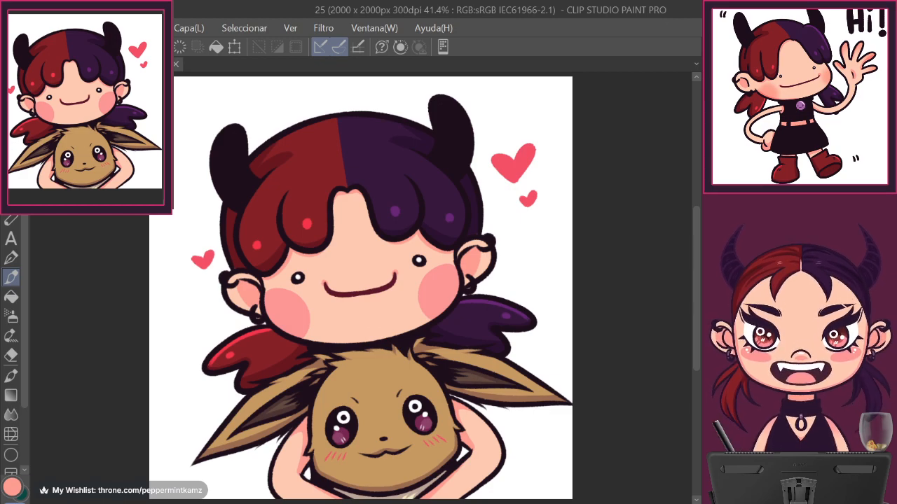
Switch to the pink face sketch in document 16 and open a second window of the same canvas.
click(157, 64)
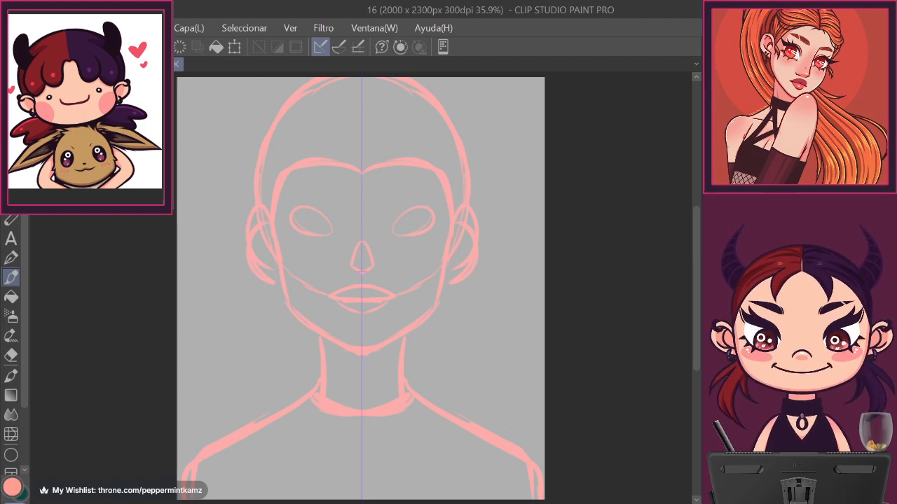
click(91, 64)
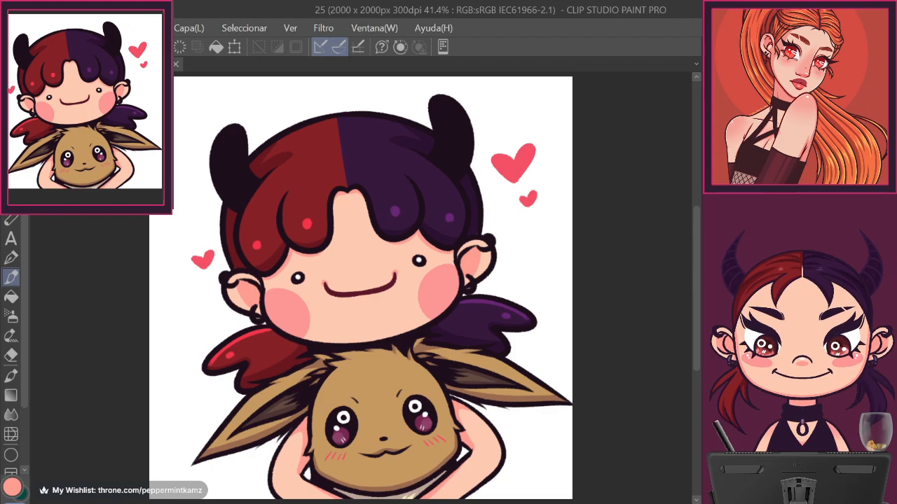
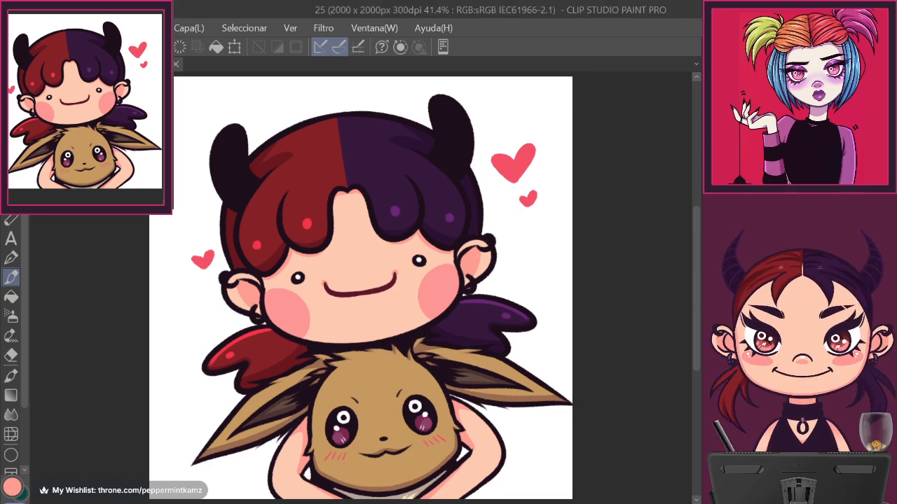
key(ctrl+Tab)
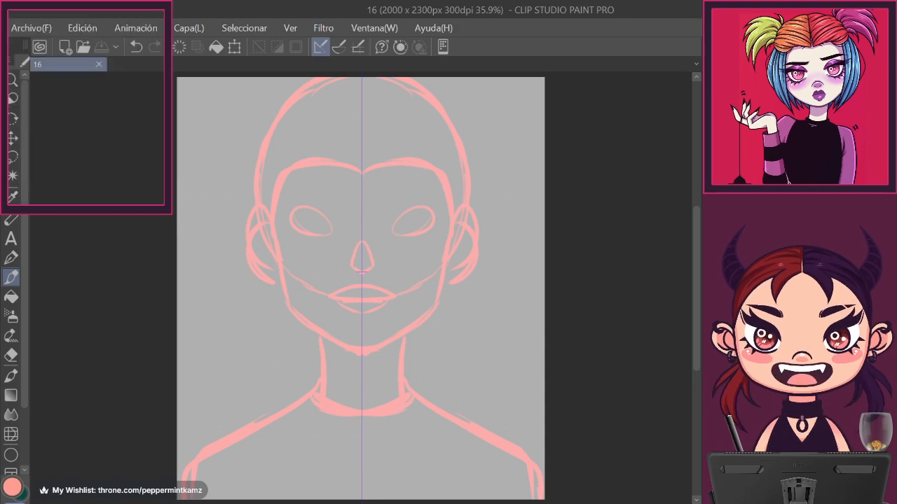
click(120, 108)
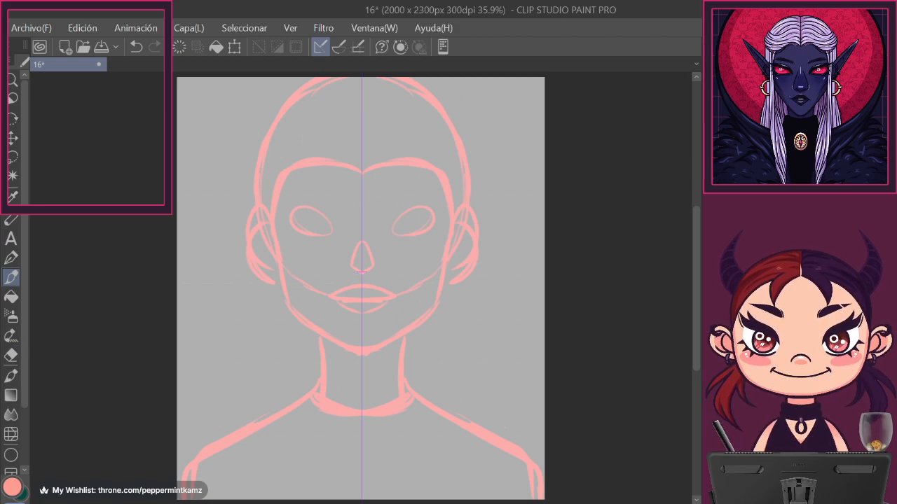
click(44, 26)
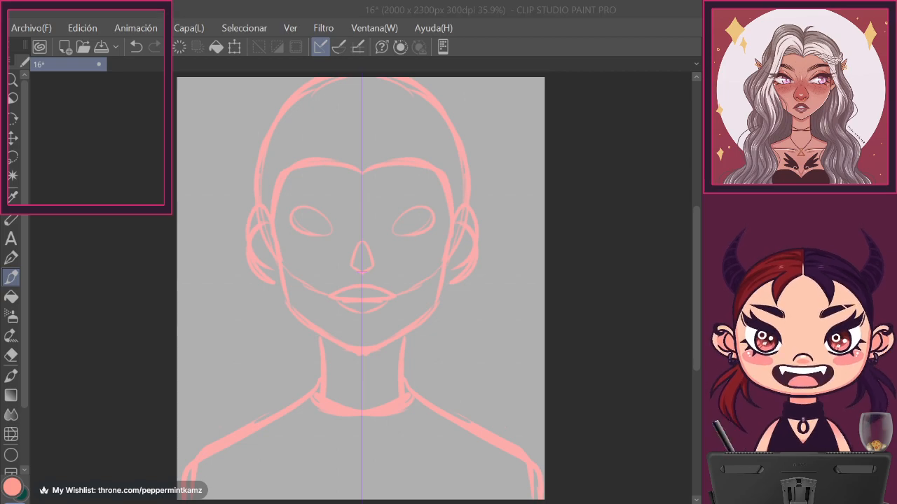
click(357, 29)
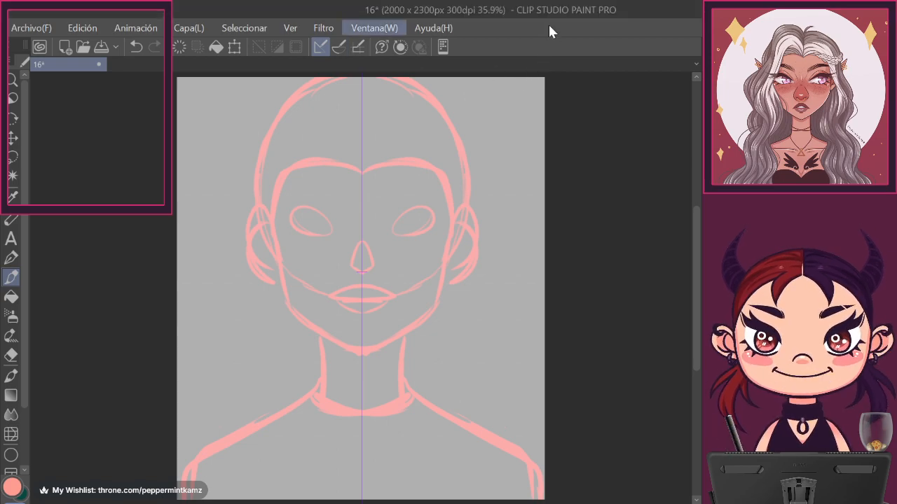
click(532, 44)
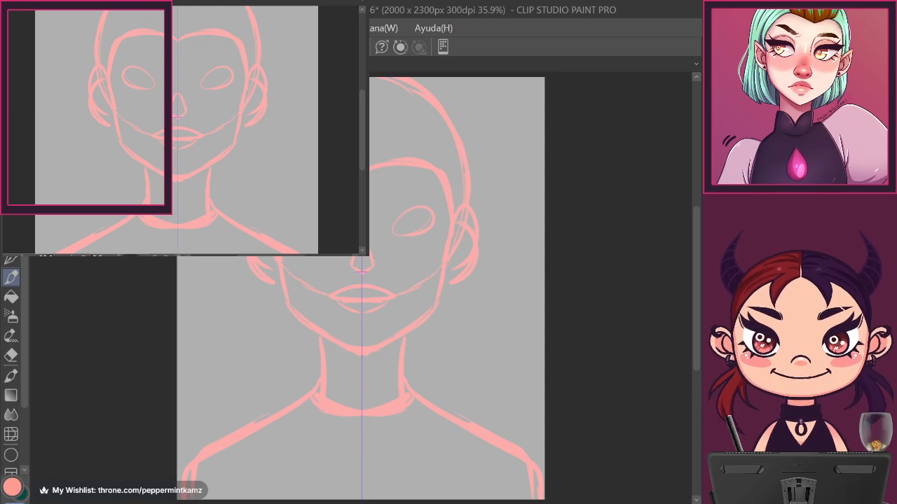
Shrink the second canvas window to a small preview and fit the face sketch inside it.
drag(364, 254, 172, 214)
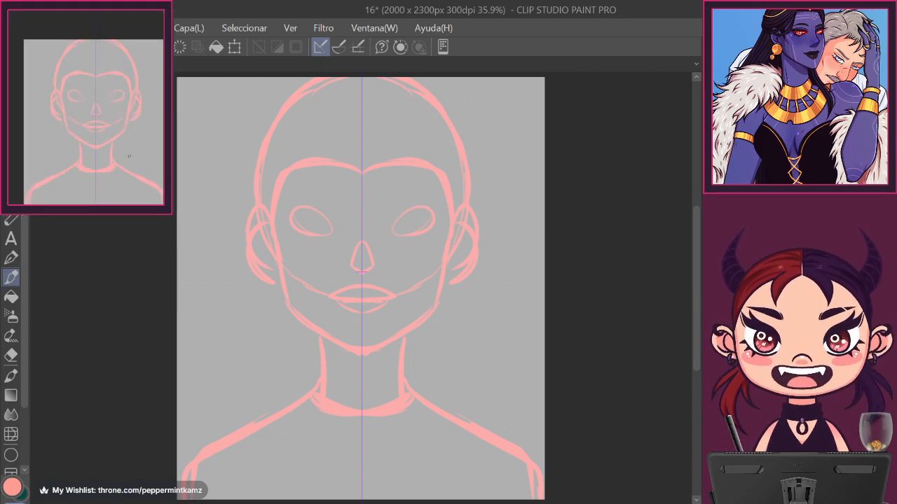
mouse_move(118, 145)
mouse_down()
mouse_move(110, 124)
mouse_move(111, 132)
mouse_up()
scroll(111, 132, up, 1)
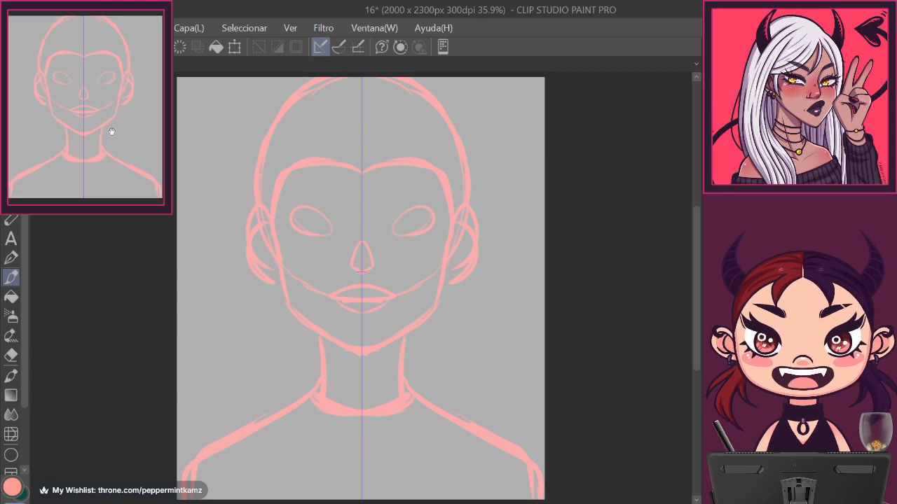
scroll(111, 131, up, 1)
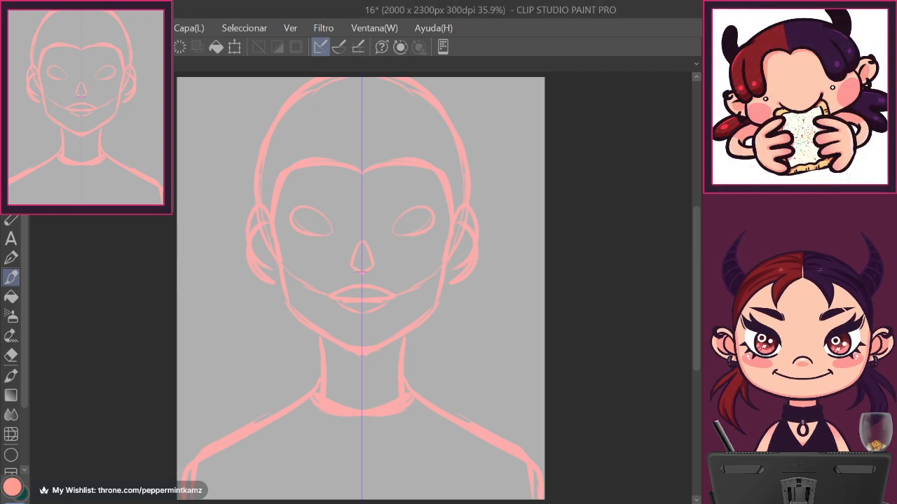
Examine the red-haired elf reference download20260303234005.png up close and return to the face sketch.
click(176, 64)
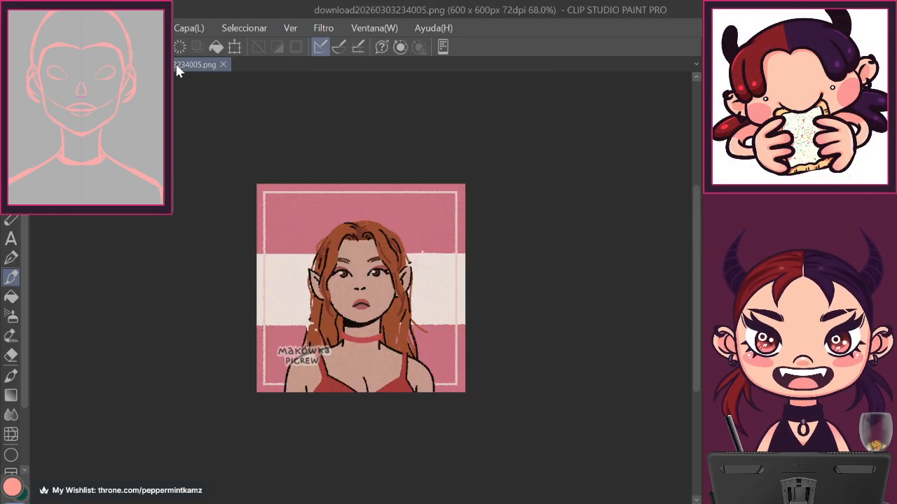
scroll(390, 386, up, 3)
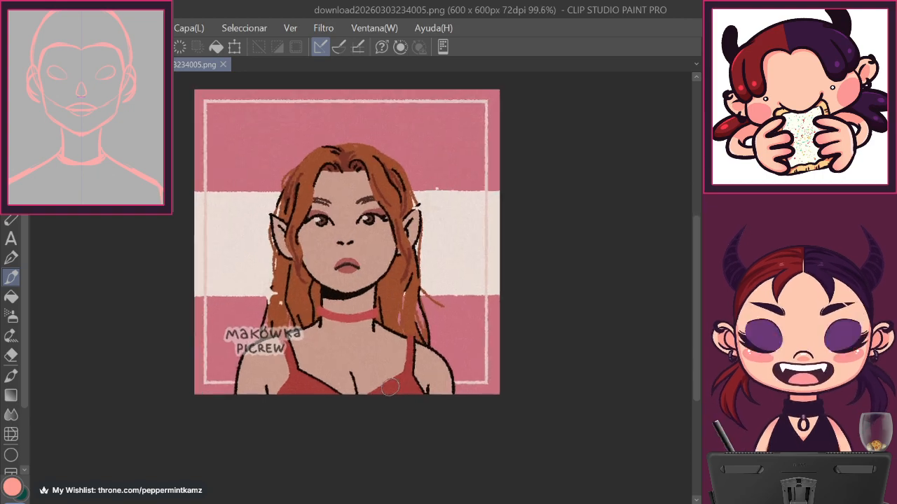
scroll(390, 386, up, 1)
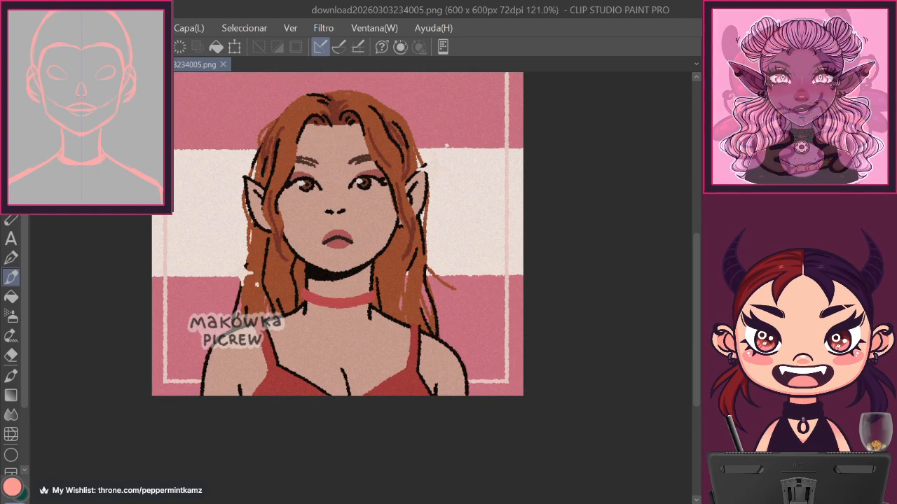
key(ctrl+w)
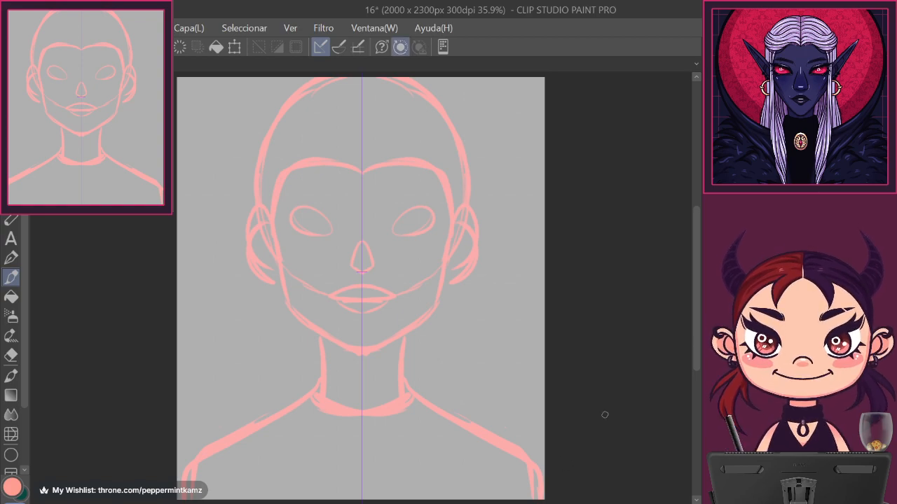
Lower the opacity of the pink face sketch layer so it serves as a faint drawing guide.
mouse_move(834, 280)
mouse_down()
mouse_move(778, 280)
mouse_move(806, 280)
mouse_up()
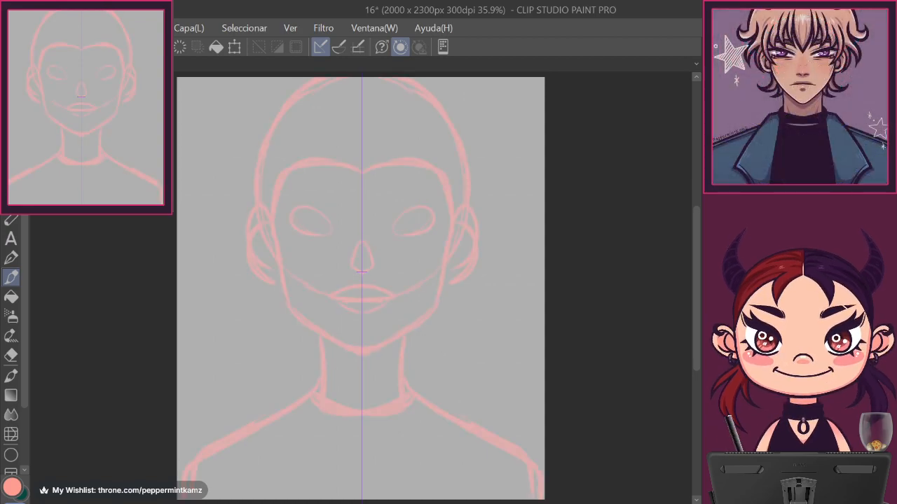
scroll(464, 206, up, 5)
scroll(465, 206, down, 5)
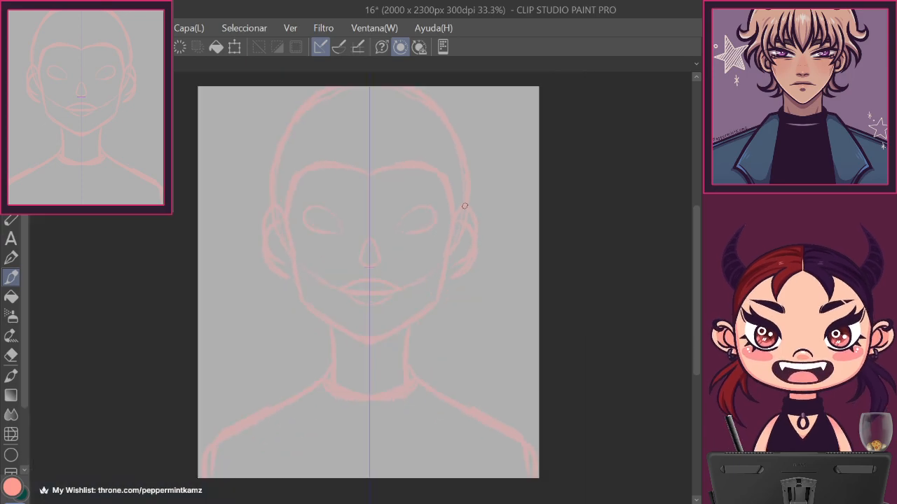
scroll(196, 188, up, 5)
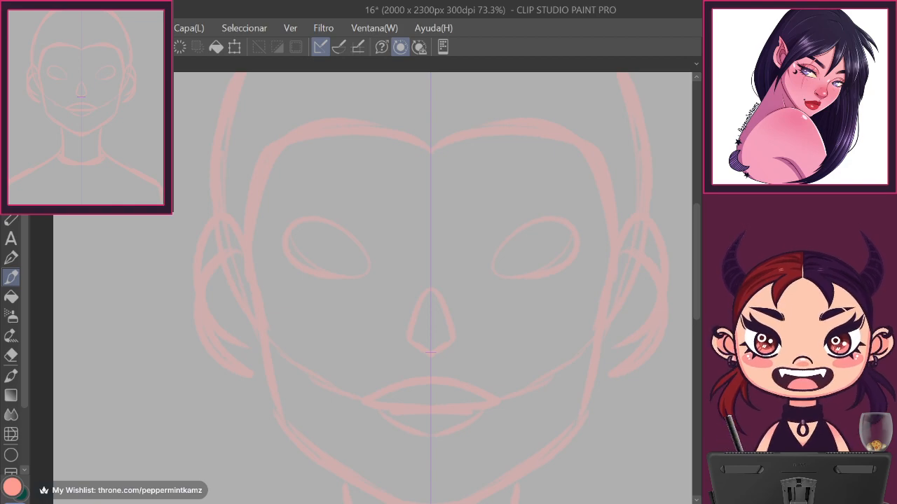
Enable snapping to the special ruler so strokes over the eye area mirror across the face's centre line.
key(ctrl+minus)
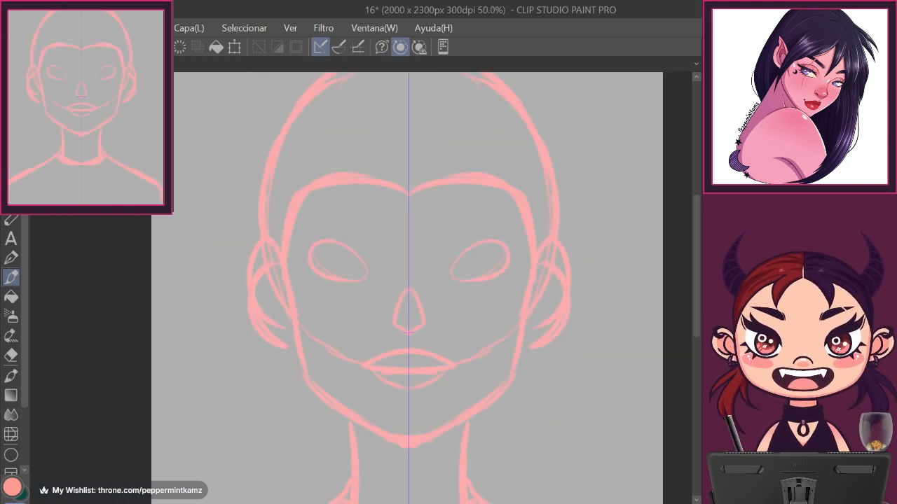
key(ctrl+minus)
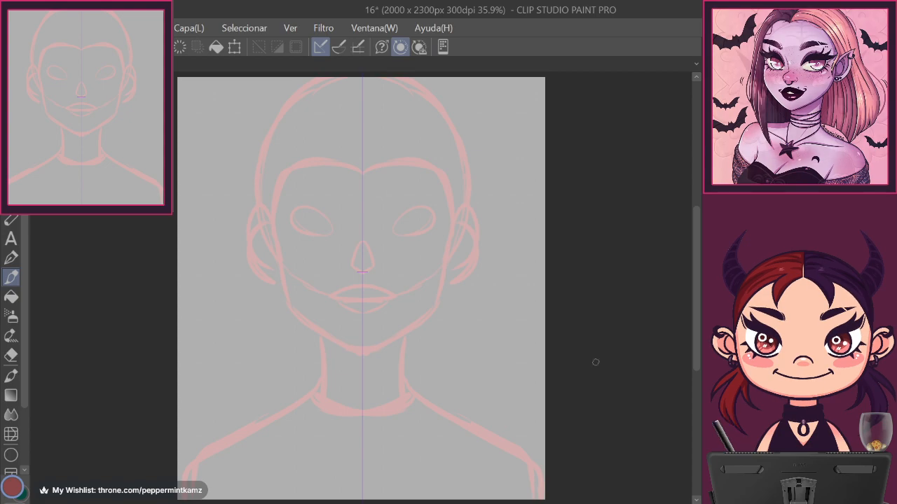
key(ctrl+plus)
key(ctrl+plus)
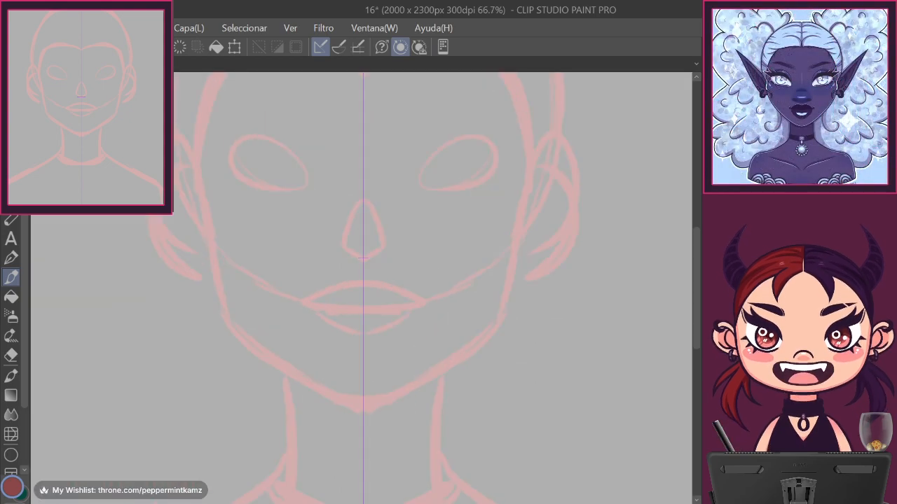
drag(437, 251, 464, 363)
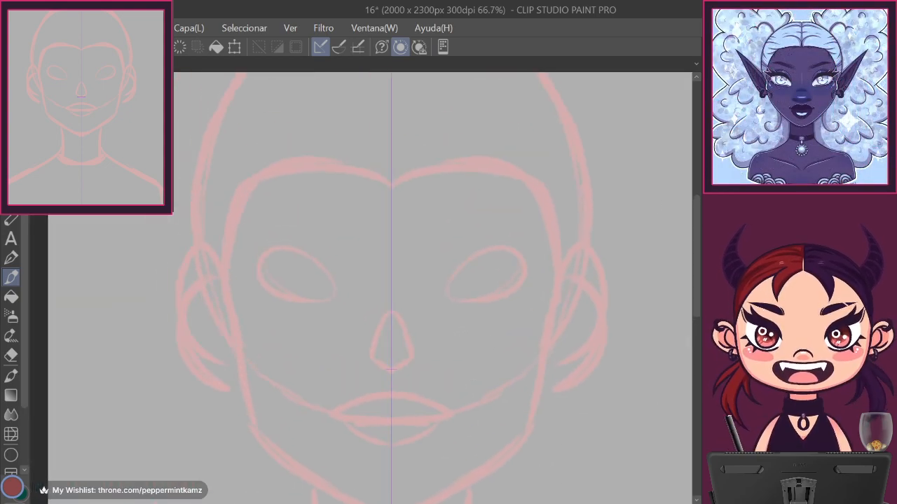
drag(441, 284, 539, 241)
key(ctrl+z)
click(338, 47)
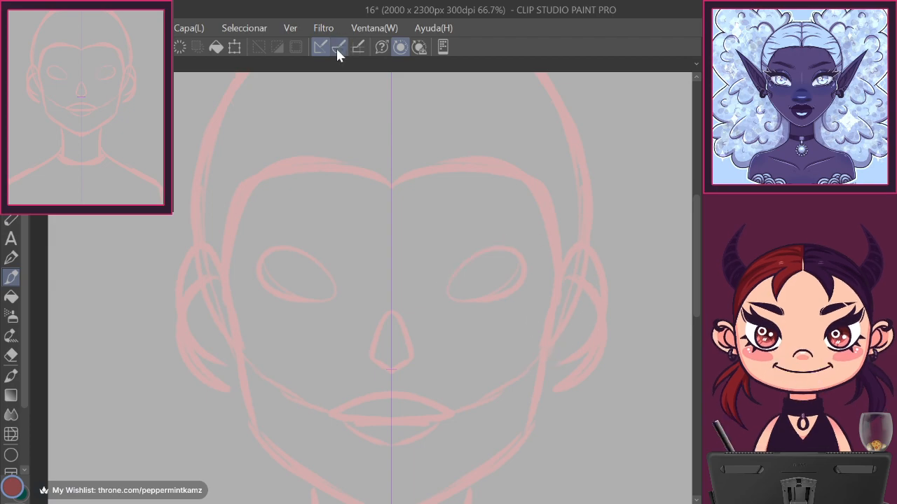
Try out curved dark red upper-lid strokes over the sketched eyes, undoing each attempt.
mouse_move(442, 296)
mouse_down()
mouse_move(459, 265)
mouse_move(508, 246)
mouse_up()
key(ctrl+z)
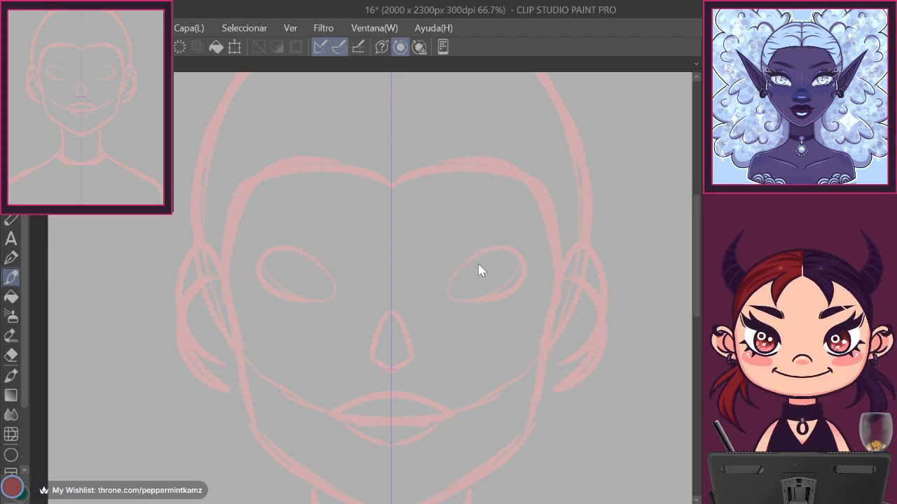
drag(446, 290, 537, 243)
key(ctrl+z)
mouse_move(442, 301)
mouse_down()
mouse_move(473, 253)
mouse_move(534, 264)
mouse_move(446, 289)
mouse_move(552, 263)
mouse_up()
key(ctrl+z)
key(ctrl+z)
mouse_move(442, 300)
mouse_down()
mouse_move(455, 273)
mouse_move(546, 260)
mouse_move(491, 262)
mouse_move(442, 298)
mouse_up()
key(ctrl+z)
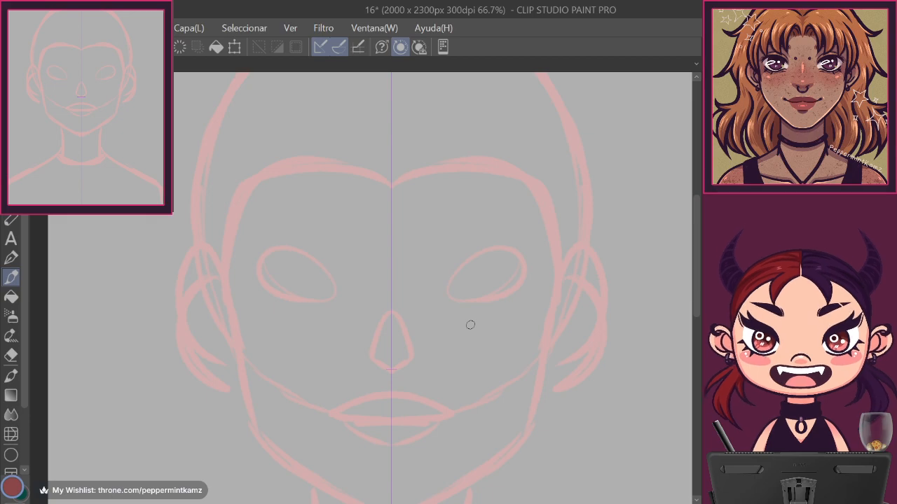
drag(443, 293, 543, 265)
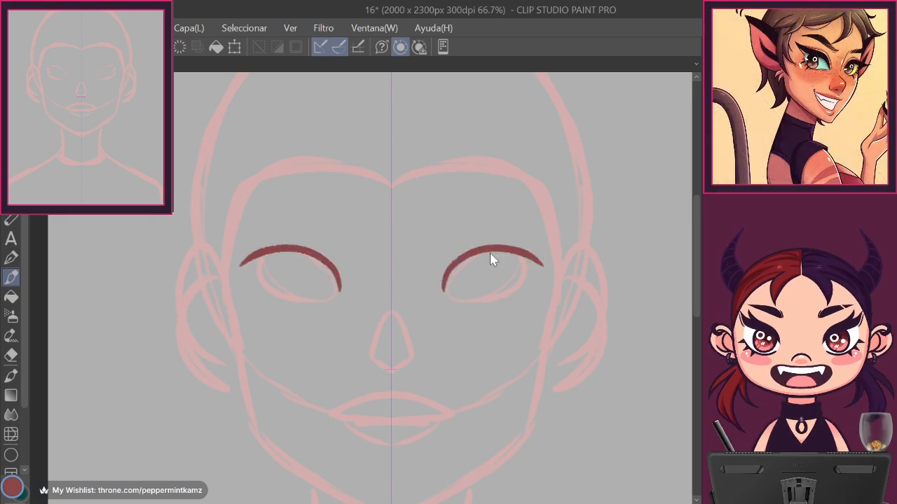
key(ctrl+z)
mouse_move(445, 292)
mouse_down()
mouse_move(451, 269)
mouse_move(515, 240)
mouse_move(547, 256)
mouse_move(448, 275)
mouse_move(525, 249)
mouse_move(447, 287)
mouse_move(519, 246)
mouse_move(447, 283)
mouse_move(498, 241)
mouse_move(538, 263)
mouse_up()
key(ctrl+z)
key(ctrl+z)
key(ctrl+z)
mouse_move(448, 297)
mouse_down()
mouse_move(457, 272)
mouse_move(537, 261)
mouse_up()
key(ctrl+z)
Try thick dark red upper lids with tapered ends on both eyes, and erase them again.
mouse_move(445, 300)
mouse_down()
mouse_move(451, 279)
mouse_move(537, 263)
mouse_move(457, 274)
mouse_move(456, 267)
mouse_move(525, 257)
mouse_move(515, 248)
mouse_move(461, 261)
mouse_move(476, 246)
mouse_up()
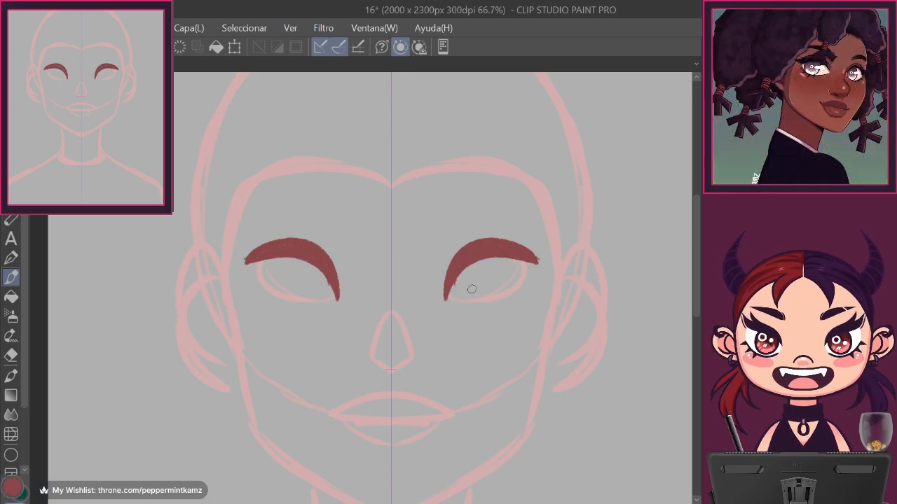
mouse_move(446, 308)
mouse_down()
mouse_move(455, 285)
mouse_move(471, 276)
mouse_move(452, 285)
mouse_move(486, 264)
mouse_move(447, 301)
mouse_move(463, 272)
mouse_move(451, 278)
mouse_move(513, 260)
mouse_move(538, 266)
mouse_up()
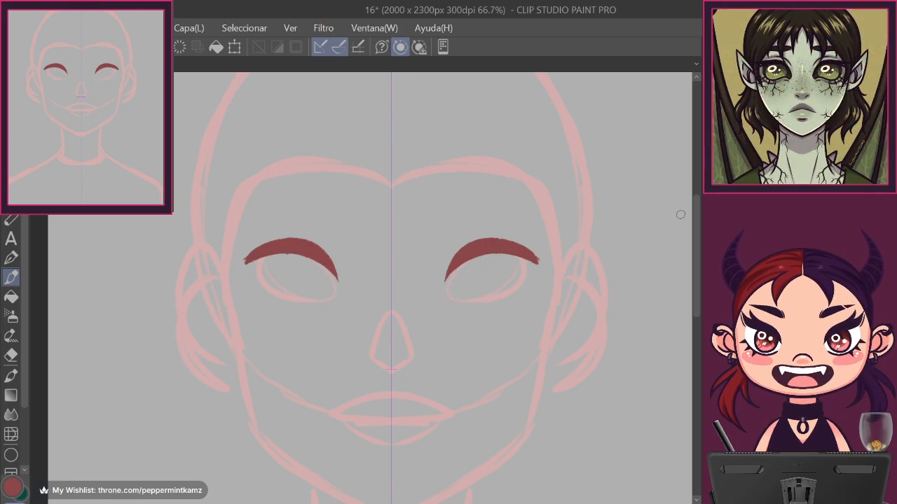
drag(517, 239, 538, 260)
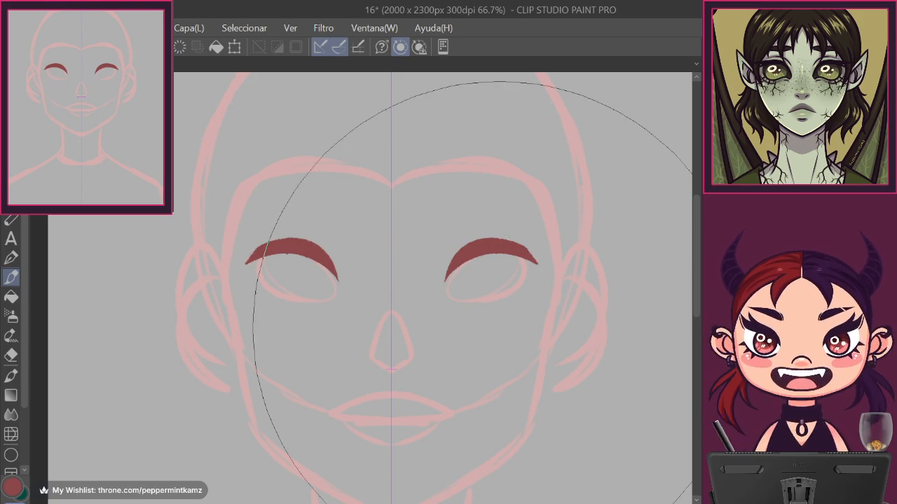
drag(466, 277, 549, 272)
drag(350, 277, 226, 285)
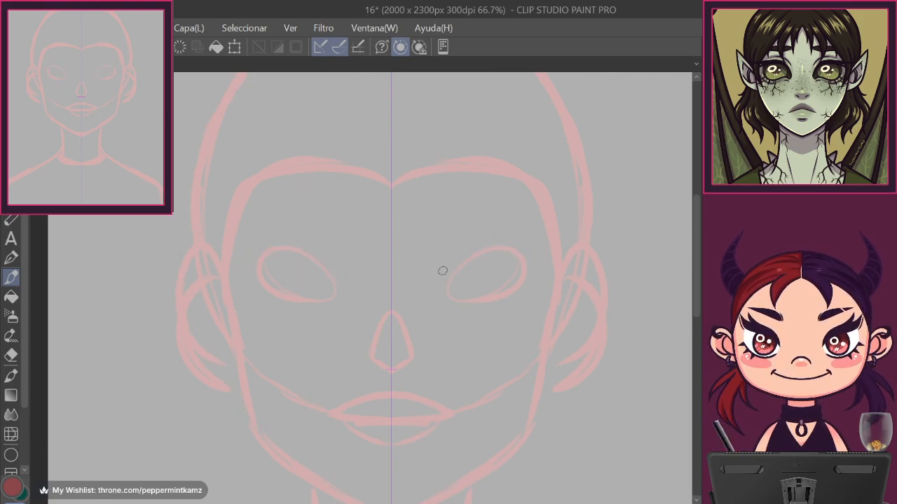
Draw a thin, arched upper lid line in dark red over both sketched eyes.
mouse_move(440, 280)
mouse_down()
mouse_move(513, 239)
mouse_move(443, 277)
mouse_move(503, 237)
mouse_move(542, 265)
mouse_up()
key(ctrl+z)
mouse_move(445, 300)
mouse_down()
mouse_move(497, 305)
mouse_move(527, 280)
mouse_up()
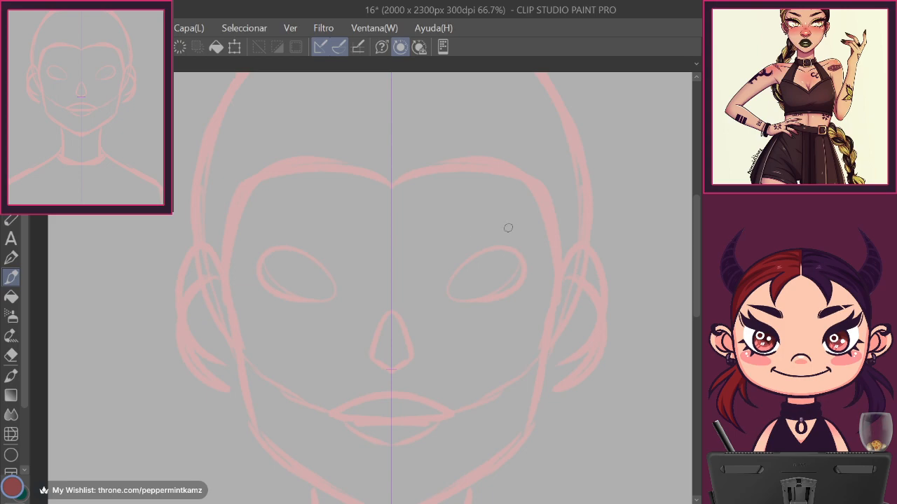
mouse_move(439, 280)
mouse_down()
mouse_move(481, 242)
mouse_move(539, 264)
mouse_up()
mouse_move(442, 303)
mouse_down()
mouse_move(529, 282)
mouse_move(446, 303)
mouse_move(485, 307)
mouse_move(532, 280)
mouse_up()
key(ctrl+z)
key(ctrl+z)
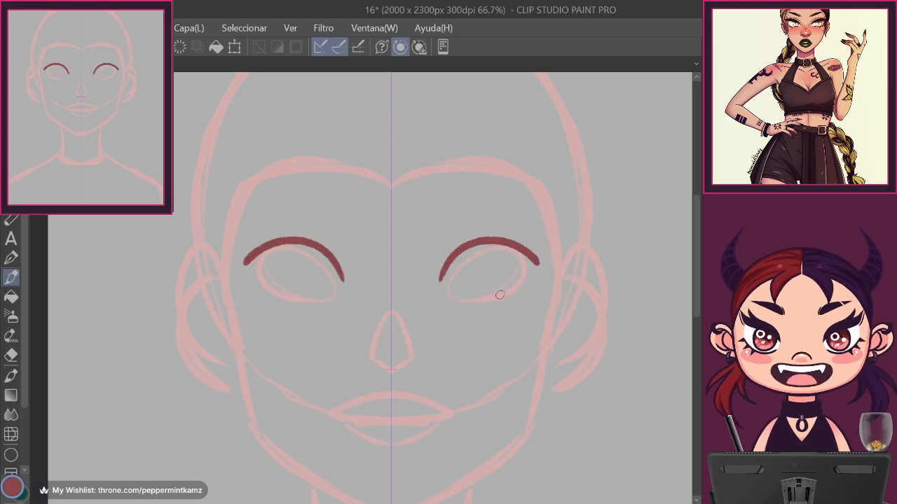
Draw a curved dark red lower lid line beneath both eyes, dipping toward the outer corners.
mouse_move(441, 302)
mouse_down()
mouse_move(468, 303)
mouse_move(536, 277)
mouse_up()
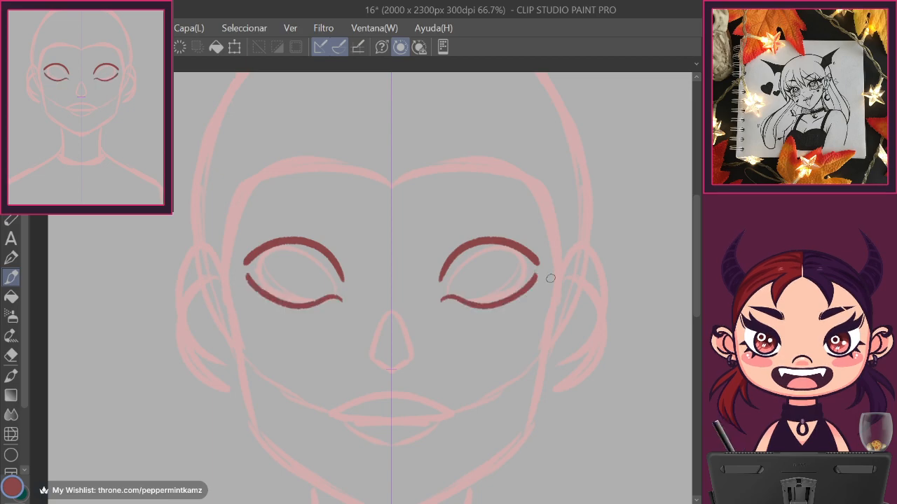
key(ctrl+z)
mouse_move(442, 303)
mouse_down()
mouse_move(512, 295)
mouse_move(538, 275)
mouse_move(454, 299)
mouse_move(505, 304)
mouse_move(538, 279)
mouse_up()
key(ctrl+z)
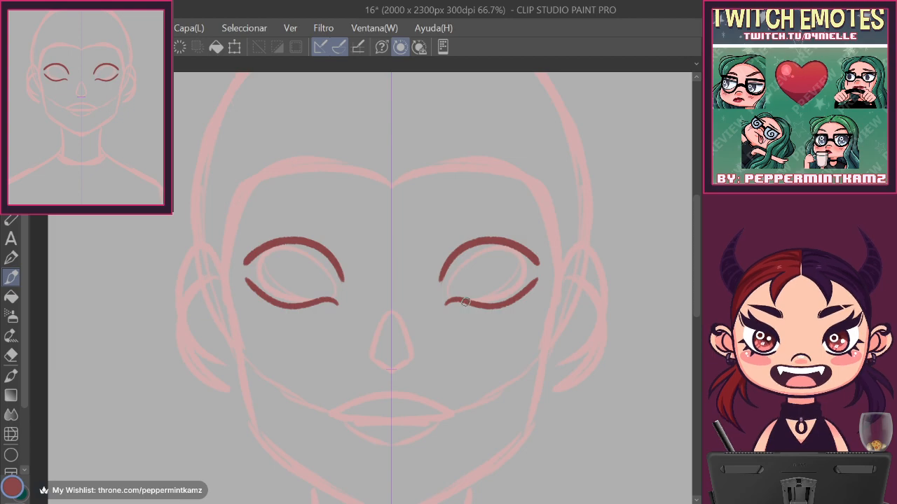
Add short, thin crease lines just below the inner and outer ends of both lower lids.
drag(459, 306, 446, 310)
drag(541, 289, 519, 314)
key(ctrl+z)
mouse_move(539, 284)
mouse_down()
mouse_move(490, 315)
mouse_move(519, 306)
mouse_up()
key(ctrl+z)
key(ctrl+z)
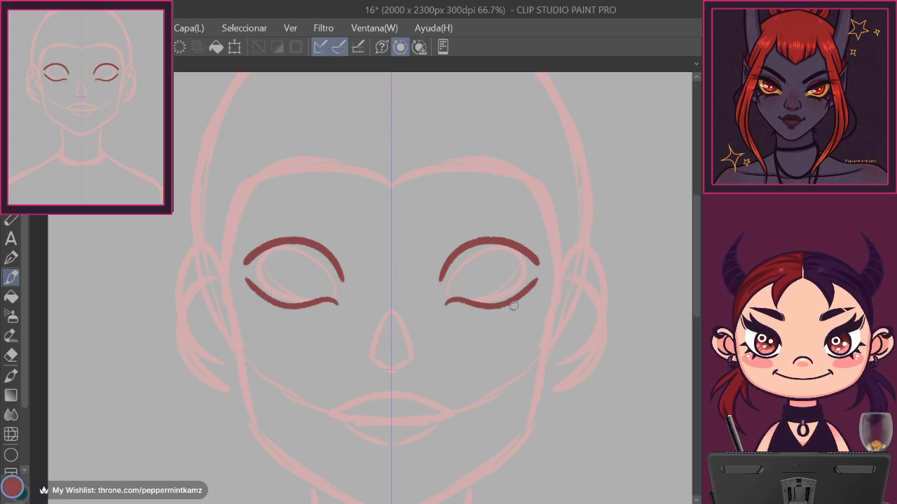
drag(448, 308, 454, 306)
mouse_move(540, 281)
mouse_down()
mouse_move(530, 300)
mouse_move(494, 314)
mouse_up()
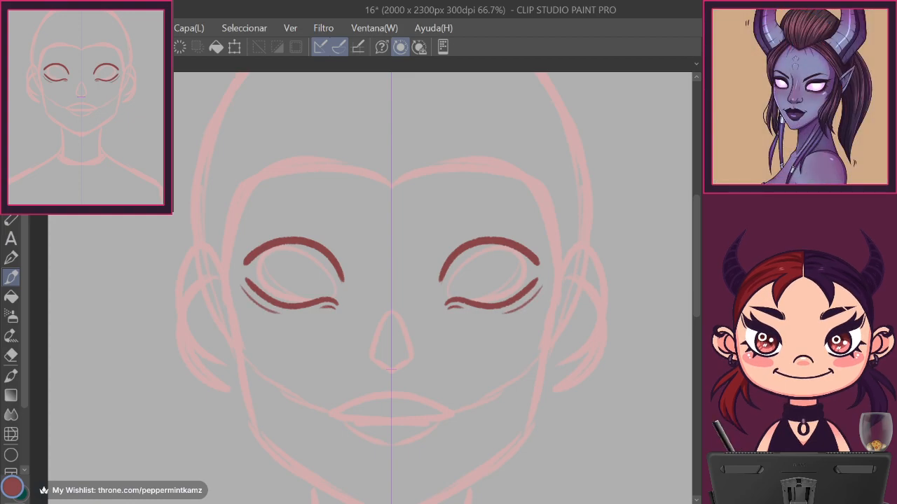
Extend the outer ends of the upper lid lines into upswept, pointed eyeliner wings.
mouse_move(536, 360)
mouse_down()
mouse_move(536, 370)
mouse_move(352, 407)
mouse_move(416, 381)
mouse_move(464, 406)
mouse_move(488, 284)
mouse_move(450, 253)
mouse_move(476, 288)
mouse_up()
mouse_move(400, 303)
mouse_down()
mouse_move(421, 259)
mouse_move(498, 259)
mouse_up()
key(ctrl+z)
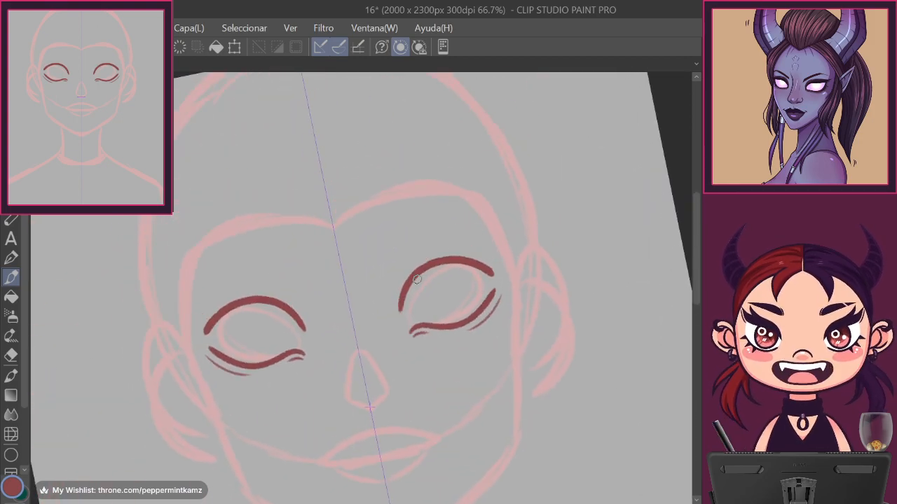
mouse_move(400, 294)
mouse_down()
mouse_move(458, 258)
mouse_move(488, 268)
mouse_up()
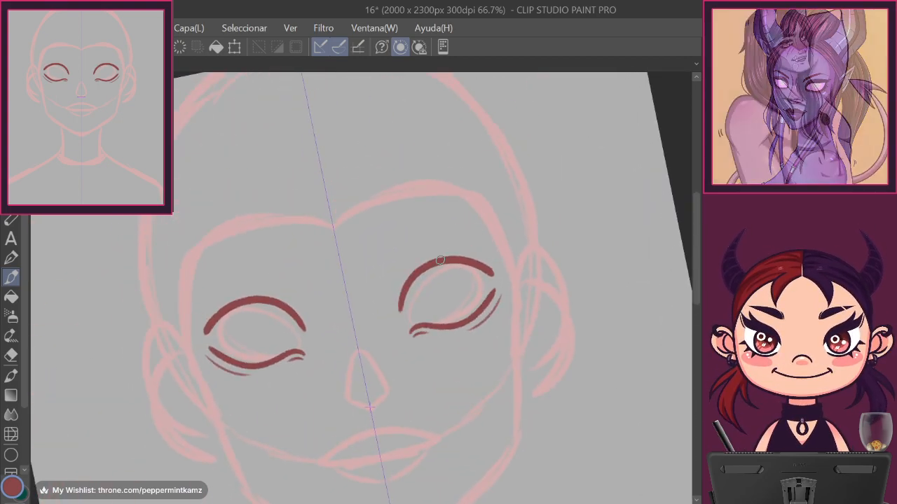
drag(414, 270, 527, 240)
key(ctrl+z)
mouse_move(448, 258)
mouse_down()
mouse_move(473, 261)
mouse_move(529, 236)
mouse_move(492, 276)
mouse_move(514, 256)
mouse_move(495, 266)
mouse_up()
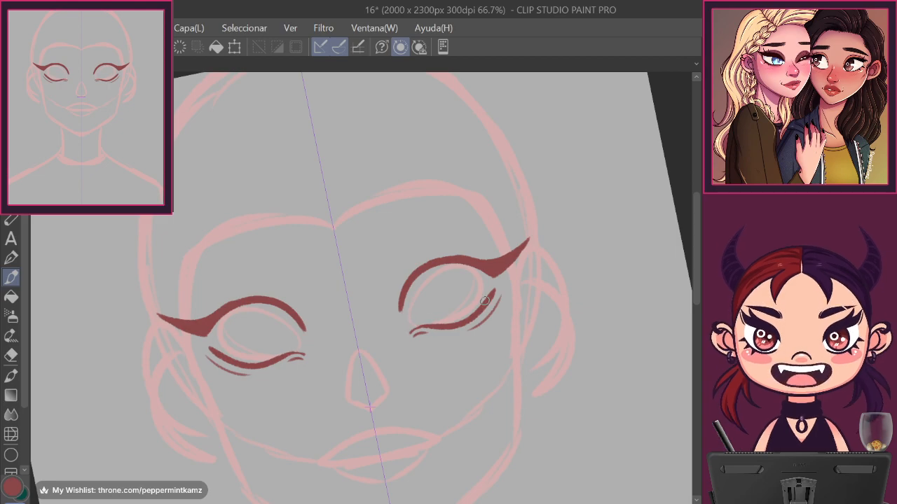
Refine the lower lid lines and their creases at the inner corners of both eyes.
key(ctrl+@)
drag(519, 372, 263, 426)
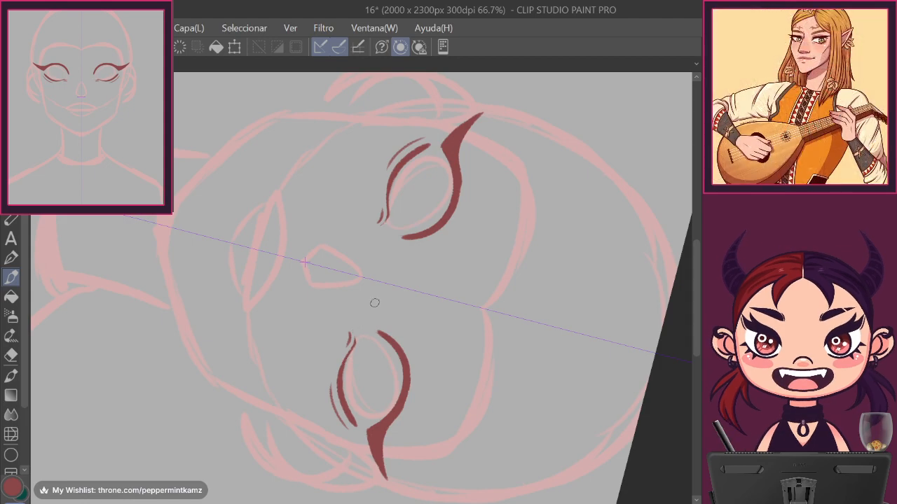
drag(357, 340, 348, 356)
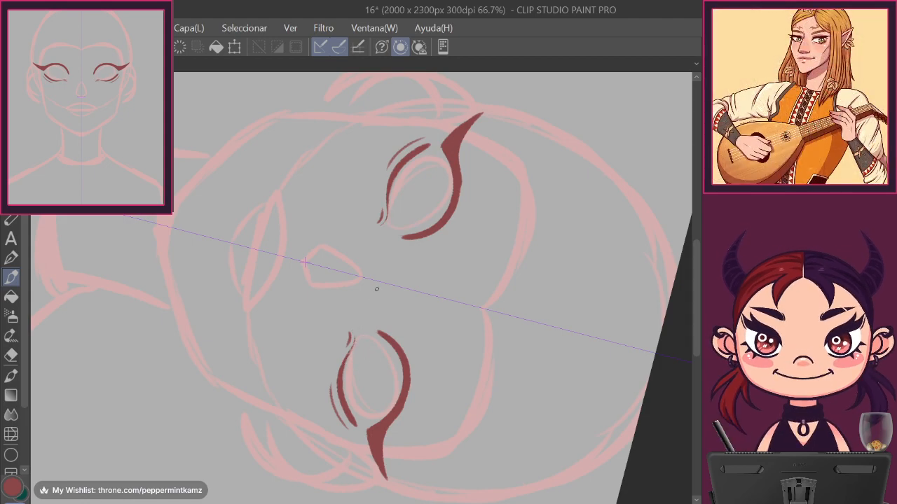
key(ctrl+@)
drag(435, 371, 441, 439)
drag(475, 398, 545, 275)
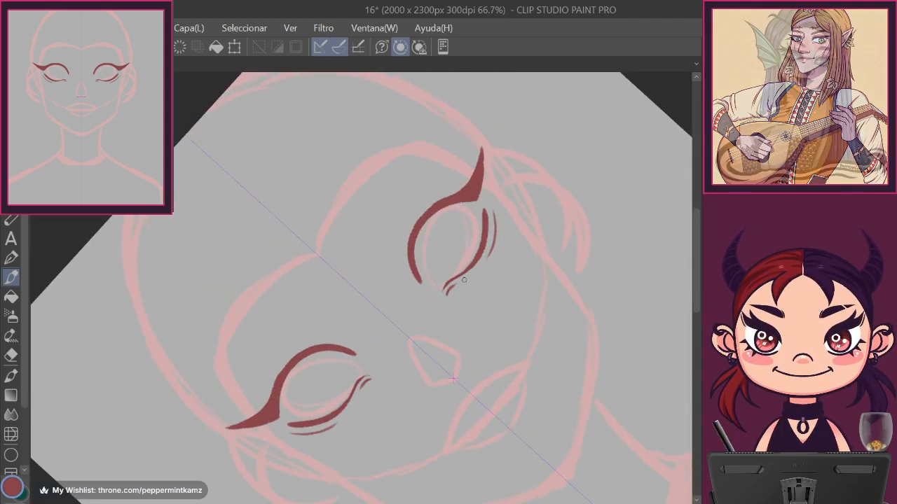
drag(451, 281, 443, 295)
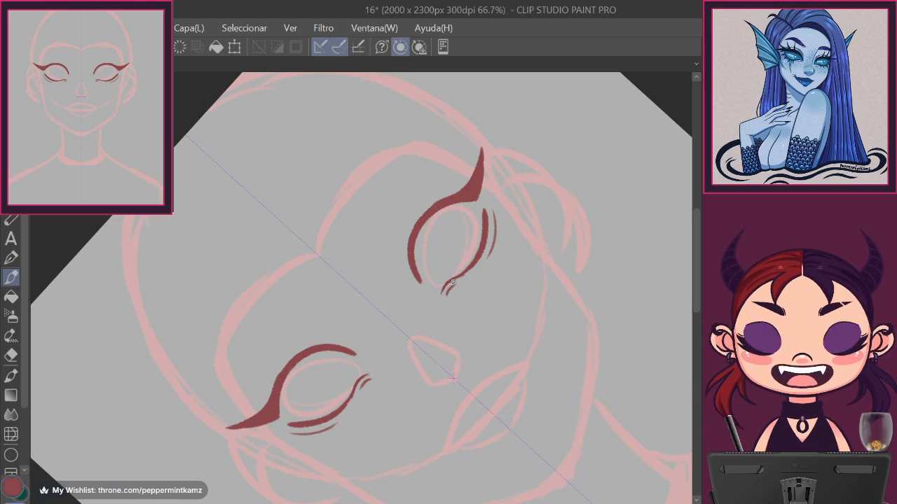
Taper the inner tips of both upper lid lines to fine points.
drag(507, 363, 399, 448)
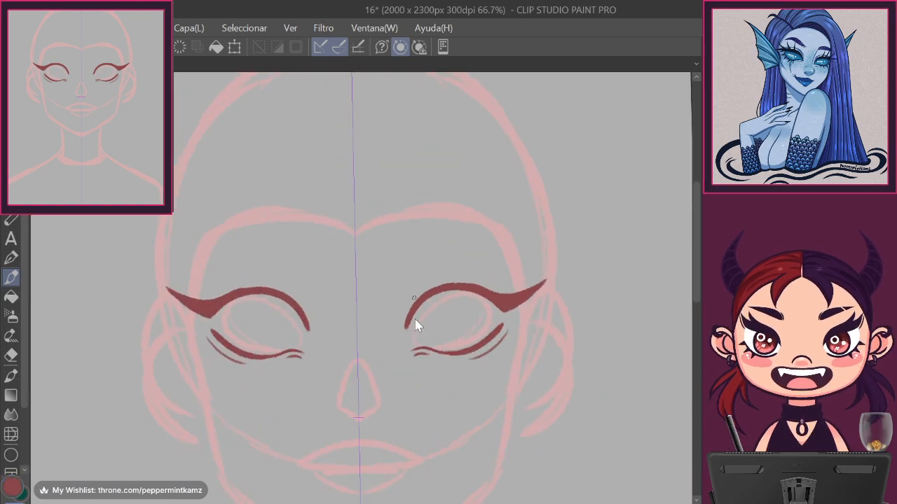
drag(413, 313, 405, 336)
key(ctrl+z)
key(c)
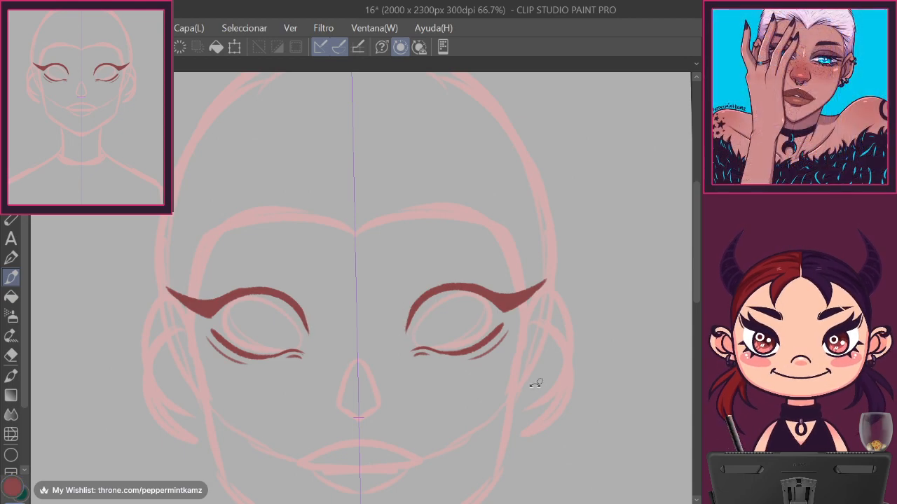
Thicken the upper lids toward the outer corners into solid wings and shorten their pointed tips.
key(-)
mouse_move(412, 317)
mouse_down()
mouse_move(415, 296)
mouse_move(468, 259)
mouse_up()
key(ctrl+z)
key(c)
mouse_move(417, 294)
mouse_down()
mouse_move(460, 260)
mouse_move(516, 260)
mouse_move(489, 261)
mouse_move(527, 253)
mouse_move(486, 261)
mouse_move(538, 239)
mouse_move(487, 257)
mouse_up()
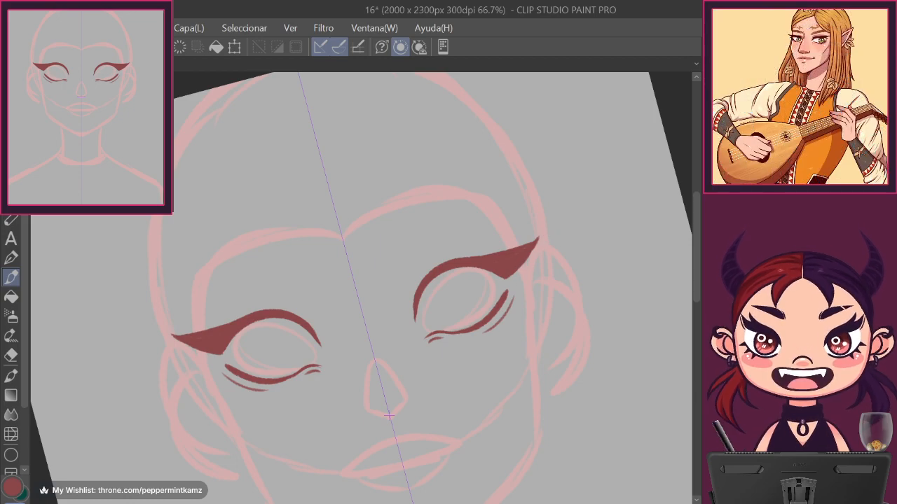
mouse_move(542, 235)
mouse_down()
mouse_move(514, 273)
mouse_move(546, 227)
mouse_move(486, 250)
mouse_move(551, 243)
mouse_up()
drag(473, 253, 539, 244)
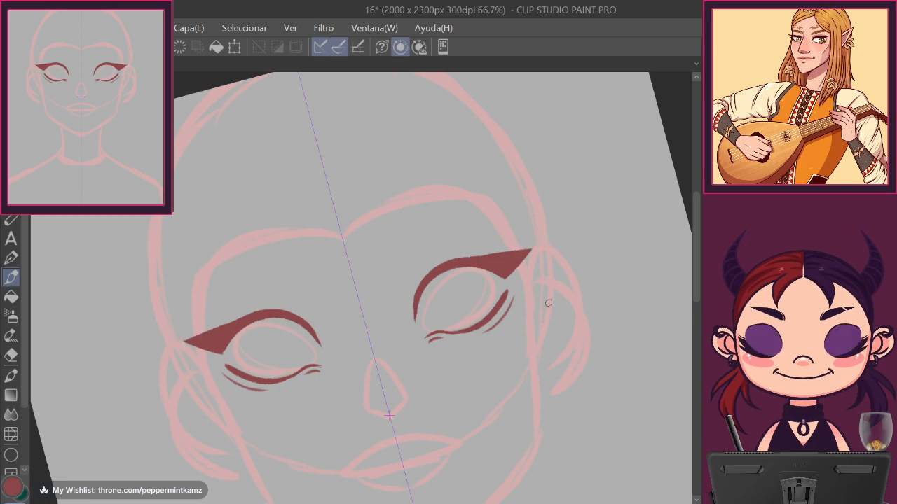
Clean up the upper edge of the eyeliner wings so it runs smoothly from the lid arch to the tip.
drag(556, 304, 548, 230)
drag(500, 291, 490, 337)
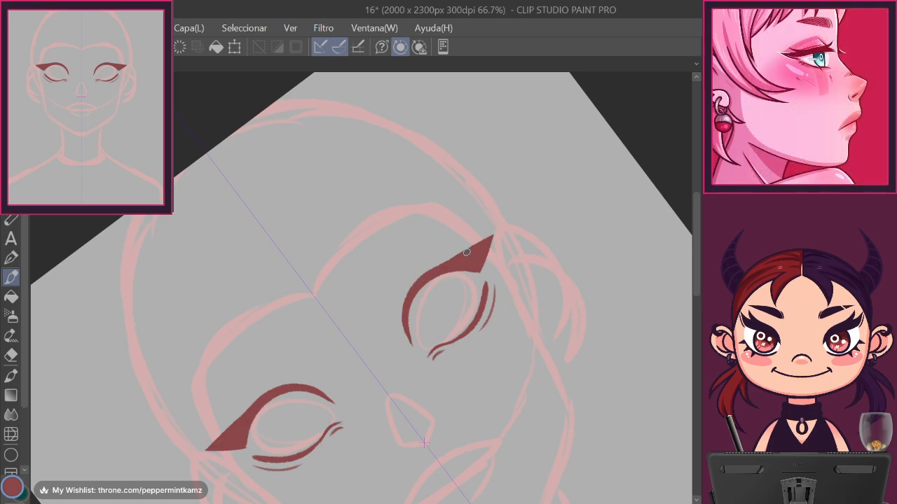
key(c)
drag(456, 253, 491, 239)
mouse_move(453, 255)
mouse_down()
mouse_move(477, 245)
mouse_move(397, 490)
mouse_move(377, 493)
mouse_up()
mouse_move(431, 399)
mouse_down()
mouse_move(435, 284)
mouse_move(424, 324)
mouse_up()
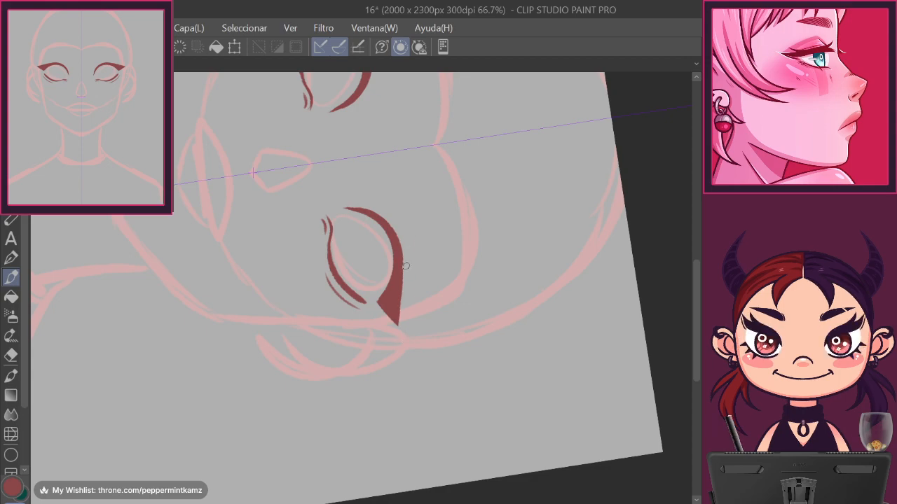
drag(406, 262, 403, 304)
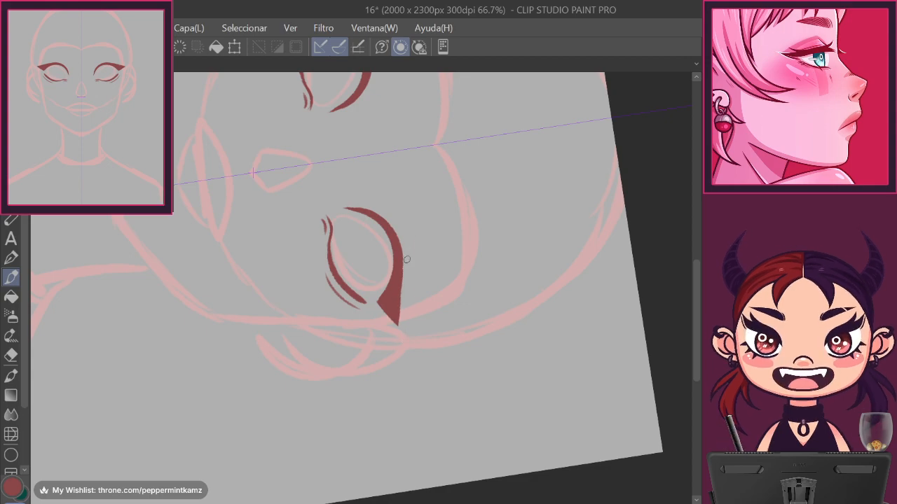
Draw short pointed lashes in dark red along the outer half of both lower lids.
alt+click(463, 276)
key(ctrl+at)
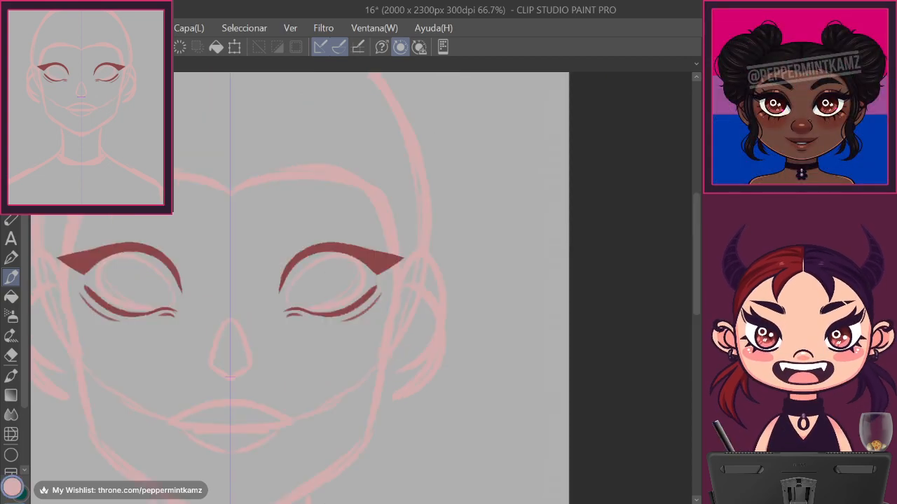
alt+click(382, 263)
drag(487, 409, 595, 422)
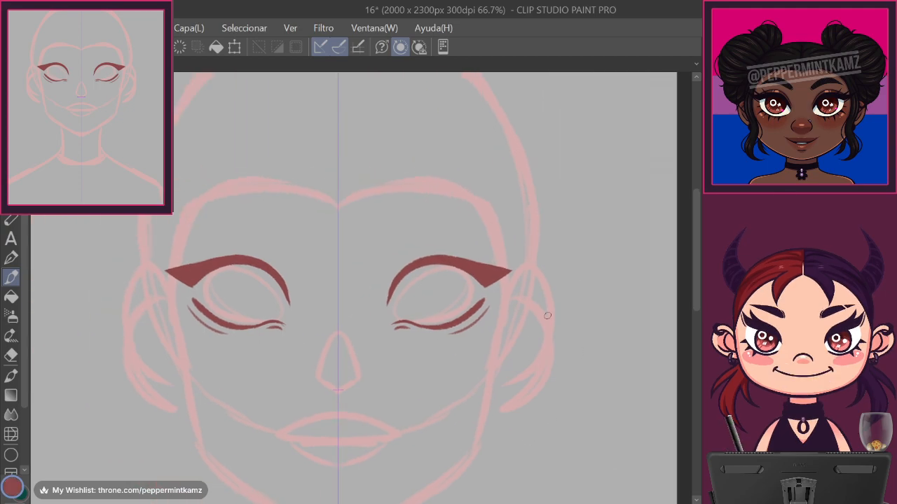
mouse_move(476, 310)
mouse_down()
mouse_move(502, 323)
mouse_move(485, 309)
mouse_move(466, 337)
mouse_up()
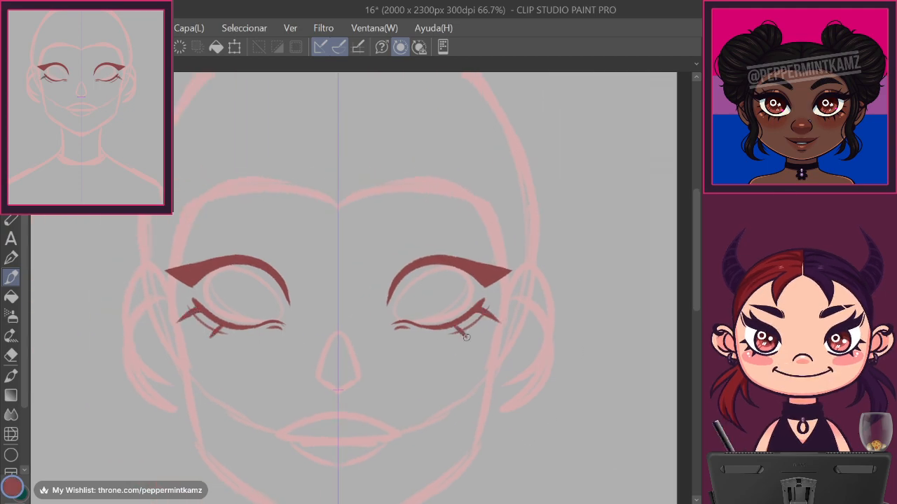
key(ctrl+z)
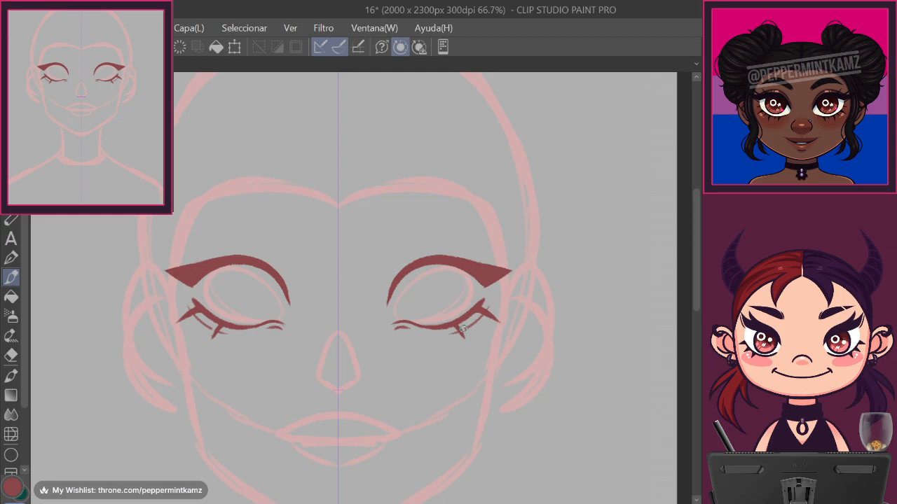
key(ctrl+z)
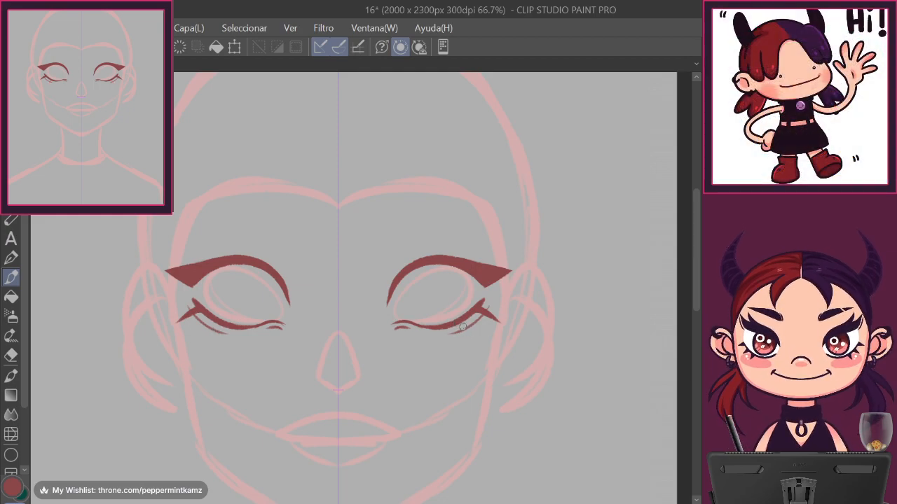
drag(459, 326, 468, 340)
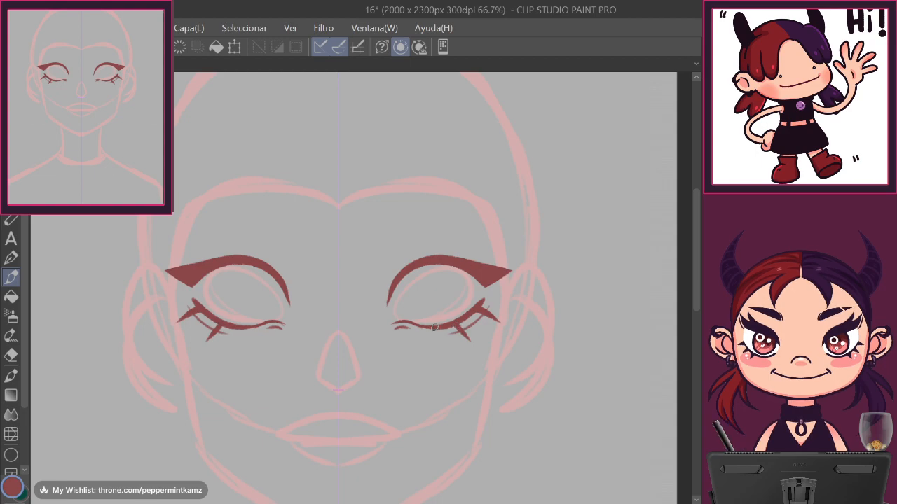
Add a small inner lash to both lower lids and two pointed upper lashes toward each outer corner.
drag(540, 282, 443, 283)
drag(400, 384, 427, 423)
drag(402, 378, 421, 373)
key(ctrl+at)
mouse_move(455, 295)
mouse_down()
mouse_move(493, 342)
mouse_move(521, 314)
mouse_move(520, 301)
mouse_up()
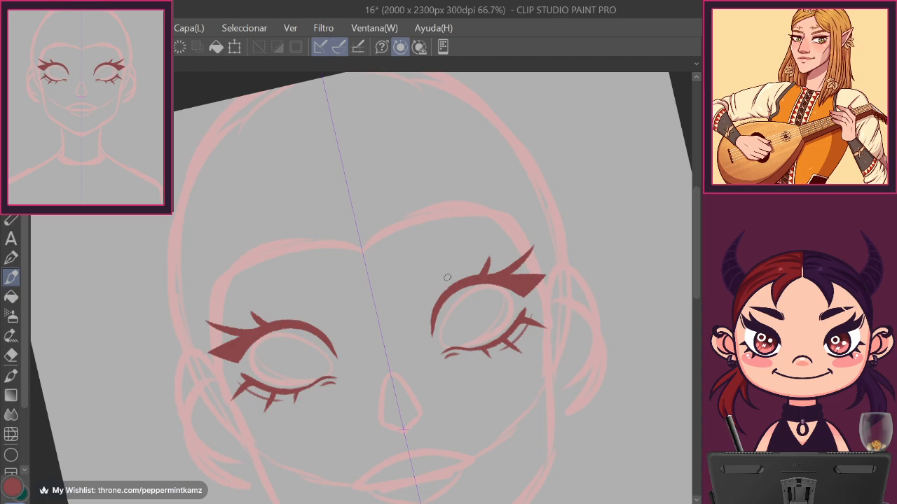
Draw a thin curved eyelid crease above both upper lids, running from the inner corner to the short upper lash.
mouse_move(428, 323)
mouse_down()
mouse_move(429, 301)
mouse_move(476, 265)
mouse_up()
key(ctrl+z)
drag(429, 323, 477, 263)
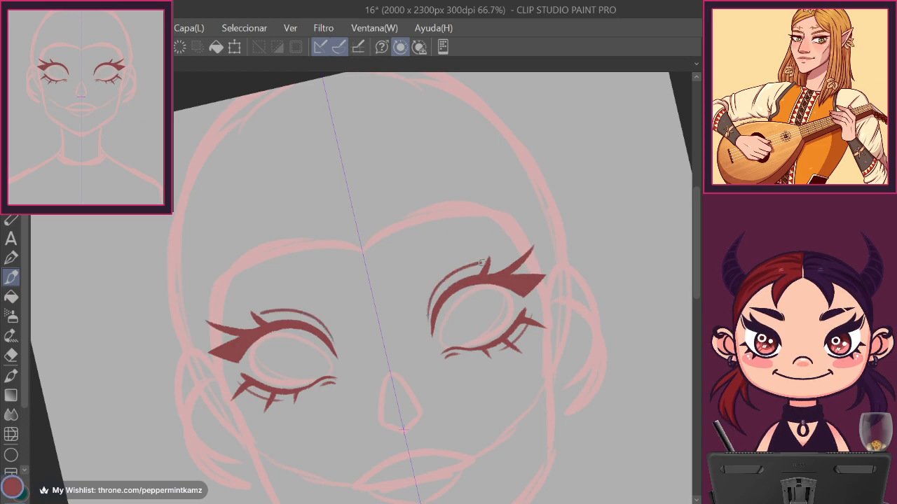
key(ctrl+z)
mouse_move(429, 323)
mouse_down()
mouse_move(480, 267)
mouse_move(427, 304)
mouse_move(479, 266)
mouse_up()
key(ctrl+z)
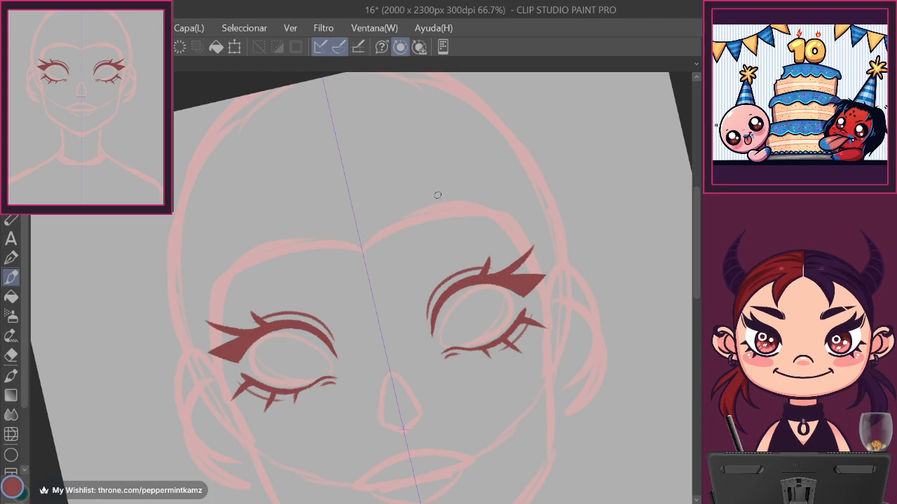
Outline both arched eyebrows with two thin curves that meet in a point at the outer end.
mouse_move(408, 279)
mouse_down()
mouse_move(469, 239)
mouse_move(501, 241)
mouse_up()
key(ctrl+z)
mouse_move(407, 282)
mouse_down()
mouse_move(425, 258)
mouse_move(506, 243)
mouse_up()
mouse_move(410, 285)
mouse_down()
mouse_move(454, 258)
mouse_move(513, 238)
mouse_up()
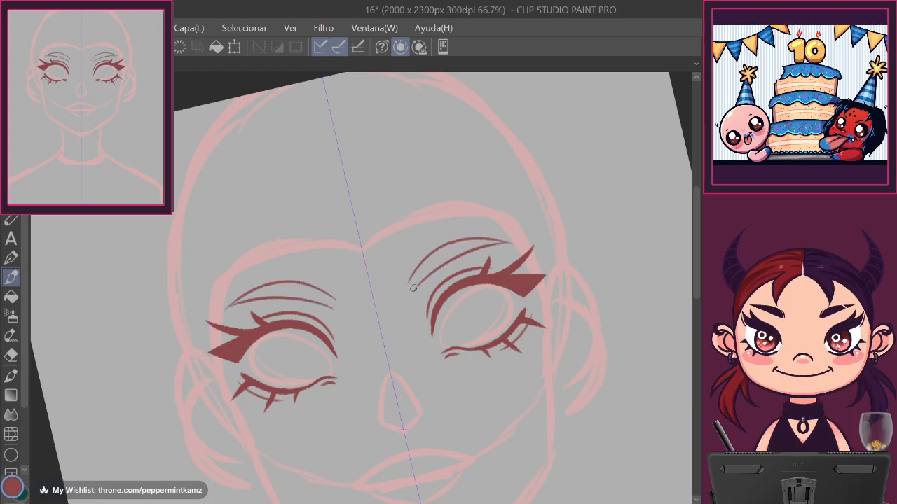
mouse_move(414, 289)
mouse_down()
mouse_move(426, 259)
mouse_move(451, 245)
mouse_move(501, 241)
mouse_move(416, 284)
mouse_up()
Fill the eyebrows with short slanted hair strokes and tidy their inner ends.
alt+click(541, 243)
mouse_move(448, 252)
mouse_down()
mouse_move(412, 291)
mouse_move(464, 245)
mouse_move(496, 244)
mouse_move(461, 249)
mouse_up()
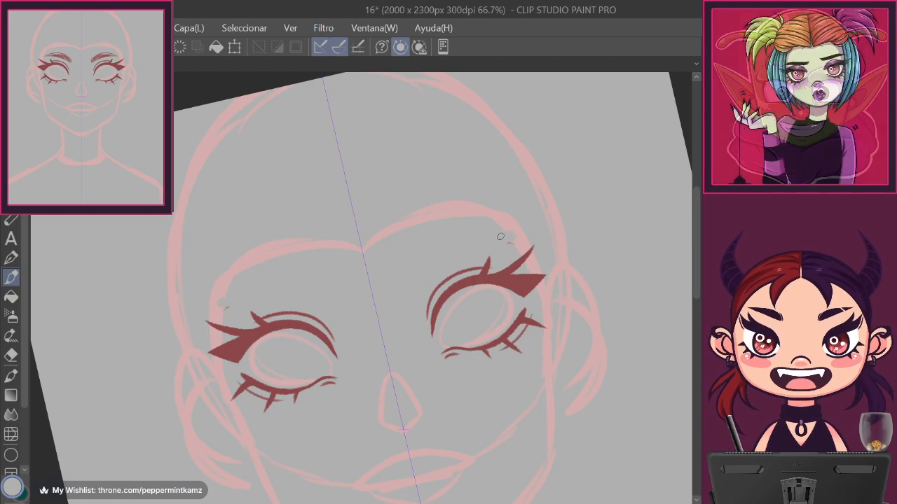
key(ctrl+z)
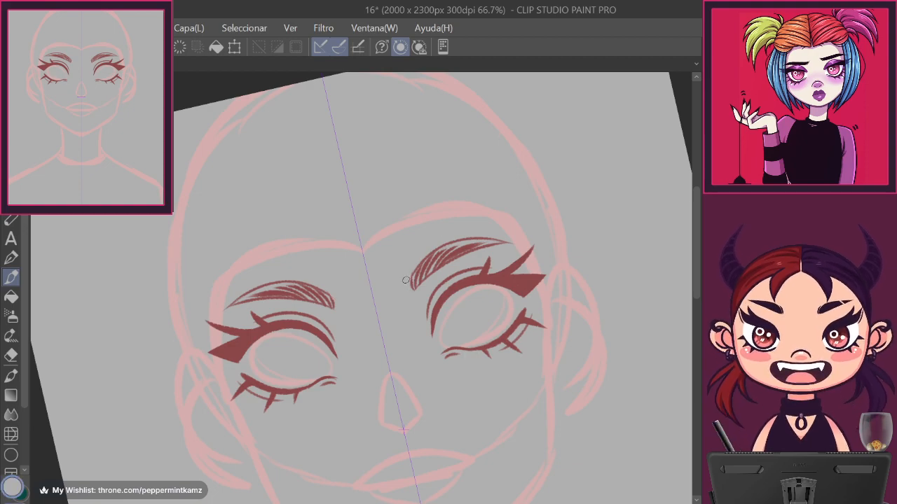
alt+click(511, 280)
drag(409, 286, 417, 267)
key(ctrl+at)
key(ctrl+0)
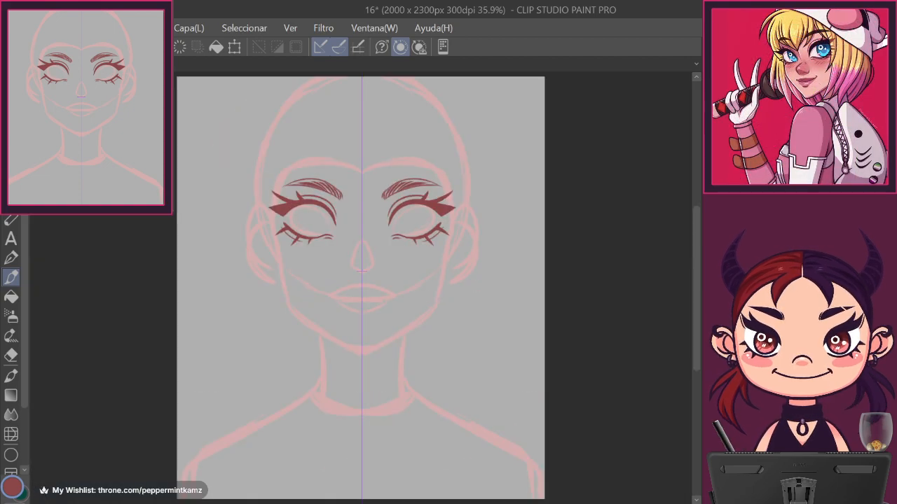
Draw the face contour from beside the eyes along the cheeks and jaw to a narrow chin on the centre line.
key(ctrl+plus)
drag(242, 216, 272, 330)
mouse_move(237, 210)
mouse_down()
mouse_move(291, 350)
mouse_move(341, 382)
mouse_up()
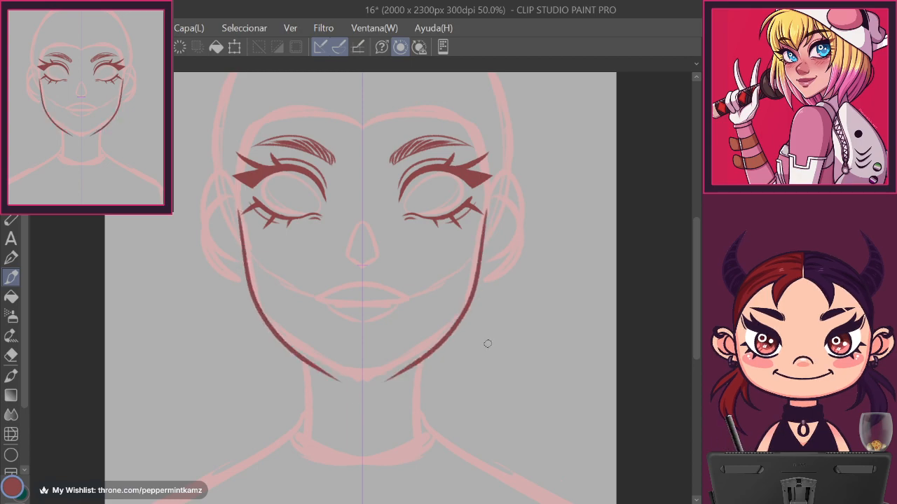
key(ctrl+z)
mouse_move(238, 206)
mouse_down()
mouse_move(260, 310)
mouse_move(355, 382)
mouse_up()
mouse_move(453, 354)
mouse_down()
mouse_move(388, 470)
mouse_move(262, 431)
mouse_up()
key(ctrl+z)
mouse_move(271, 300)
mouse_down()
mouse_move(309, 218)
mouse_move(414, 161)
mouse_up()
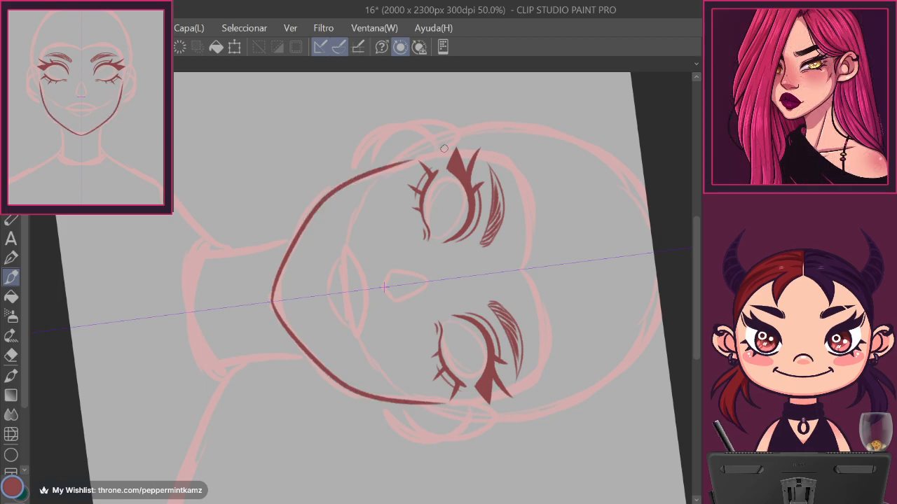
key(ctrl+@)
drag(540, 279, 549, 350)
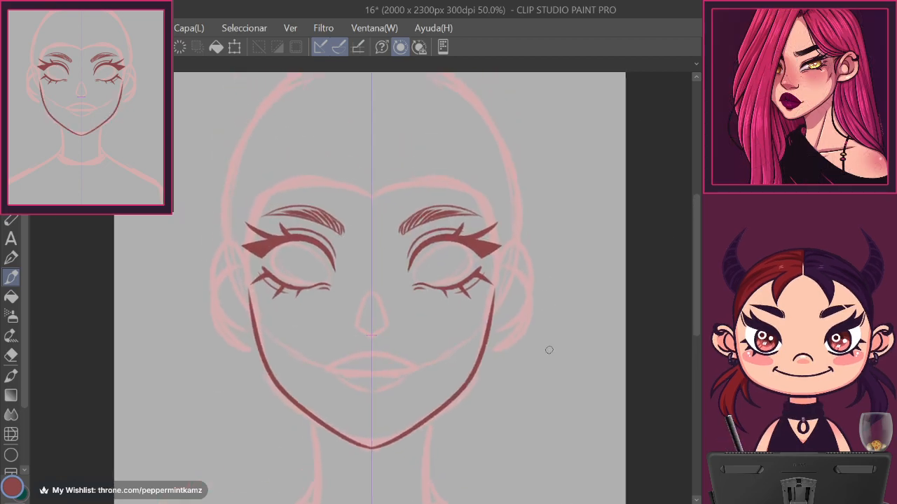
Outline long pointed elf ears on both sides of the face and join them to the face contour.
mouse_move(499, 293)
mouse_down()
mouse_move(512, 249)
mouse_move(548, 210)
mouse_move(494, 280)
mouse_move(549, 210)
mouse_move(533, 302)
mouse_up()
key(ctrl+z)
key(ctrl+z)
mouse_move(502, 267)
mouse_down()
mouse_move(554, 208)
mouse_move(548, 301)
mouse_move(526, 326)
mouse_move(491, 337)
mouse_up()
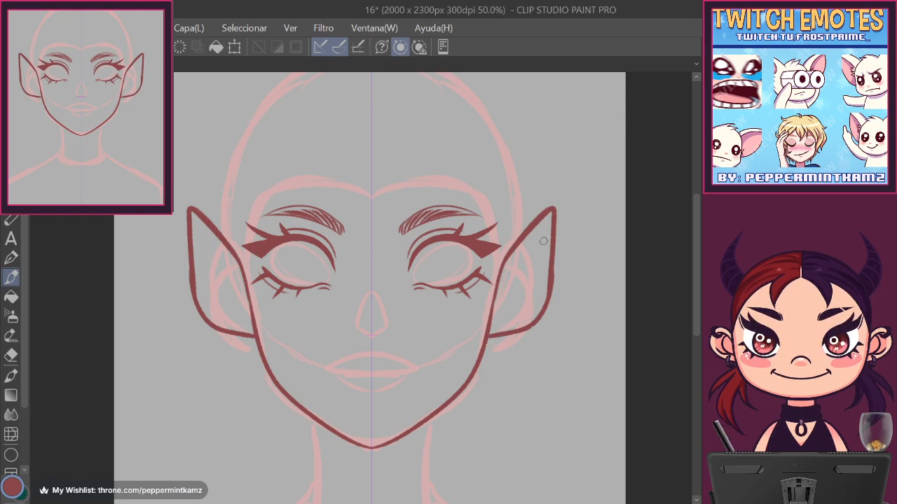
Draw the inner folds of both elf ears with curved lines following the outer shape.
drag(492, 306, 546, 230)
key(ctrl+z)
mouse_move(493, 304)
mouse_down()
mouse_move(545, 232)
mouse_move(536, 268)
mouse_up()
mouse_move(493, 319)
mouse_down()
mouse_move(528, 299)
mouse_move(512, 311)
mouse_move(538, 280)
mouse_move(520, 307)
mouse_up()
key(ctrl+z)
drag(510, 266, 524, 313)
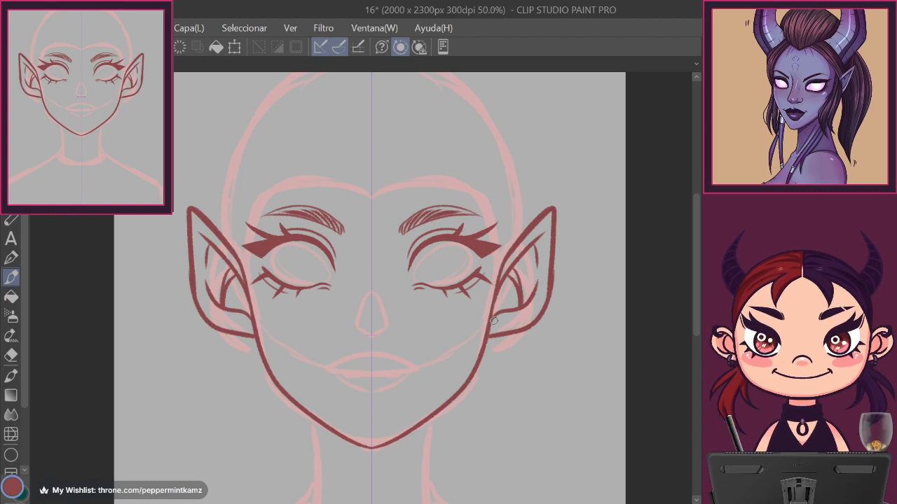
Draw the nostril curves and a closed, slightly downturned mouth with a short mark under the lower lip.
drag(480, 415, 493, 413)
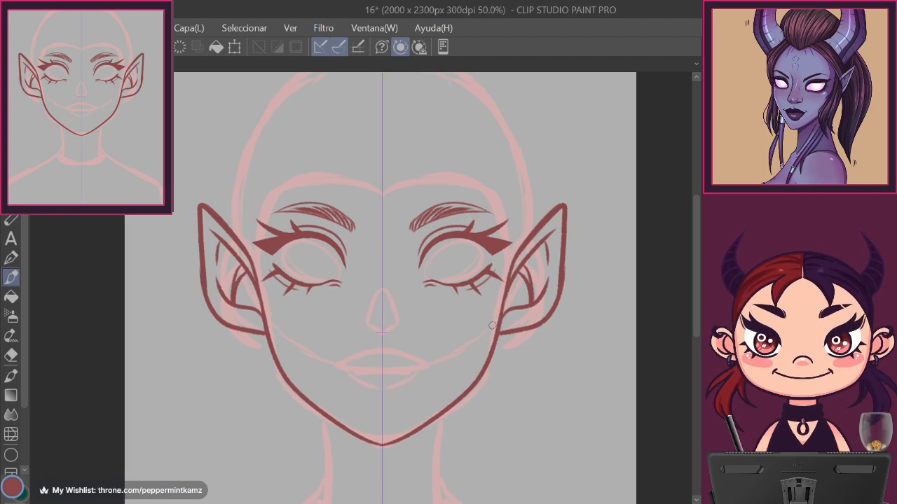
drag(384, 331, 397, 327)
drag(484, 406, 533, 349)
mouse_move(388, 344)
mouse_down()
mouse_move(408, 335)
mouse_move(379, 350)
mouse_move(410, 332)
mouse_up()
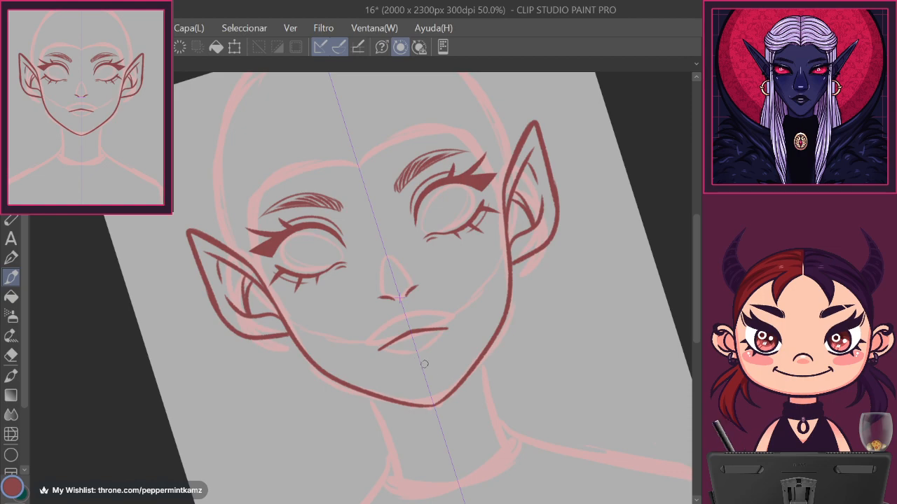
mouse_move(424, 361)
mouse_down()
mouse_move(394, 363)
mouse_move(423, 363)
mouse_up()
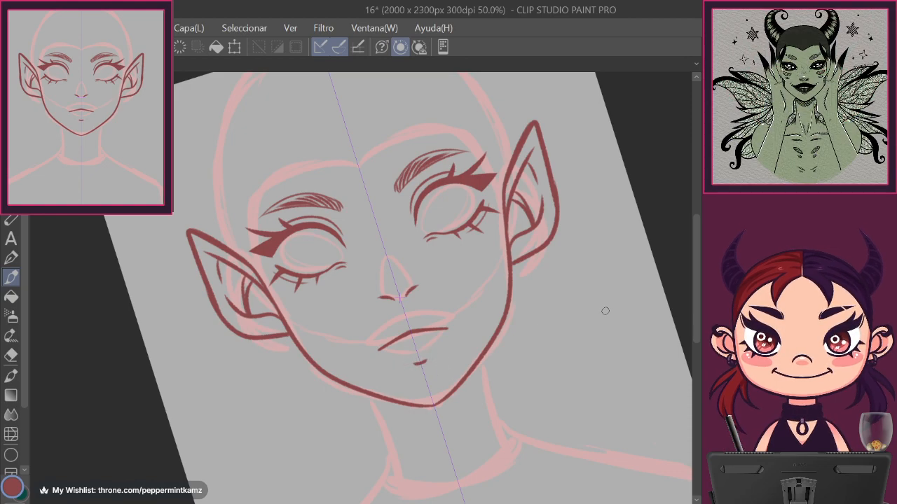
key(ctrl+@)
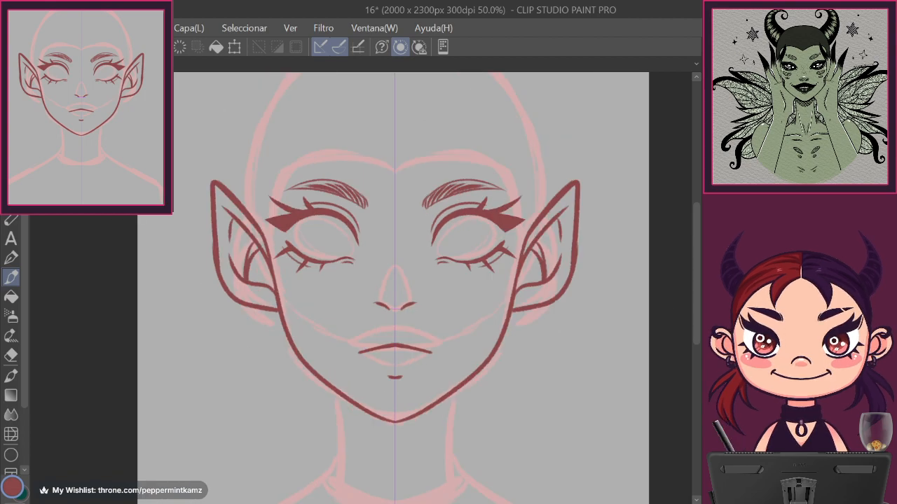
Draw a large round iris outline between the lids of both eyes.
drag(479, 323, 484, 373)
mouse_move(457, 264)
mouse_down()
mouse_move(455, 301)
mouse_move(501, 289)
mouse_move(471, 303)
mouse_move(493, 270)
mouse_move(463, 290)
mouse_move(488, 272)
mouse_move(454, 276)
mouse_move(477, 292)
mouse_move(458, 292)
mouse_move(479, 273)
mouse_move(465, 297)
mouse_move(482, 270)
mouse_move(468, 292)
mouse_move(473, 277)
mouse_move(466, 283)
mouse_move(477, 277)
mouse_move(471, 292)
mouse_move(469, 275)
mouse_move(490, 274)
mouse_up()
key(ctrl+z)
key(ctrl+z)
key(ctrl+z)
click(469, 267)
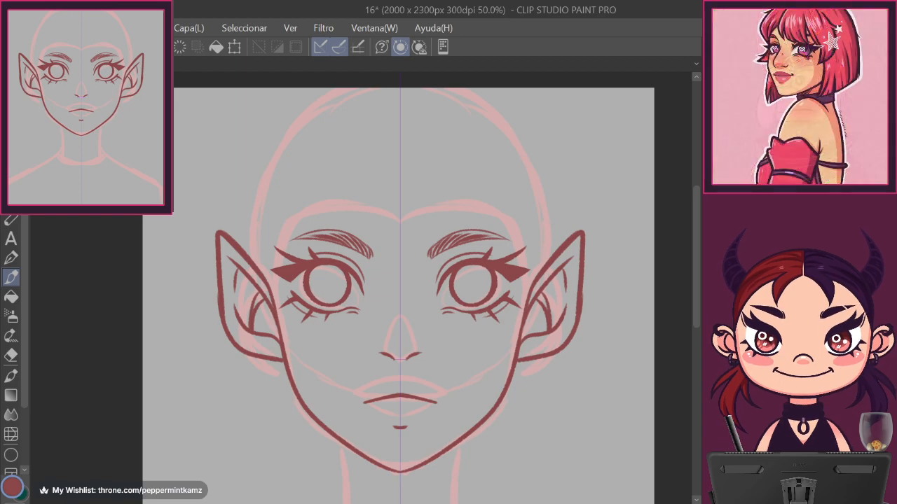
Draw the sides of the neck below the jaw and sloping shoulder lines that run out to the canvas edges.
key(ctrl+minus)
drag(562, 444, 553, 310)
drag(422, 279, 427, 338)
key(ctrl+z)
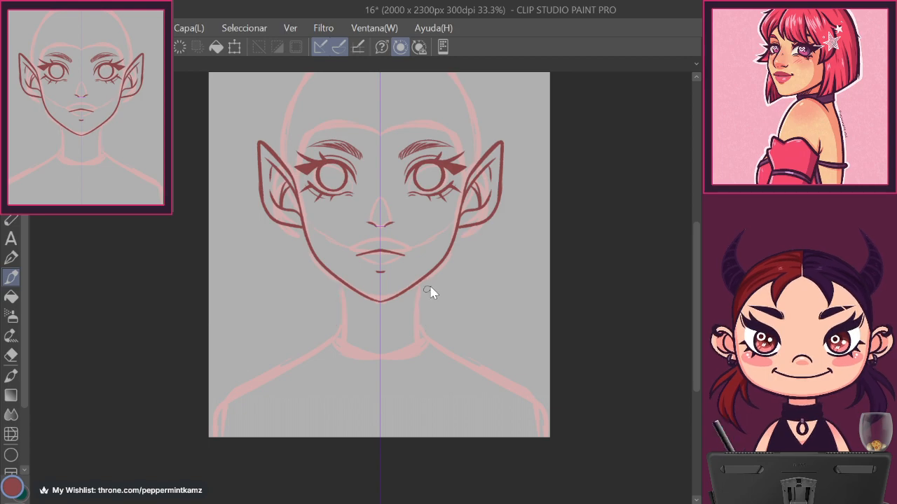
mouse_move(420, 279)
mouse_down()
mouse_move(424, 330)
mouse_move(430, 289)
mouse_move(436, 364)
mouse_move(423, 311)
mouse_move(428, 336)
mouse_move(531, 378)
mouse_up()
key(ctrl+z)
key(ctrl+z)
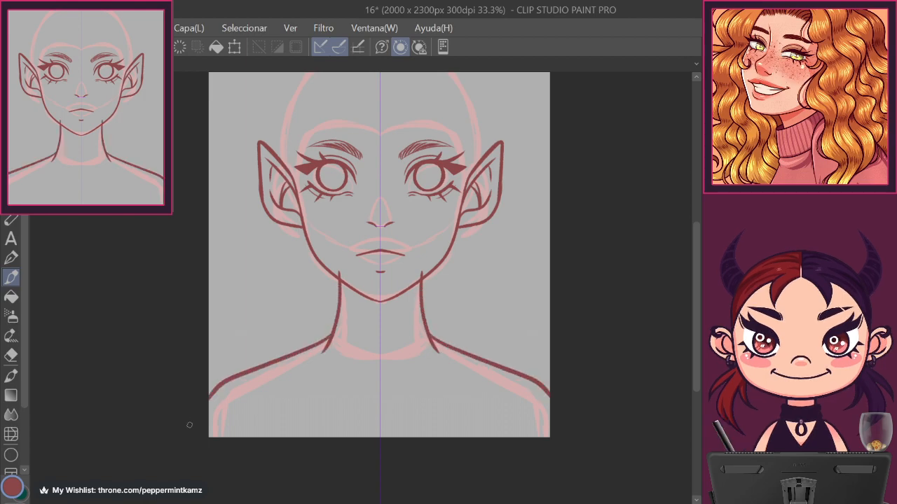
key(ctrl+z)
key(ctrl+z)
mouse_move(338, 278)
mouse_down()
mouse_move(336, 342)
mouse_move(335, 329)
mouse_move(211, 388)
mouse_up()
key(ctrl+z)
key(ctrl+z)
drag(339, 327, 209, 406)
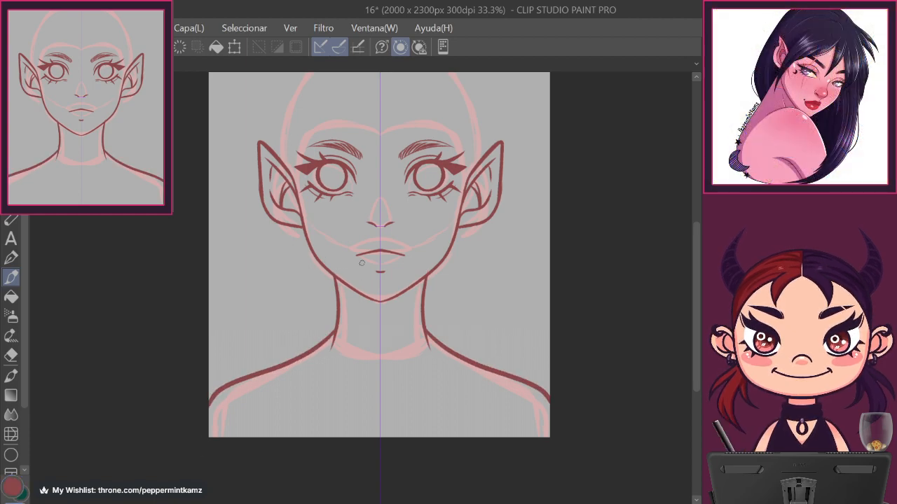
Examine the line drawing from the eyes to the shoulders up close and as a whole.
drag(583, 372, 596, 424)
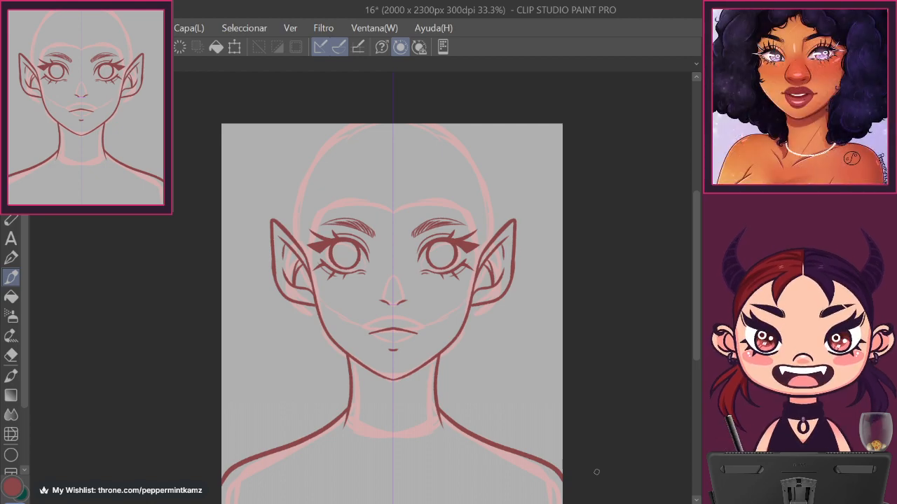
drag(596, 472, 619, 420)
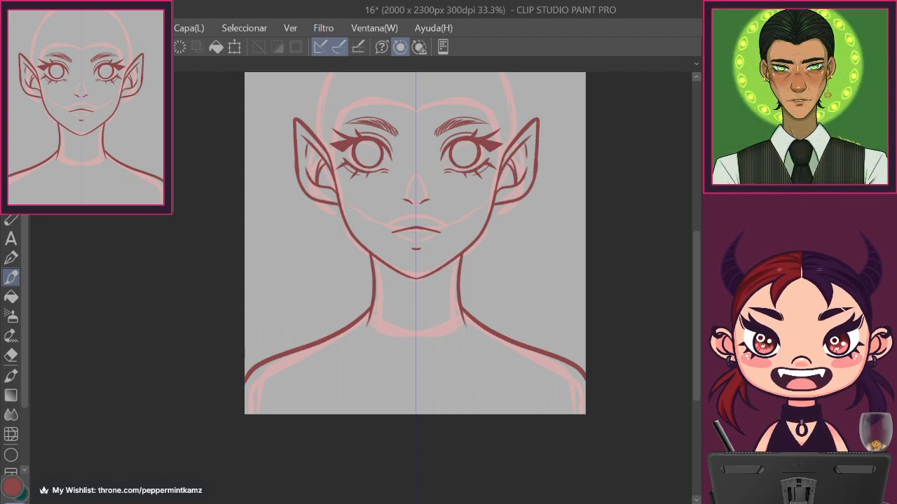
key(ctrl+plus)
drag(444, 210, 473, 350)
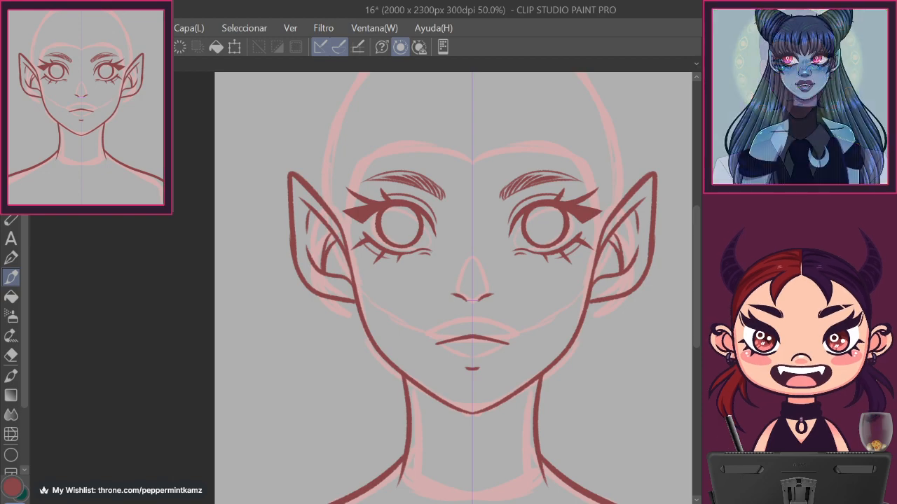
key(ctrl+0)
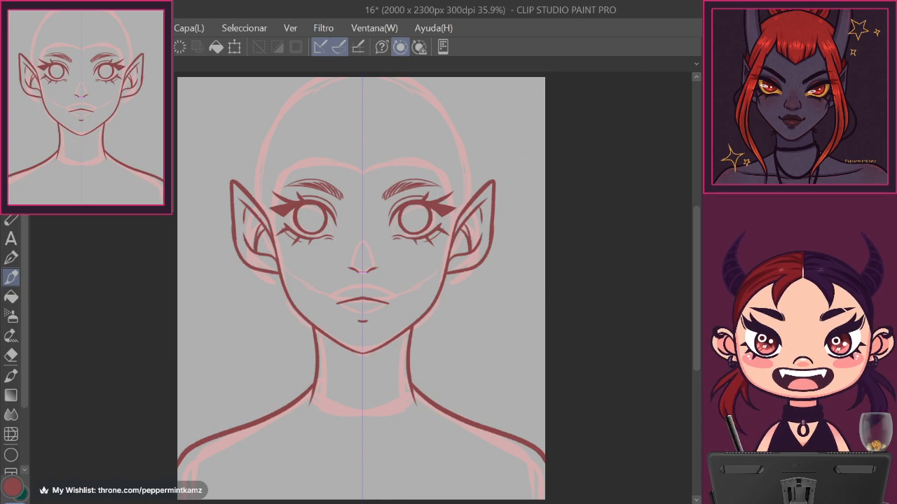
key(ctrl+plus)
key(ctrl+plus)
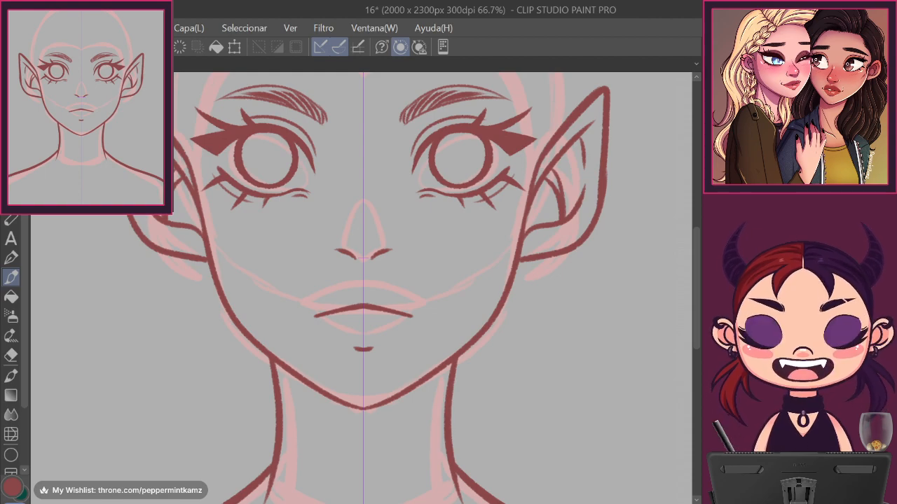
drag(363, 258, 400, 359)
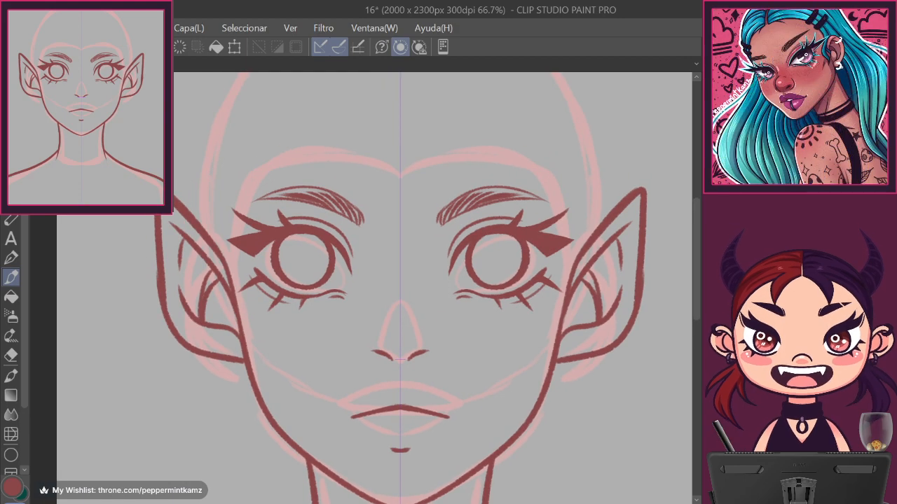
key(ctrl+minus)
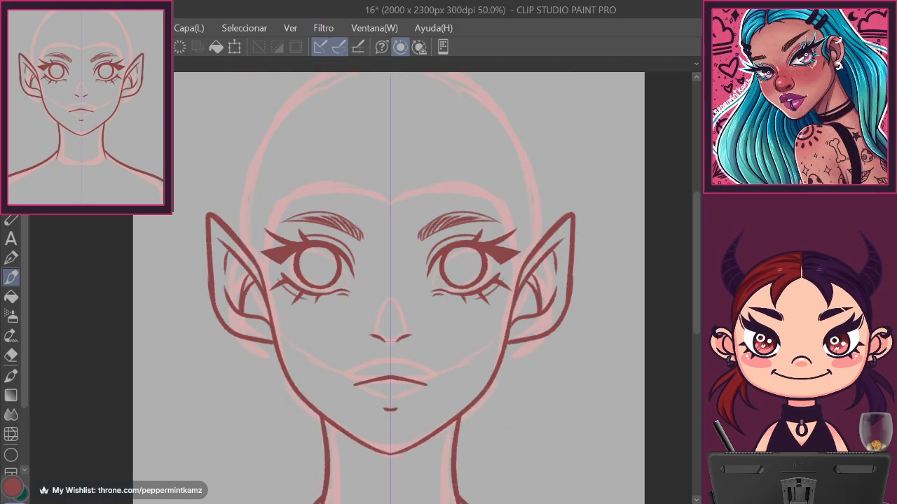
Try short curved hair strokes that fan up and out from the centre of the hairline.
key(ctrl+minus)
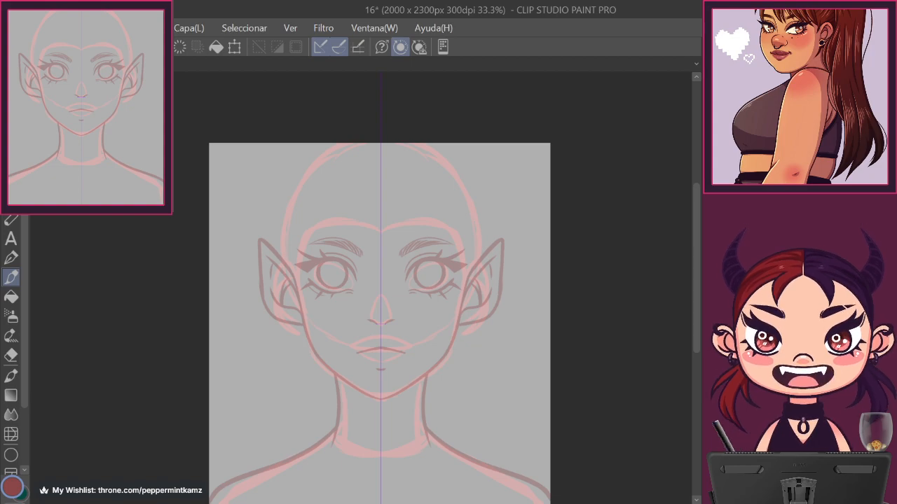
drag(382, 233, 367, 211)
key(ctrl+z)
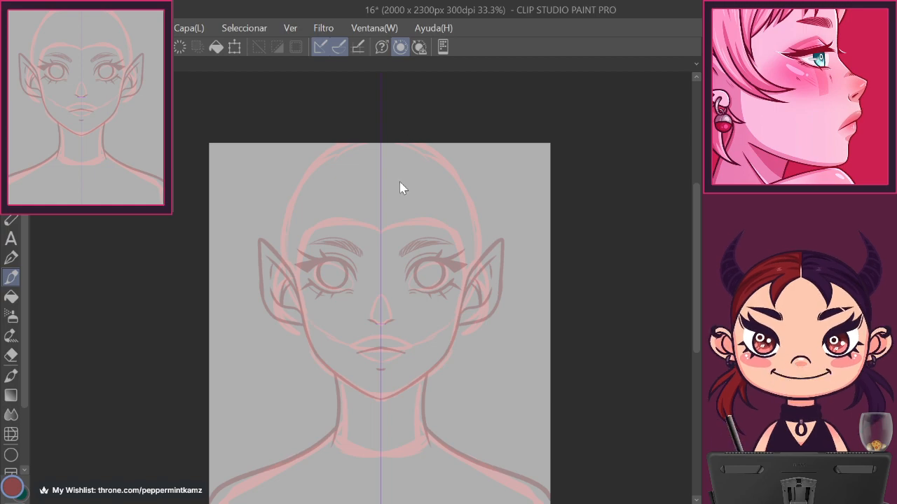
mouse_move(370, 204)
mouse_down()
mouse_move(390, 204)
mouse_move(379, 225)
mouse_move(402, 205)
mouse_up()
key(ctrl+z)
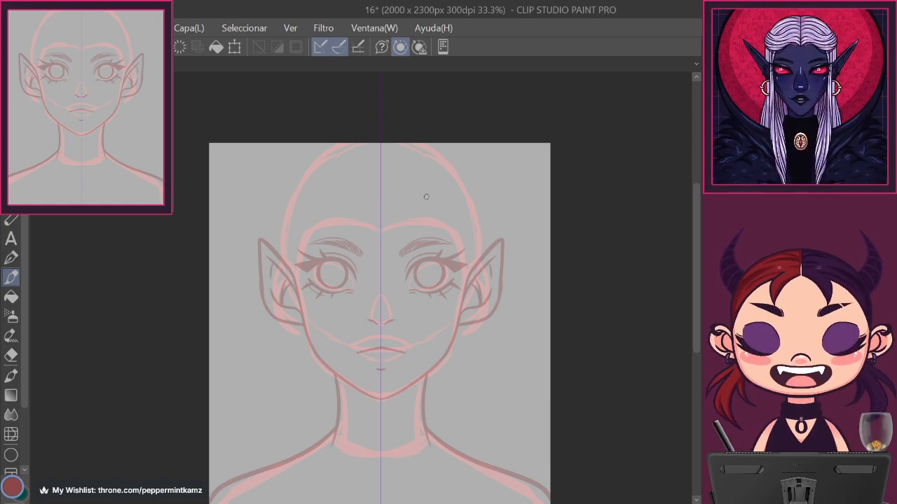
mouse_move(380, 229)
mouse_down()
mouse_move(384, 208)
mouse_move(400, 199)
mouse_up()
key(ctrl+z)
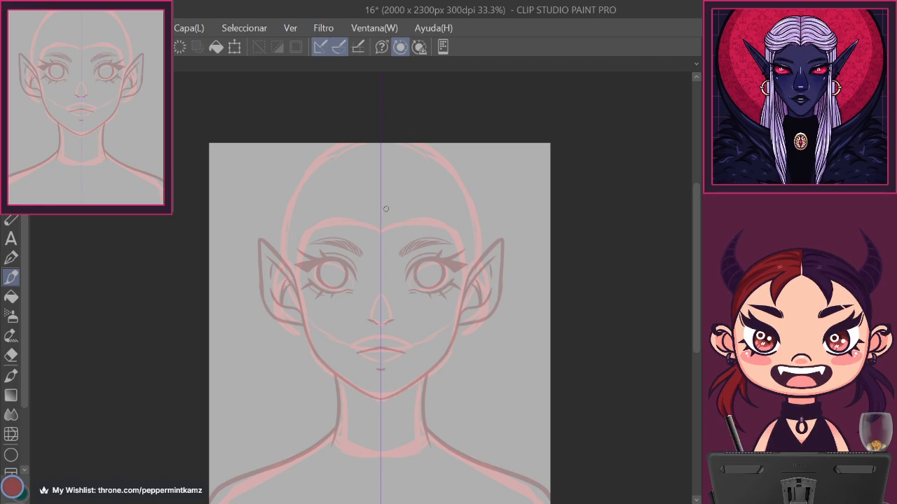
drag(382, 229, 402, 200)
key(ctrl+z)
key(ctrl+y)
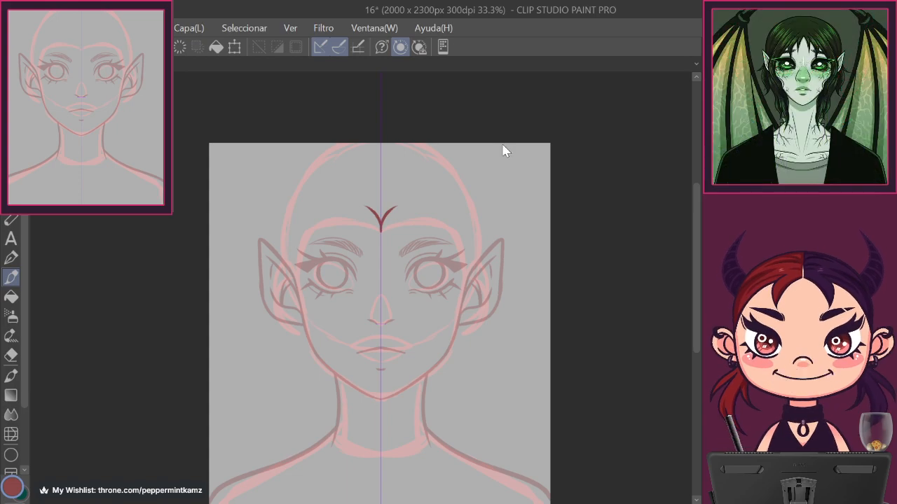
key(ctrl+z)
drag(382, 231, 425, 189)
key(ctrl+z)
mouse_move(383, 228)
mouse_down()
mouse_move(406, 197)
mouse_move(420, 198)
mouse_up()
key(ctrl+z)
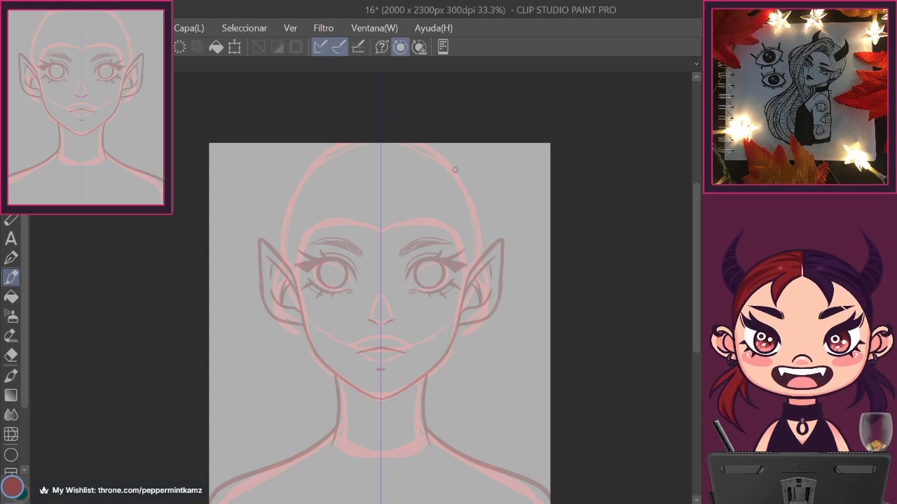
drag(364, 201, 399, 201)
key(ctrl+z)
mouse_move(382, 232)
mouse_down()
mouse_move(390, 208)
mouse_move(381, 225)
mouse_move(416, 218)
mouse_up()
key(ctrl+z)
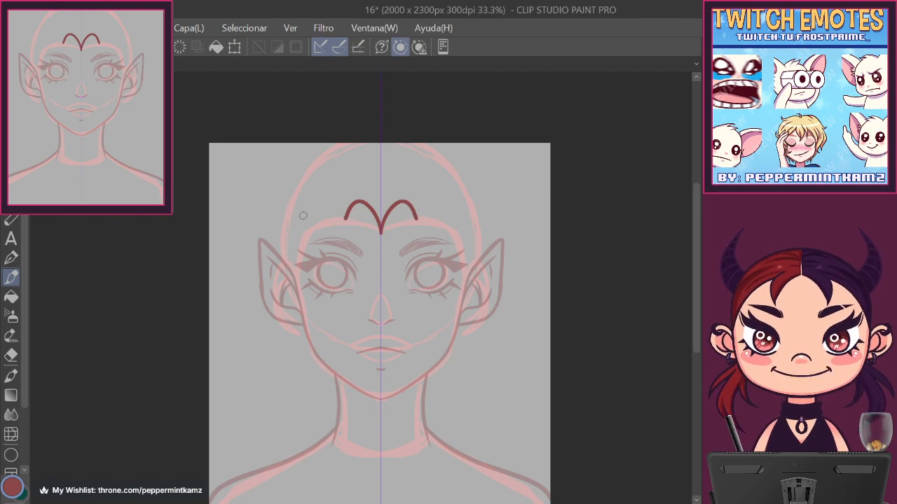
Try mirrored front strands that curve from the upper forehead past the outer eyes to the cheeks.
mouse_move(379, 236)
mouse_down()
mouse_move(372, 202)
mouse_move(419, 191)
mouse_move(349, 227)
mouse_move(303, 316)
mouse_up()
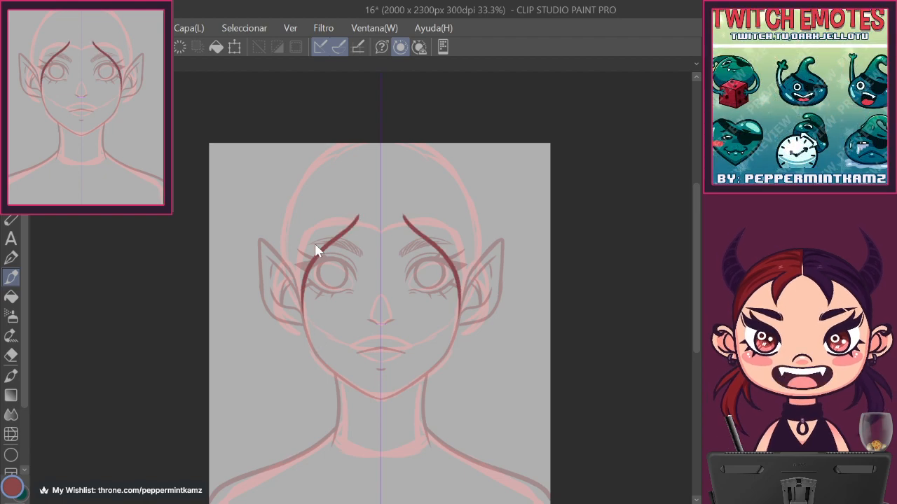
key(ctrl+z)
mouse_move(360, 212)
mouse_down()
mouse_move(329, 246)
mouse_move(297, 308)
mouse_up()
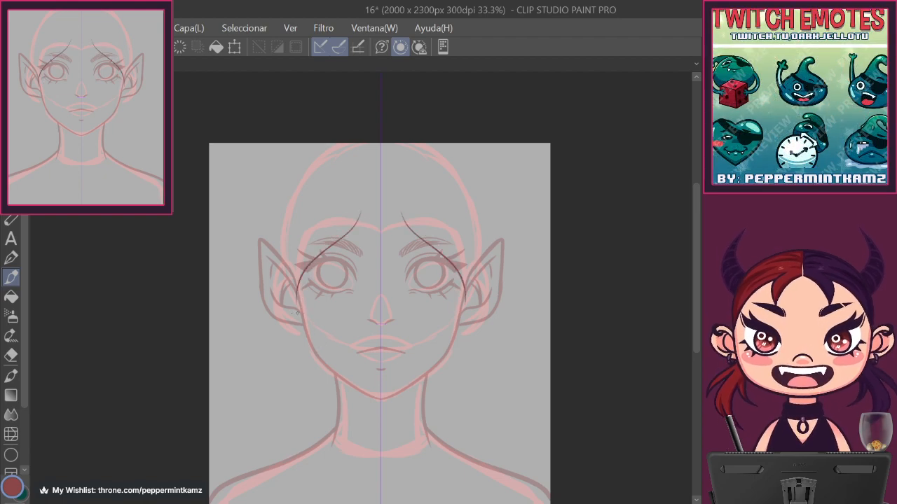
key(ctrl+z)
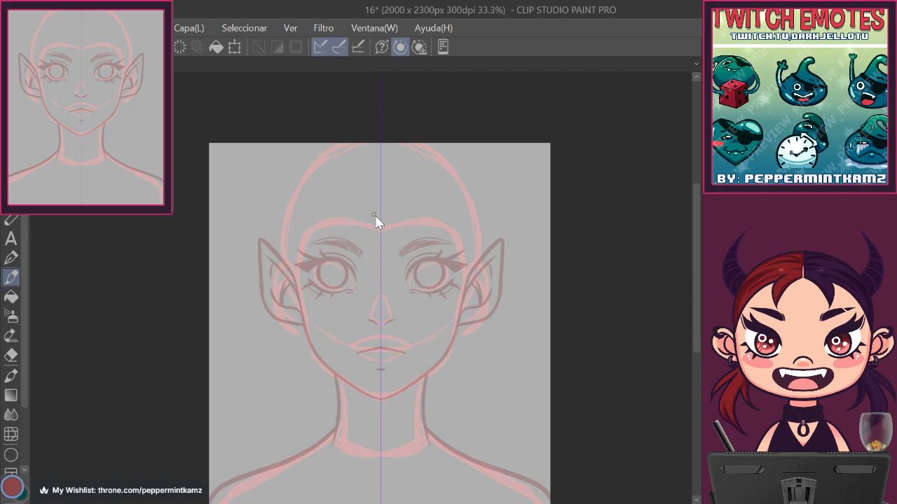
drag(375, 215, 298, 315)
key(ctrl+z)
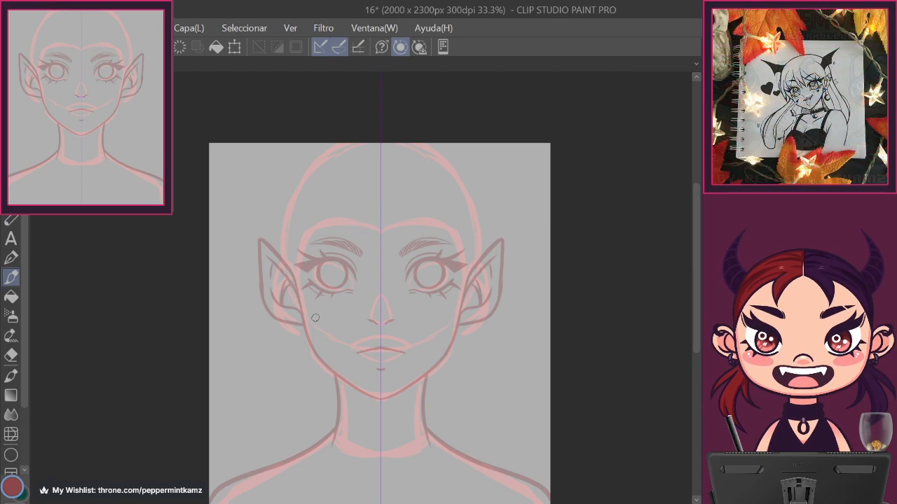
mouse_move(354, 189)
mouse_down()
mouse_move(348, 224)
mouse_move(297, 283)
mouse_move(310, 354)
mouse_up()
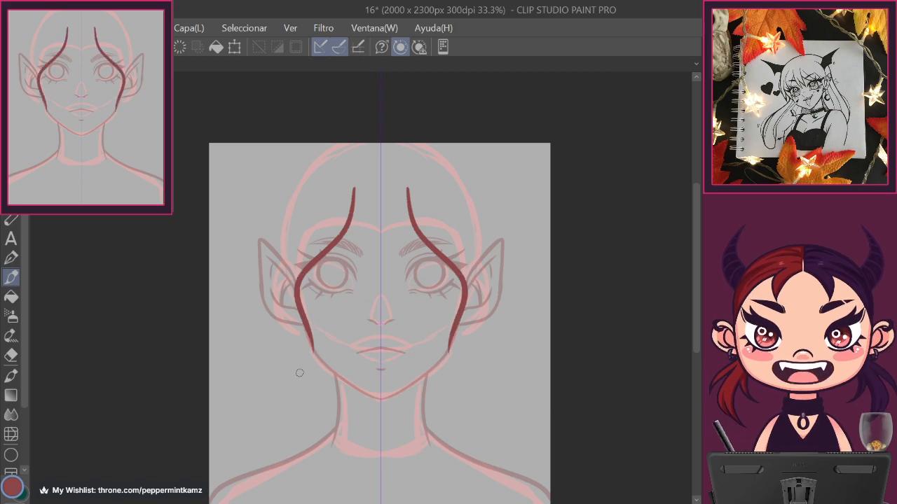
key(ctrl+z)
Try wavy side strands reaching the jaw, joined by a small pointed peak and short hair strokes at the forehead centre.
mouse_move(358, 189)
mouse_down()
mouse_move(339, 236)
mouse_move(295, 285)
mouse_move(293, 366)
mouse_up()
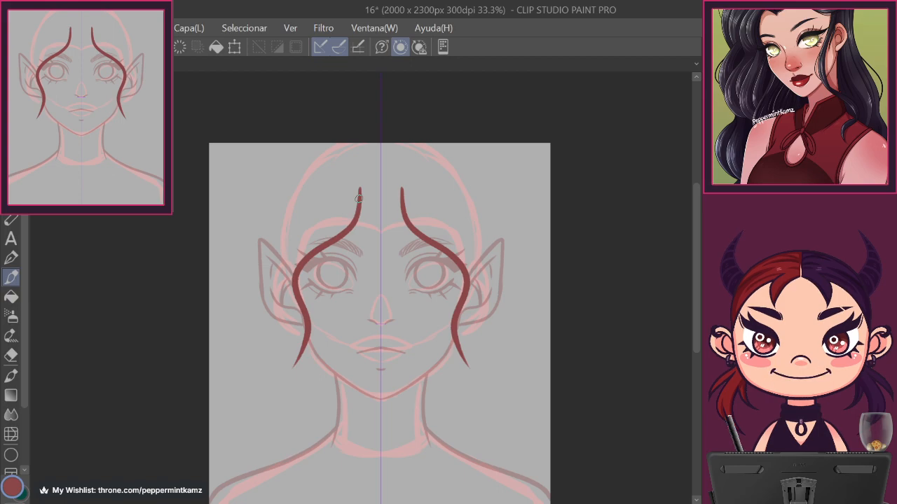
drag(362, 202, 377, 232)
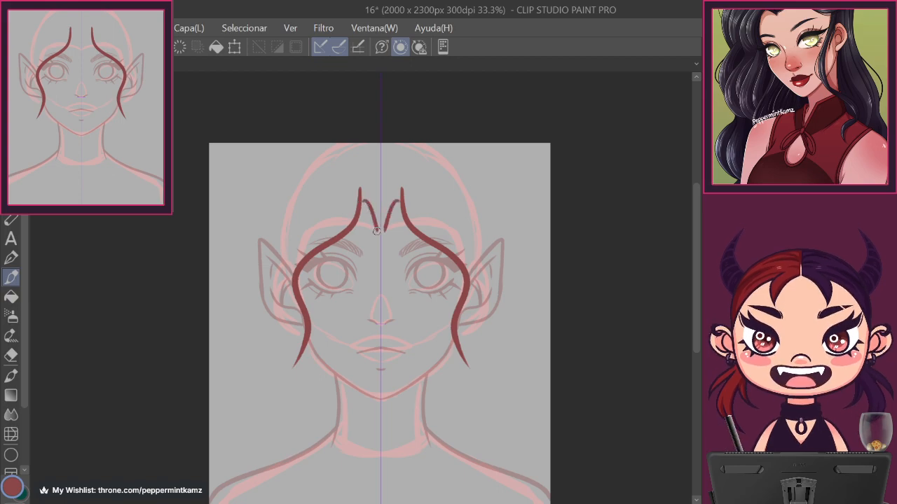
key(ctrl+z)
drag(361, 202, 380, 233)
key(ctrl+z)
key(ctrl+z)
drag(360, 205, 380, 232)
key(ctrl+z)
key(ctrl+z)
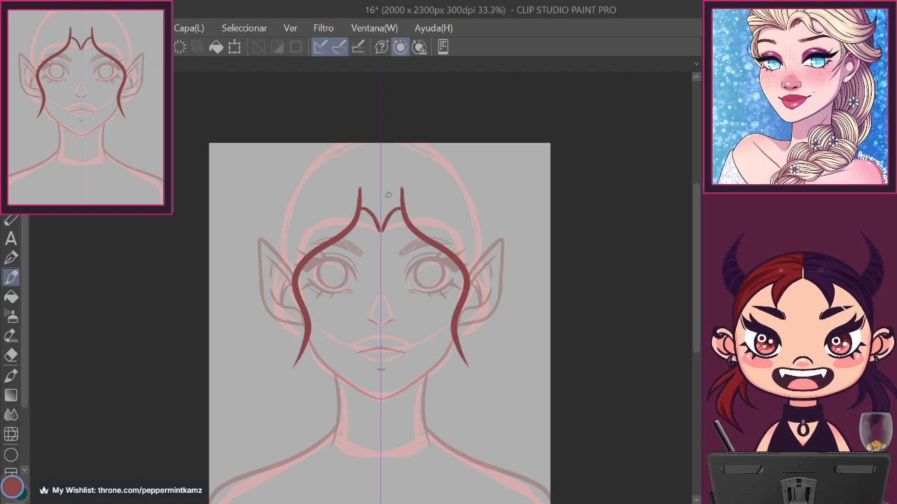
key(ctrl+z)
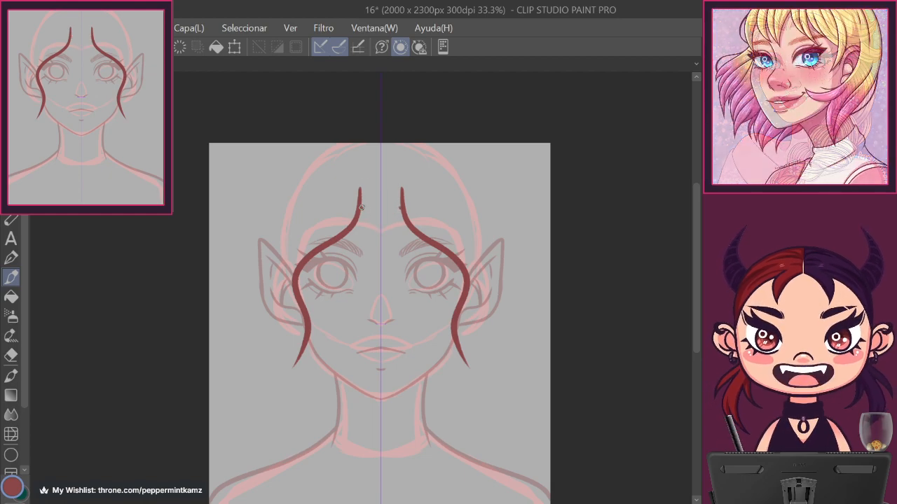
key(ctrl+z)
drag(360, 209, 379, 232)
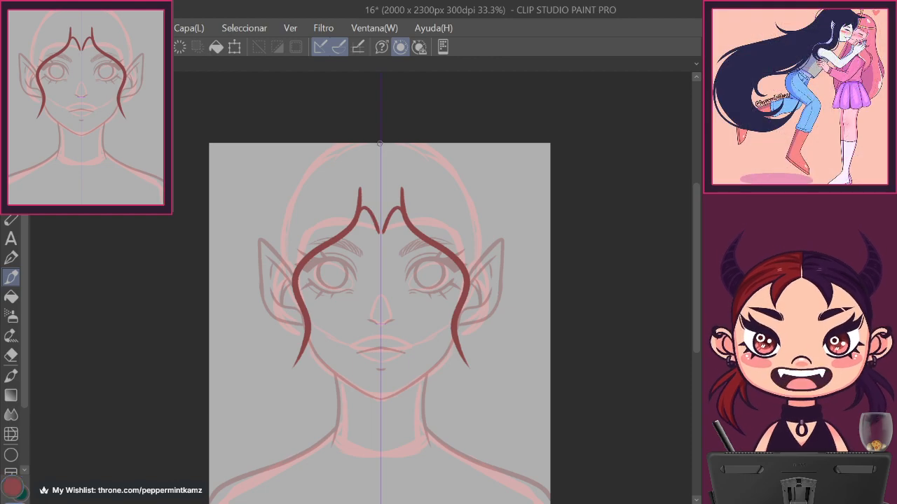
mouse_move(404, 190)
mouse_down()
mouse_move(407, 211)
mouse_move(389, 233)
mouse_move(403, 232)
mouse_up()
key(ctrl+z)
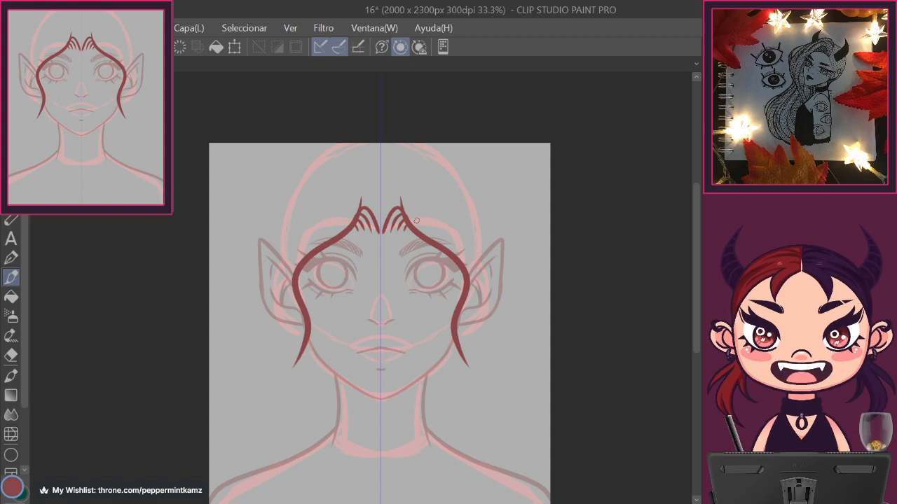
mouse_move(499, 378)
mouse_down()
mouse_move(480, 391)
mouse_move(320, 227)
mouse_move(483, 365)
mouse_up()
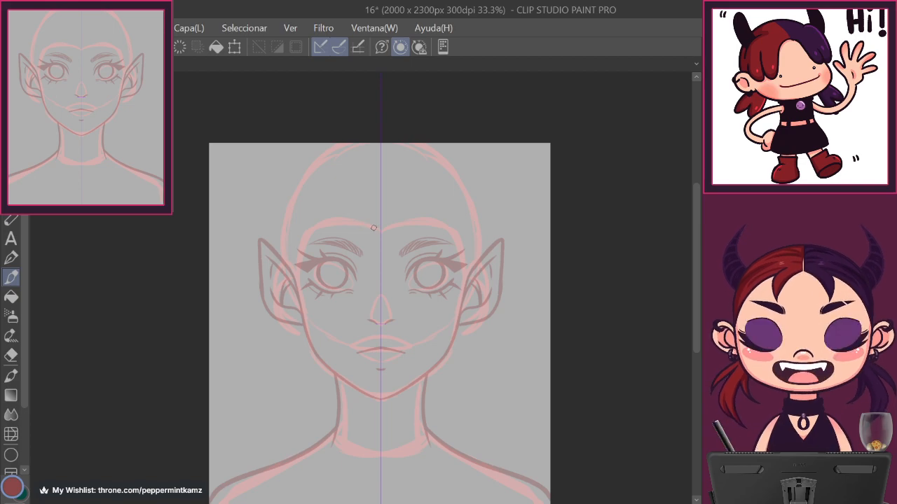
Try one continuous strand line per side, looping up from the hairline centre and waving down past the cheeks.
drag(374, 228, 333, 222)
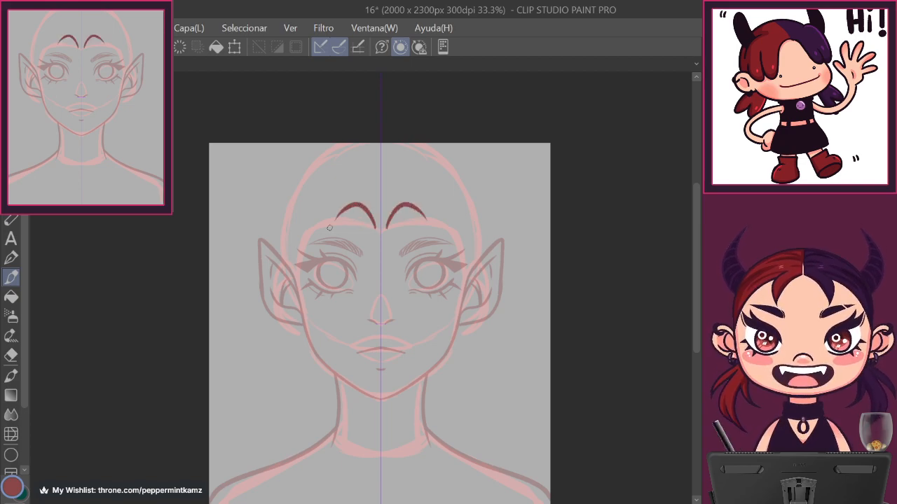
key(ctrl+z)
mouse_move(379, 231)
mouse_down()
mouse_move(346, 201)
mouse_move(371, 219)
mouse_move(338, 218)
mouse_move(292, 305)
mouse_up()
key(ctrl+z)
key(ctrl+z)
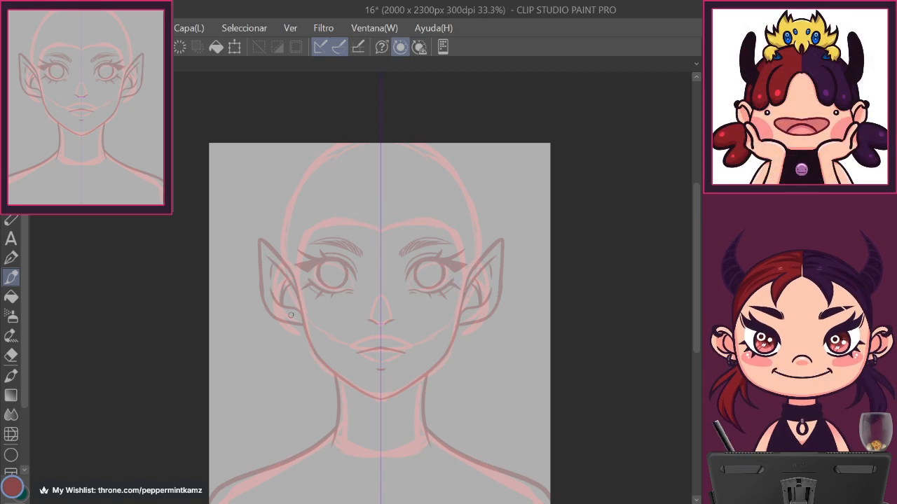
mouse_move(377, 230)
mouse_down()
mouse_move(319, 263)
mouse_move(317, 399)
mouse_up()
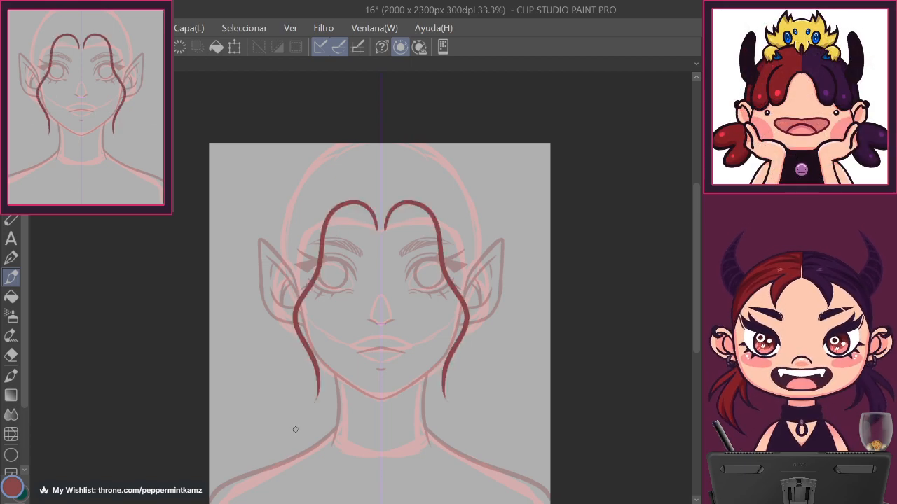
key(ctrl+z)
mouse_move(379, 230)
mouse_down()
mouse_move(342, 226)
mouse_move(309, 331)
mouse_move(315, 378)
mouse_up()
key(ctrl+z)
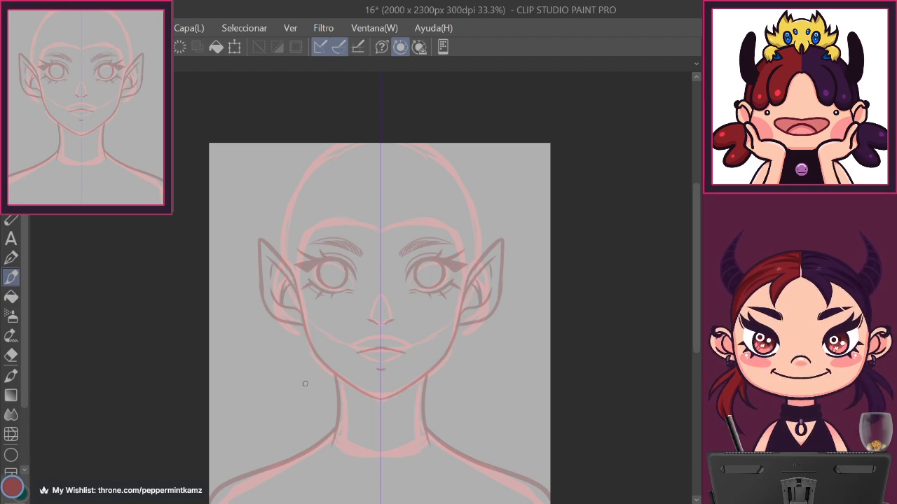
mouse_move(377, 230)
mouse_down()
mouse_move(348, 188)
mouse_move(345, 232)
mouse_move(306, 266)
mouse_move(319, 317)
mouse_move(288, 394)
mouse_up()
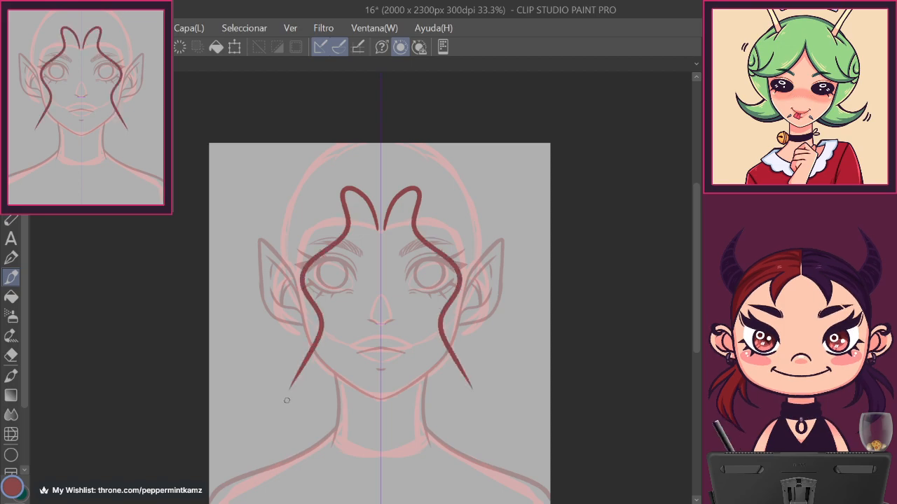
key(ctrl+z)
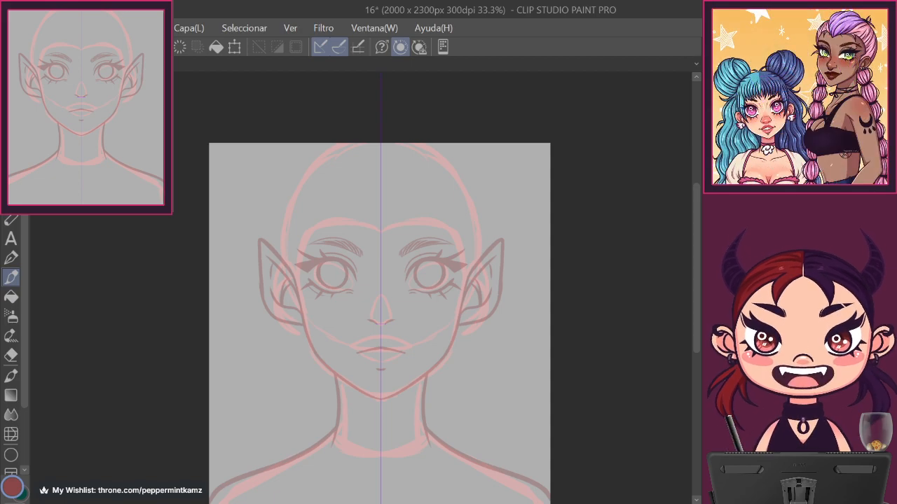
Draw a mirrored hair line that arches up from the hairline's centre point and waves down past the outer eyes to the jaw.
key(ctrl+plus)
drag(392, 201, 400, 162)
key(ctrl+z)
key(ctrl+z)
mouse_move(391, 198)
mouse_down()
mouse_move(396, 170)
mouse_move(395, 197)
mouse_move(445, 190)
mouse_move(501, 306)
mouse_move(476, 387)
mouse_up()
key(ctrl+z)
Draw the outer line of both side locks over the ears and bring the lock outlines together in pointed tips beside the jaw.
mouse_move(476, 147)
mouse_down()
mouse_move(481, 173)
mouse_move(532, 261)
mouse_move(527, 313)
mouse_up()
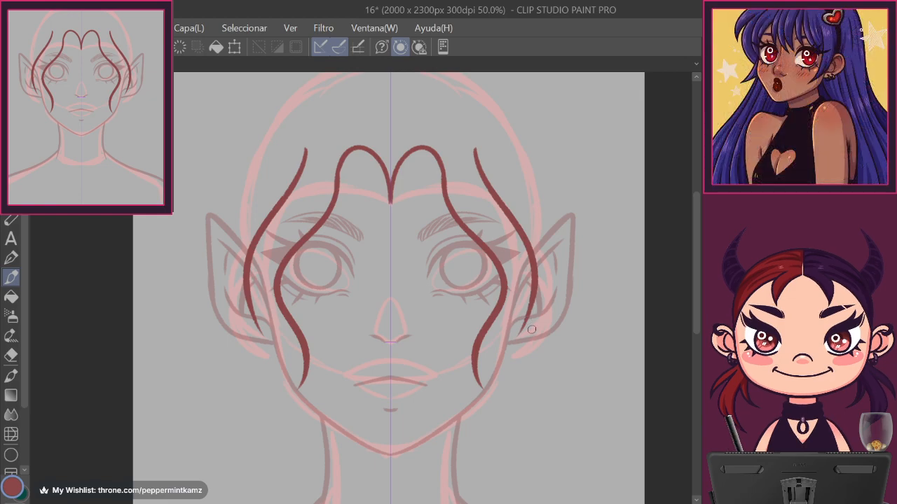
mouse_move(536, 301)
mouse_down()
mouse_move(513, 339)
mouse_move(517, 377)
mouse_move(524, 322)
mouse_move(514, 464)
mouse_up()
key(ctrl+z)
mouse_move(482, 321)
mouse_down()
mouse_move(475, 347)
mouse_move(509, 425)
mouse_up()
key(ctrl+z)
drag(478, 342, 522, 441)
Refine the lower side locks by thinning the outlines with transparent strokes and adding a short strand line inside each lock.
key(c)
drag(479, 390, 470, 356)
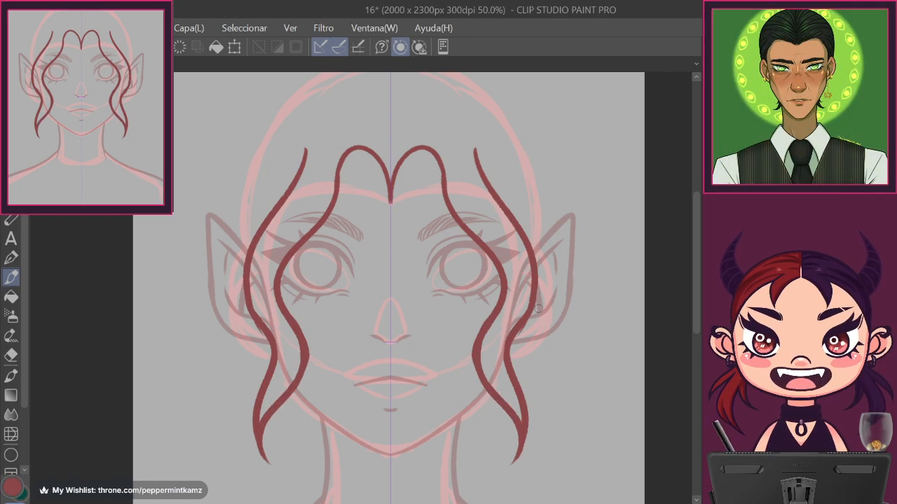
key(c)
mouse_move(516, 382)
mouse_down()
mouse_move(510, 349)
mouse_move(521, 327)
mouse_up()
key(c)
key(c)
drag(486, 378, 488, 335)
key(c)
drag(512, 378, 519, 316)
drag(504, 346, 518, 384)
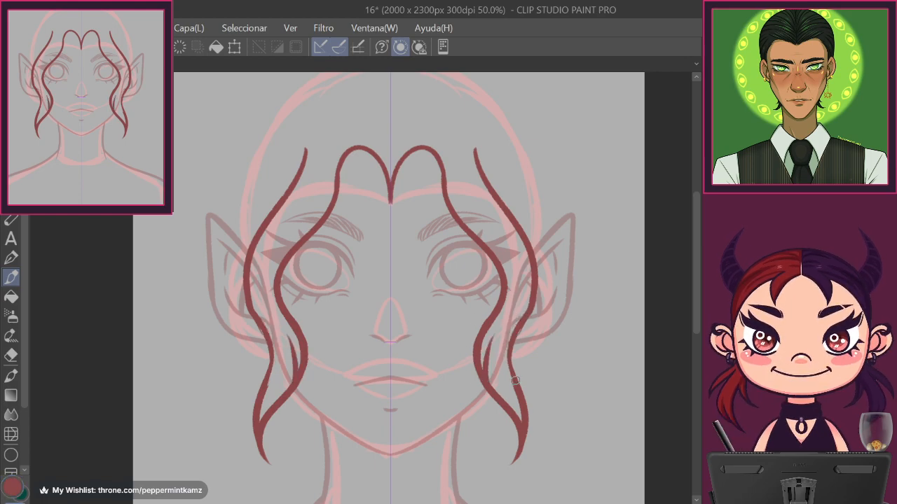
key(c)
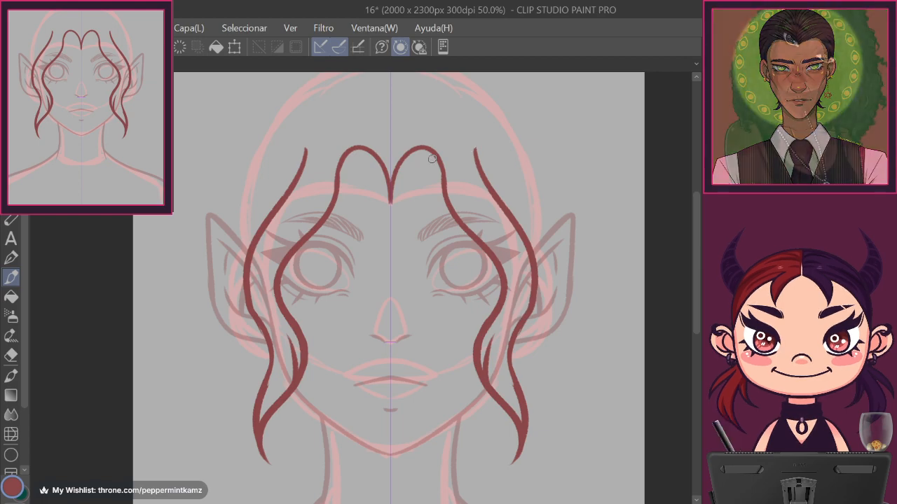
Fill the two arched hair loops above the forehead with curved strand lines running down to the hairline.
mouse_move(421, 160)
mouse_down()
mouse_move(403, 186)
mouse_move(415, 197)
mouse_up()
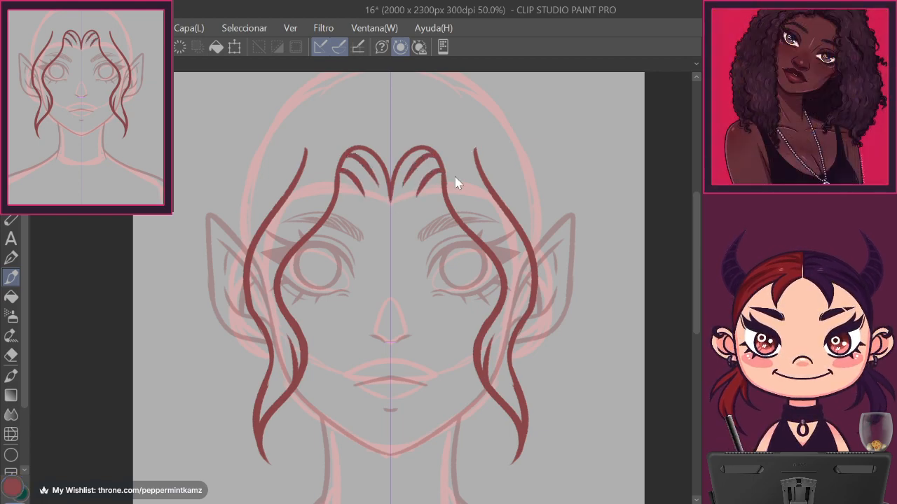
key(ctrl+z)
key(ctrl+z)
drag(404, 184, 391, 216)
key(ctrl+z)
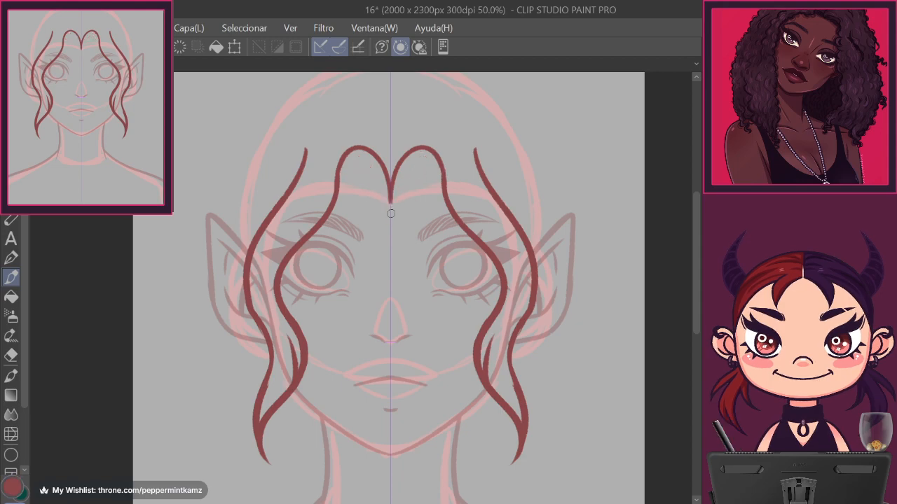
drag(424, 147, 401, 202)
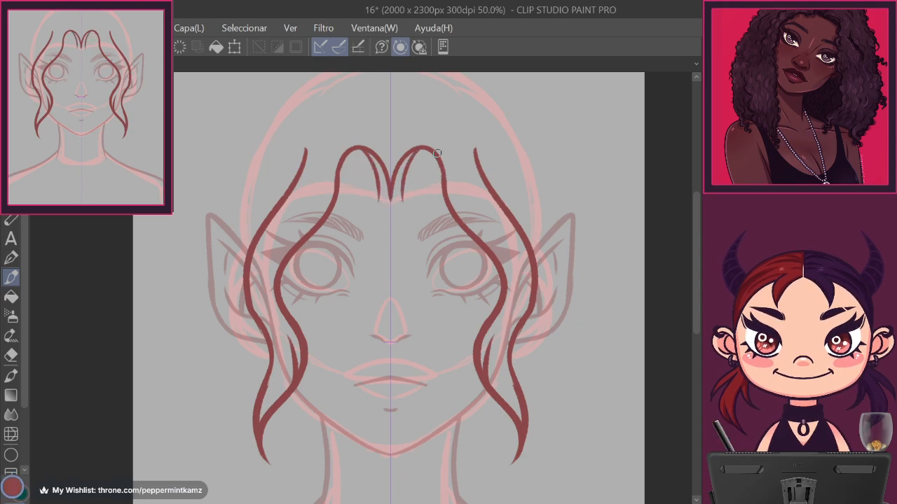
drag(445, 173, 435, 192)
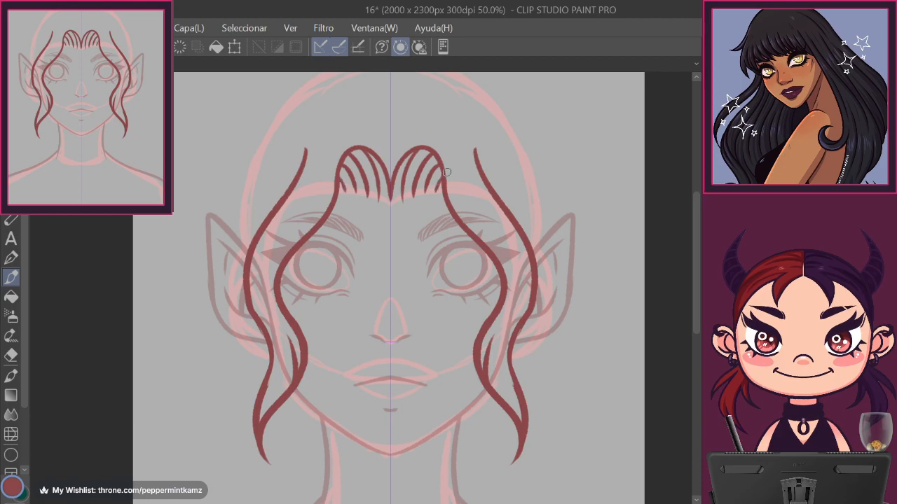
Erase the upper ends of the outer side-lock lines so that they start in a taper just above eyebrow level.
mouse_move(309, 140)
mouse_down()
mouse_move(282, 221)
mouse_move(274, 213)
mouse_move(270, 224)
mouse_move(290, 198)
mouse_up()
key(c)
mouse_move(251, 255)
mouse_down()
mouse_move(263, 223)
mouse_move(288, 205)
mouse_move(253, 277)
mouse_move(266, 230)
mouse_move(295, 196)
mouse_up()
key(c)
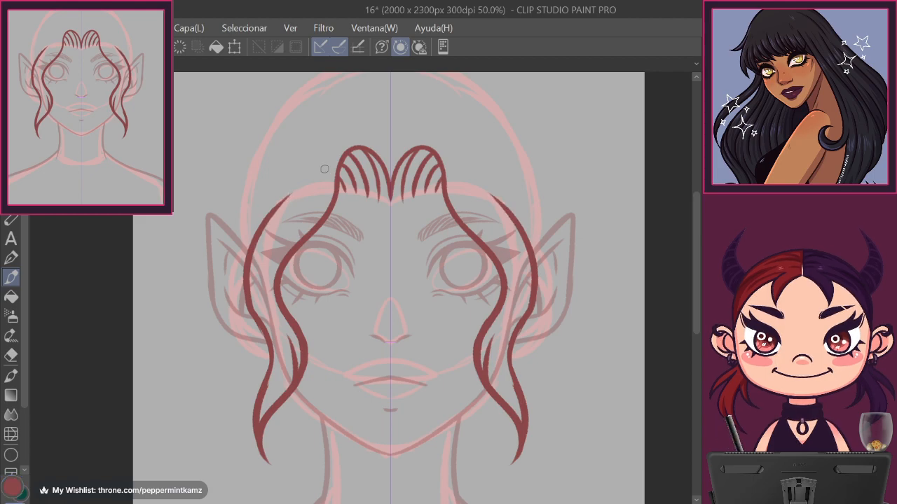
key(c)
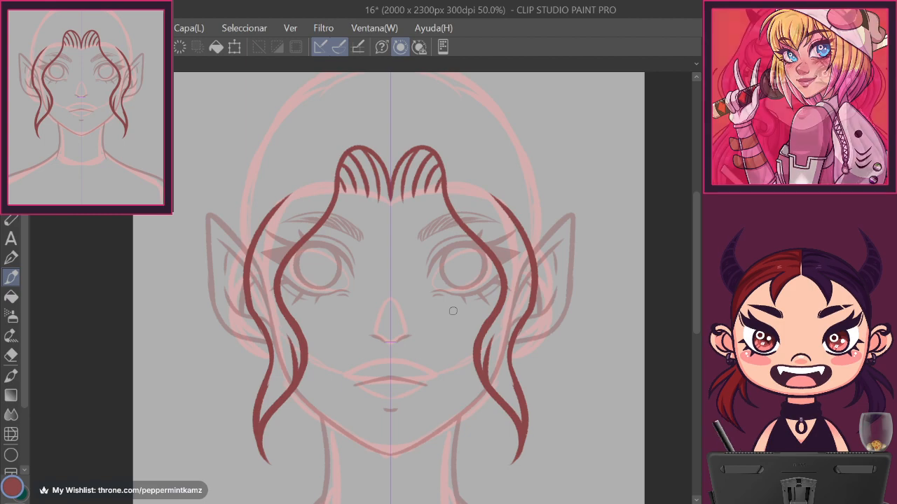
drag(400, 453, 367, 129)
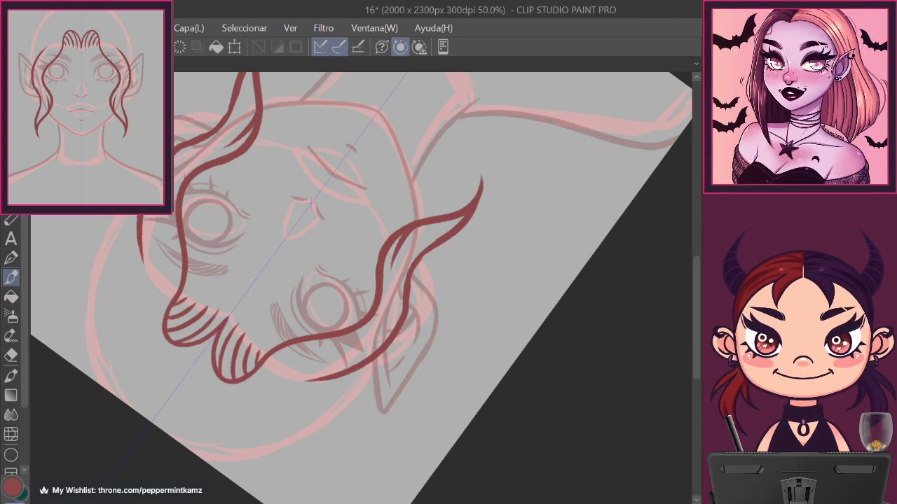
key(ctrl+@)
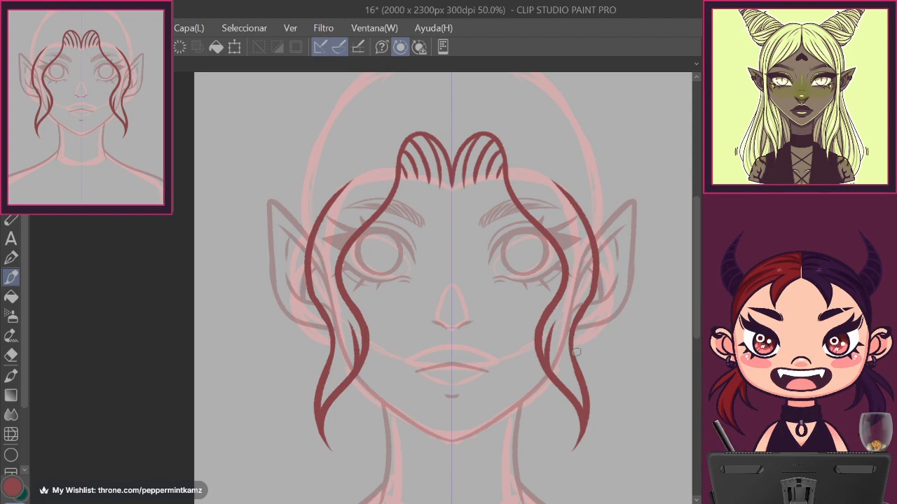
drag(580, 316, 578, 331)
drag(580, 371, 575, 328)
key(ctrl+z)
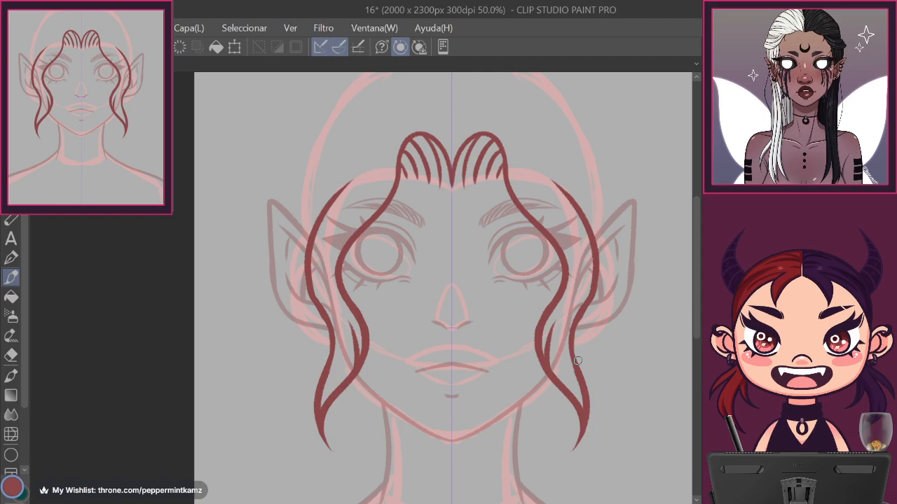
Draw a mirrored pair of curved hair strands arching above and outside the two striped hair loops.
drag(391, 214, 389, 300)
drag(449, 203, 381, 209)
key(ctrl+z)
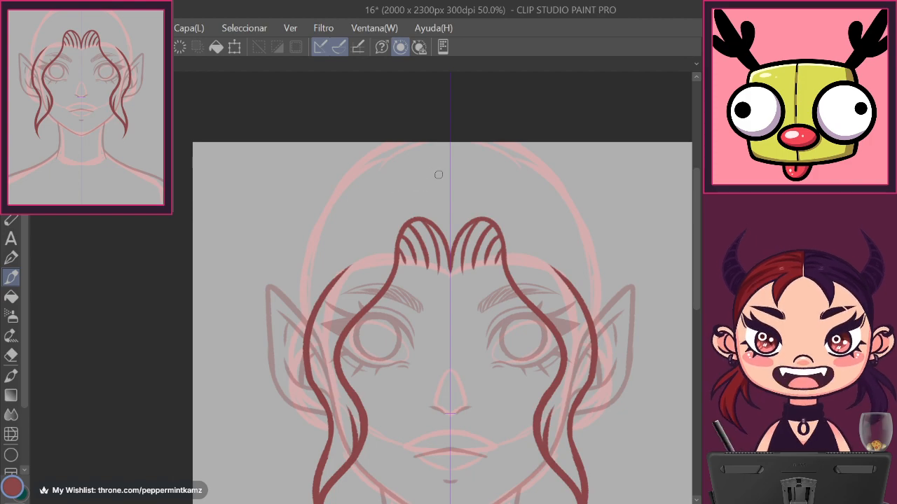
drag(440, 179, 364, 229)
key(ctrl+z)
drag(444, 195, 369, 205)
key(ctrl+z)
drag(423, 179, 372, 220)
key(ctrl+z)
mouse_move(447, 184)
mouse_down()
mouse_move(394, 197)
mouse_move(364, 231)
mouse_move(378, 211)
mouse_move(443, 181)
mouse_up()
key(ctrl+z)
key(ctrl+z)
mouse_move(357, 228)
mouse_down()
mouse_move(378, 192)
mouse_move(440, 181)
mouse_up()
key(ctrl+z)
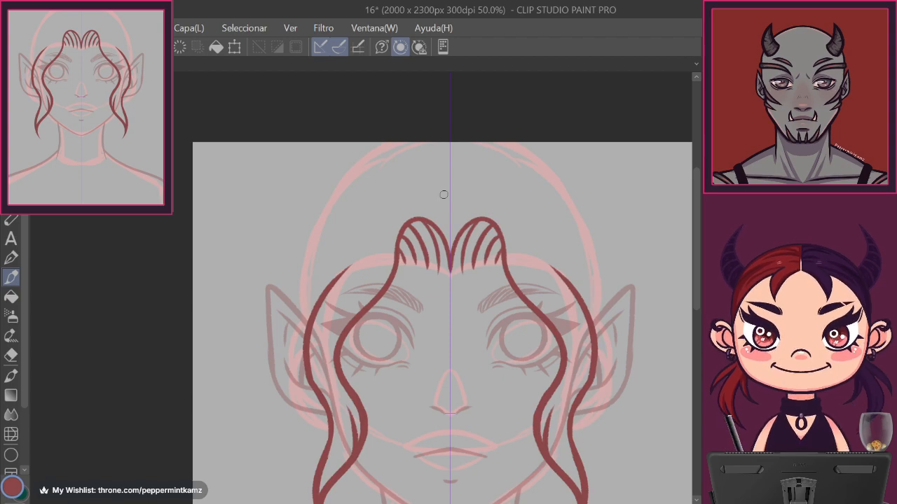
drag(355, 236, 419, 185)
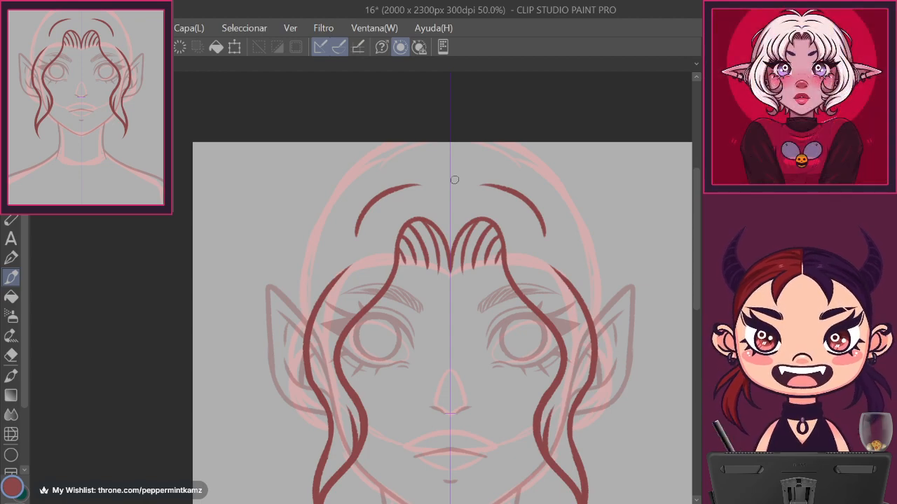
Draw the outer hair outline over the head from the ears to the centre parting, with an inner strand line along each side.
mouse_move(293, 326)
mouse_down()
mouse_move(347, 167)
mouse_move(433, 147)
mouse_up()
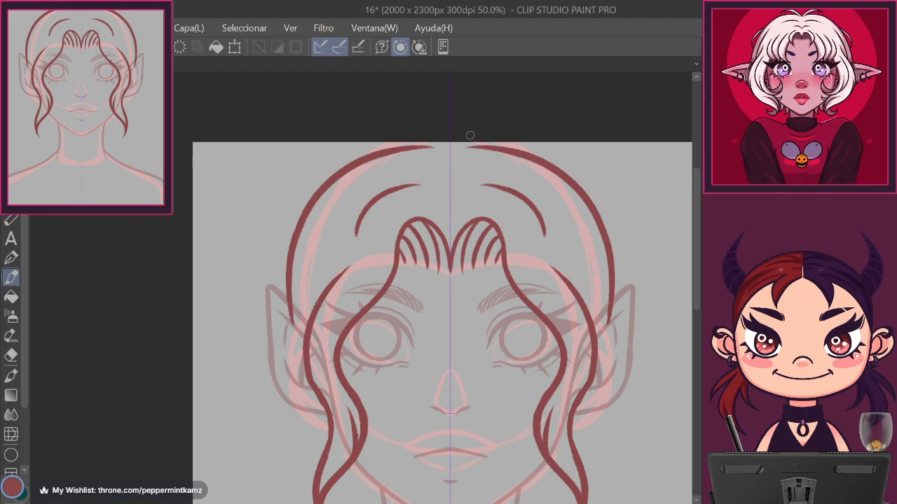
key(ctrl+z)
mouse_move(294, 317)
mouse_down()
mouse_move(300, 262)
mouse_move(393, 153)
mouse_move(500, 154)
mouse_move(419, 143)
mouse_move(299, 240)
mouse_move(283, 333)
mouse_up()
key(ctrl+z)
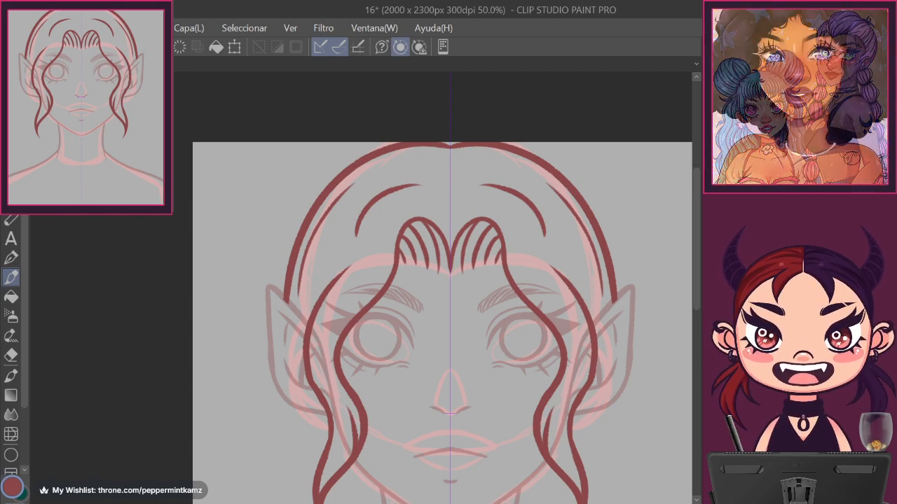
Draw a small outward curl on the outer edge of each lower side lock, ending near the lock's pointed tip.
drag(602, 452, 564, 358)
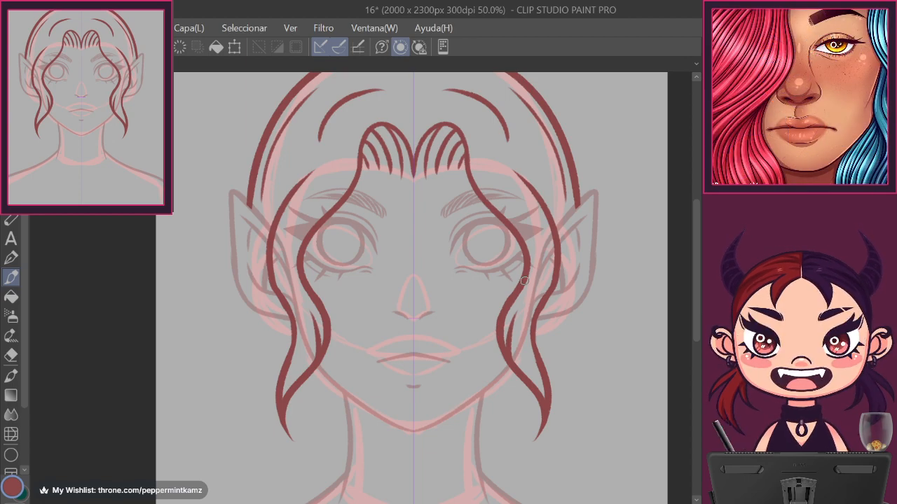
mouse_move(536, 331)
mouse_down()
mouse_move(553, 359)
mouse_move(535, 401)
mouse_up()
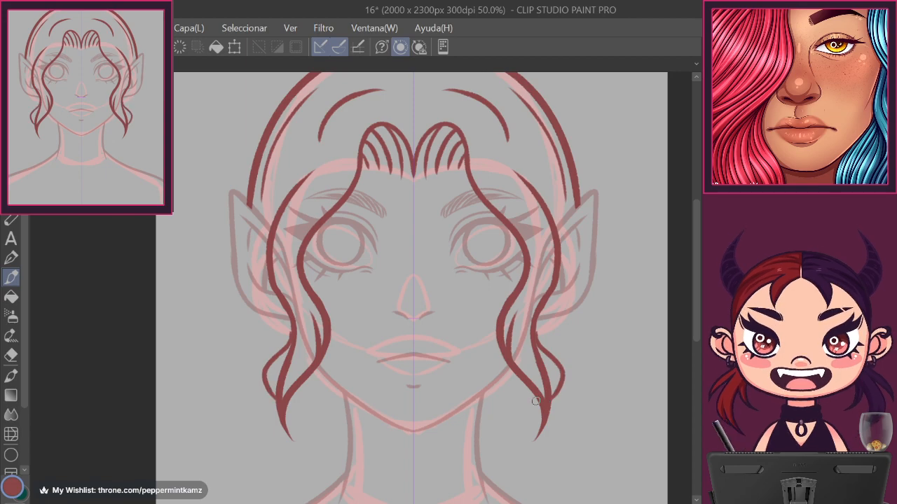
key(ctrl+z)
drag(537, 331, 540, 388)
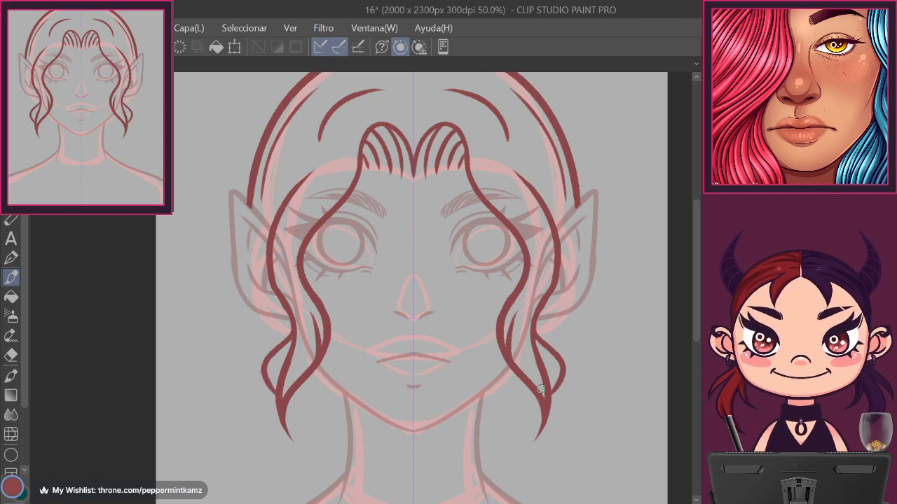
key(ctrl+z)
mouse_move(536, 326)
mouse_down()
mouse_move(560, 355)
mouse_move(559, 390)
mouse_up()
key(ctrl+z)
drag(536, 326, 553, 399)
key(ctrl+z)
drag(535, 332, 558, 382)
key(ctrl+z)
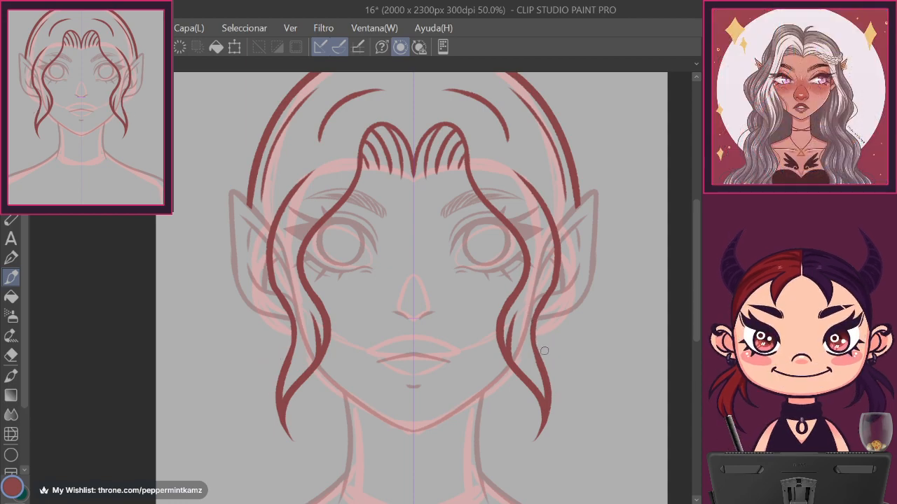
drag(535, 327, 566, 387)
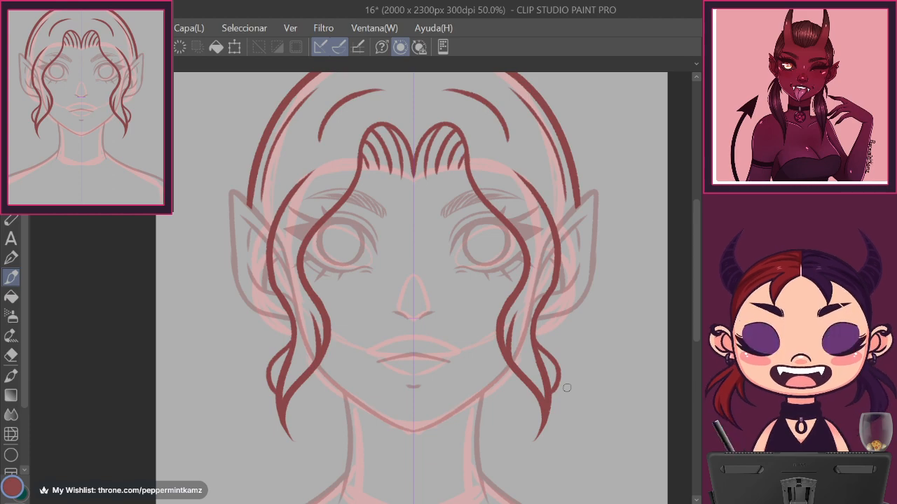
Erase the face, ear and brow lines that run underneath the two side locks.
drag(397, 274, 415, 356)
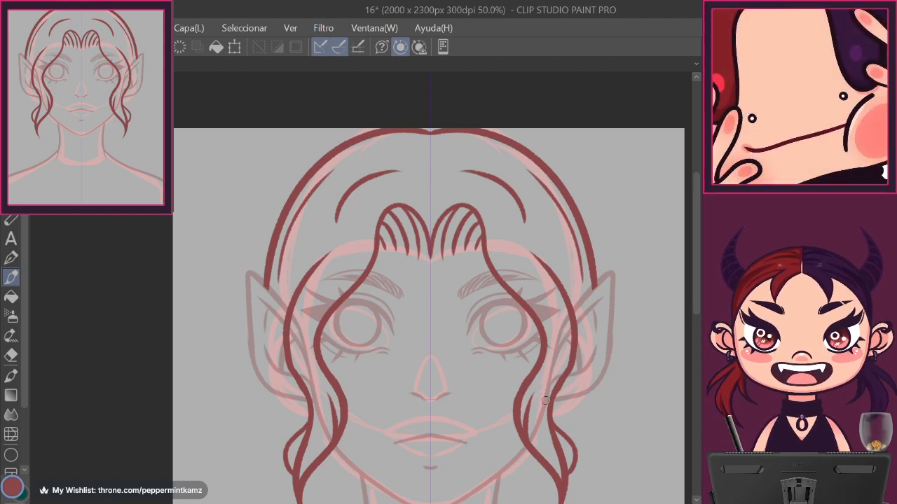
key(c)
mouse_move(539, 419)
mouse_down()
mouse_move(531, 437)
mouse_move(550, 391)
mouse_up()
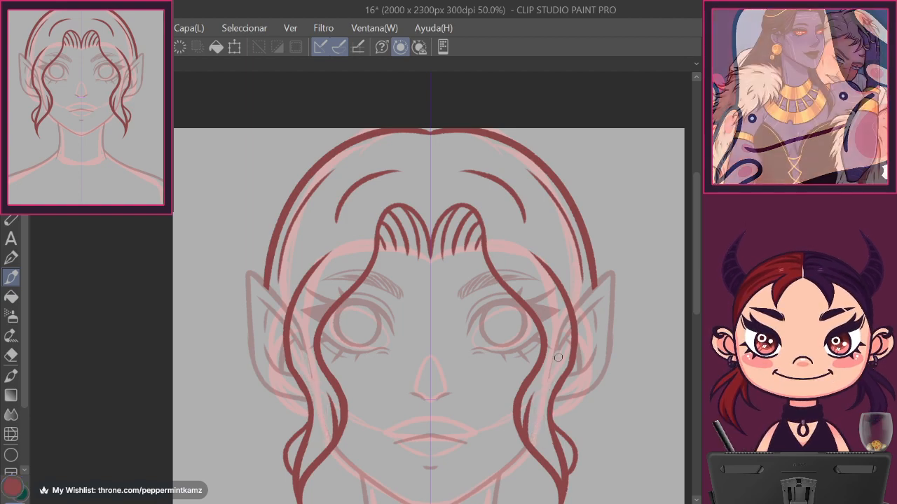
drag(559, 341, 566, 331)
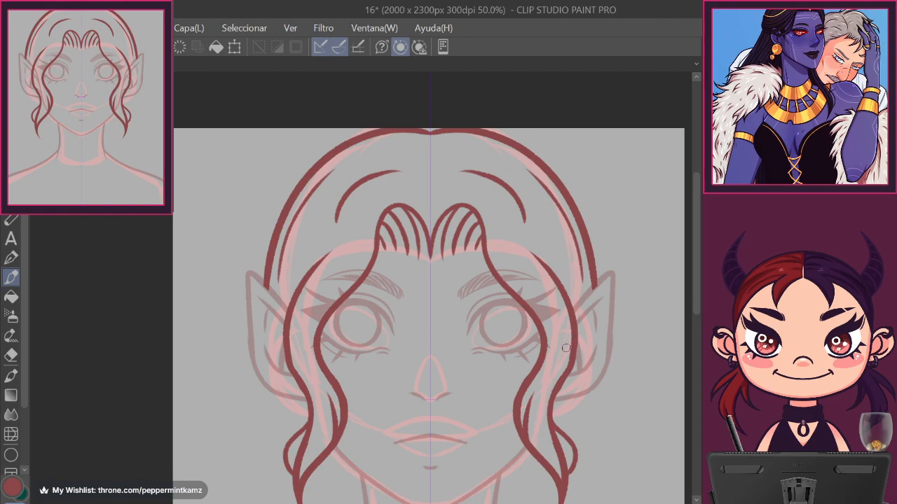
mouse_move(501, 271)
mouse_down()
mouse_move(505, 282)
mouse_move(538, 282)
mouse_up()
drag(509, 271, 513, 269)
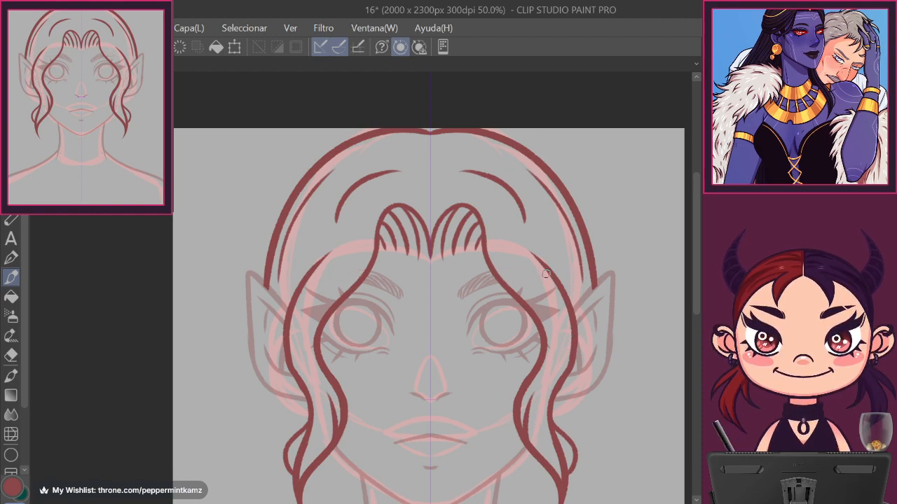
drag(561, 455, 571, 316)
key(c)
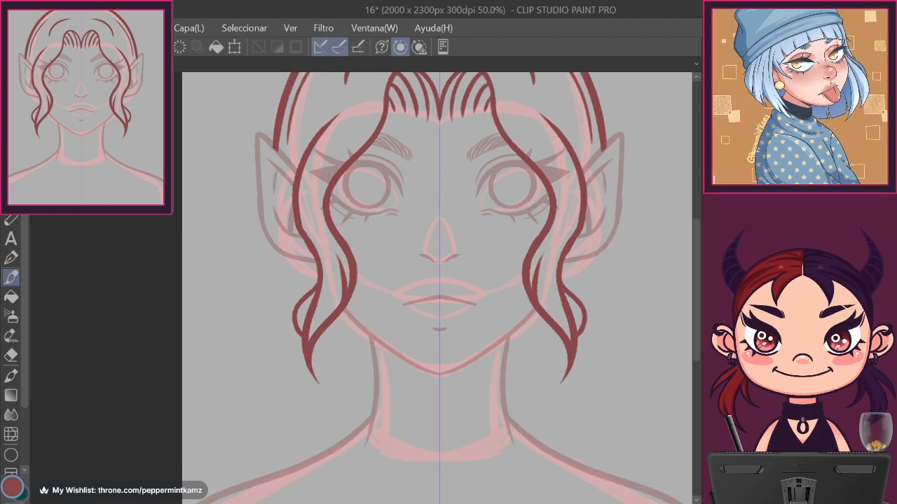
Draw the long wavy outer hair outline from below each ear to the shoulders and add an outward curl on its upper wave.
key(ctrl+minus)
key(ctrl+minus)
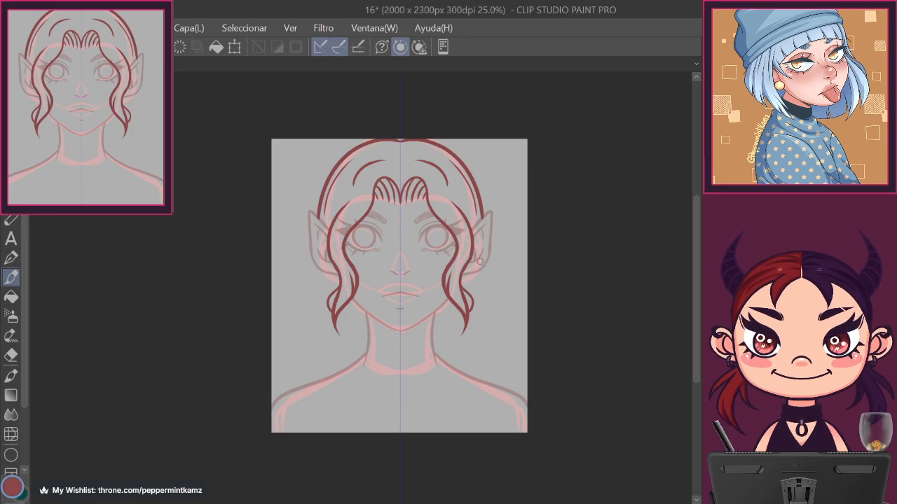
mouse_move(481, 266)
mouse_down()
mouse_move(486, 294)
mouse_move(498, 302)
mouse_move(491, 299)
mouse_move(500, 364)
mouse_move(526, 404)
mouse_up()
key(ctrl+z)
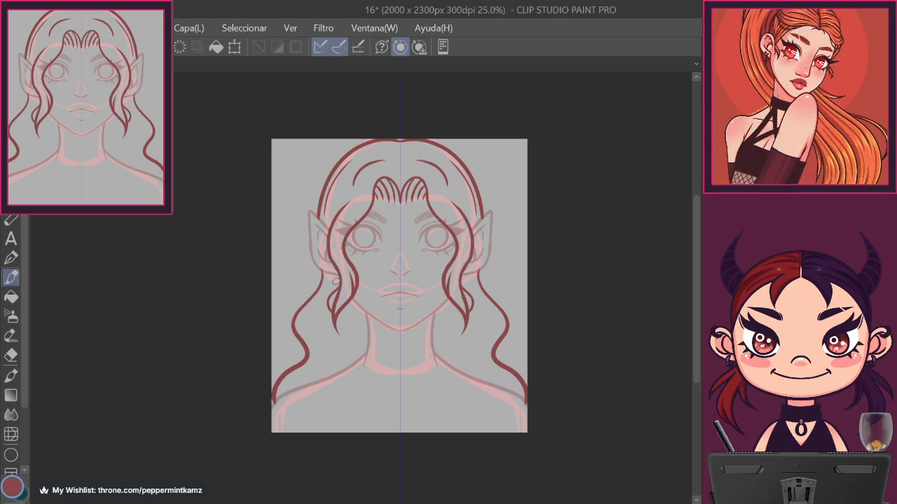
scroll(362, 288, up, 1)
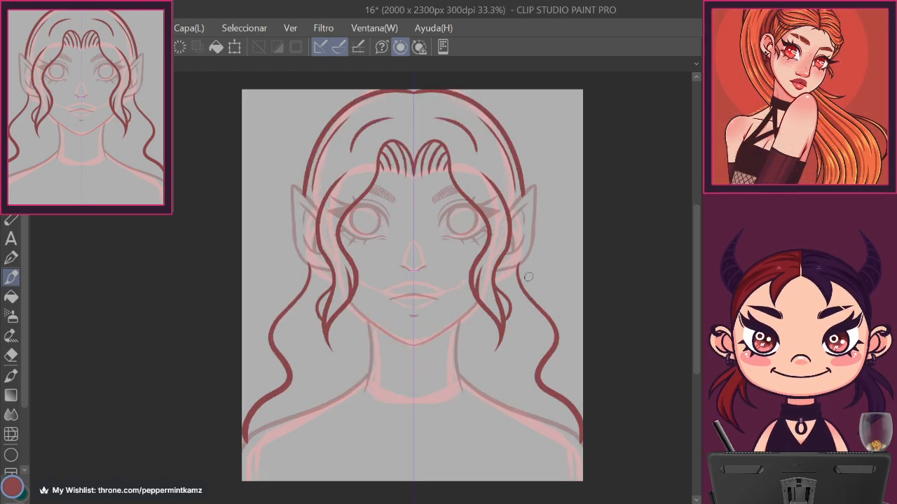
mouse_move(521, 274)
mouse_down()
mouse_move(554, 306)
mouse_move(557, 337)
mouse_up()
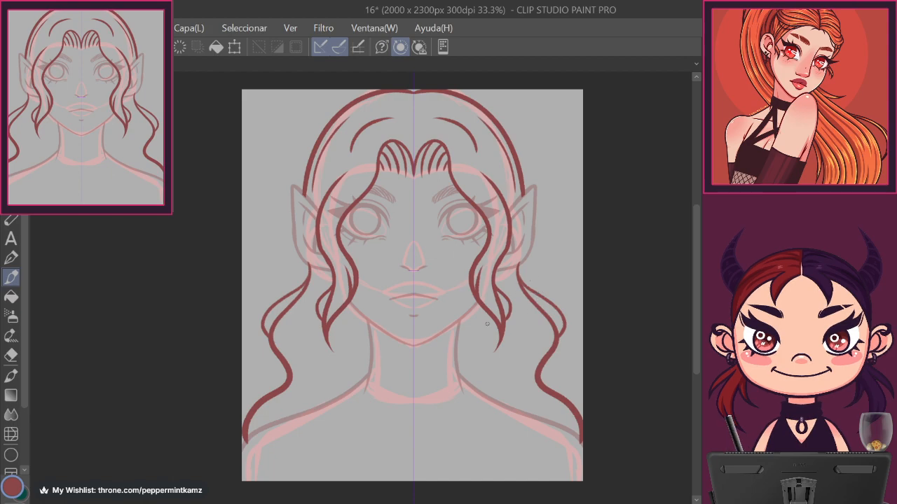
key(c)
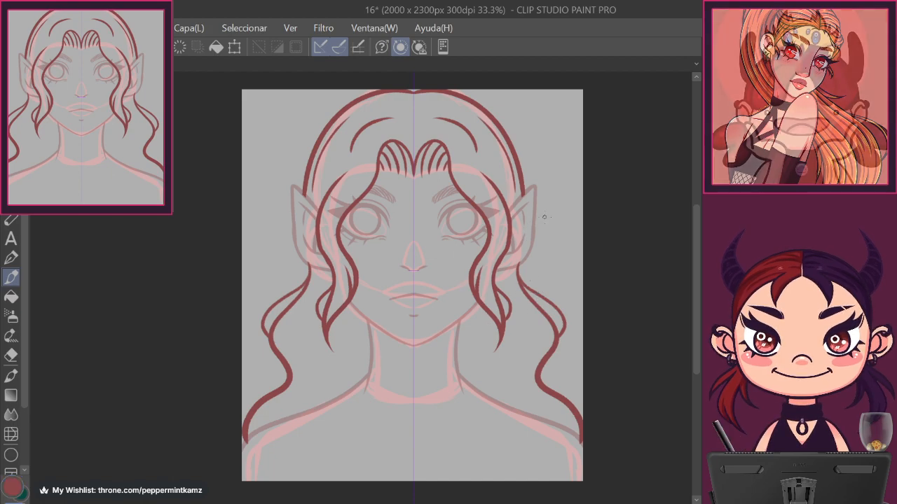
key(c)
drag(522, 260, 516, 263)
key(ctrl+z)
key(c)
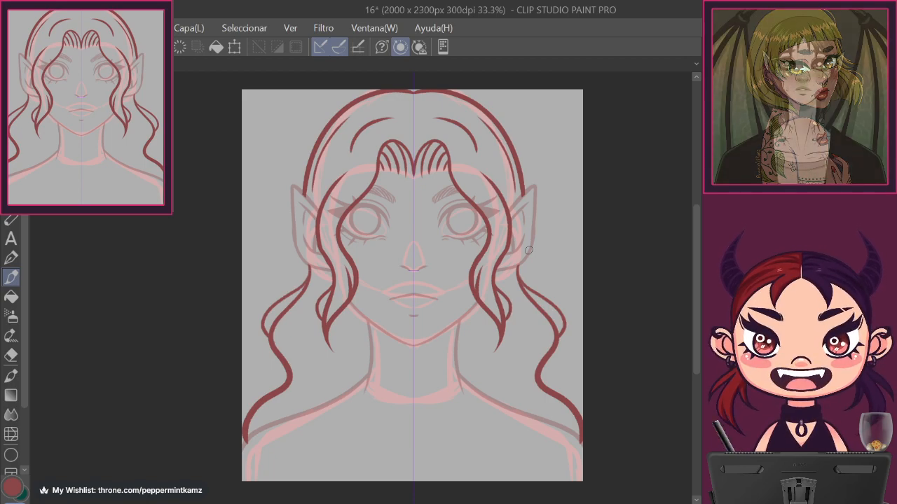
Draw a long wavy strand on each side between the outer hair outline and the front lock, running down to the shoulder.
key(ctrl+plus)
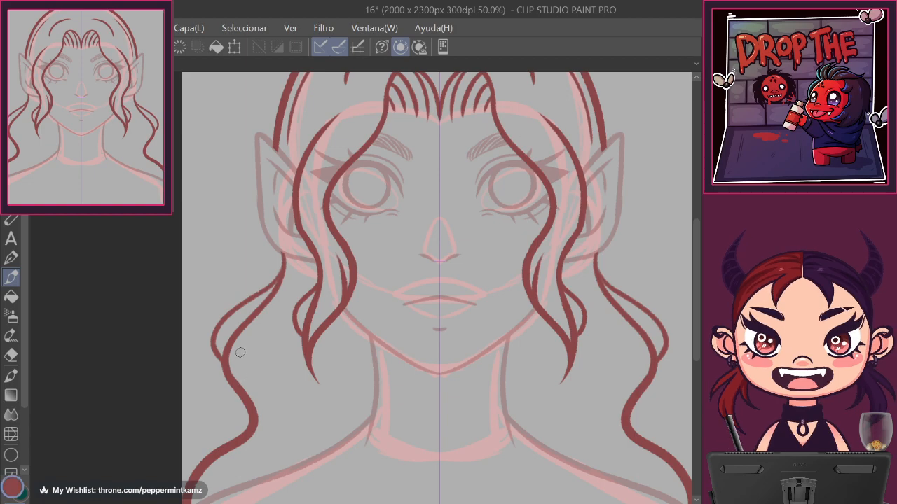
drag(283, 314, 279, 385)
key(ctrl+z)
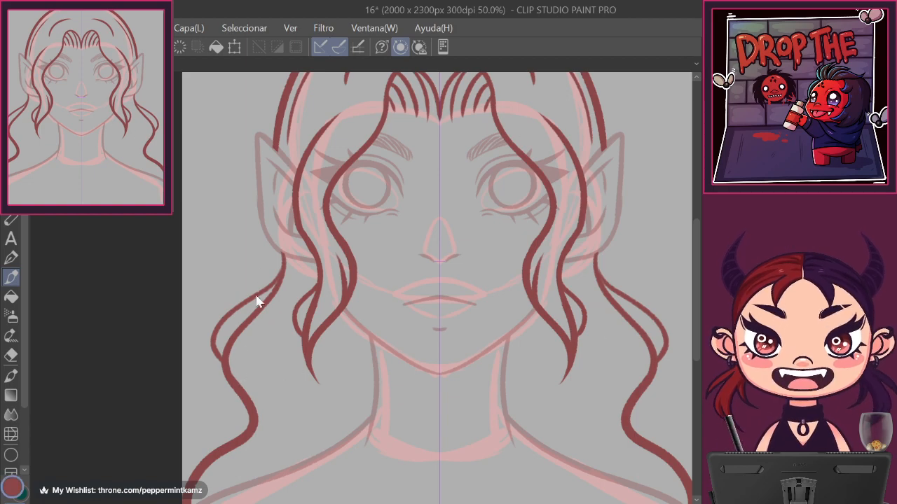
drag(283, 306, 287, 431)
key(ctrl+z)
mouse_move(282, 322)
mouse_down()
mouse_move(293, 404)
mouse_move(261, 469)
mouse_up()
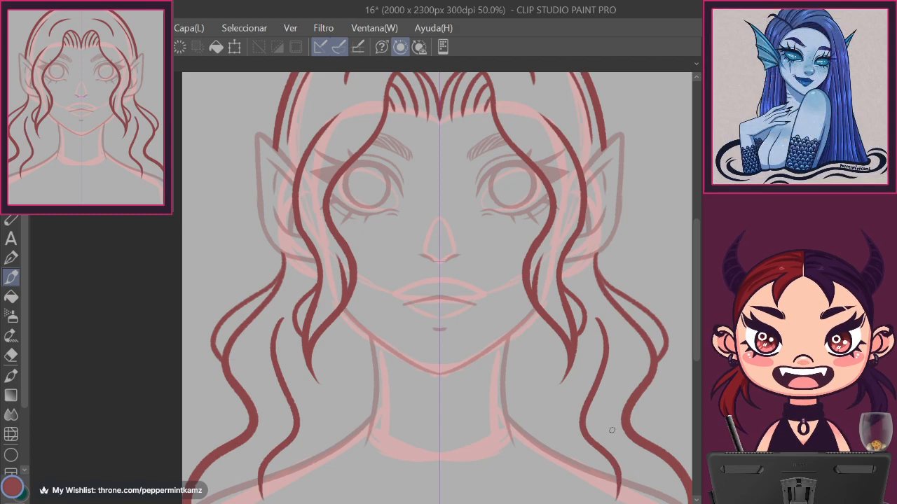
Add a shorter curved strand beside each long inner strand and trim the long strands' lower tips back to the shoulder line.
mouse_move(586, 432)
mouse_down()
mouse_move(604, 389)
mouse_move(608, 355)
mouse_up()
key(ctrl+z)
drag(614, 417, 548, 357)
drag(552, 405, 541, 312)
key(ctrl+z)
drag(544, 396, 538, 321)
key(ctrl+z)
drag(539, 391, 541, 308)
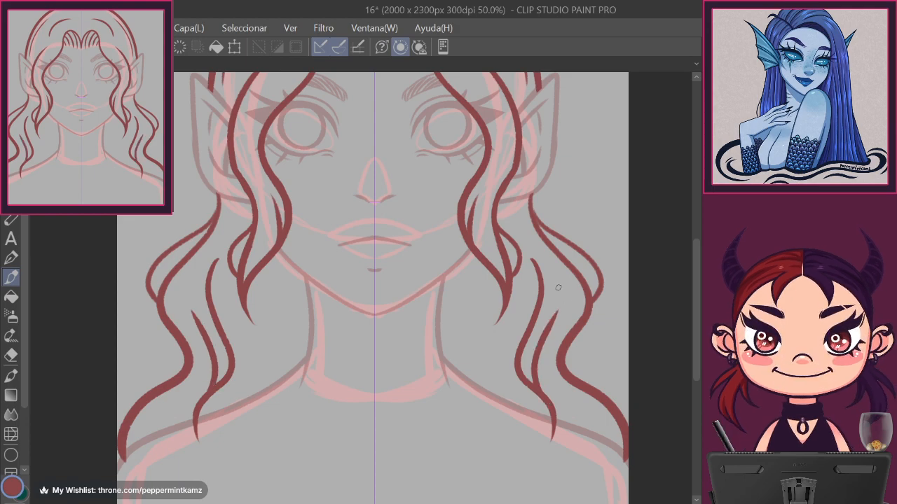
key(ctrl+z)
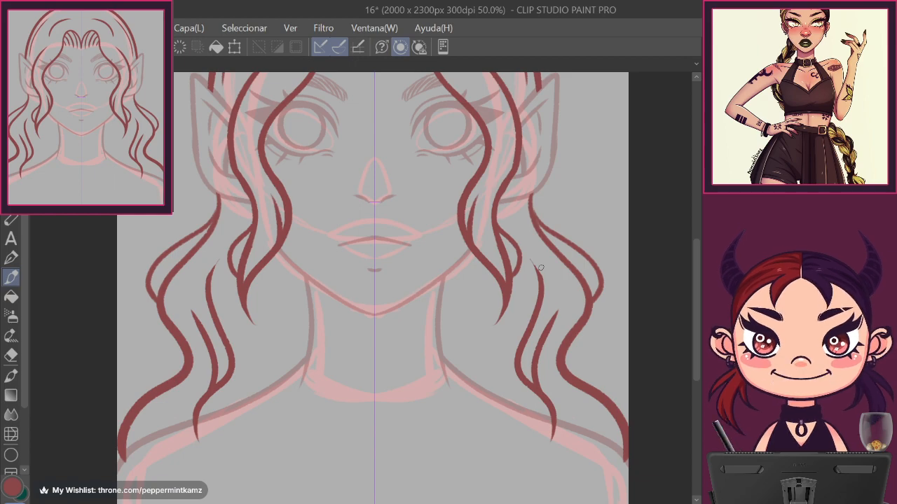
mouse_move(545, 423)
mouse_down()
mouse_move(561, 431)
mouse_move(553, 440)
mouse_up()
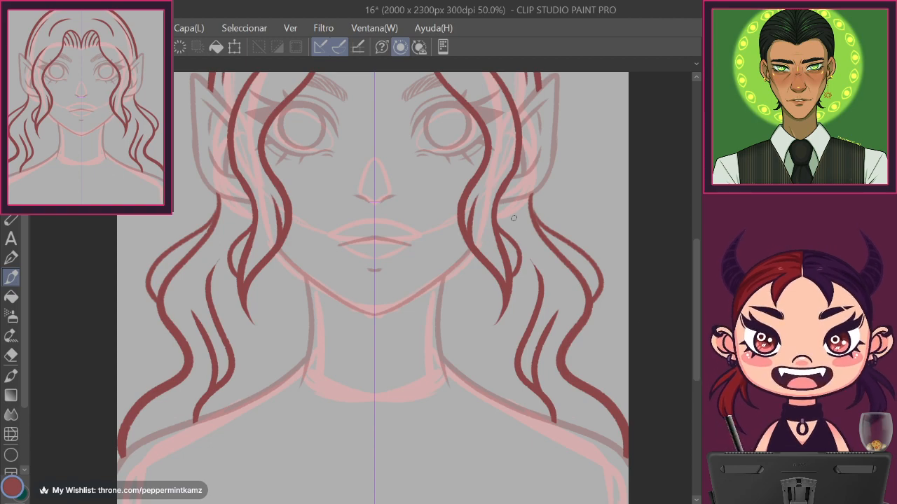
key(x)
drag(528, 257, 540, 278)
key(ctrl+z)
Sample the dark red of the hair lines and draw one long and one short strand on each side of the neck.
alt+click(540, 282)
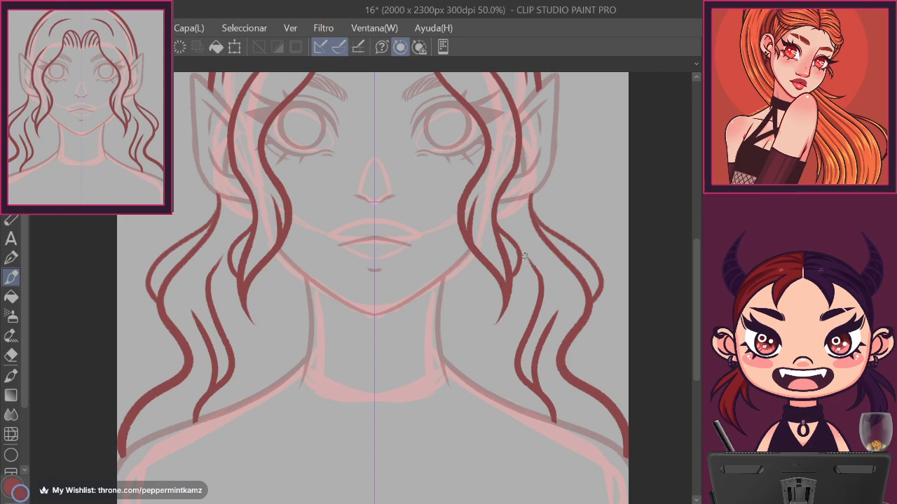
key(c)
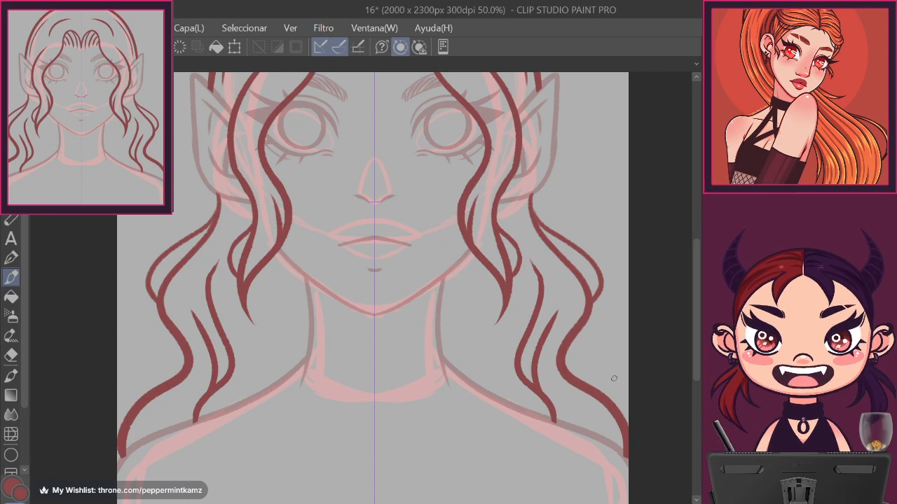
drag(486, 339, 500, 403)
mouse_move(465, 266)
mouse_down()
mouse_move(458, 316)
mouse_move(474, 375)
mouse_up()
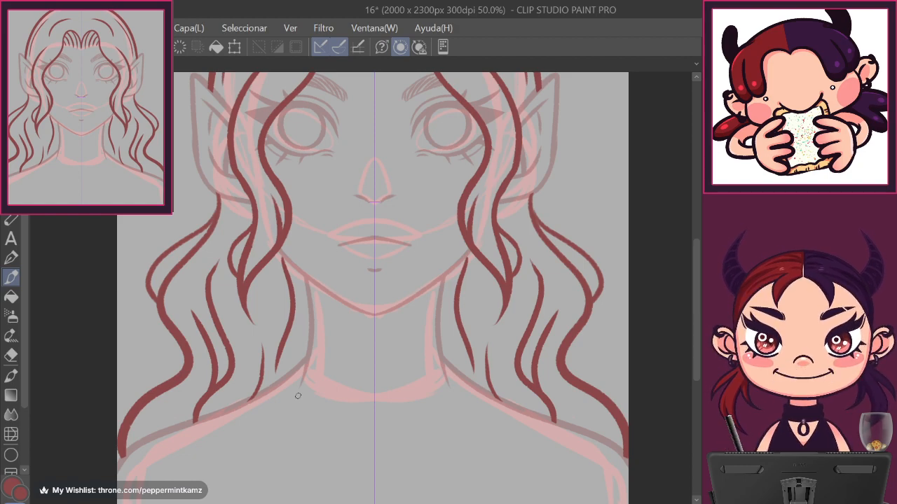
key(ctrl+0)
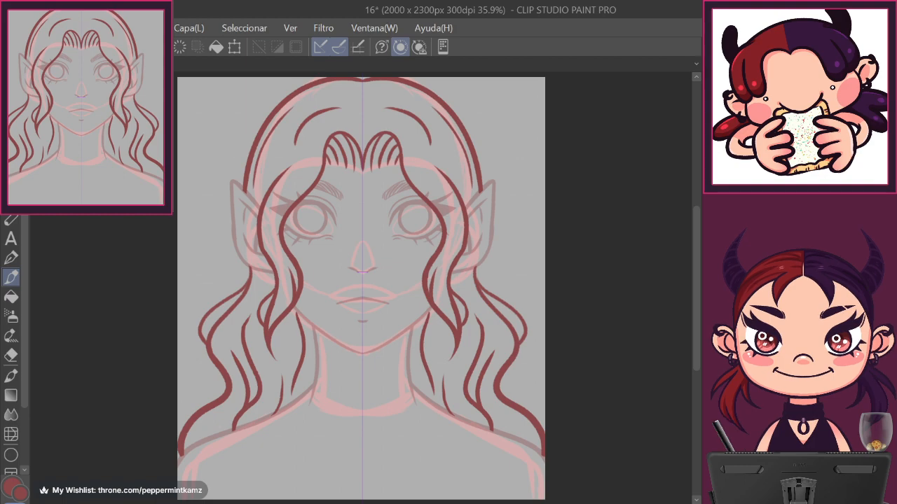
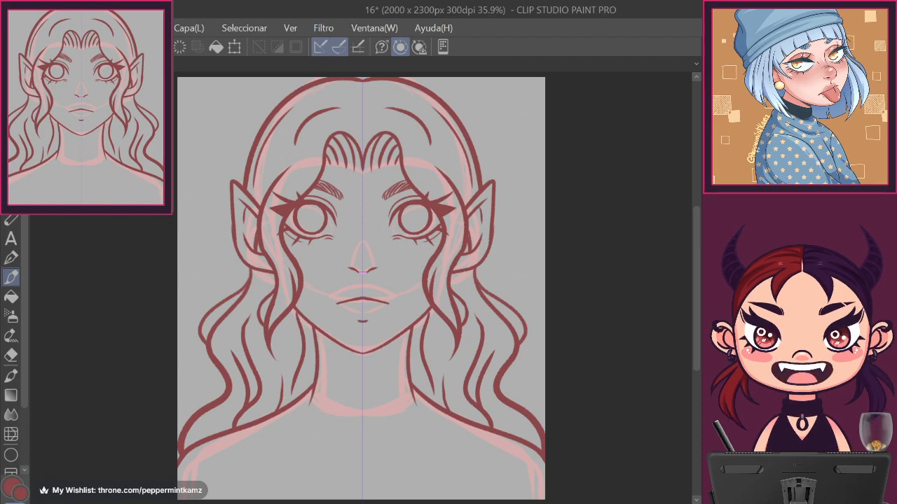
Try to draw a curved line across the neck from one side to the other.
drag(323, 389, 409, 386)
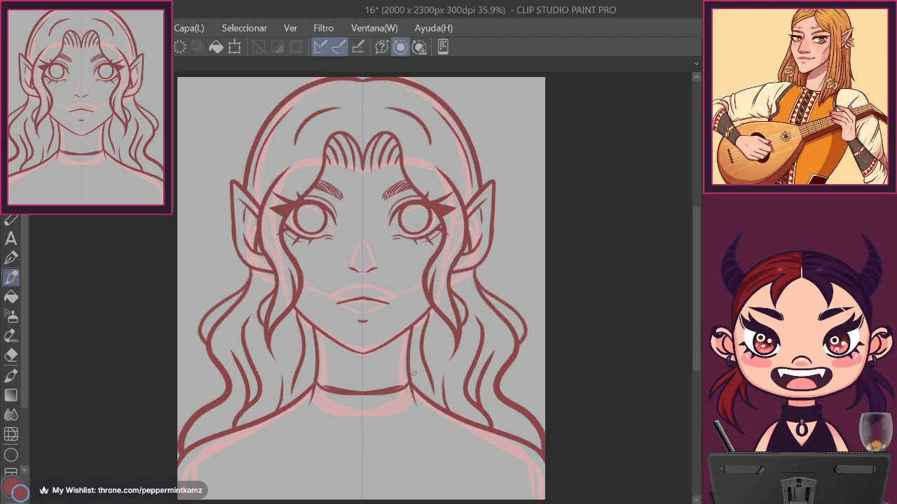
key(ctrl+z)
key(asciicircum)
key(ctrl+plus)
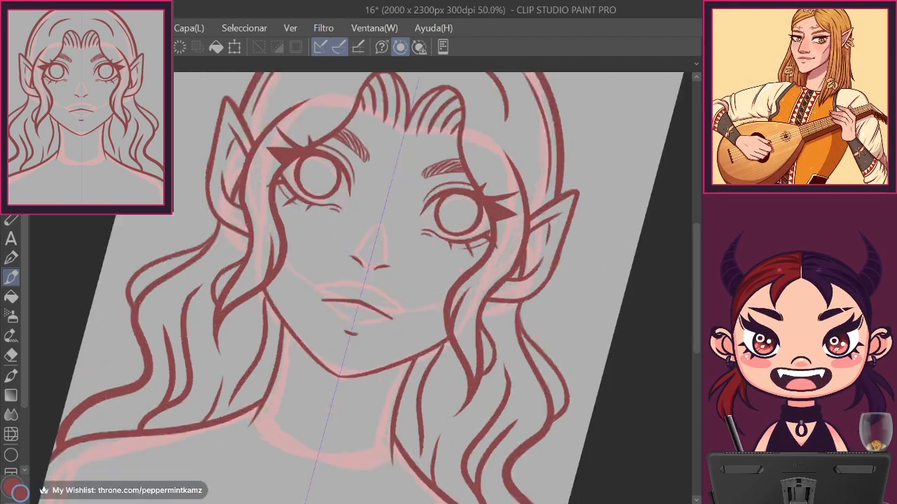
mouse_move(552, 318)
mouse_down()
mouse_move(392, 476)
mouse_move(261, 180)
mouse_up()
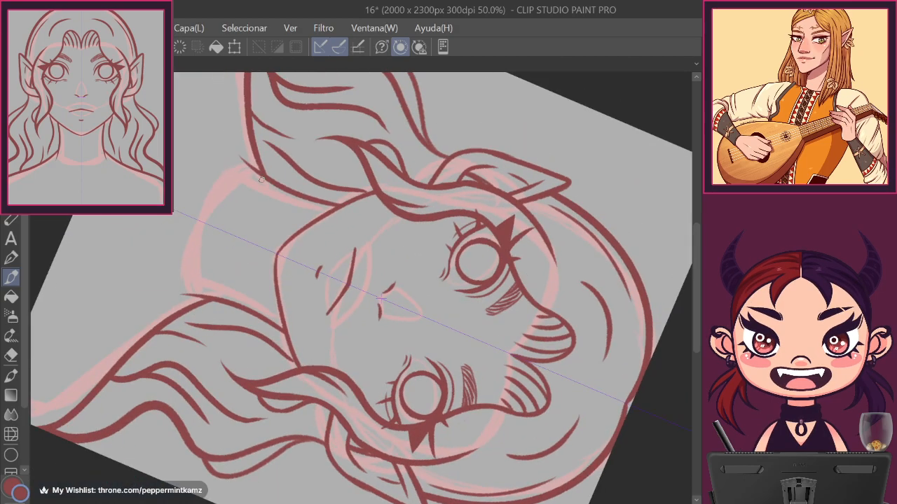
mouse_move(248, 316)
mouse_down()
mouse_move(246, 279)
mouse_move(282, 198)
mouse_up()
key(ctrl+z)
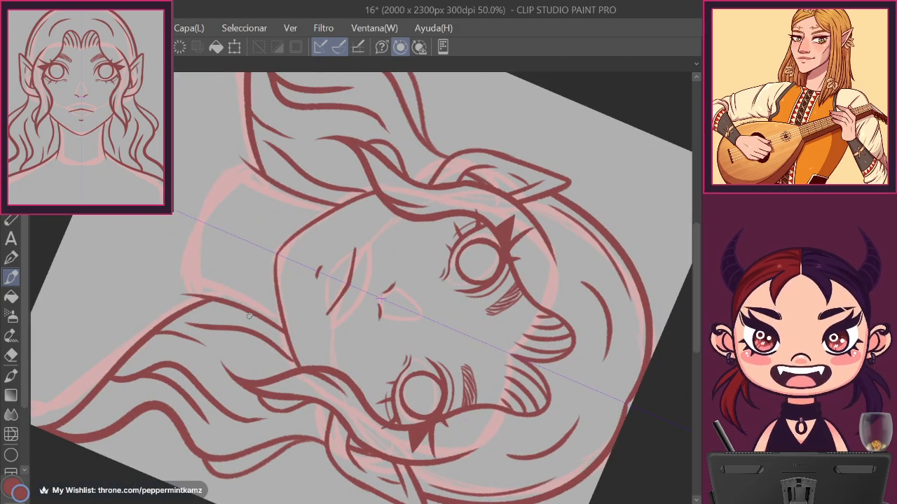
drag(252, 302, 290, 200)
key(ctrl+z)
mouse_move(250, 310)
mouse_down()
mouse_move(271, 233)
mouse_move(295, 201)
mouse_up()
key(ctrl+z)
drag(254, 311, 260, 246)
key(ctrl+z)
Draw two parallel curved lines across the neck below the chin to form a choker band.
mouse_move(253, 309)
mouse_down()
mouse_move(253, 280)
mouse_move(278, 230)
mouse_up()
drag(234, 303, 279, 189)
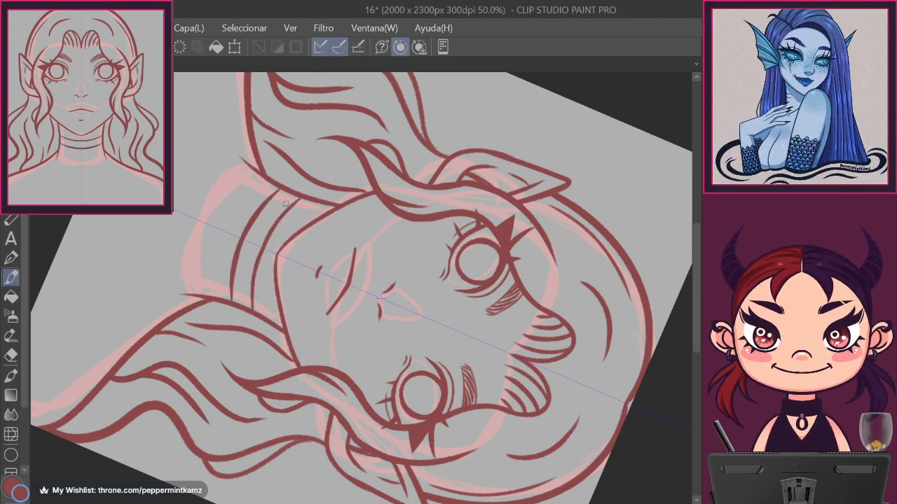
drag(252, 310, 270, 231)
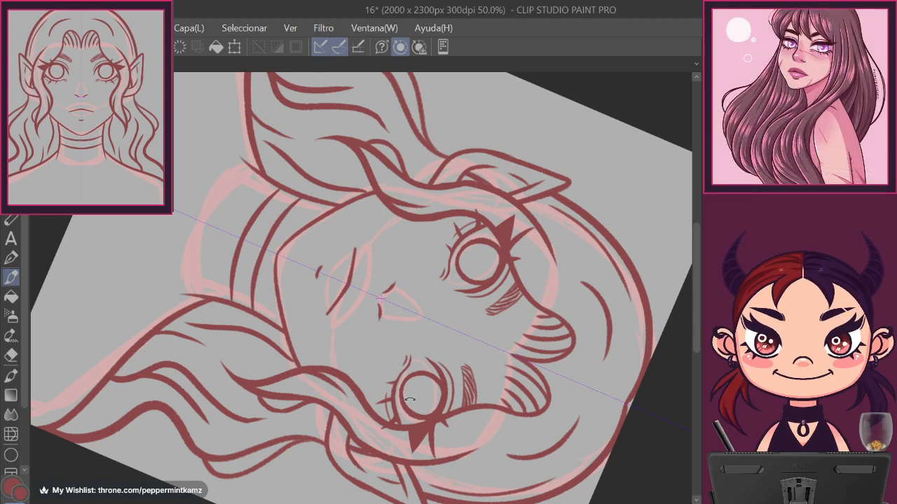
key(h)
drag(433, 323, 274, 206)
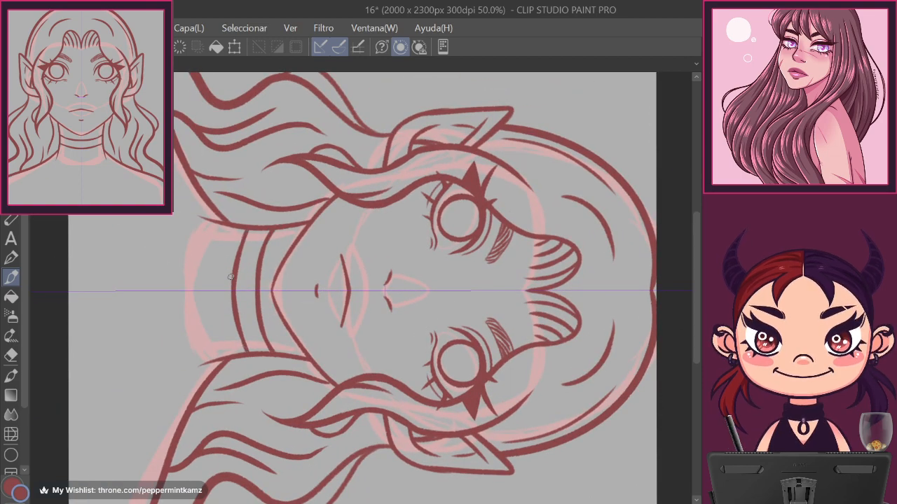
Try to draw vertical strap lines on each side from the shoulder line to the canvas's lower edge.
key(ctrl+@)
key(ctrl+minus)
drag(527, 410, 571, 358)
drag(364, 423, 380, 432)
drag(454, 418, 439, 432)
drag(589, 362, 596, 394)
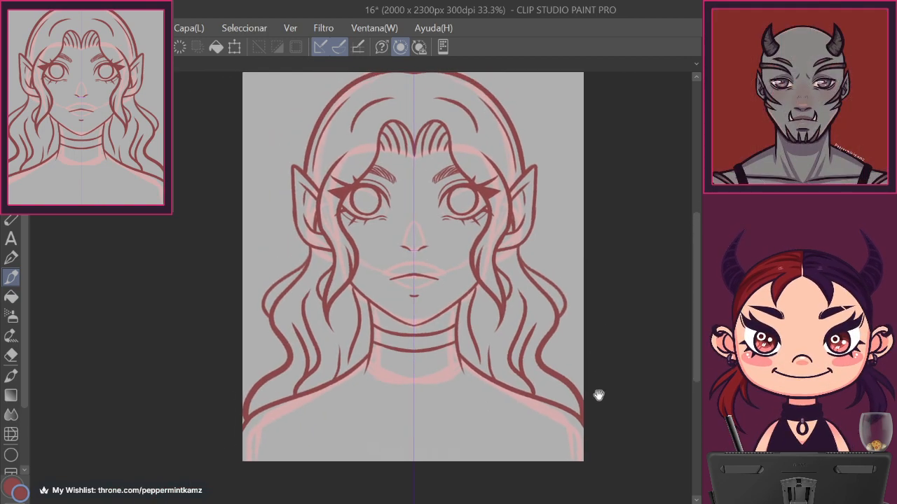
mouse_move(342, 378)
mouse_down()
mouse_move(350, 477)
mouse_move(337, 387)
mouse_move(342, 466)
mouse_up()
key(ctrl+z)
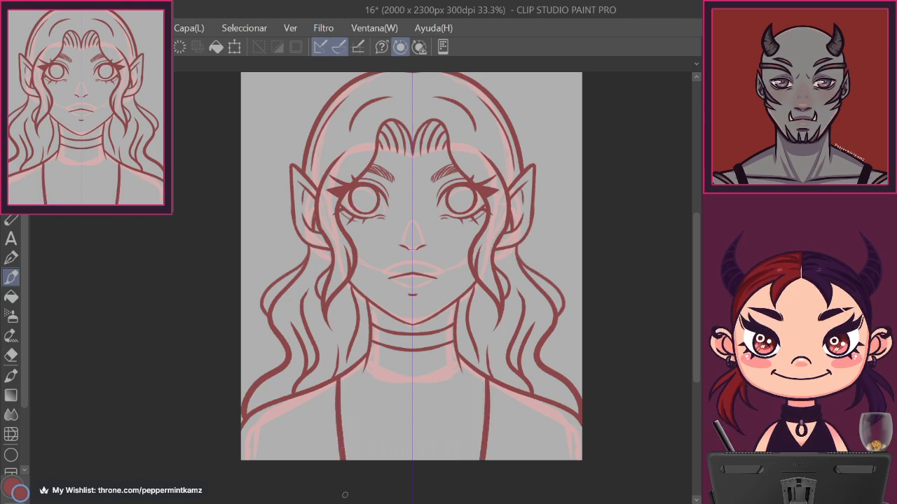
drag(304, 392, 301, 496)
key(ctrl+z)
key(ctrl+z)
drag(292, 397, 293, 468)
key(ctrl+z)
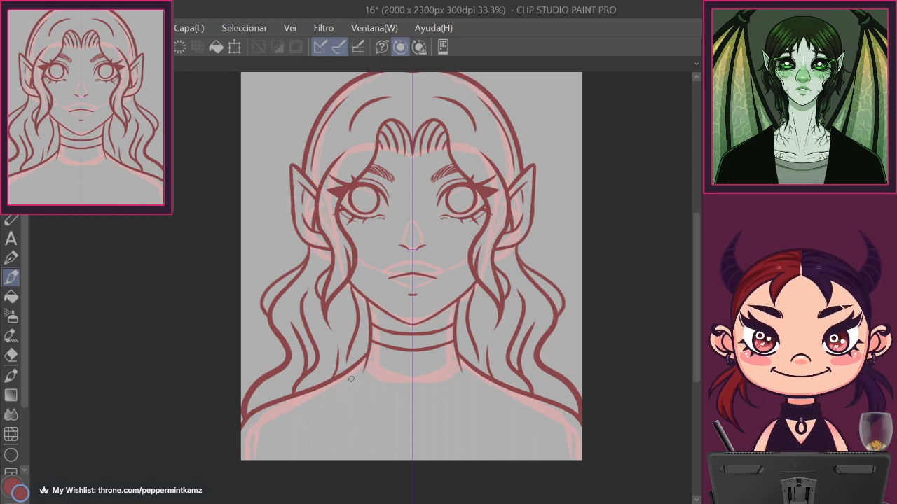
Draw two long vertical clothing lines per side from the shoulder to the canvas's lower edge and thicken the shoulder line between them.
drag(344, 373, 347, 457)
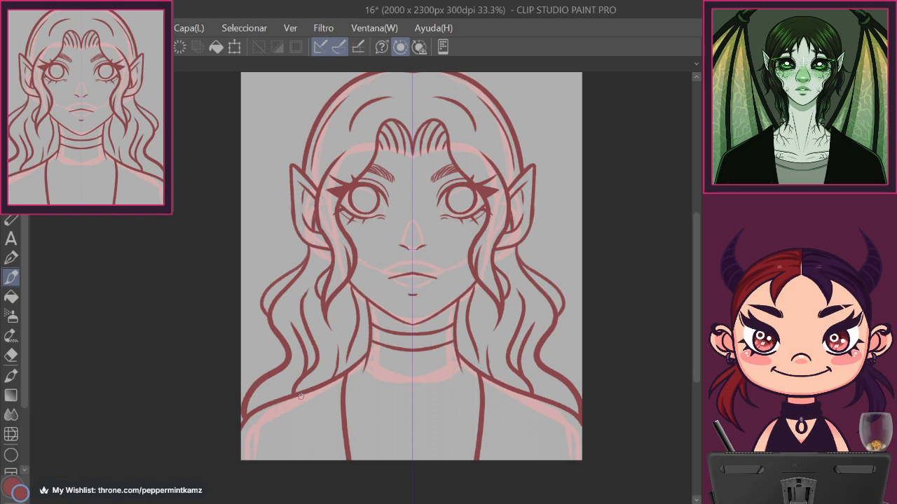
drag(299, 395, 293, 491)
key(ctrl+plus)
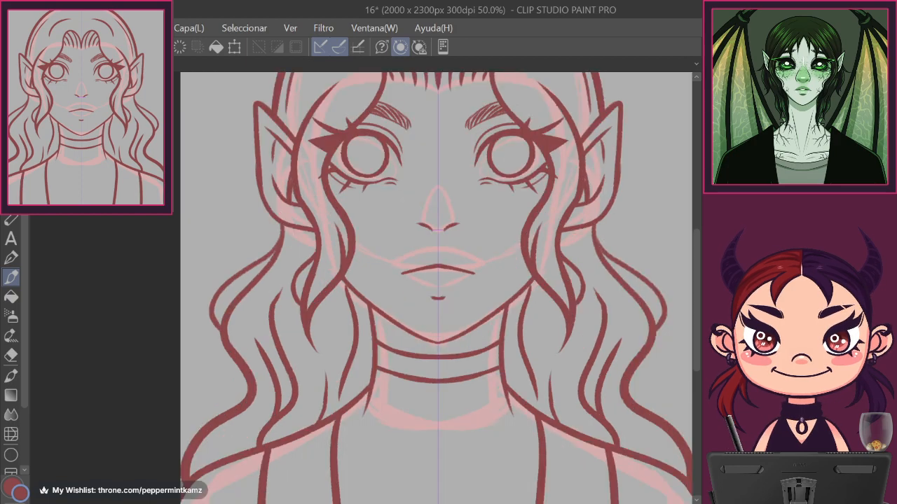
drag(264, 448, 344, 408)
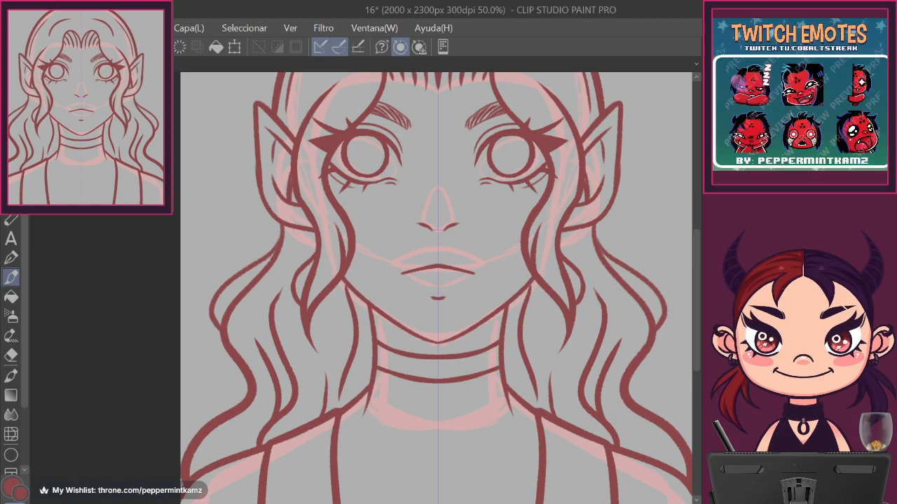
Draw a slightly curved collarbone line on each side of the chest, running inward from the inner clothing line.
scroll(360, 281, down, 1)
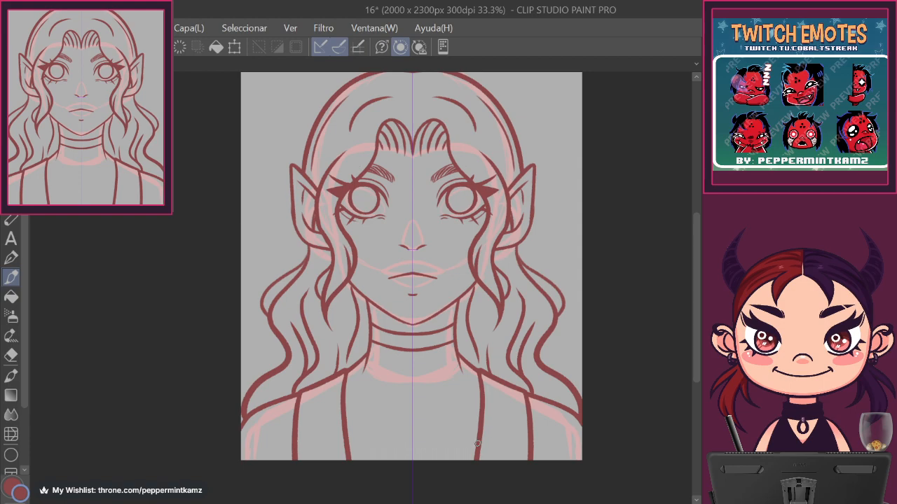
drag(576, 482, 628, 348)
drag(512, 403, 565, 334)
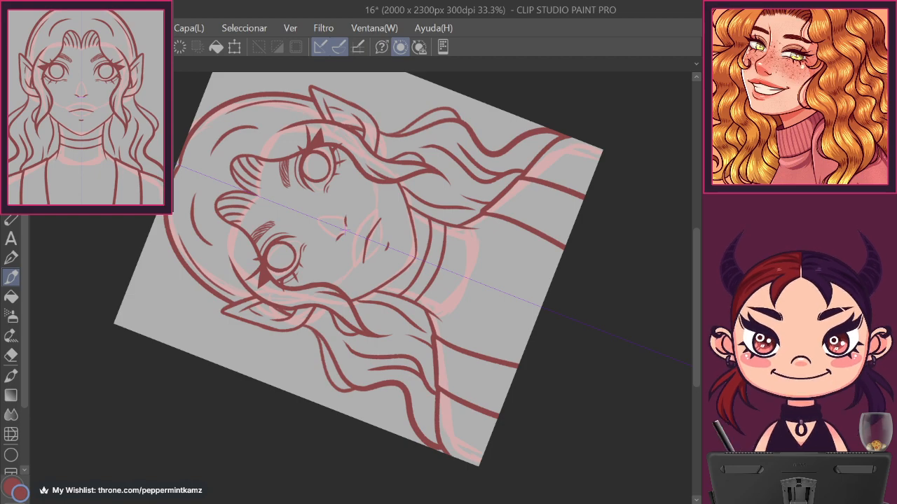
drag(454, 385, 490, 305)
key(ctrl+z)
drag(458, 369, 495, 302)
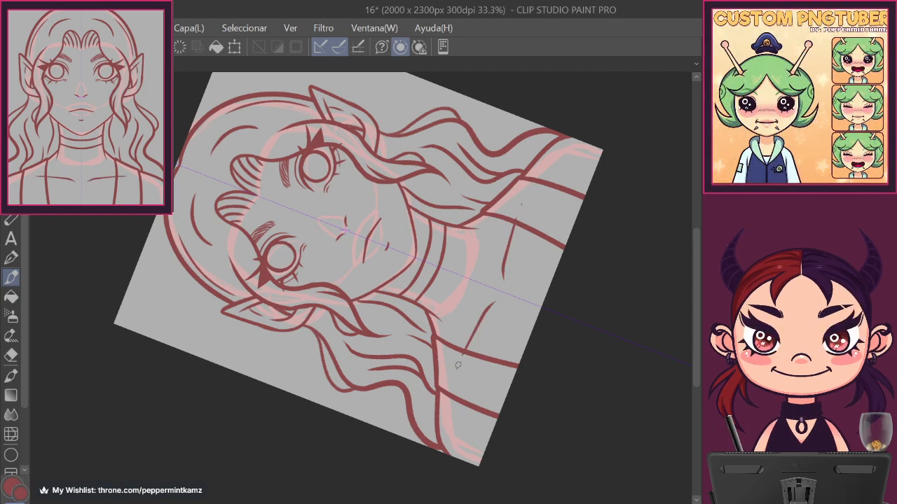
key(ctrl+0)
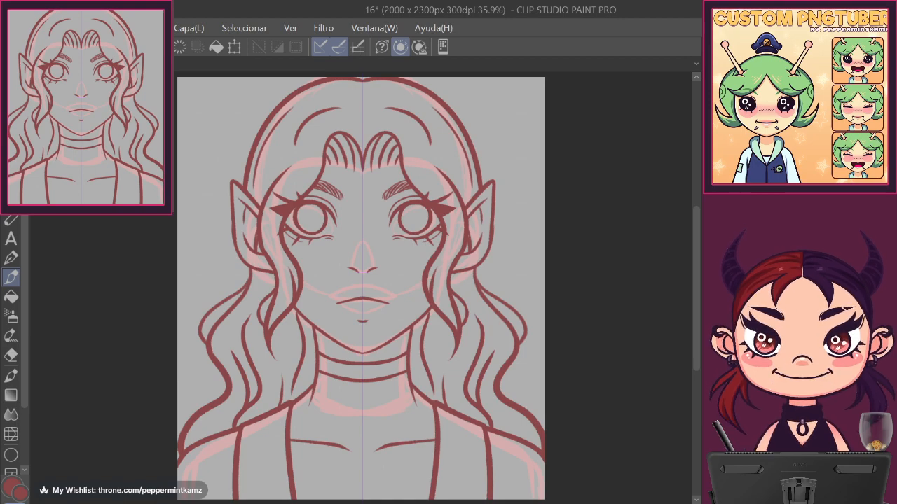
Switch to the near-black colour and recolour all the dark red line art with it.
key(x)
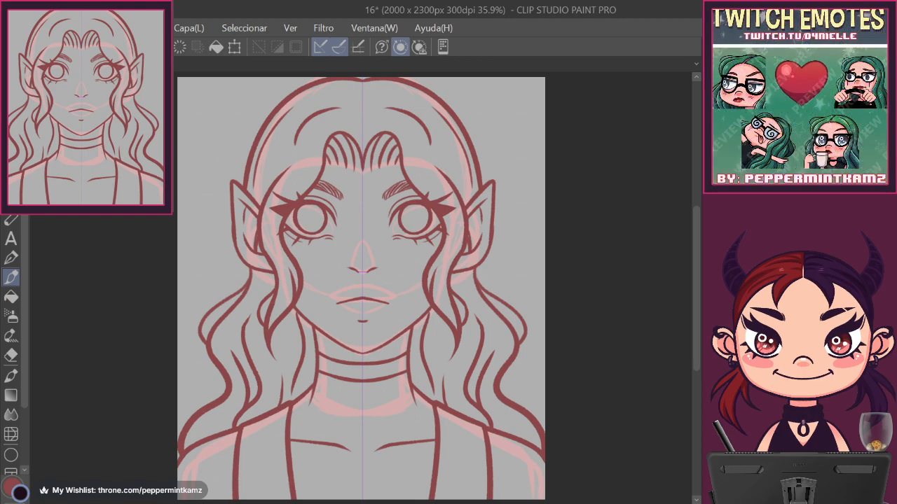
key(alt+Delete)
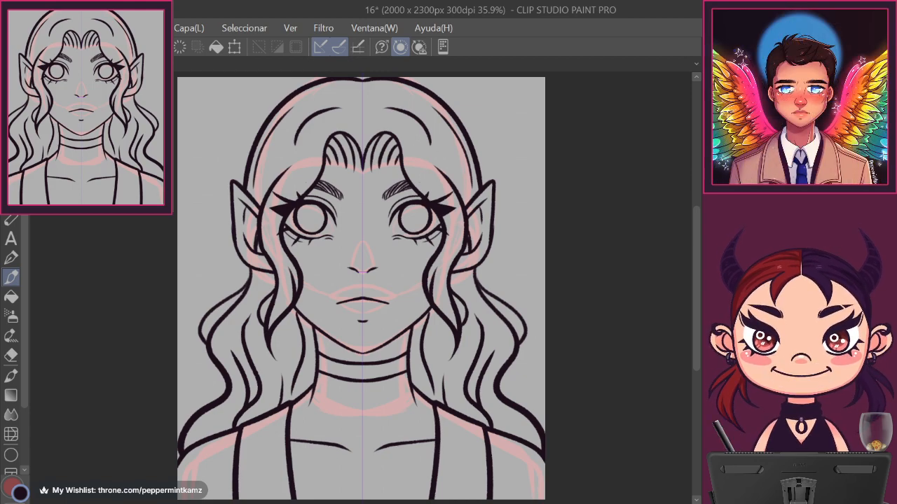
Try to add thicker curved strokes along the front locks from the hairline down towards the eyelashes and ears.
drag(396, 162, 421, 195)
drag(433, 156, 471, 195)
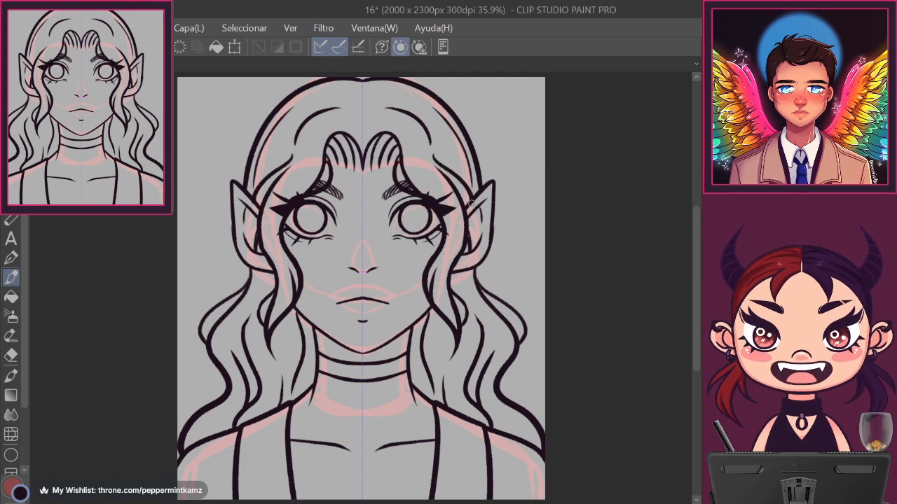
key(ctrl+z)
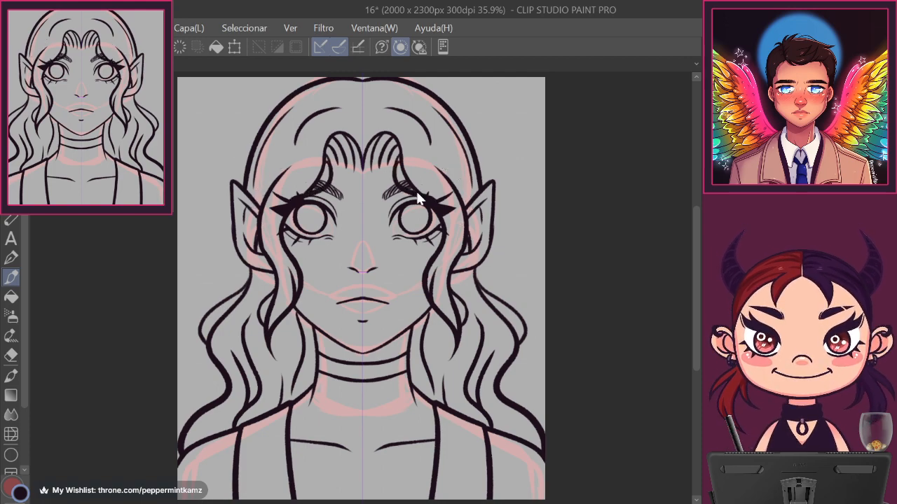
key(ctrl+z)
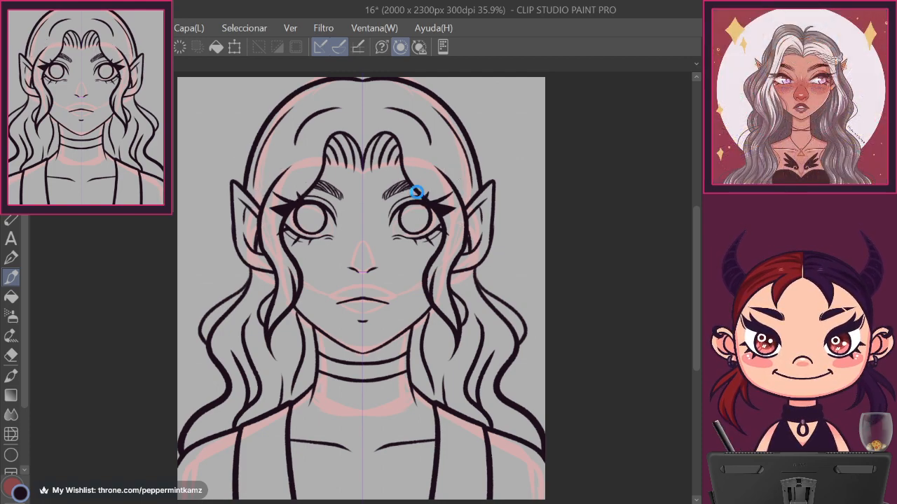
Save the drawing, then paint orange-brown along the front hairline, between the fringe strands and down the inner edges of the front locks.
key(ctrl+s)
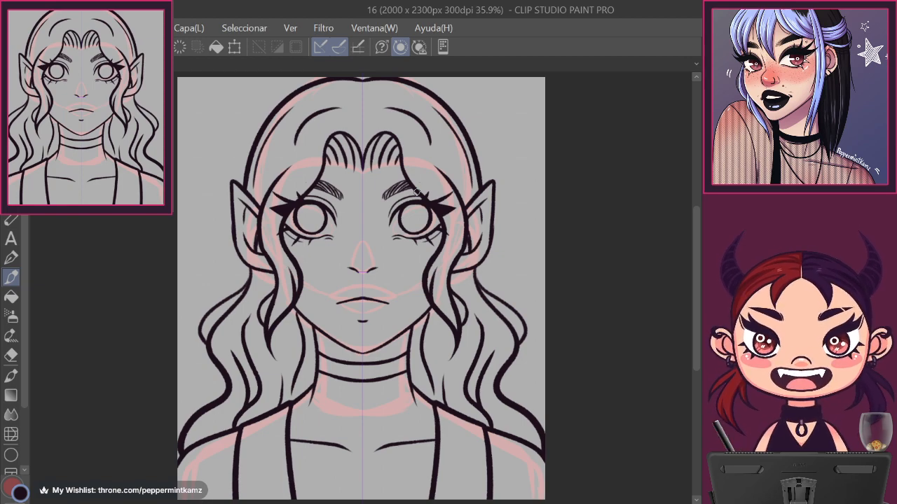
key(ctrl+2)
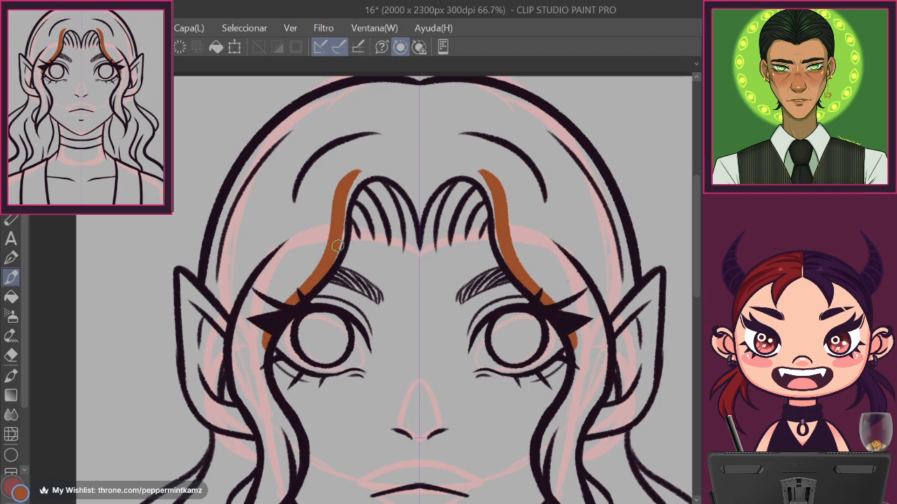
mouse_move(485, 199)
mouse_down()
mouse_move(469, 245)
mouse_move(481, 241)
mouse_up()
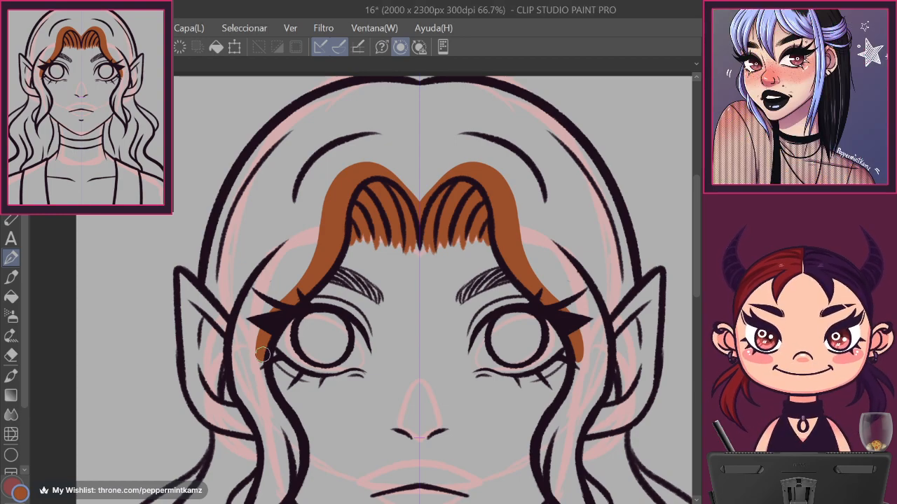
mouse_move(267, 345)
mouse_down()
mouse_move(276, 404)
mouse_move(262, 372)
mouse_move(302, 461)
mouse_move(323, 152)
mouse_move(343, 177)
mouse_move(333, 240)
mouse_move(366, 276)
mouse_up()
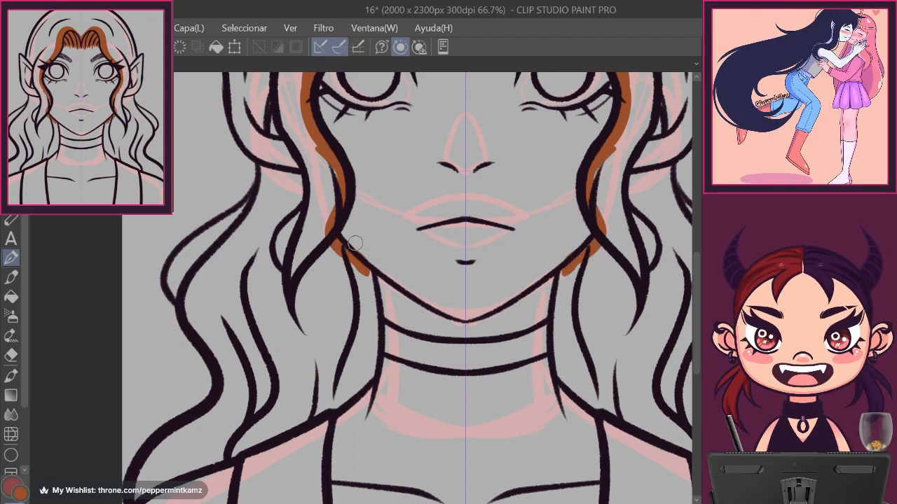
Trace the long hair's inside edge in orange-brown down the neck, along the shoulders and up the outer waves to the ears.
mouse_move(366, 270)
mouse_down()
mouse_move(372, 362)
mouse_move(381, 349)
mouse_move(367, 350)
mouse_move(374, 366)
mouse_move(348, 386)
mouse_move(372, 373)
mouse_move(331, 409)
mouse_up()
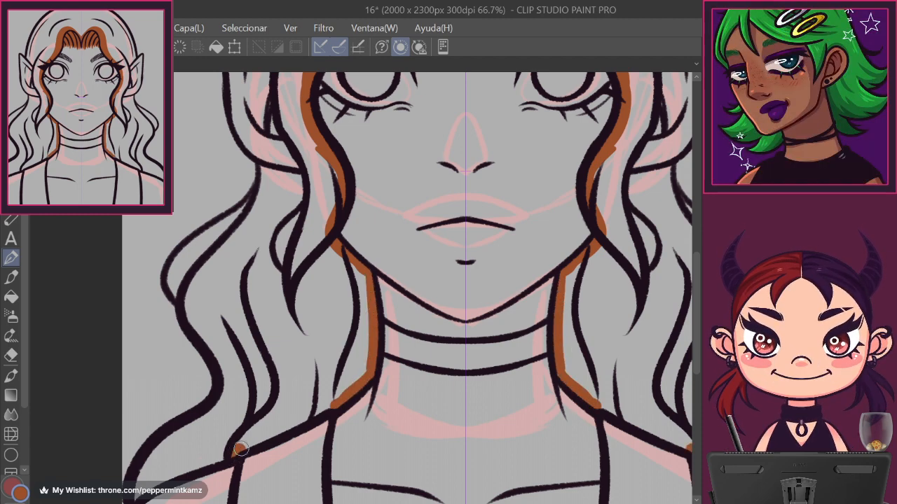
drag(234, 457, 342, 389)
drag(231, 456, 135, 485)
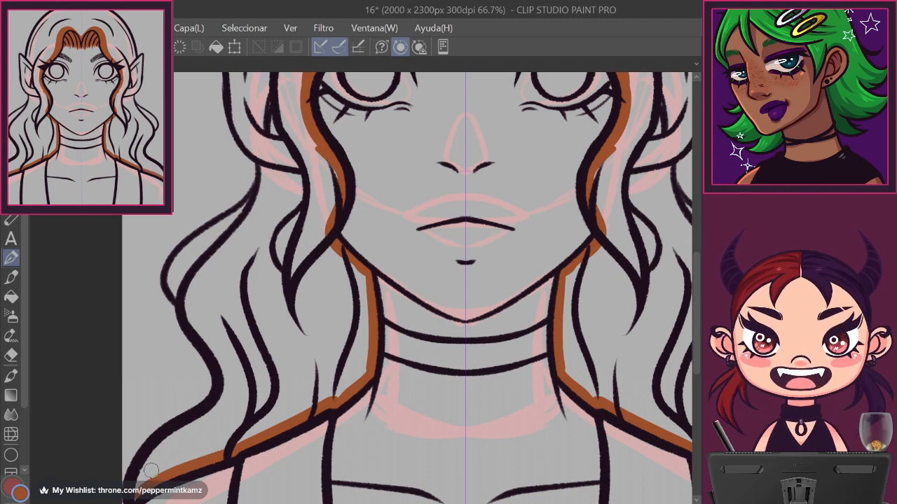
mouse_move(135, 485)
mouse_down()
mouse_move(146, 463)
mouse_move(231, 390)
mouse_move(192, 297)
mouse_move(207, 268)
mouse_move(188, 303)
mouse_move(259, 198)
mouse_move(265, 169)
mouse_move(309, 173)
mouse_up()
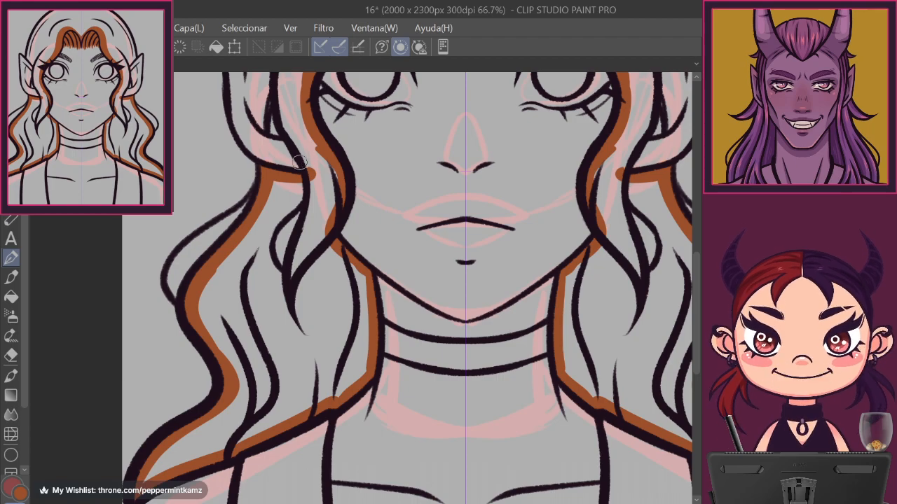
Close the orange-brown hair border beside the ears and along the inside of the head's outer outline up to the crown.
drag(435, 315, 444, 371)
drag(444, 175, 425, 425)
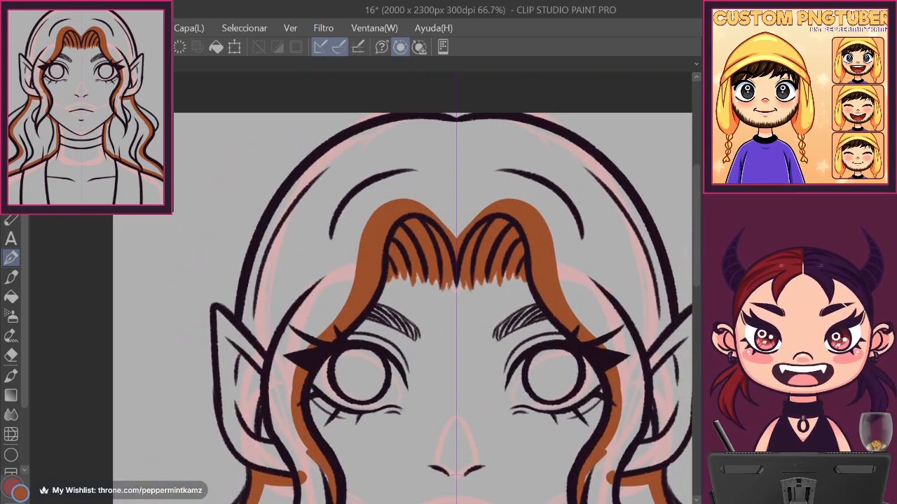
mouse_move(298, 478)
mouse_down()
mouse_move(272, 388)
mouse_move(286, 332)
mouse_move(281, 321)
mouse_move(247, 326)
mouse_move(273, 344)
mouse_up()
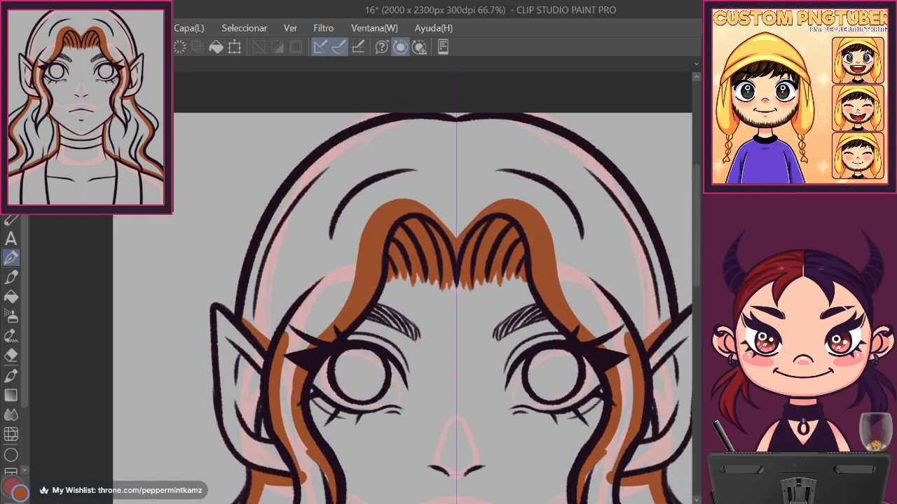
drag(379, 234, 379, 262)
mouse_move(245, 350)
mouse_down()
mouse_move(248, 308)
mouse_move(360, 165)
mouse_move(285, 236)
mouse_up()
drag(361, 165, 456, 156)
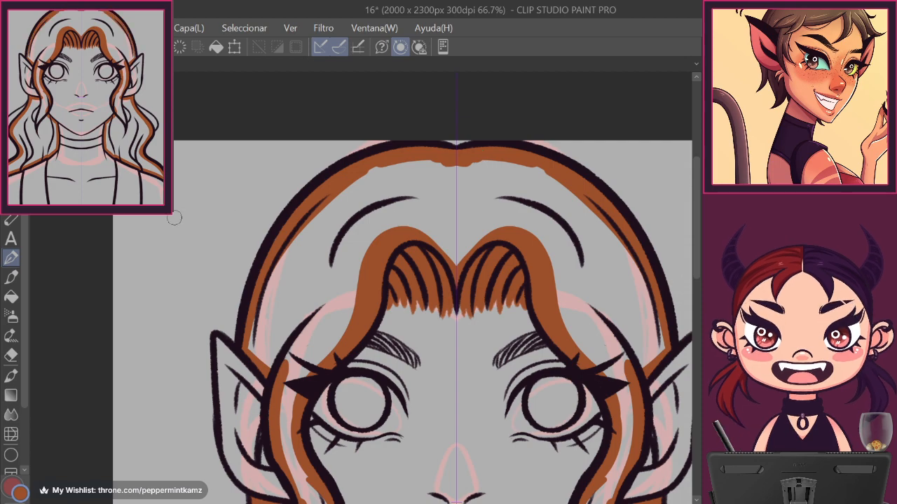
Fill the enclosed hair area with the orange-brown colour.
click(11, 297)
click(478, 206)
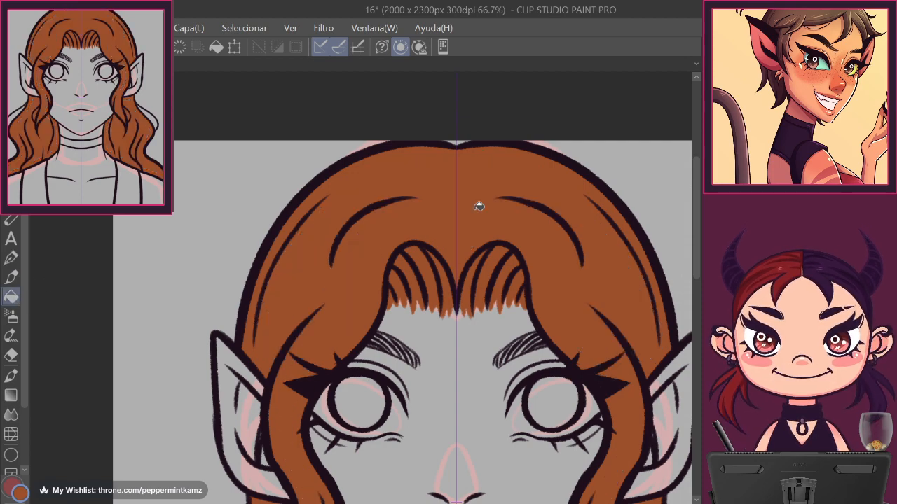
key(ctrl+0)
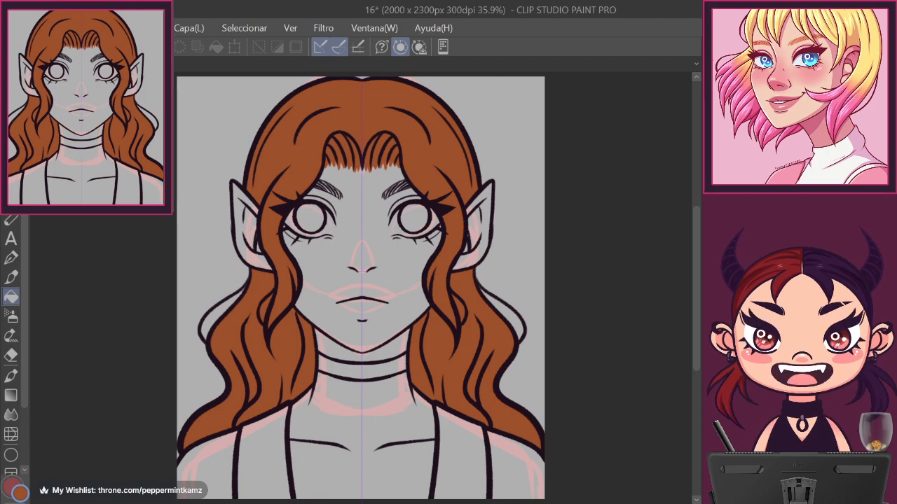
Remove the hatched eyebrows above both eyes and turn off snapping to the symmetry ruler.
click(19, 278)
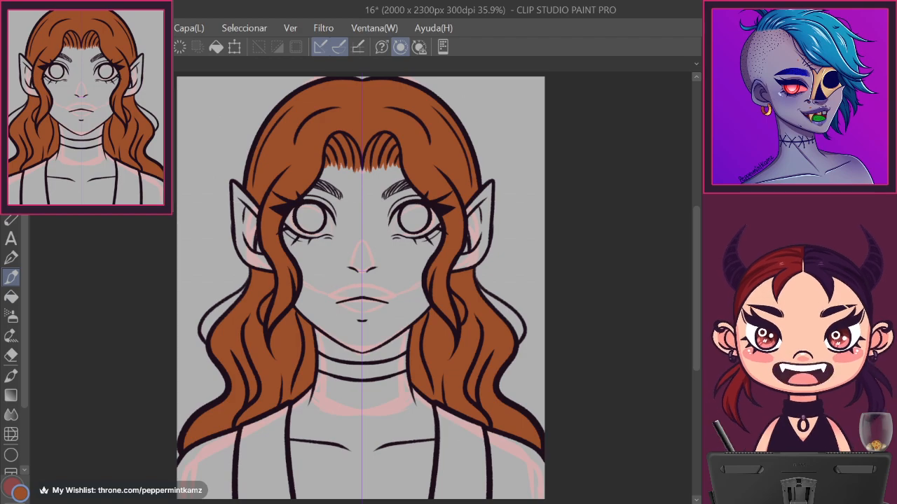
key(ctrl+plus)
key(ctrl+plus)
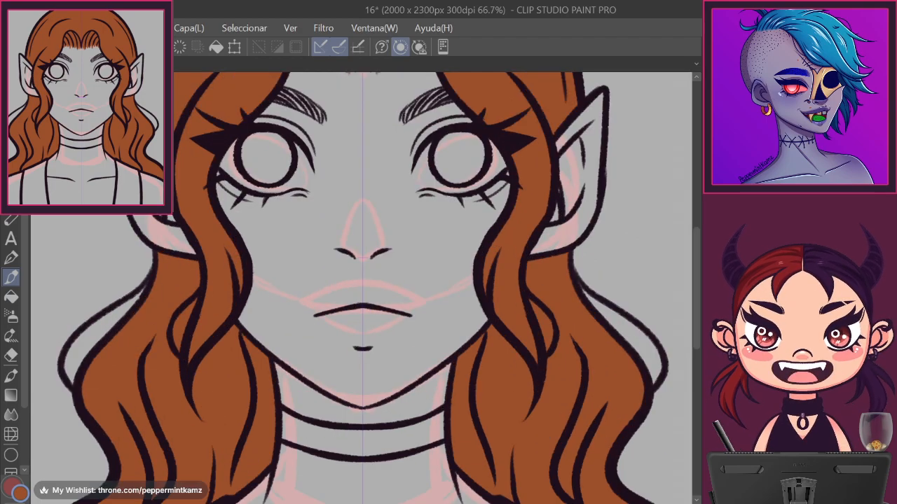
key(ctrl+plus)
scroll(361, 287, up, 5)
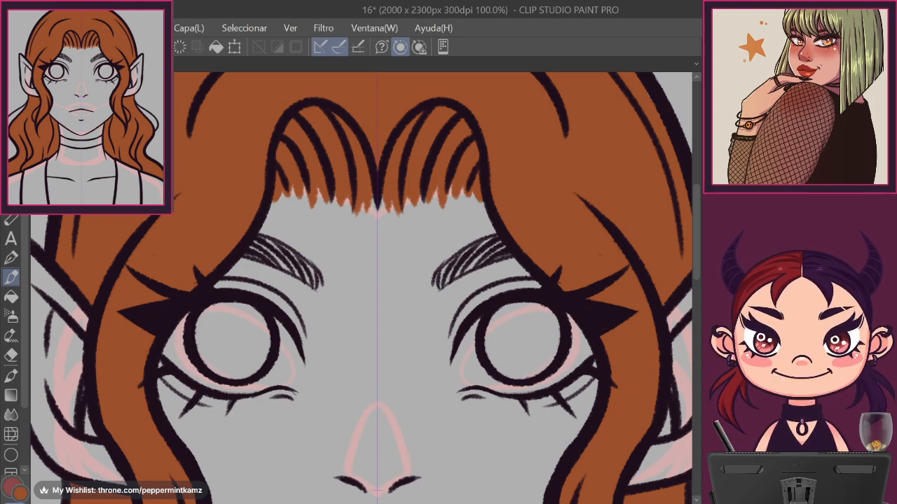
mouse_move(489, 234)
mouse_down()
mouse_move(499, 254)
mouse_move(485, 252)
mouse_up()
key(ctrl+z)
key(ctrl+z)
key(ctrl+z)
key(ctrl+z)
key(ctrl+z)
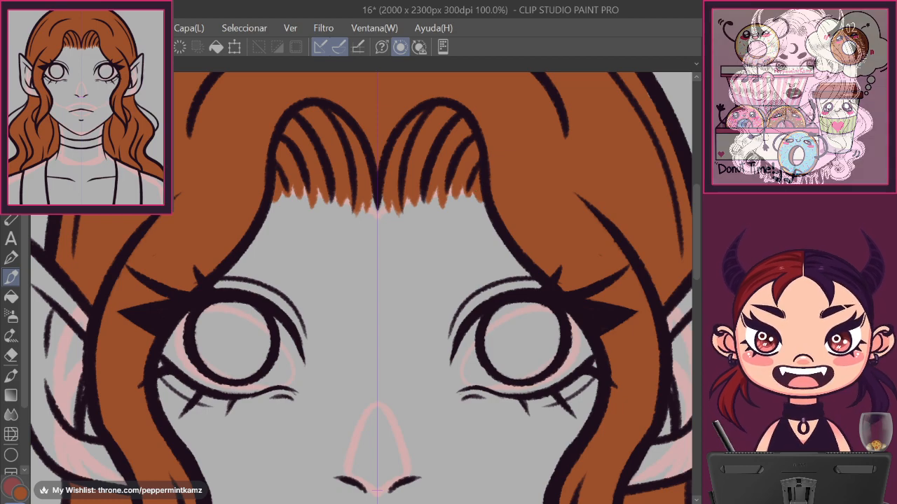
key(ctrl+2)
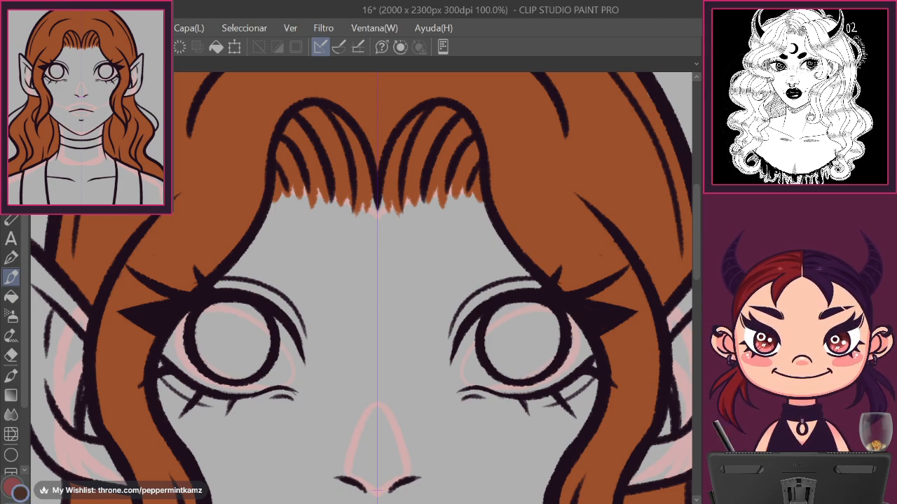
key(ctrl+2)
key(ctrl+minus)
key(ctrl+minus)
key(ctrl+minus)
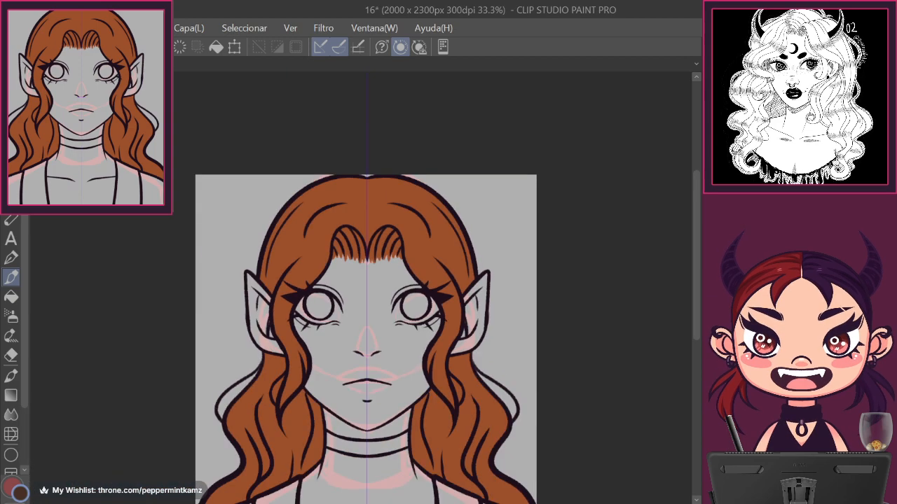
key(ctrl+plus)
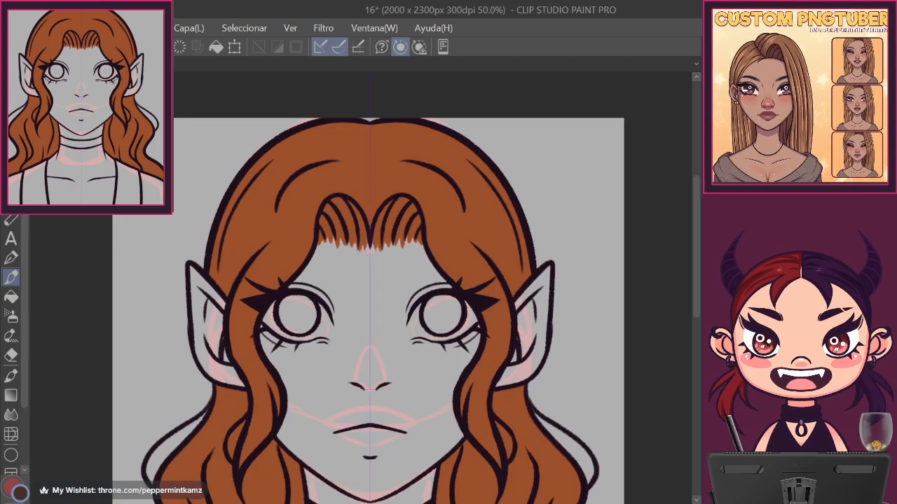
key(ctrl+plus)
mouse_move(417, 289)
mouse_down()
mouse_move(426, 267)
mouse_move(419, 285)
mouse_move(457, 261)
mouse_move(475, 231)
mouse_move(467, 255)
mouse_move(431, 279)
mouse_move(481, 259)
mouse_move(420, 282)
mouse_move(466, 268)
mouse_up()
key(ctrl+z)
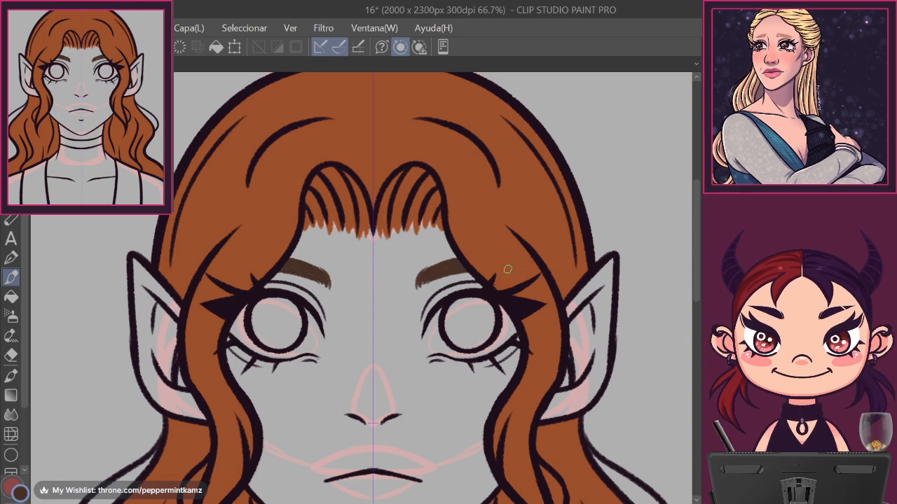
key(Delete)
Paint symmetrical dark brown eyebrows above the eyes, with short hair-like strokes at their inner ends.
click(444, 287)
scroll(364, 291, up, 2)
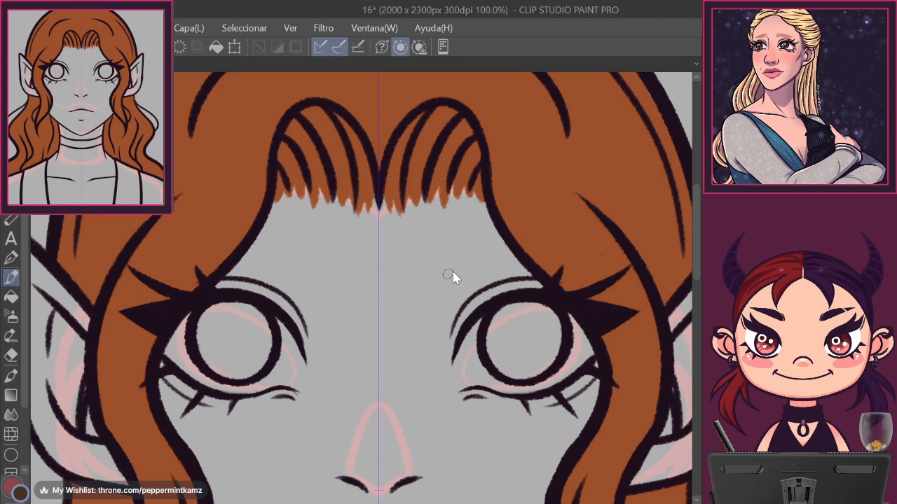
drag(448, 276, 433, 288)
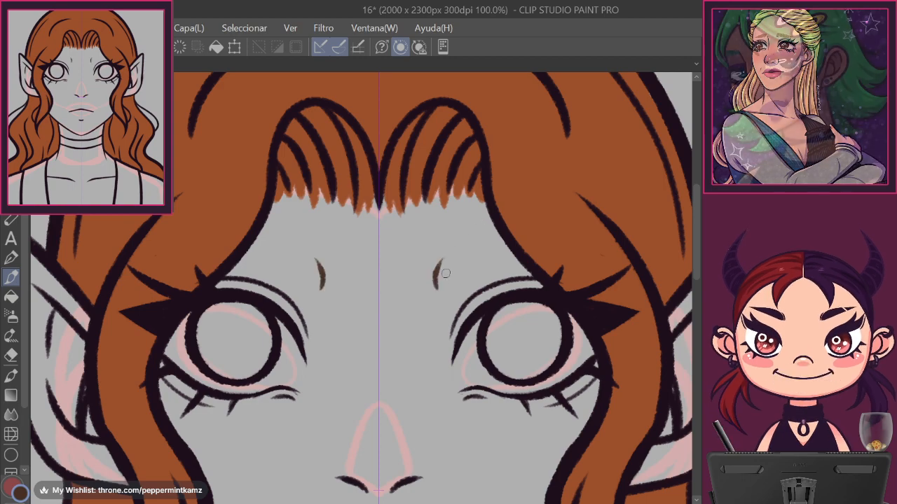
drag(462, 249, 439, 288)
key(ctrl+z)
mouse_move(473, 251)
mouse_down()
mouse_move(438, 289)
mouse_move(445, 286)
mouse_up()
mouse_move(515, 252)
mouse_down()
mouse_move(444, 285)
mouse_move(481, 257)
mouse_move(465, 270)
mouse_up()
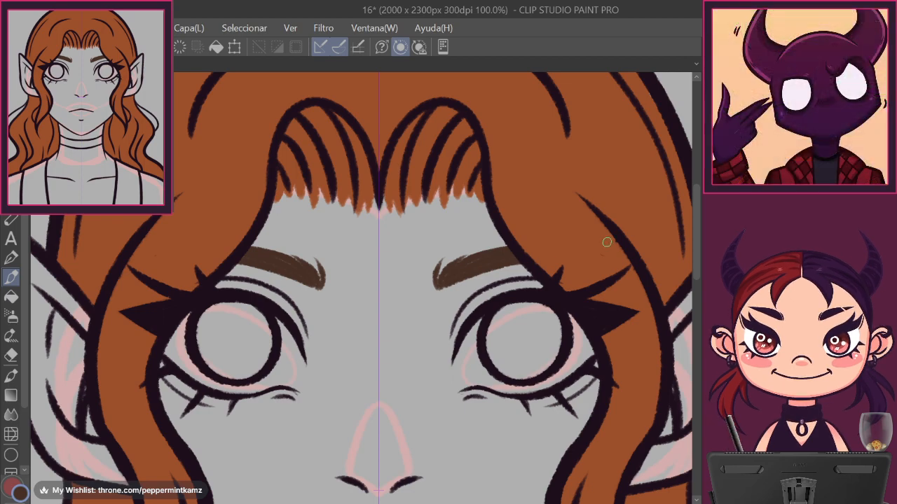
drag(435, 266, 434, 289)
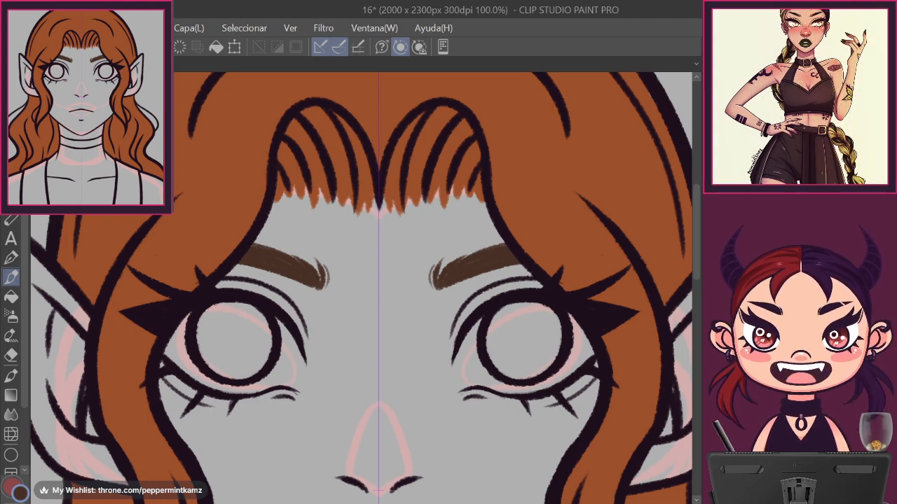
Paint full, rounded lips in muted red around the mouth line, symmetrically on both sides.
key(ctrl+Tab)
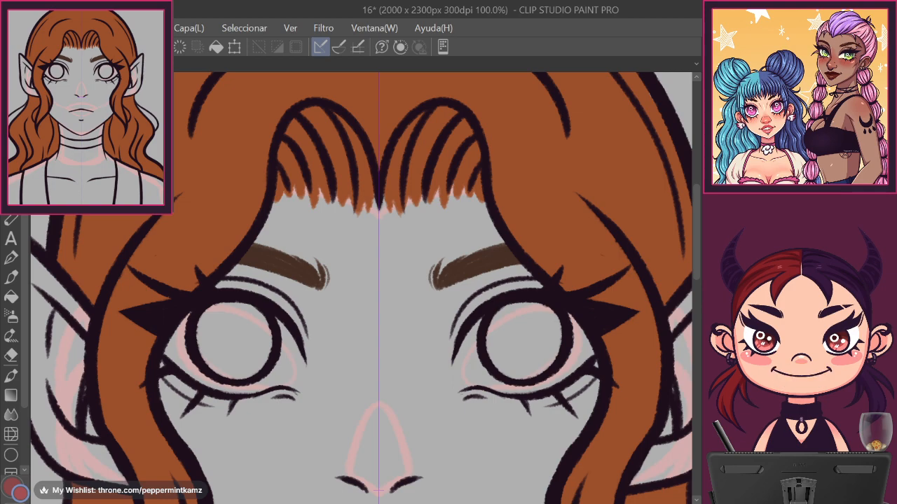
key(ctrl+minus)
drag(511, 414, 502, 308)
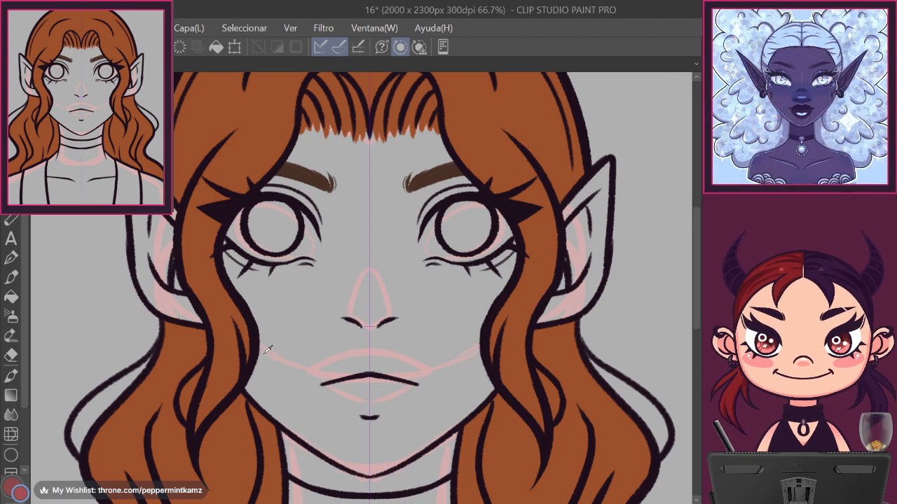
click(11, 278)
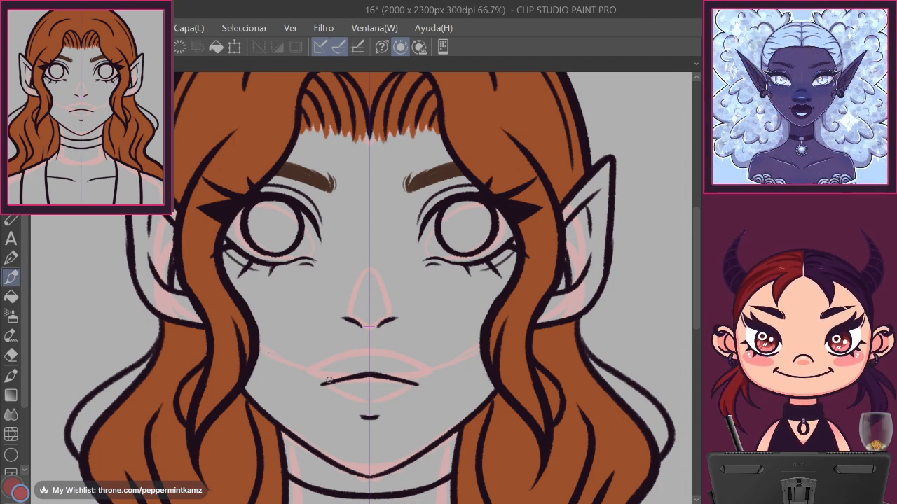
drag(326, 379, 414, 374)
key(ctrl+z)
mouse_move(327, 380)
mouse_down()
mouse_move(380, 360)
mouse_move(340, 374)
mouse_move(383, 369)
mouse_move(326, 382)
mouse_move(355, 348)
mouse_up()
mouse_move(354, 380)
mouse_down()
mouse_move(346, 381)
mouse_move(363, 396)
mouse_move(413, 384)
mouse_move(386, 414)
mouse_move(417, 379)
mouse_up()
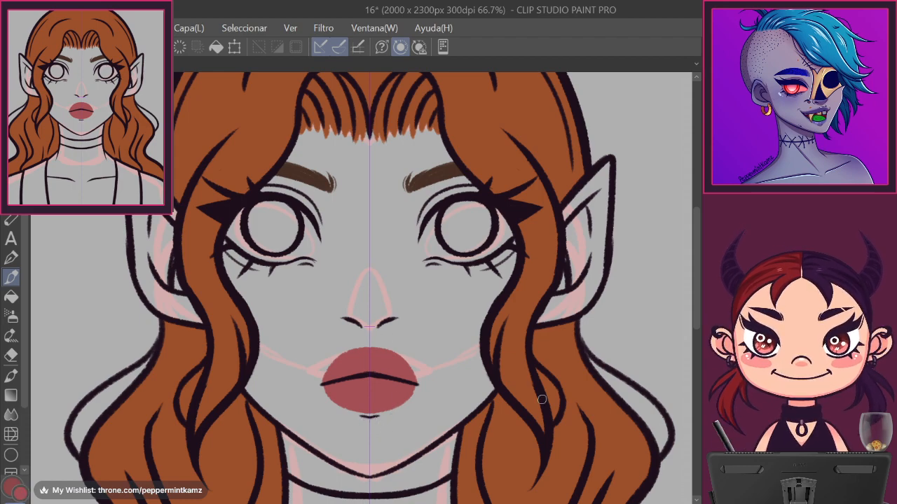
Widen the short dark line below the lower lip, trim it to thin tapered ends, and save the file.
alt+click(501, 390)
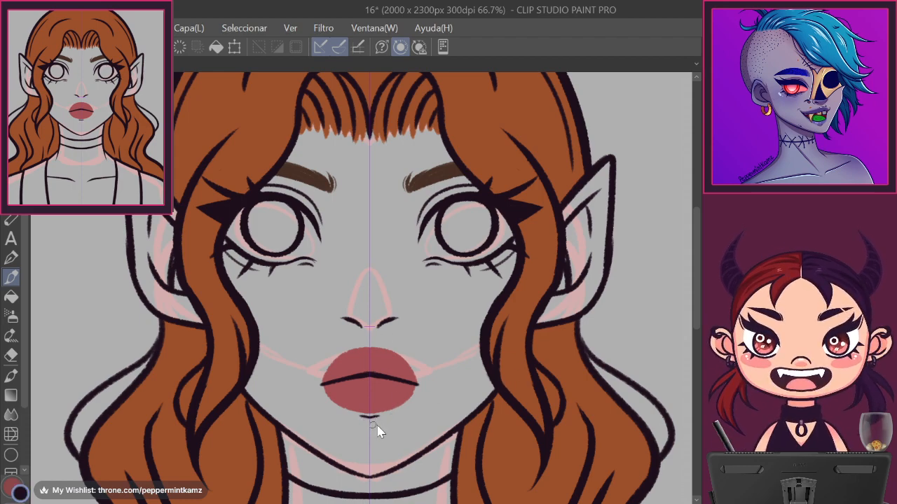
mouse_move(364, 419)
mouse_down()
mouse_move(385, 417)
mouse_move(354, 417)
mouse_up()
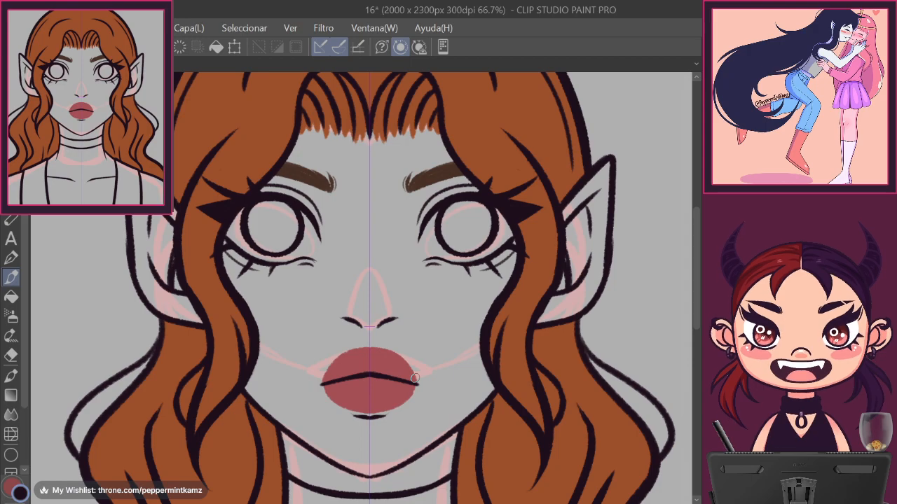
key(ctrl+plus)
key(ctrl+plus)
mouse_move(457, 432)
mouse_down()
mouse_move(511, 237)
mouse_move(349, 399)
mouse_up()
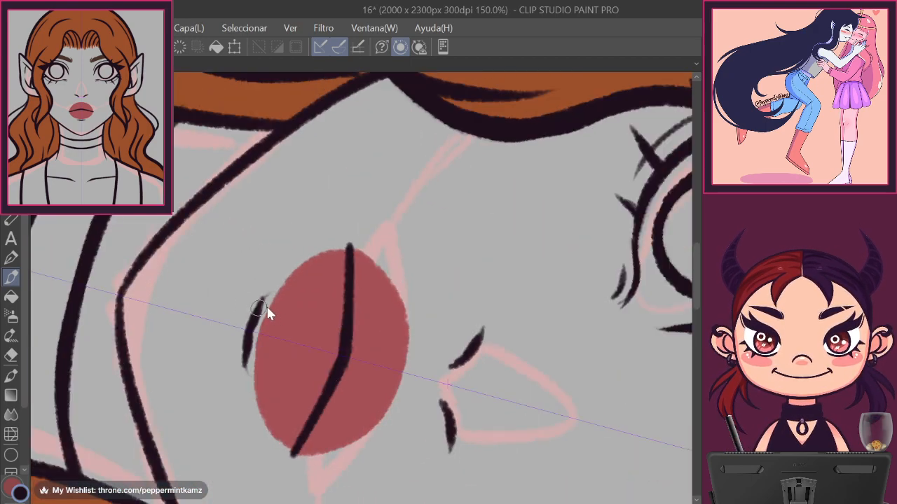
key(c)
drag(252, 339, 248, 369)
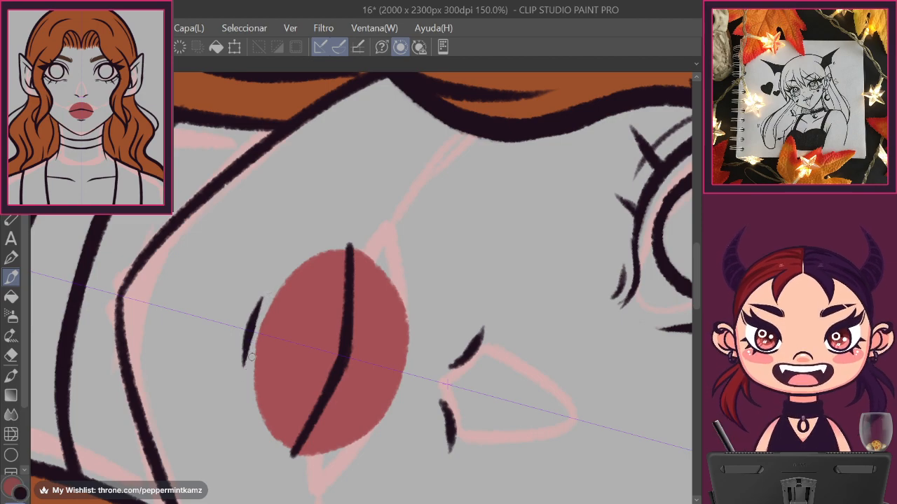
key(ctrl+@)
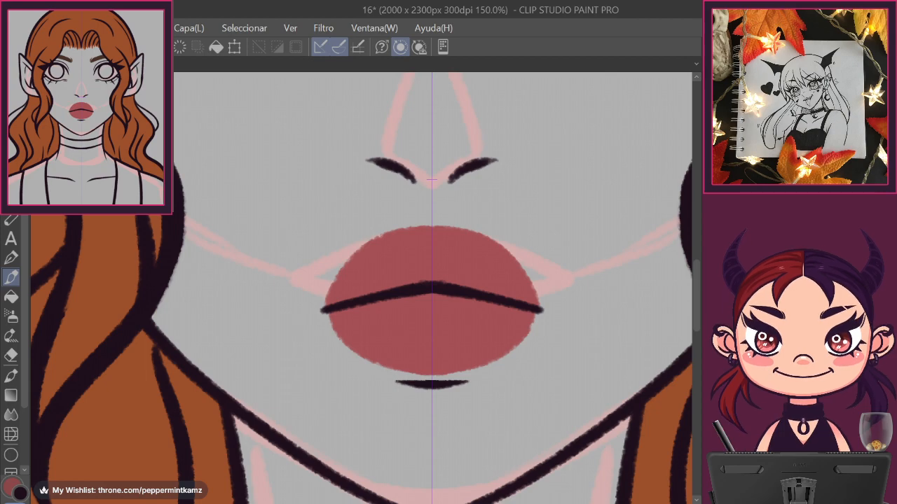
key(ctrl+s)
On a new layer, paint a peach skin tone along the inside of both pointed ears' outlines.
key(ctrl+minus)
key(ctrl+minus)
mouse_move(360, 280)
mouse_down()
mouse_move(370, 327)
mouse_move(407, 354)
mouse_up()
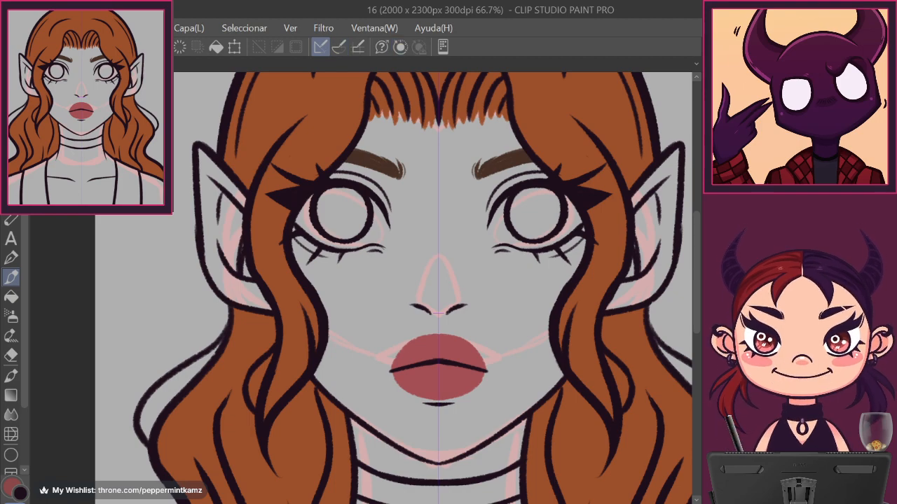
key(i)
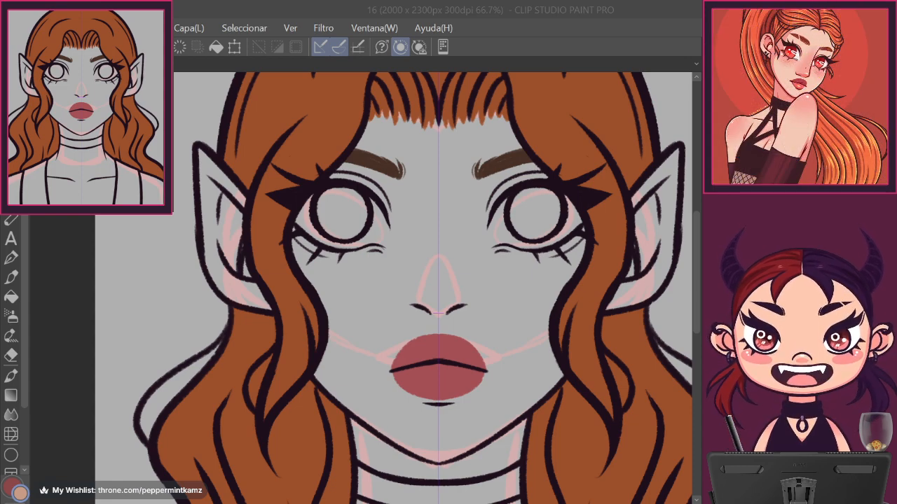
click(536, 419)
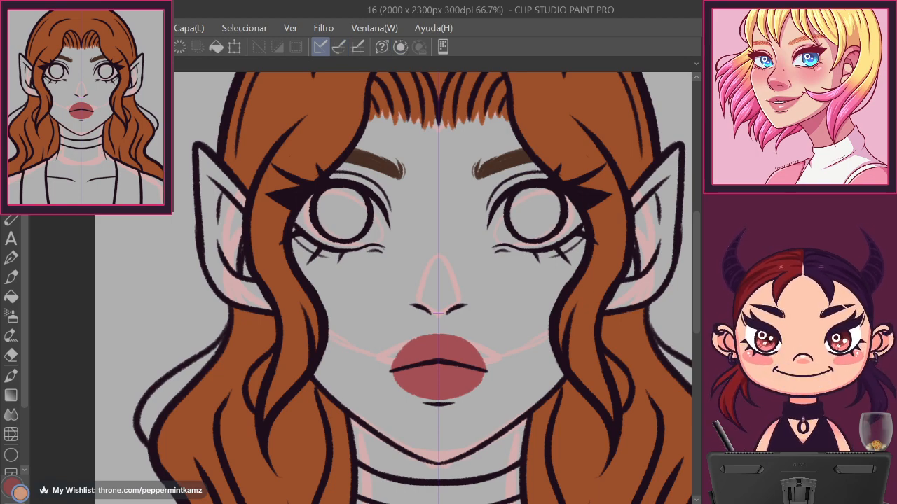
click(10, 277)
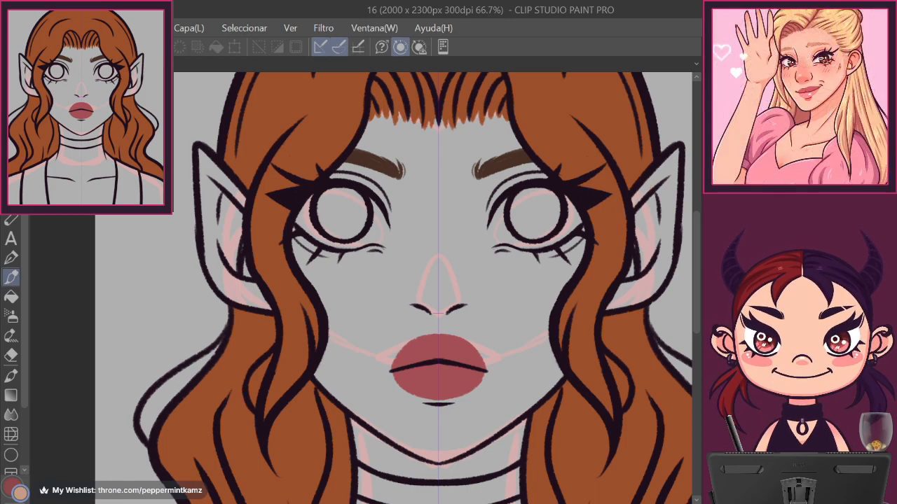
key(ctrl+shift+n)
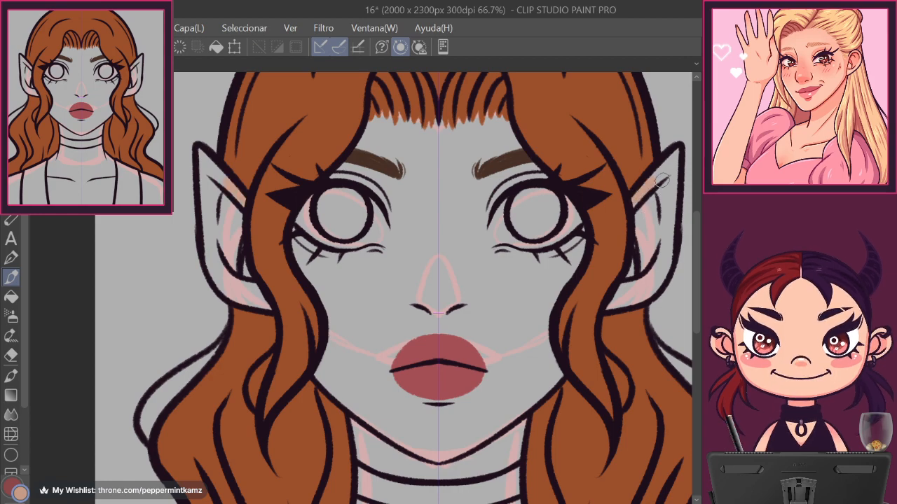
mouse_move(676, 157)
mouse_down()
mouse_move(664, 266)
mouse_move(643, 295)
mouse_move(608, 308)
mouse_up()
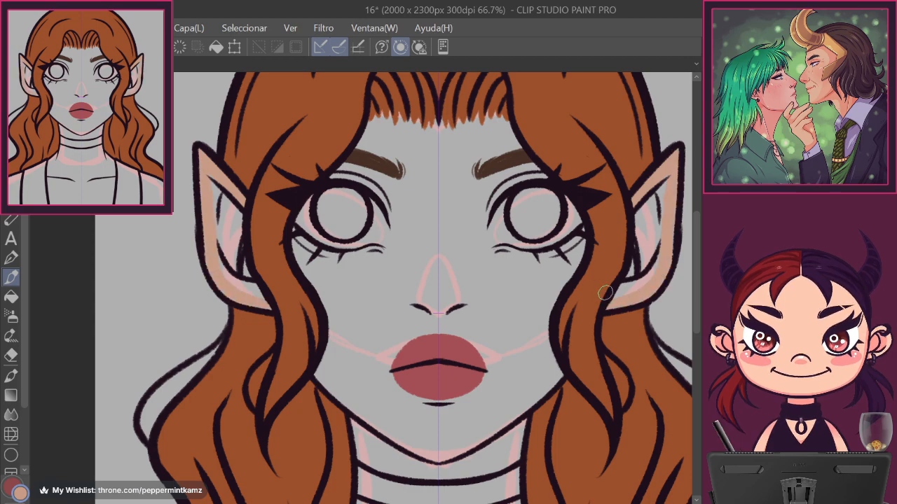
Paint the skin tone along the jaw and the neck edges above and below the choker.
click(11, 258)
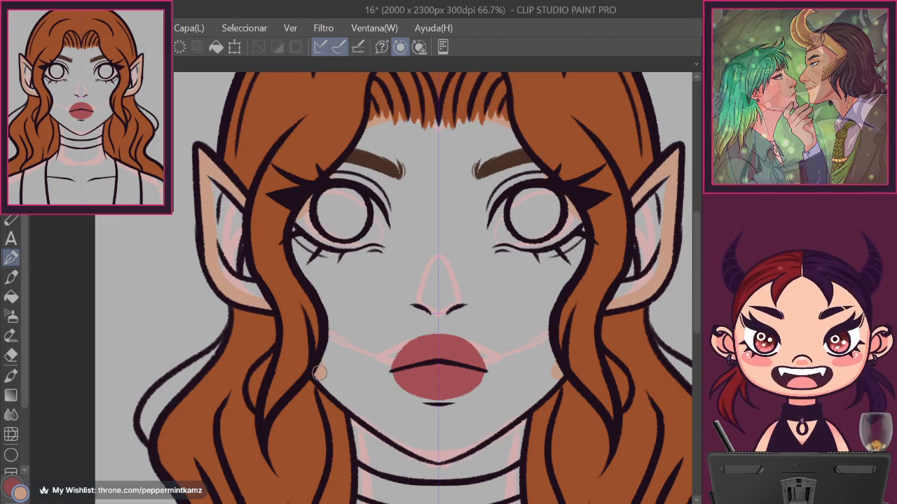
drag(319, 368, 362, 421)
drag(426, 420, 420, 280)
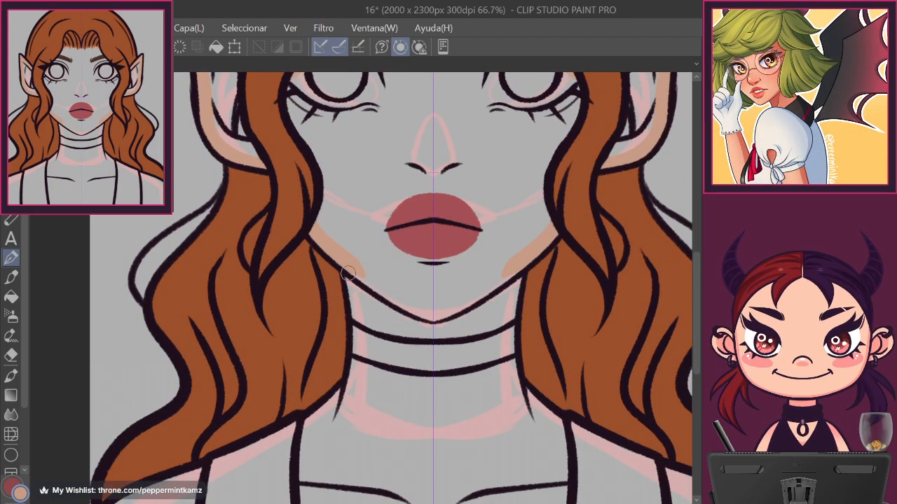
mouse_move(357, 318)
mouse_down()
mouse_move(411, 335)
mouse_move(526, 314)
mouse_up()
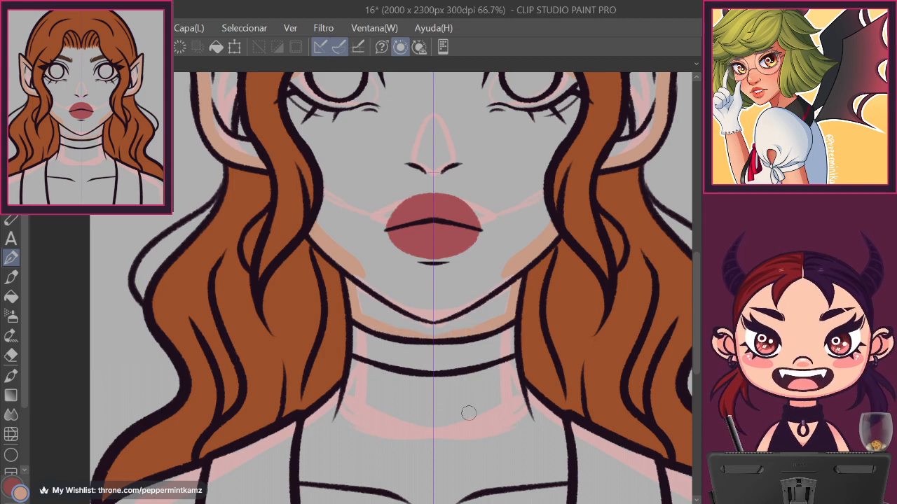
drag(467, 413, 488, 273)
mouse_move(382, 291)
mouse_down()
mouse_move(420, 293)
mouse_move(504, 295)
mouse_move(553, 284)
mouse_up()
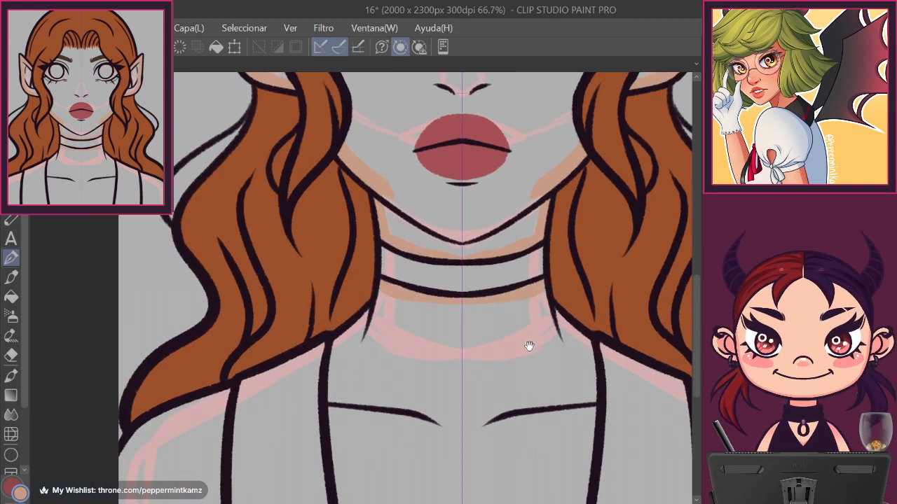
Paint the skin tone along the neck sides, the inner edges of the straps and the outlines of the shoulders.
drag(530, 346, 508, 248)
mouse_move(377, 226)
mouse_down()
mouse_move(369, 245)
mouse_move(341, 271)
mouse_move(330, 327)
mouse_move(350, 456)
mouse_up()
drag(335, 402, 341, 465)
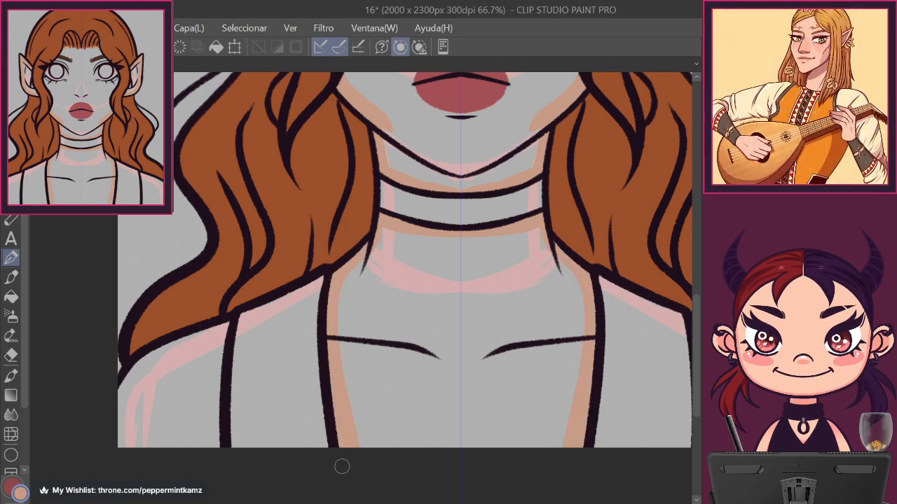
drag(225, 323, 214, 447)
mouse_move(234, 319)
mouse_down()
mouse_move(165, 350)
mouse_move(121, 403)
mouse_up()
Fill the enclosed chest, neck, face and ear areas with the peach skin tone.
click(10, 297)
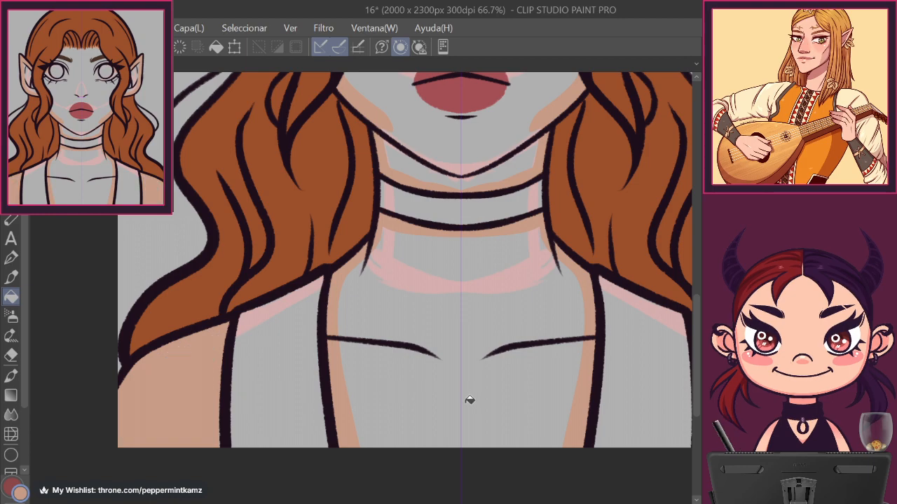
click(447, 413)
mouse_move(430, 305)
mouse_down()
mouse_move(396, 497)
mouse_move(381, 499)
mouse_up()
click(474, 305)
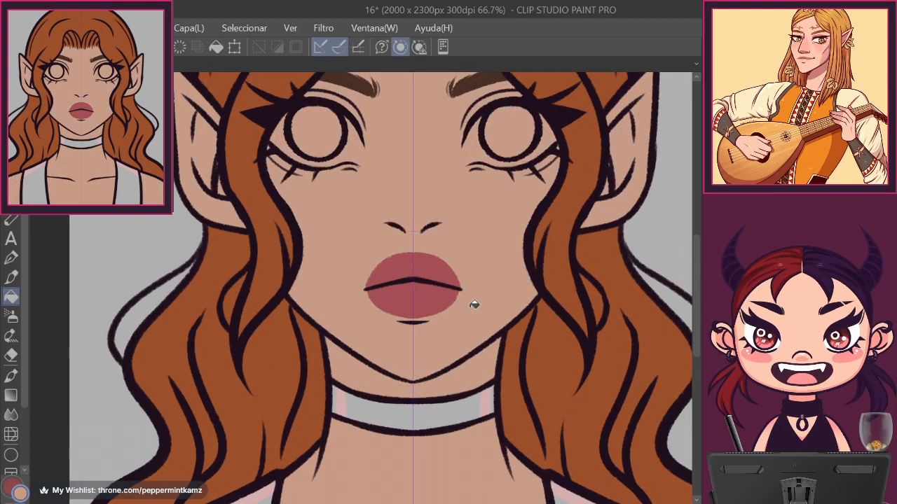
Erase the skin tone from inside both eyes up to the eye outlines, and save the illustration.
click(10, 277)
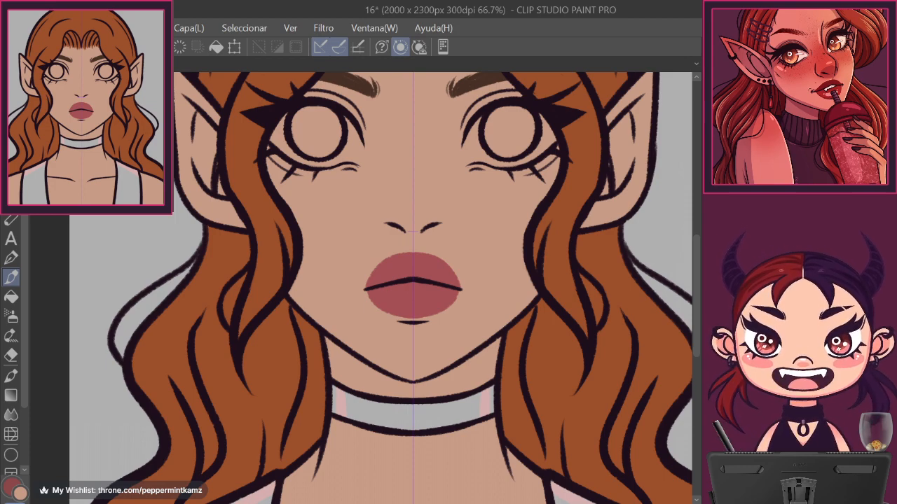
mouse_move(470, 147)
mouse_down()
mouse_move(486, 117)
mouse_move(469, 154)
mouse_move(497, 155)
mouse_move(509, 145)
mouse_move(492, 141)
mouse_move(493, 128)
mouse_move(475, 148)
mouse_move(500, 120)
mouse_move(489, 142)
mouse_move(523, 127)
mouse_move(488, 148)
mouse_move(509, 131)
mouse_move(491, 130)
mouse_move(508, 112)
mouse_move(527, 123)
mouse_up()
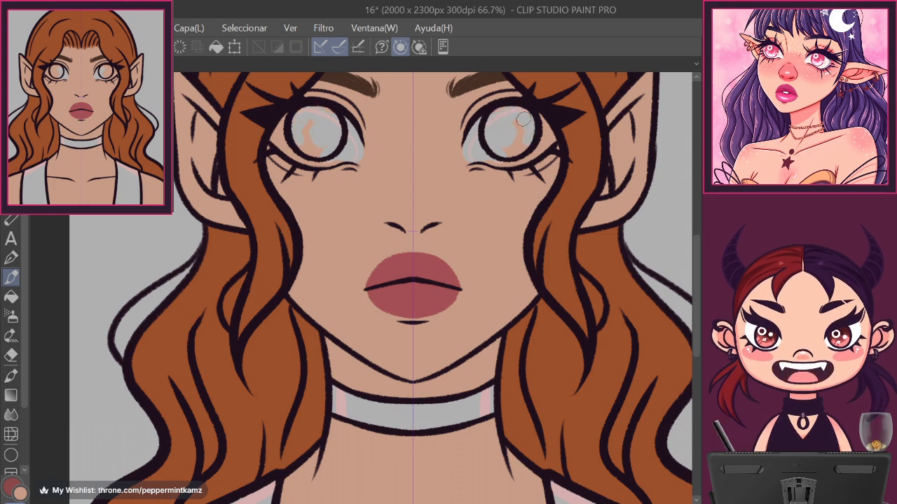
key(ctrl+z)
mouse_move(562, 131)
mouse_down()
mouse_move(487, 154)
mouse_move(515, 161)
mouse_move(539, 145)
mouse_move(549, 116)
mouse_up()
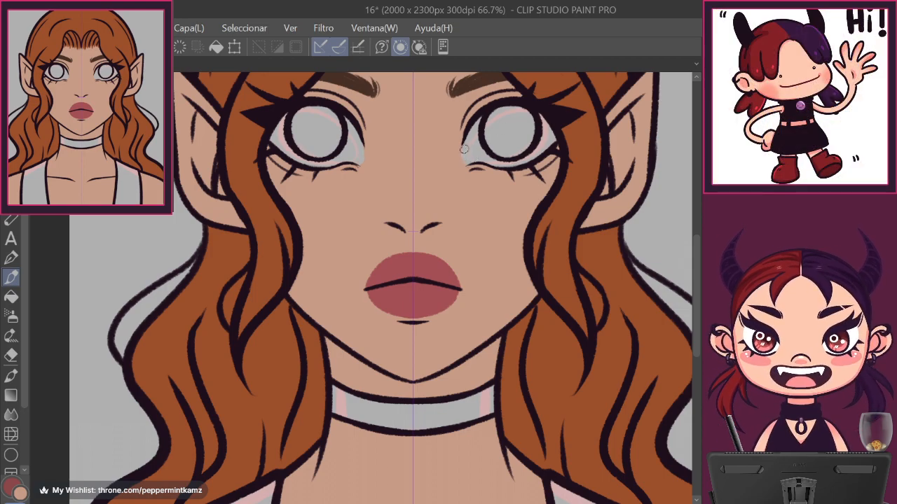
key(ctrl+0)
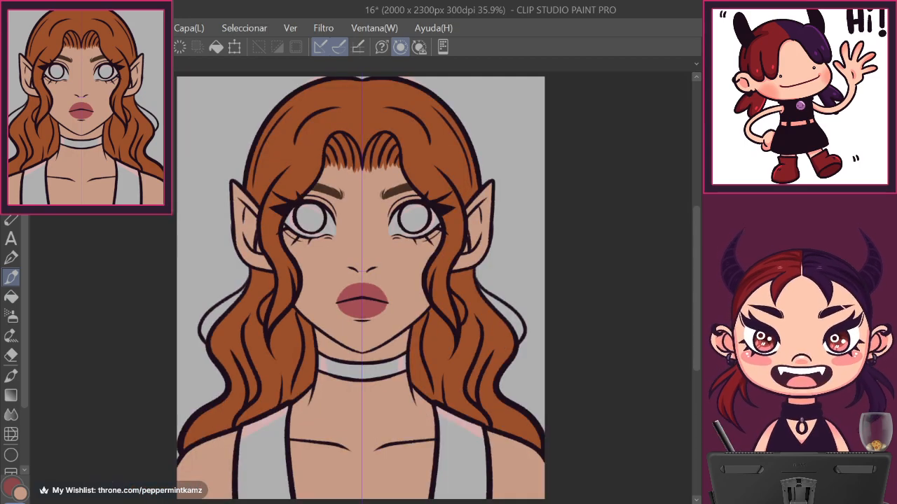
key(ctrl+s)
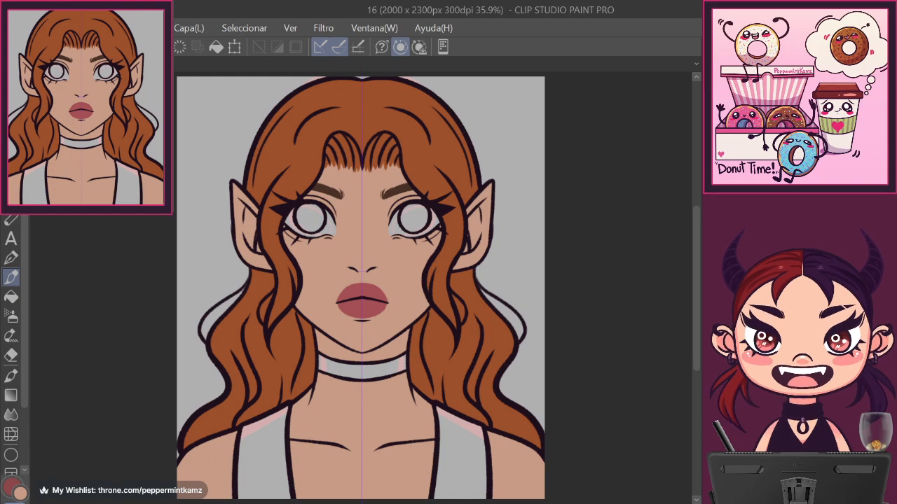
key(ctrl+2)
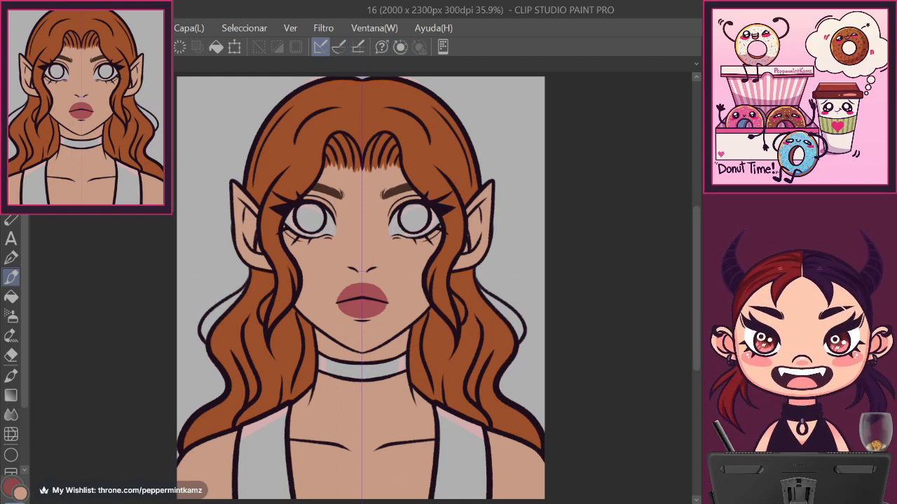
Paint the whites of both eyes a pale off-white on a new layer, keeping the irises clear.
key(i)
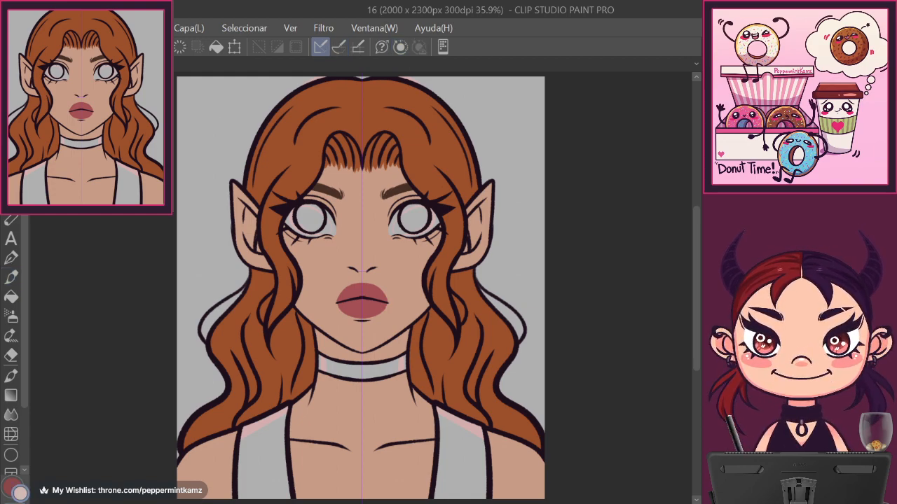
key(ctrl+2)
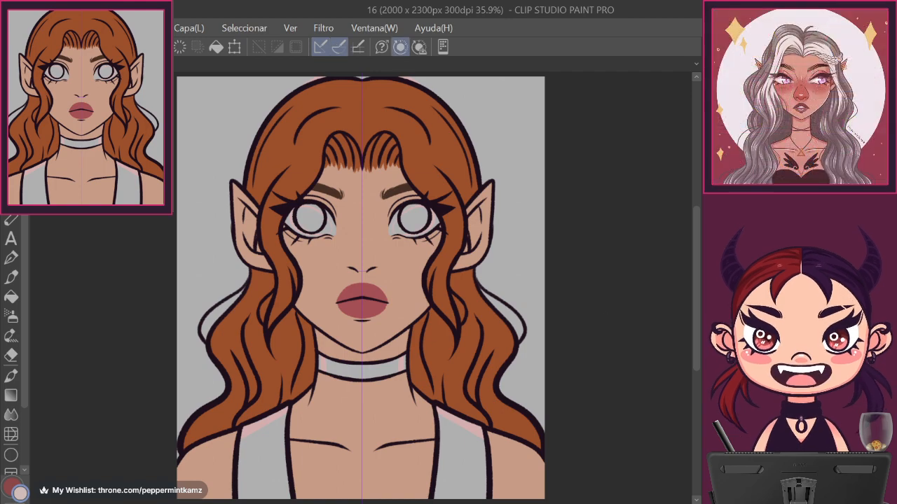
key(ctrl+shift+n)
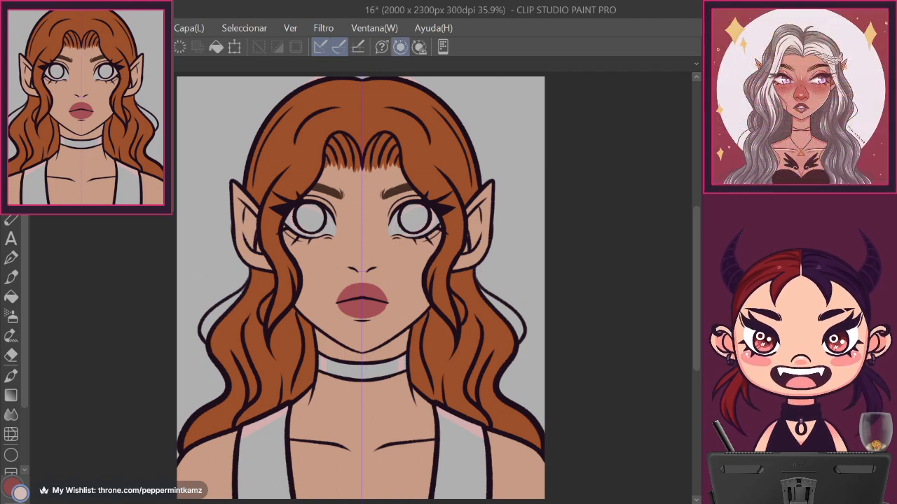
drag(627, 173, 677, 253)
key(ctrl+plus)
key(ctrl+plus)
key(ctrl+plus)
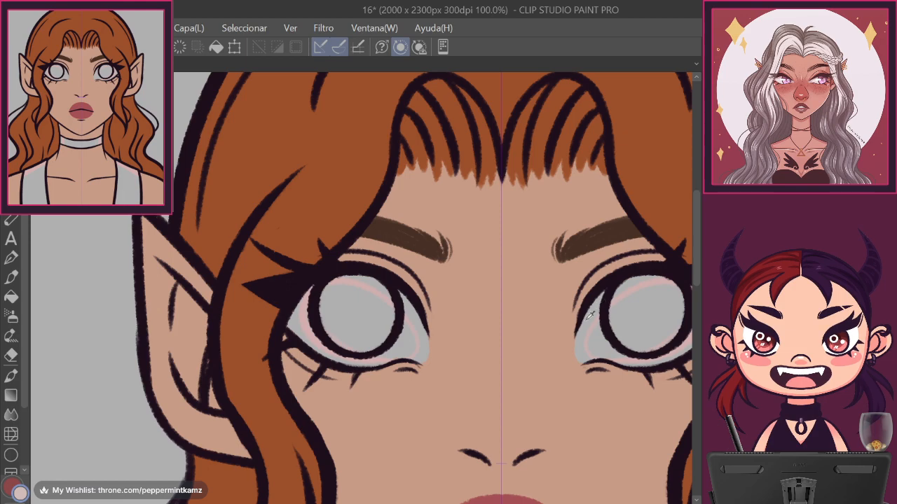
click(11, 277)
mouse_move(597, 293)
mouse_down()
mouse_move(589, 358)
mouse_move(577, 350)
mouse_move(584, 366)
mouse_move(648, 356)
mouse_move(526, 376)
mouse_move(499, 365)
mouse_move(481, 337)
mouse_move(510, 365)
mouse_move(502, 352)
mouse_move(588, 347)
mouse_move(549, 361)
mouse_move(585, 338)
mouse_up()
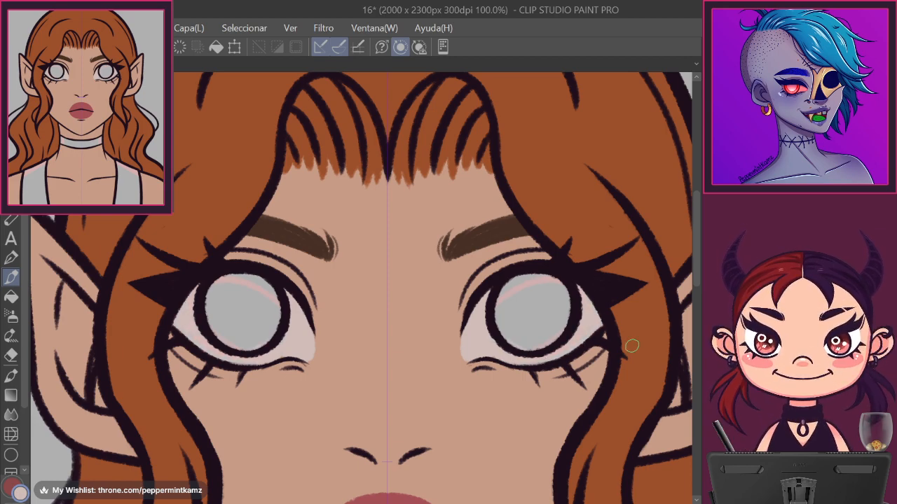
drag(524, 344, 533, 308)
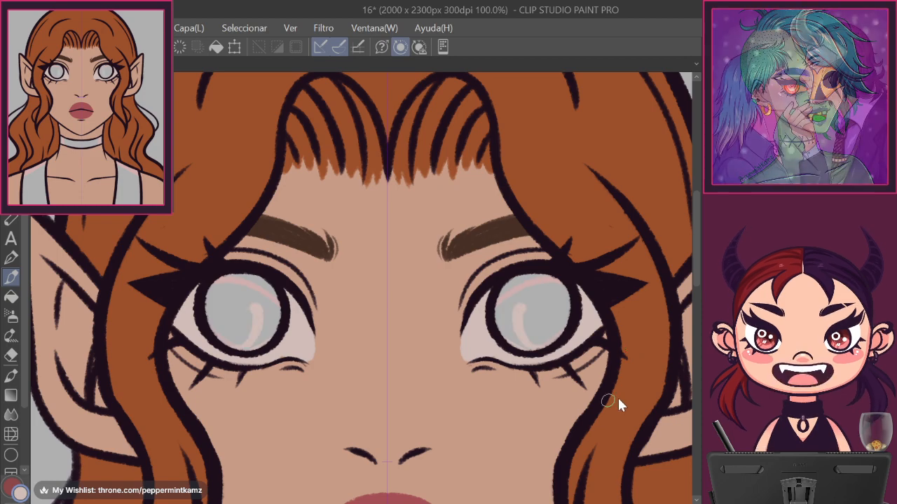
key(ctrl+z)
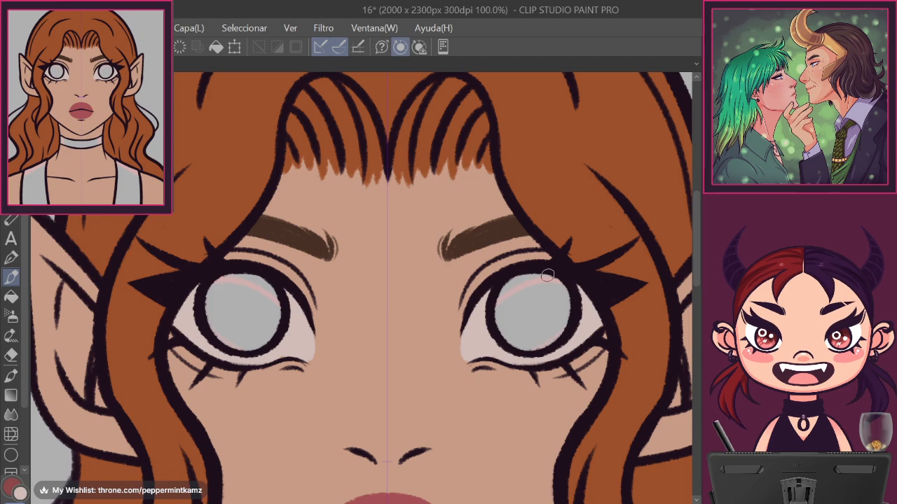
Sample the brown of the eyebrows and paint both irises with it.
key(ctrl+0)
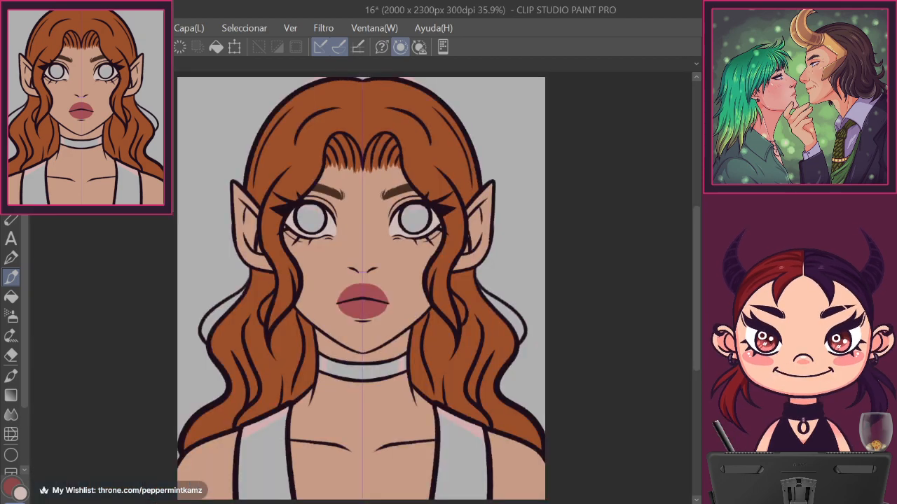
key(ctrl+s)
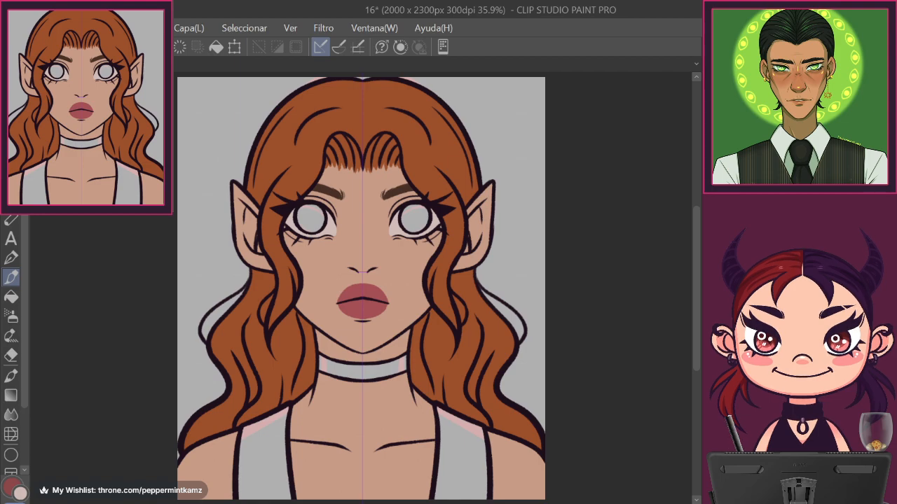
key(i)
click(329, 191)
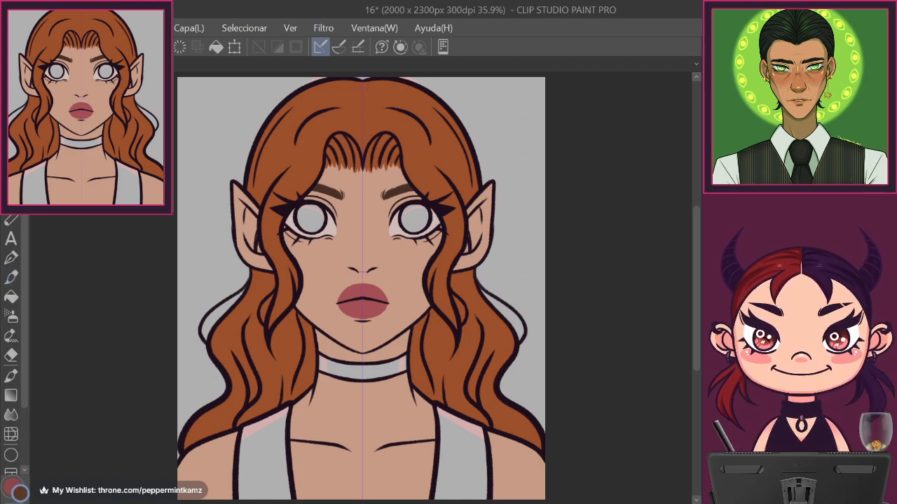
key(b)
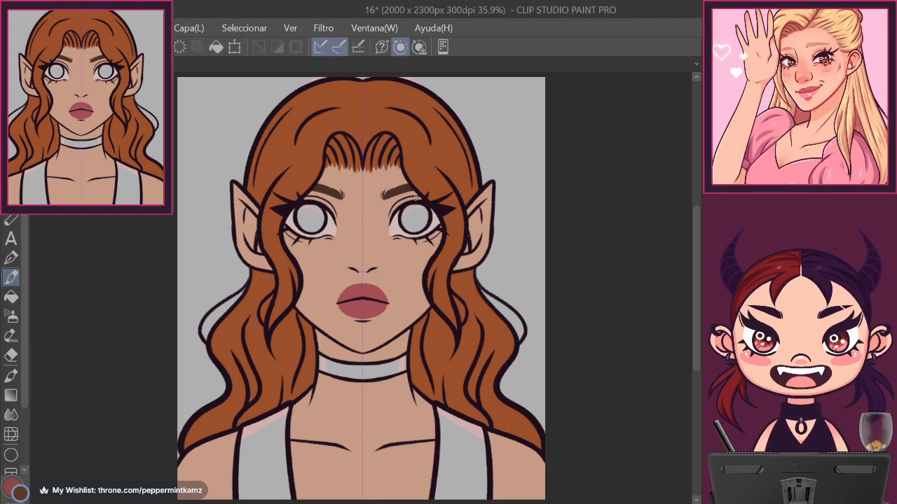
mouse_move(398, 190)
mouse_down()
mouse_move(413, 229)
mouse_move(428, 214)
mouse_move(413, 220)
mouse_up()
key(ctrl+z)
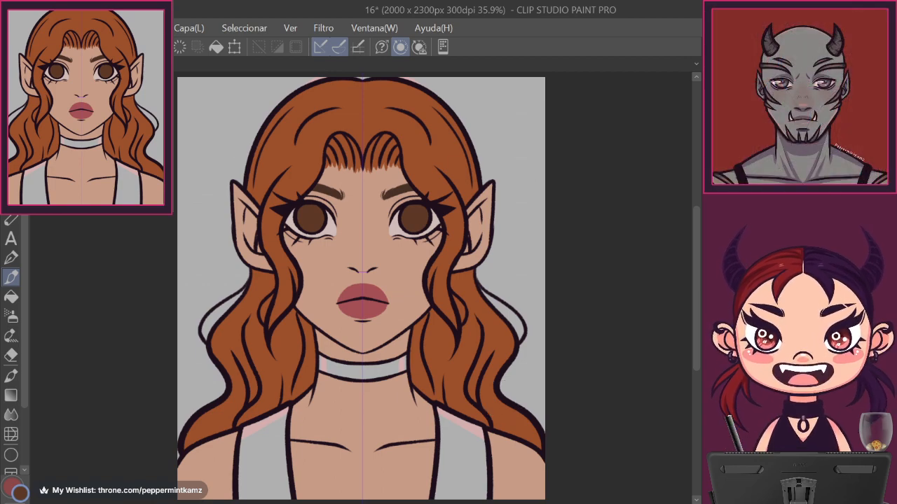
Paint the choker and both straps of the top red.
key(ctrl+2)
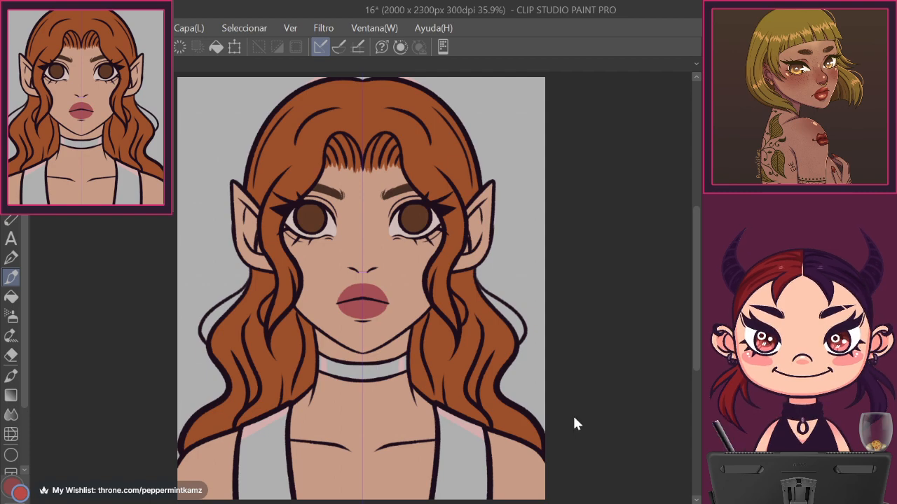
key(ctrl+2)
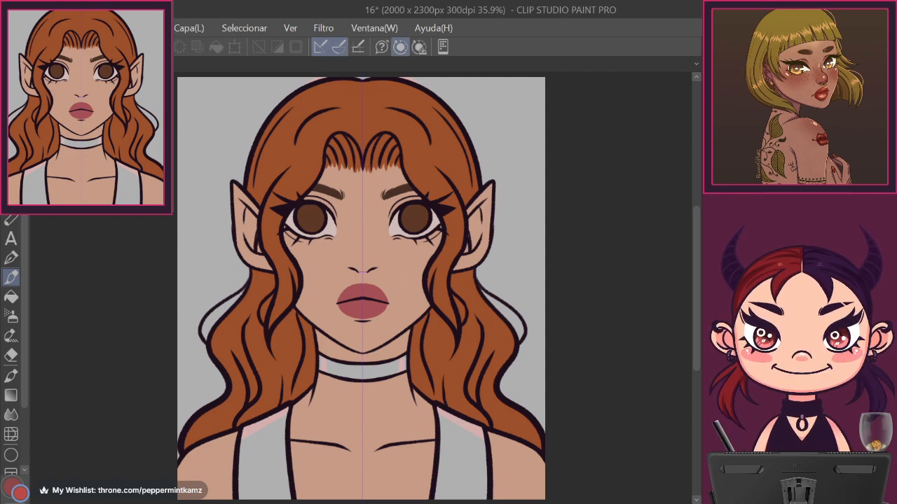
mouse_move(405, 365)
mouse_down()
mouse_move(331, 369)
mouse_move(395, 366)
mouse_up()
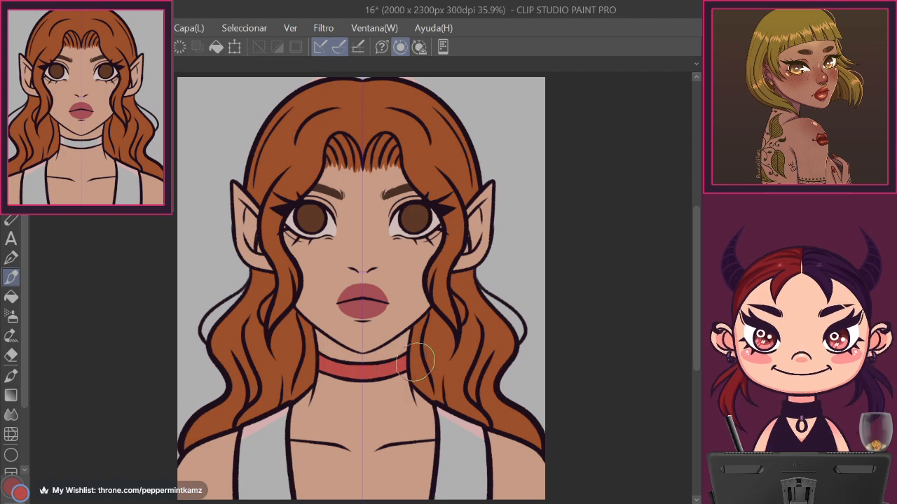
mouse_move(452, 415)
mouse_down()
mouse_move(448, 493)
mouse_move(441, 442)
mouse_move(449, 483)
mouse_move(473, 490)
mouse_move(465, 416)
mouse_up()
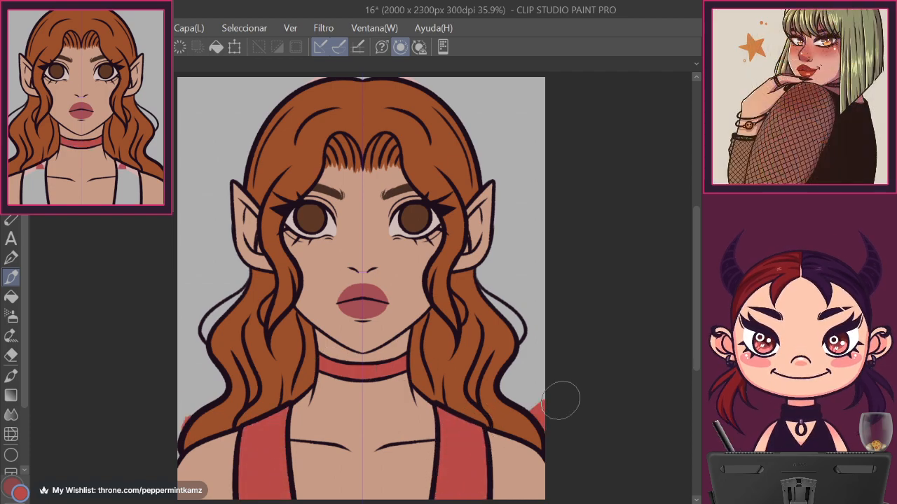
Clean up the stray red paint outside the hair near the shoulders, and save the illustration.
click(544, 417)
key(ctrl+plus)
mouse_move(581, 450)
mouse_down()
mouse_move(560, 350)
mouse_move(591, 373)
mouse_move(593, 336)
mouse_up()
key(c)
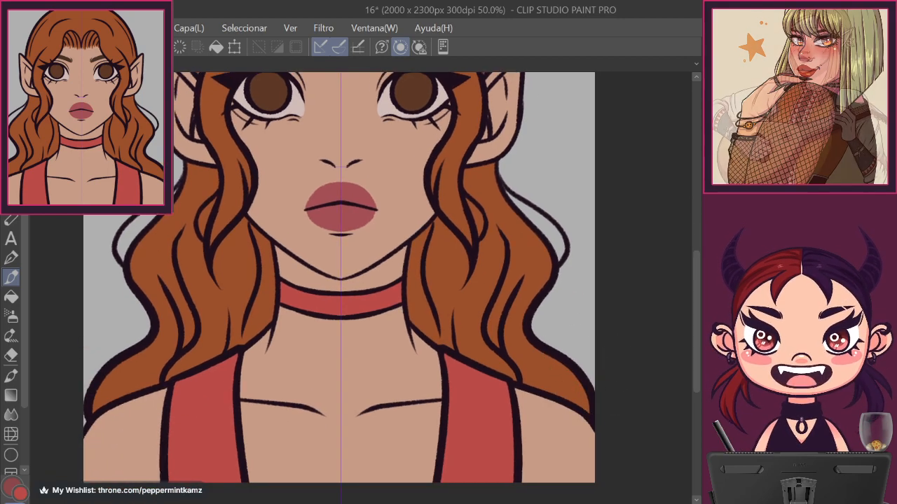
key(ctrl+plus)
drag(405, 344, 394, 320)
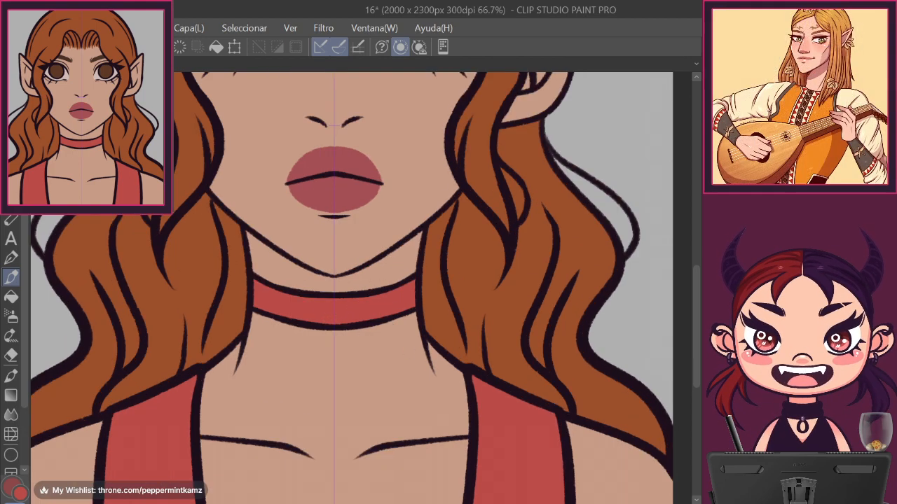
key(ctrl+0)
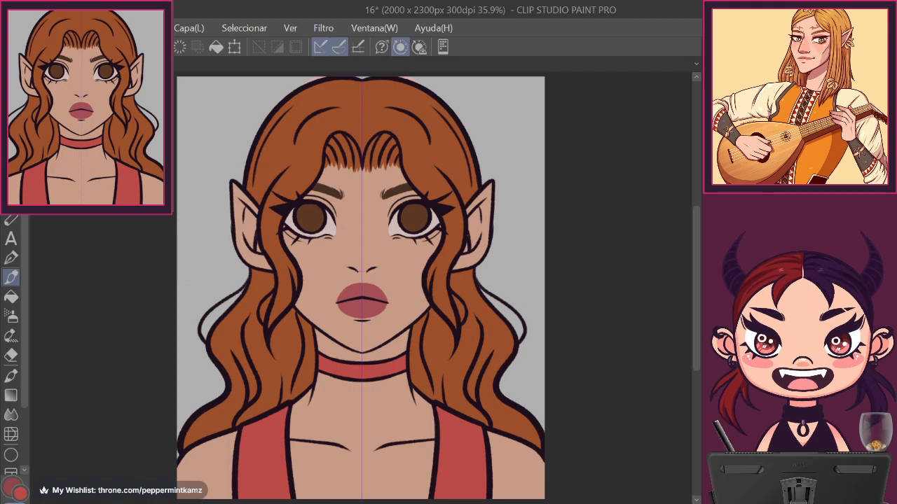
key(ctrl+s)
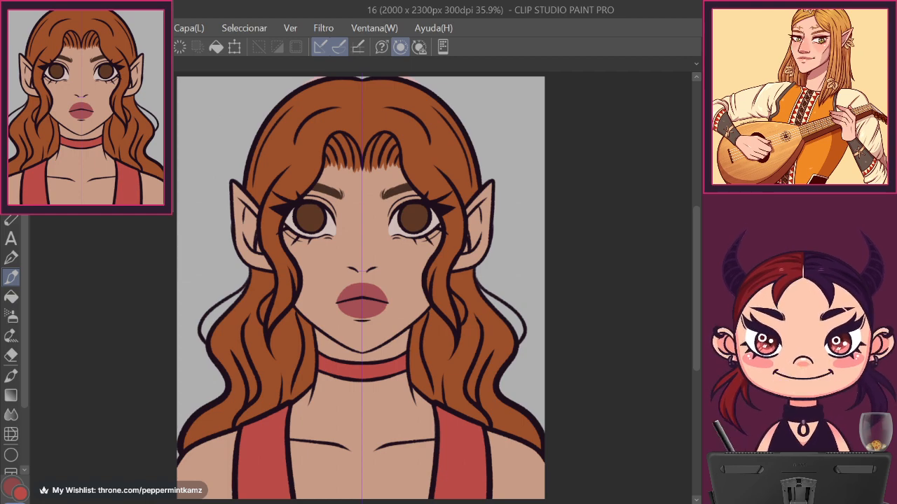
Fill the background behind the portrait with a flat pink.
key(w)
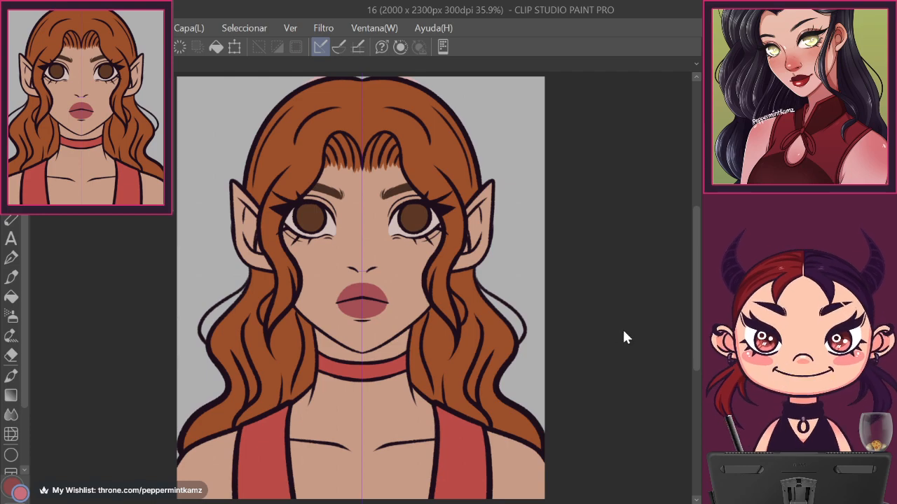
key(i)
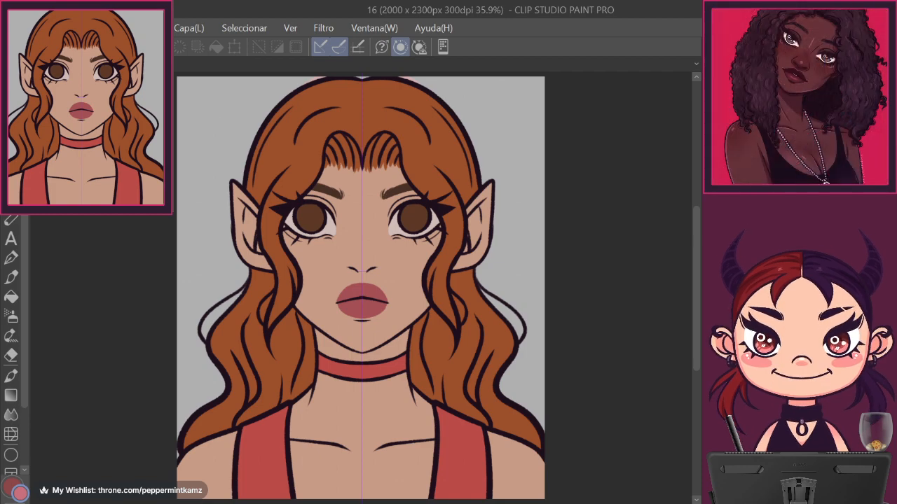
key(ctrl+z)
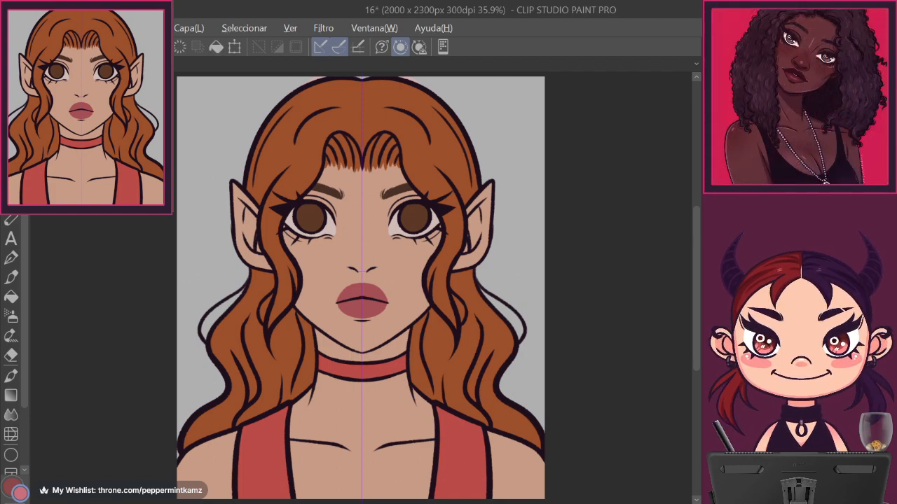
key(ctrl+z)
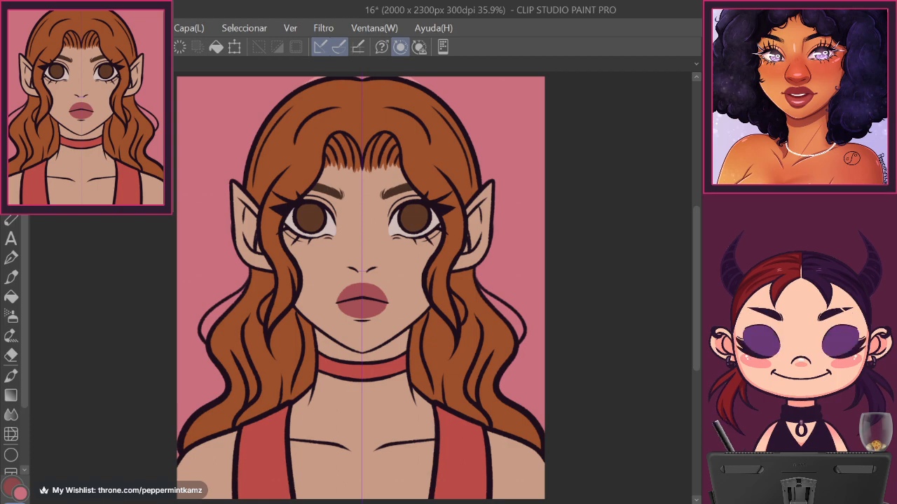
Paint the short strands at the hairline purple, and blend that paint into the orange hair as a soft reddish-brown shadow.
click(763, 442)
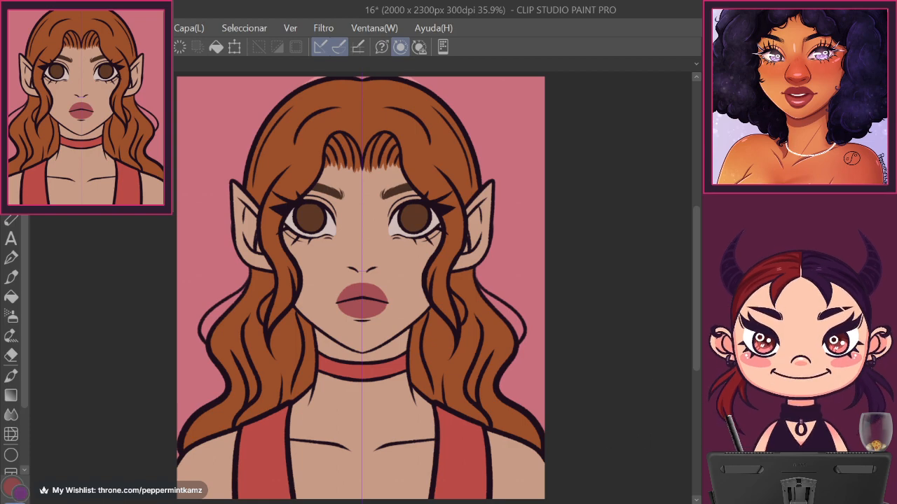
scroll(363, 290, up, 2)
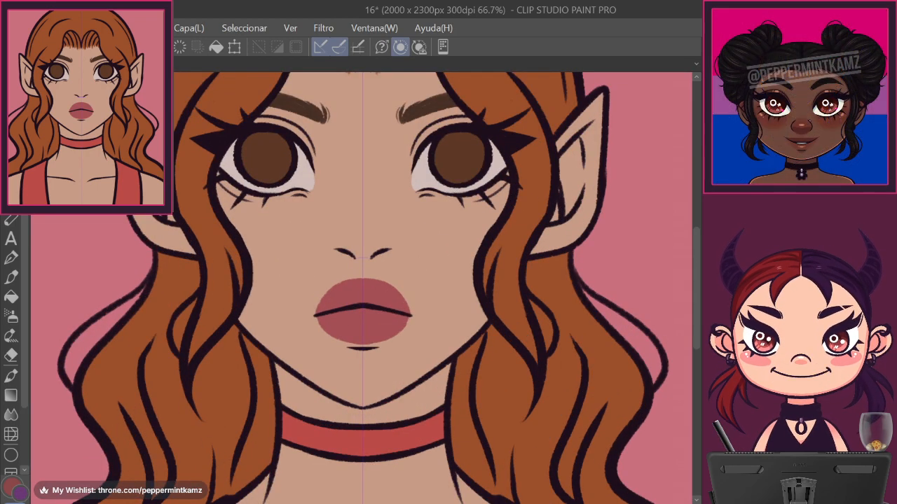
drag(517, 201, 542, 415)
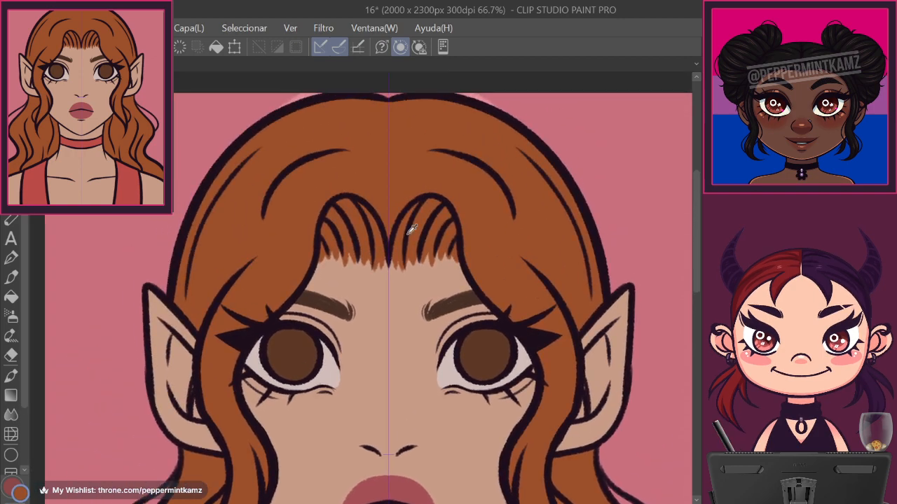
click(12, 279)
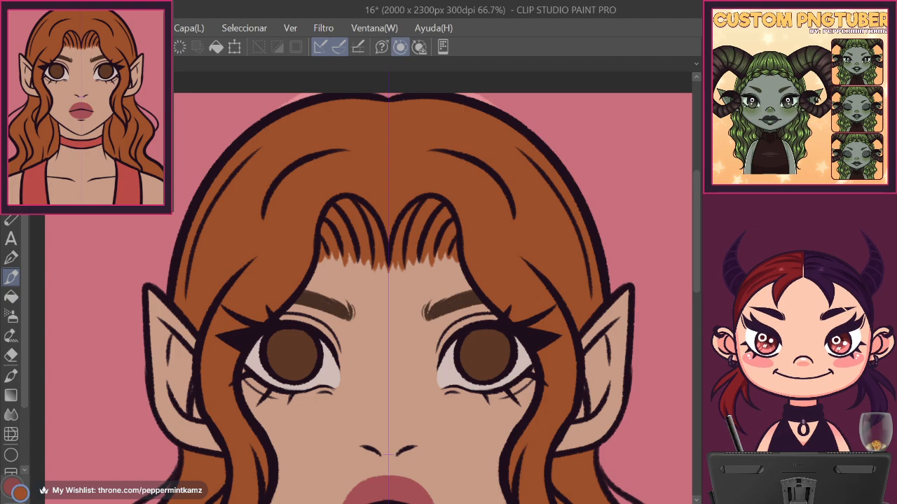
mouse_move(396, 265)
mouse_down()
mouse_move(377, 231)
mouse_move(393, 275)
mouse_up()
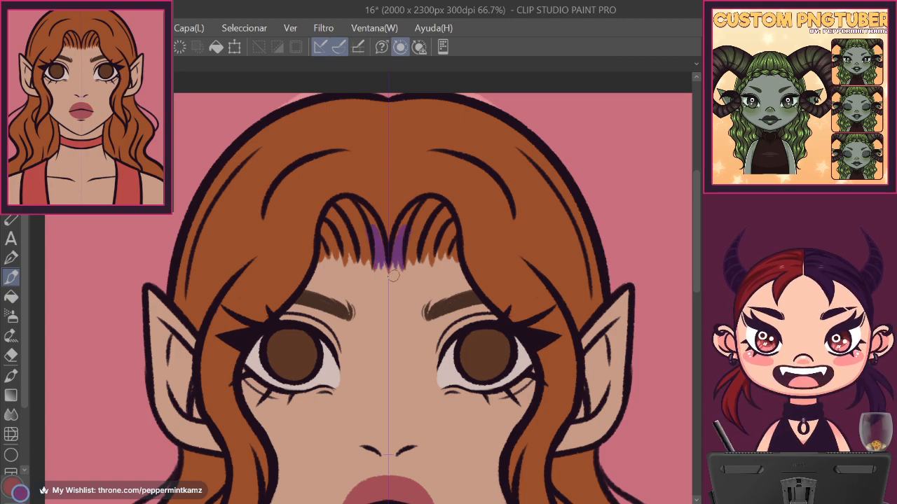
mouse_move(403, 223)
mouse_down()
mouse_move(417, 207)
mouse_move(408, 273)
mouse_up()
mouse_move(421, 209)
mouse_down()
mouse_move(412, 265)
mouse_move(428, 205)
mouse_move(432, 259)
mouse_up()
mouse_move(438, 217)
mouse_down()
mouse_move(441, 255)
mouse_move(453, 258)
mouse_up()
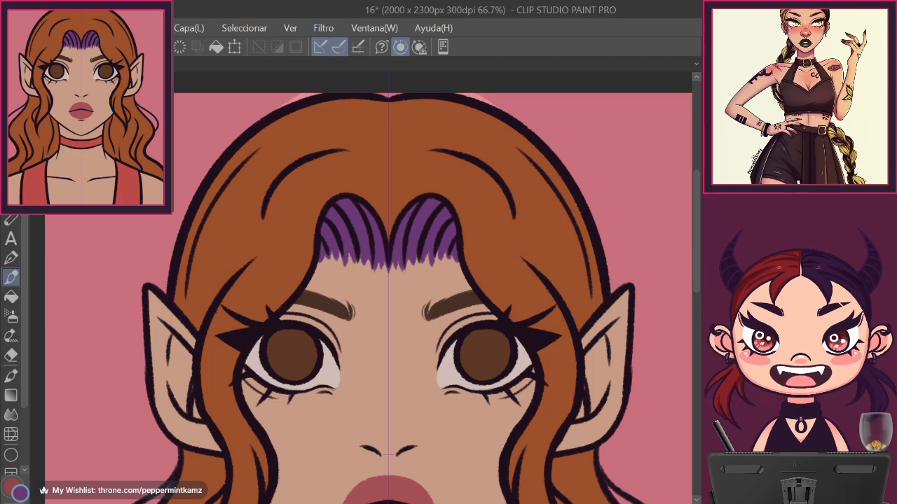
key(ctrl+z)
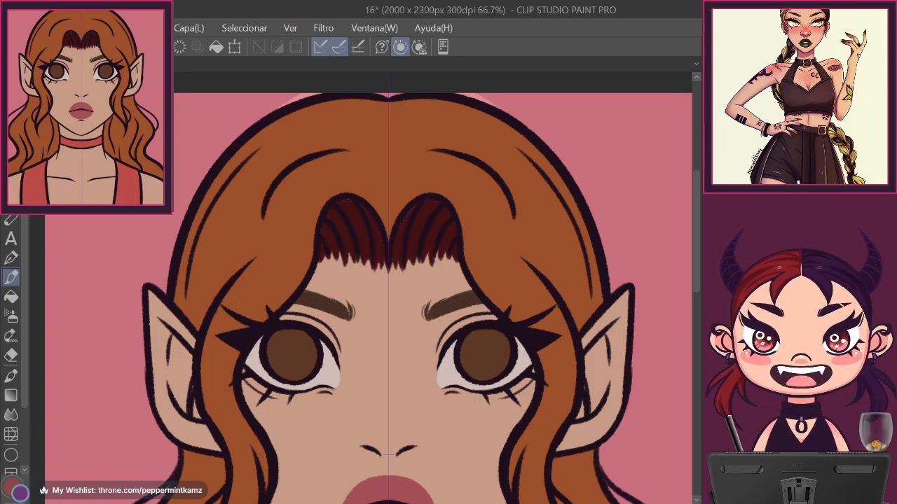
key(ctrl+z)
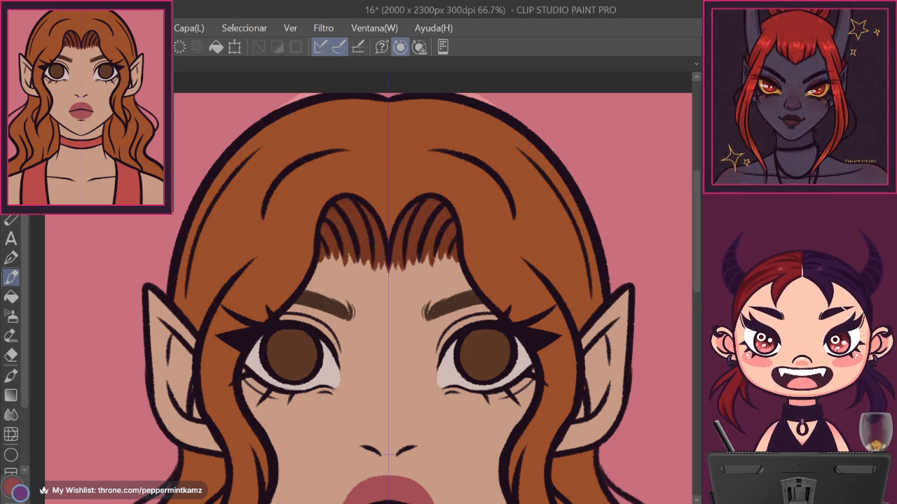
Paint mirrored reddish-brown shadows on the hair at the temples, along the outer crown and beside the curved crown strands.
key(ctrl+minus)
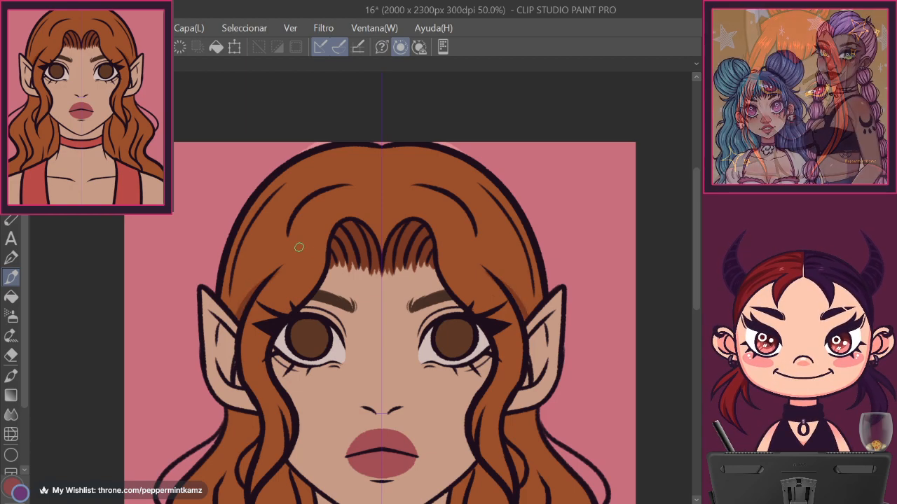
drag(242, 307, 294, 254)
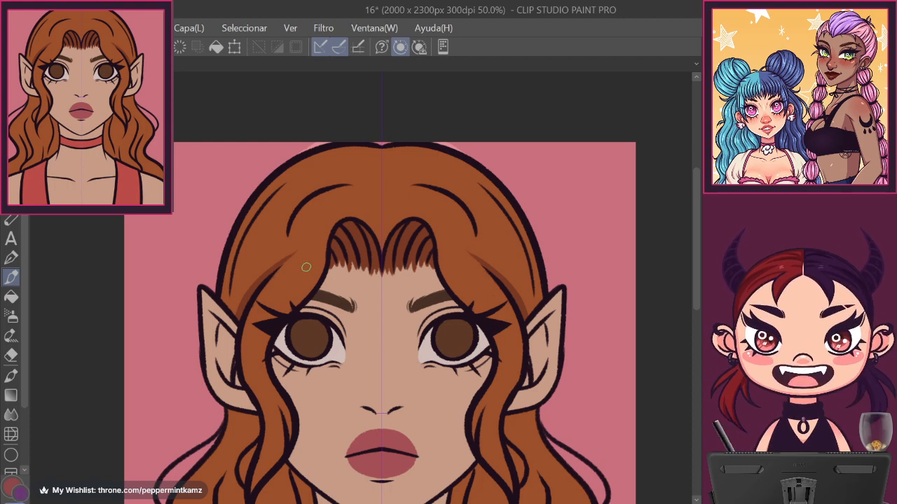
mouse_move(236, 326)
mouse_down()
mouse_move(233, 249)
mouse_move(271, 184)
mouse_move(311, 165)
mouse_up()
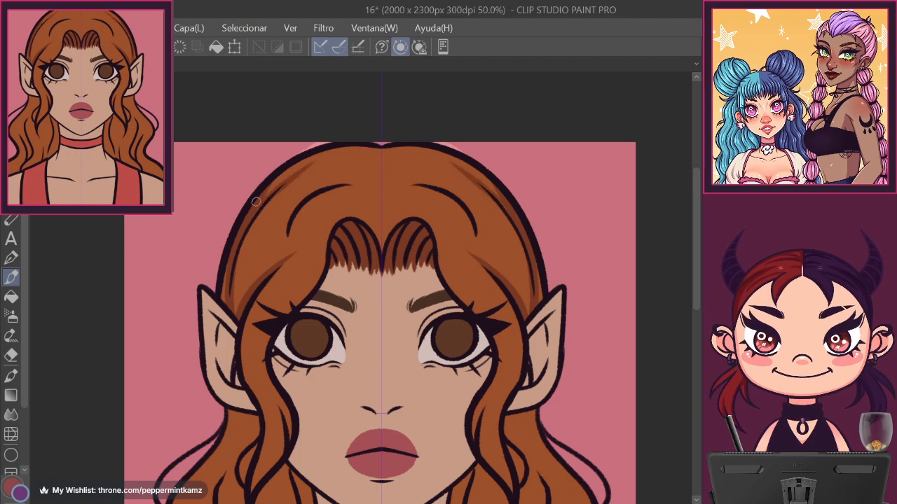
mouse_move(236, 313)
mouse_down()
mouse_move(234, 280)
mouse_move(261, 222)
mouse_move(381, 186)
mouse_up()
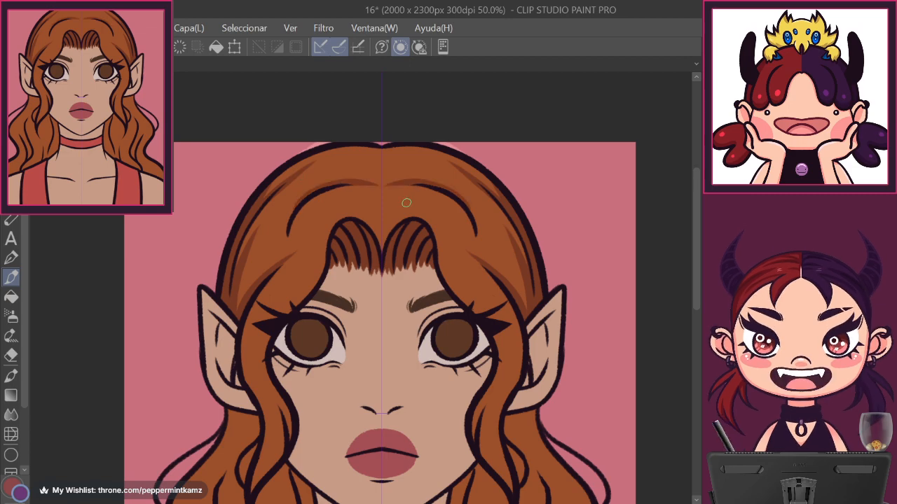
mouse_move(287, 233)
mouse_down()
mouse_move(319, 184)
mouse_move(431, 165)
mouse_move(311, 193)
mouse_move(376, 187)
mouse_up()
key(ctrl+z)
key(ctrl+z)
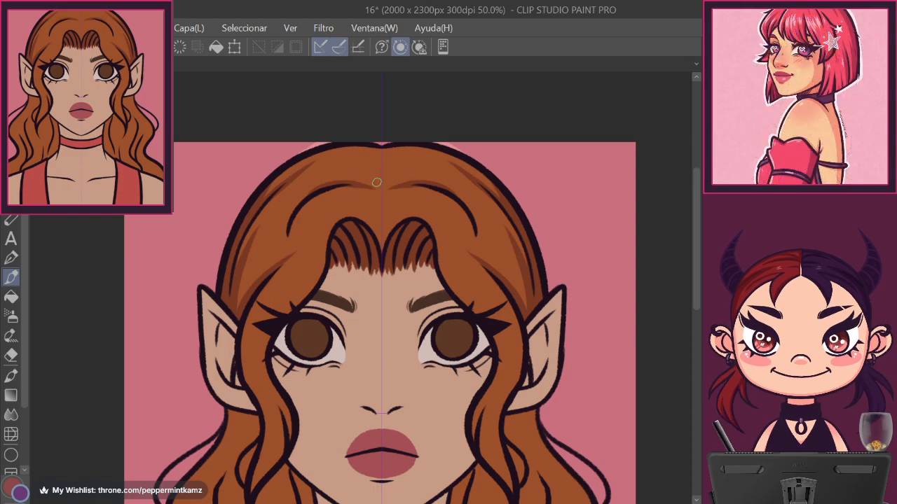
Trim and refine the reddish-brown shadows along the outer edges of the crown into tapered strands.
key(c)
drag(289, 175, 332, 153)
key(c)
drag(273, 204, 329, 163)
key(ctrl+z)
key(c)
drag(273, 202, 327, 165)
key(c)
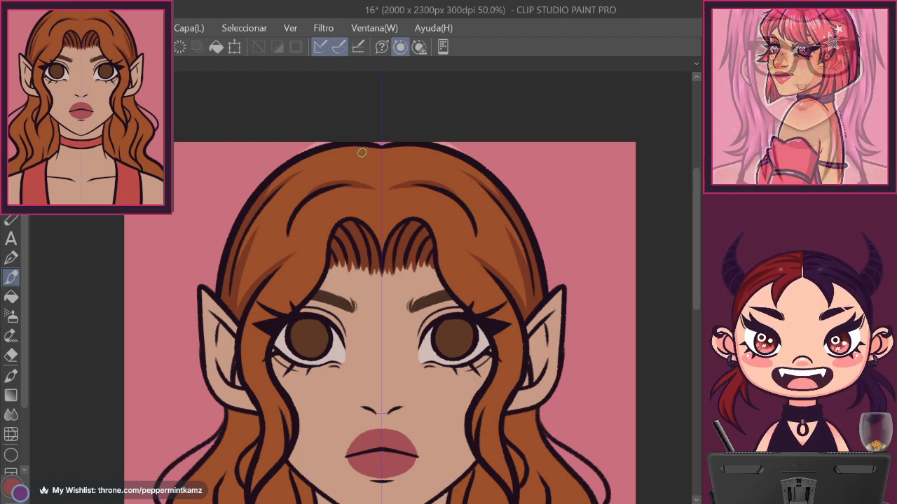
Shade the hair sections beside the neck and the front locks framing the face with reddish-brown.
drag(570, 442, 580, 305)
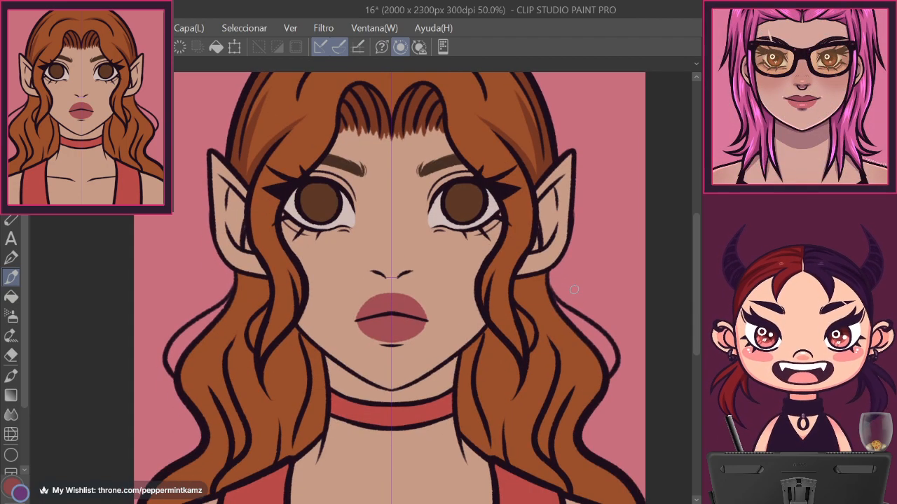
drag(480, 337, 466, 422)
drag(462, 355, 466, 437)
drag(463, 393, 496, 456)
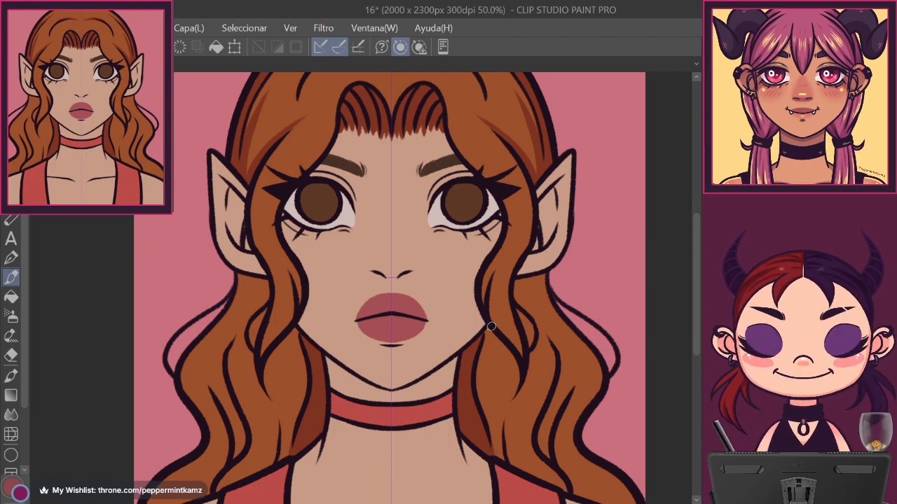
drag(490, 327, 482, 420)
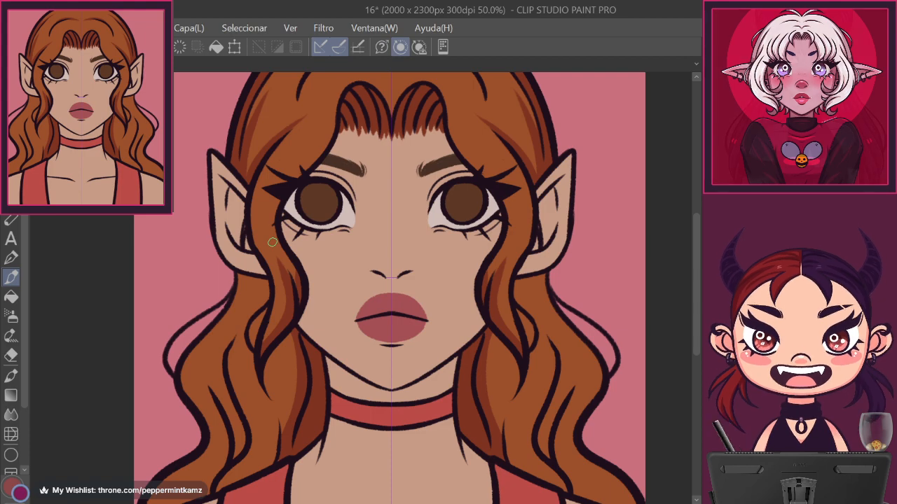
Paint reddish-brown shadows through the long wavy sections of hair falling over the shoulders.
drag(379, 343, 436, 411)
mouse_move(527, 473)
mouse_down()
mouse_move(546, 448)
mouse_move(443, 112)
mouse_move(422, 106)
mouse_up()
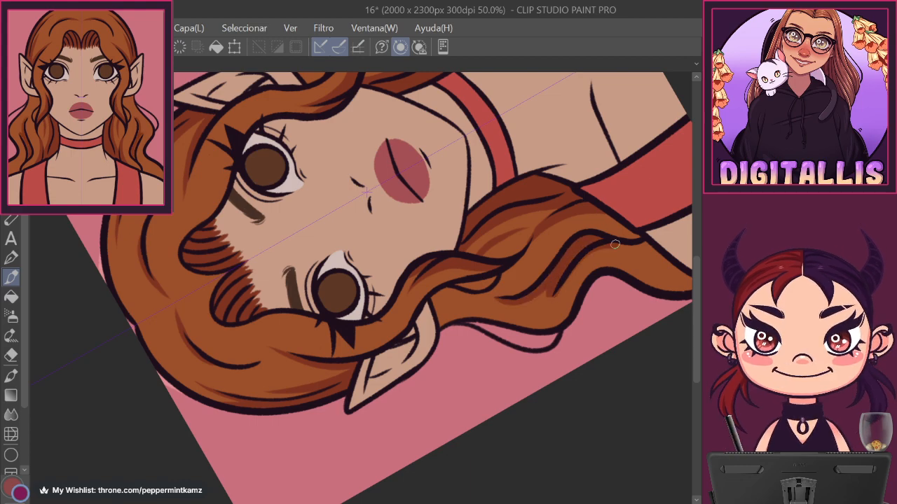
key(ctrl+at)
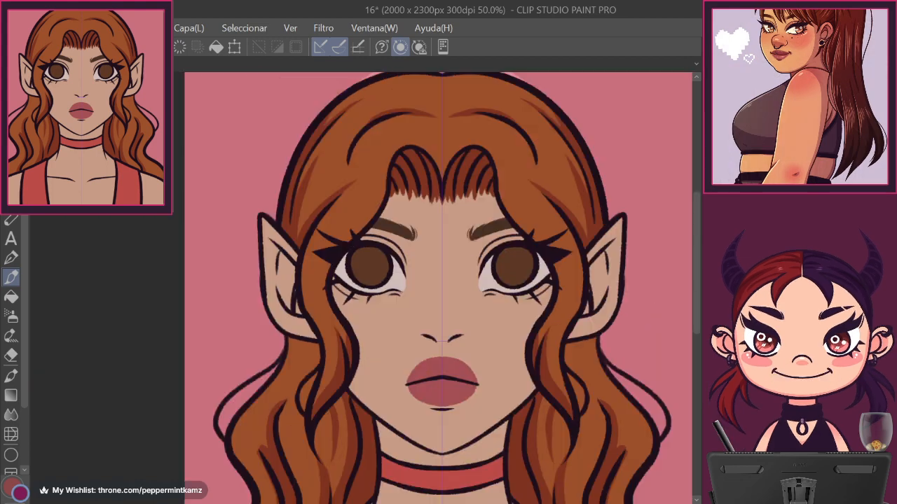
drag(483, 416, 515, 291)
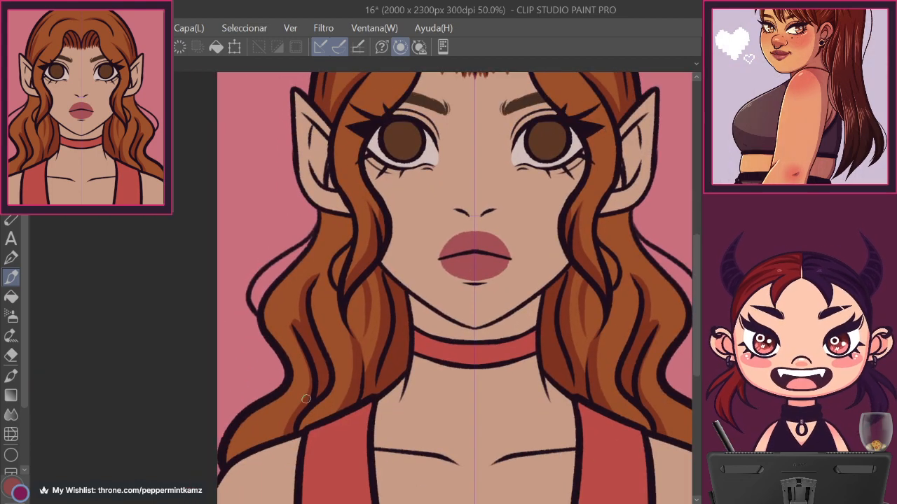
drag(306, 404, 295, 277)
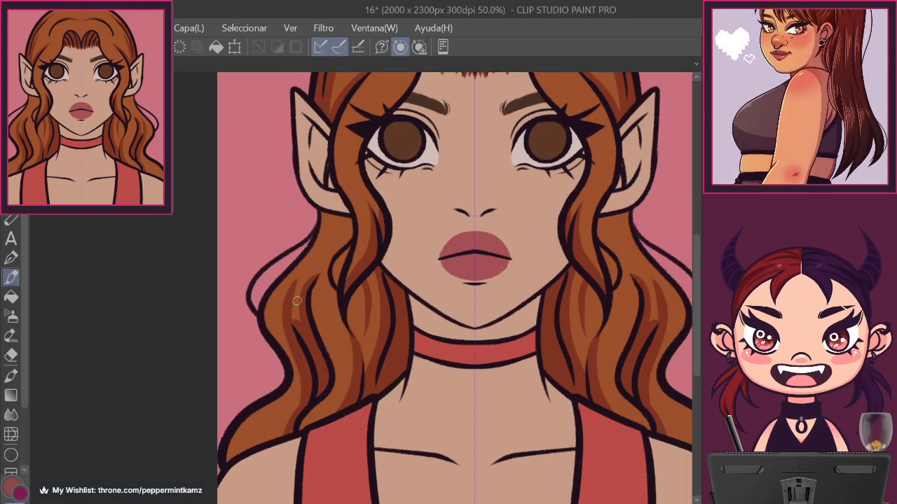
key(ctrl+z)
key(ctrl+z)
key(ctrl+y)
key(ctrl+y)
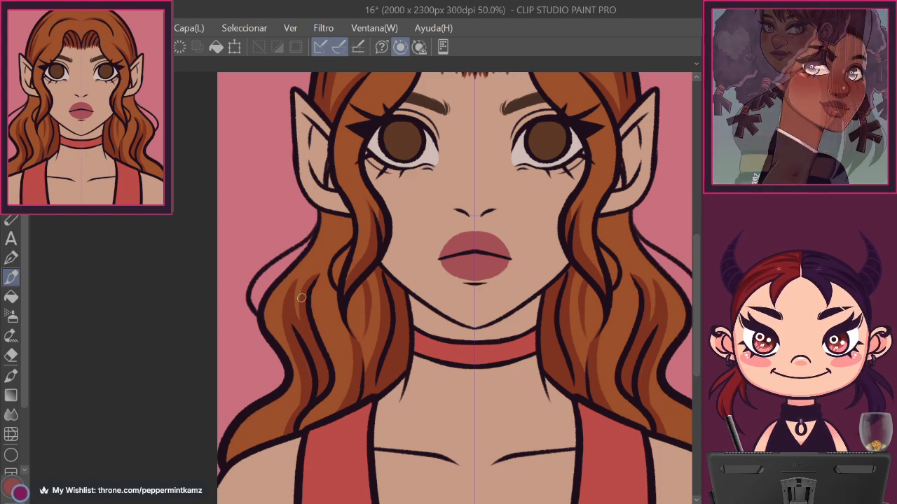
Add thinner shadow strands between the waves below the ears, and trim them into tapered shapes.
drag(306, 298, 327, 263)
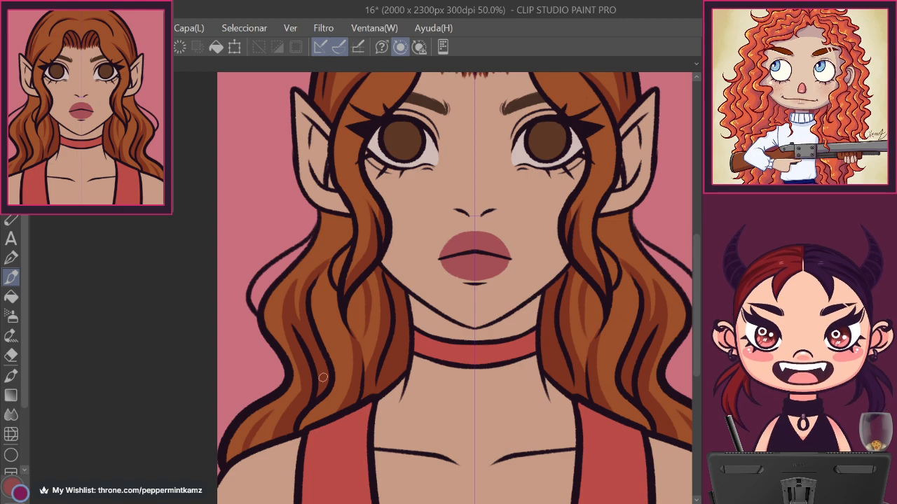
mouse_move(352, 247)
mouse_down()
mouse_move(333, 281)
mouse_move(342, 351)
mouse_up()
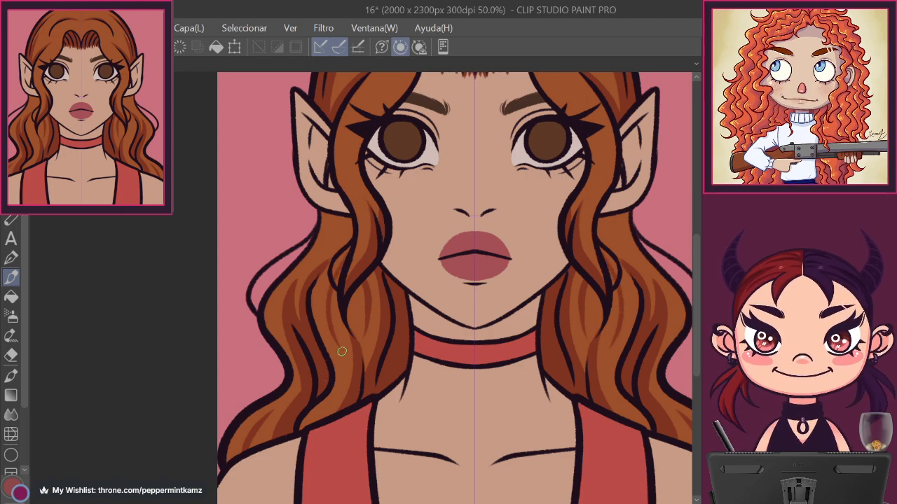
key(c)
drag(332, 259, 320, 277)
key(c)
drag(341, 219, 331, 254)
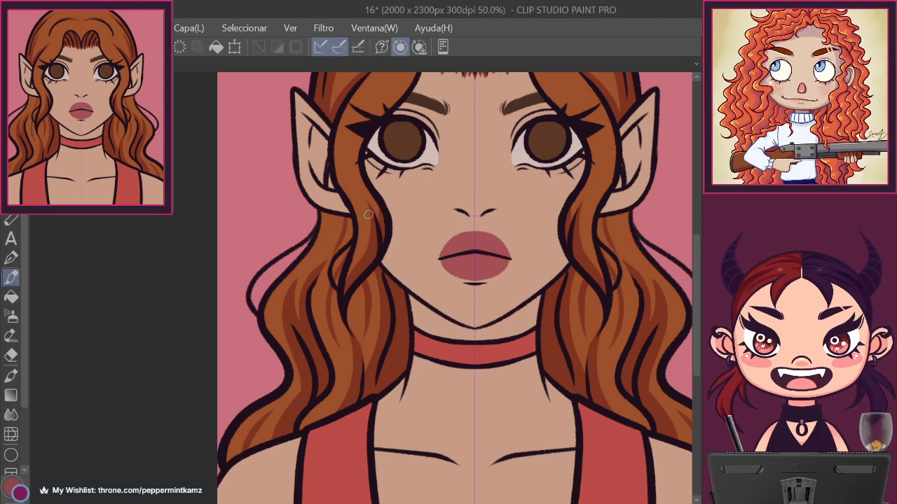
Paint short reddish-brown shadow strands on both sides of the centre parting above the hairline, and save the illustration.
drag(624, 376, 578, 484)
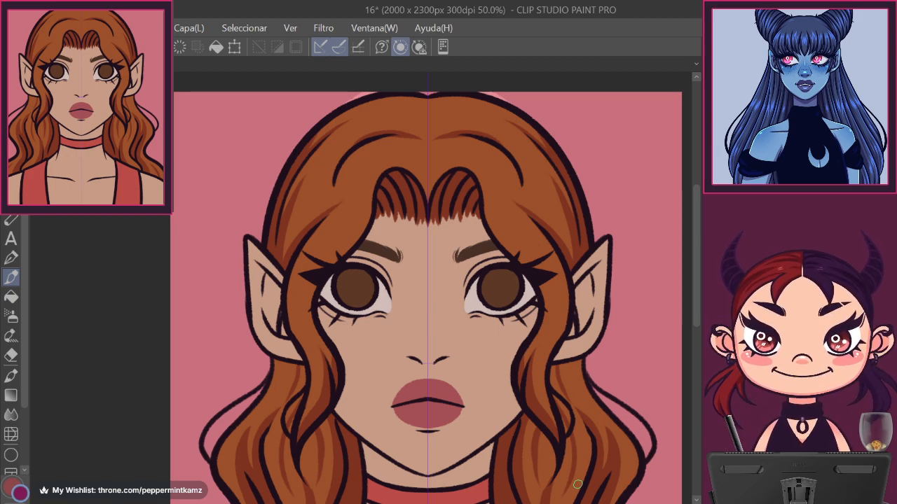
drag(421, 112, 429, 231)
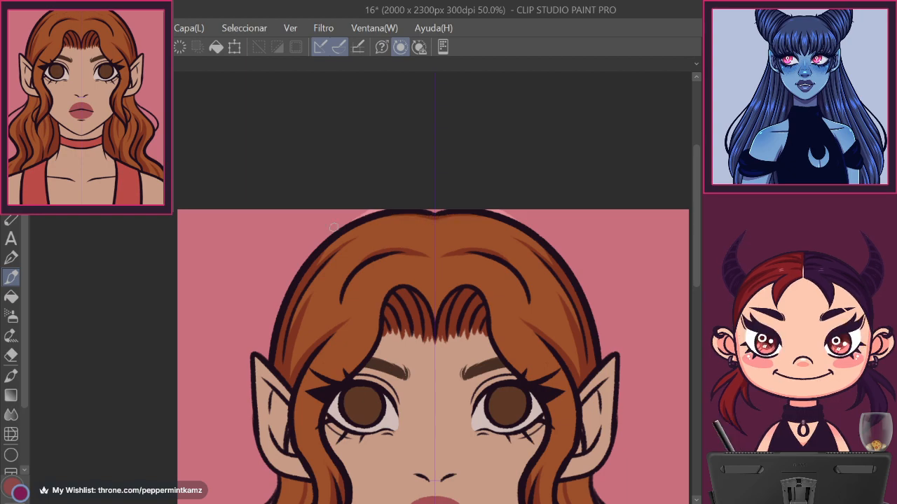
drag(519, 379, 418, 203)
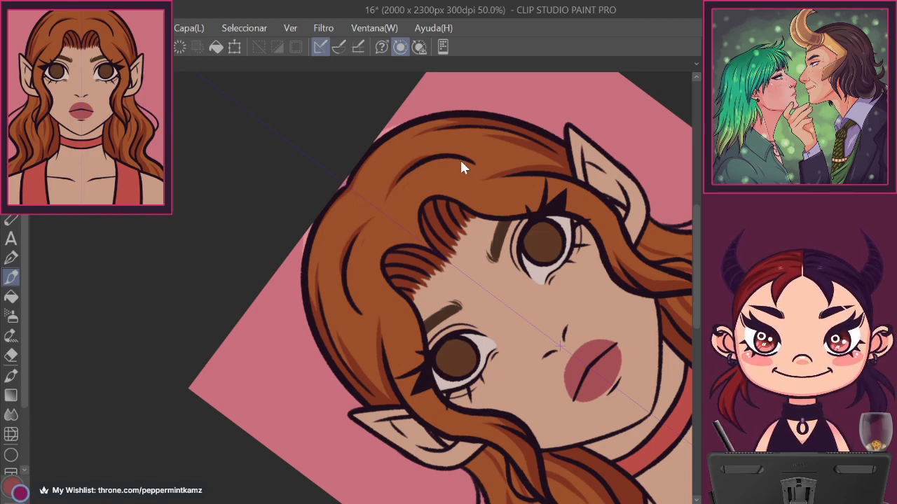
key(ctrl+2)
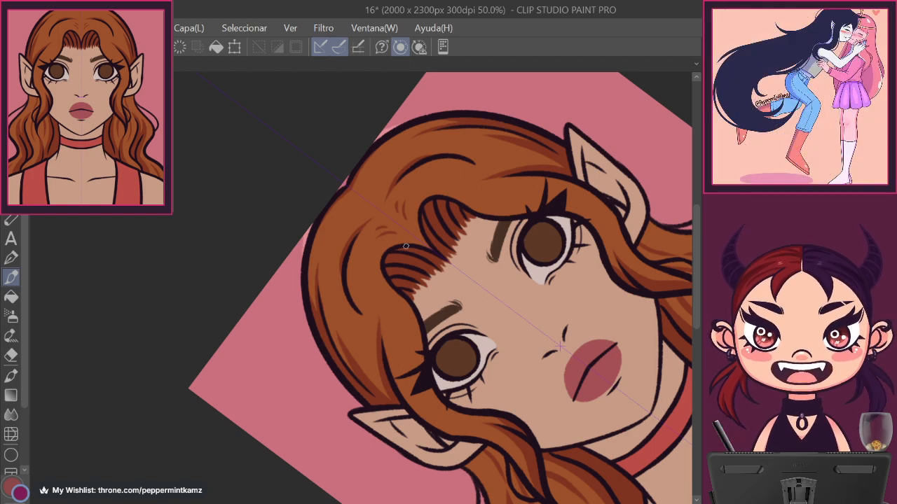
key(ctrl+at)
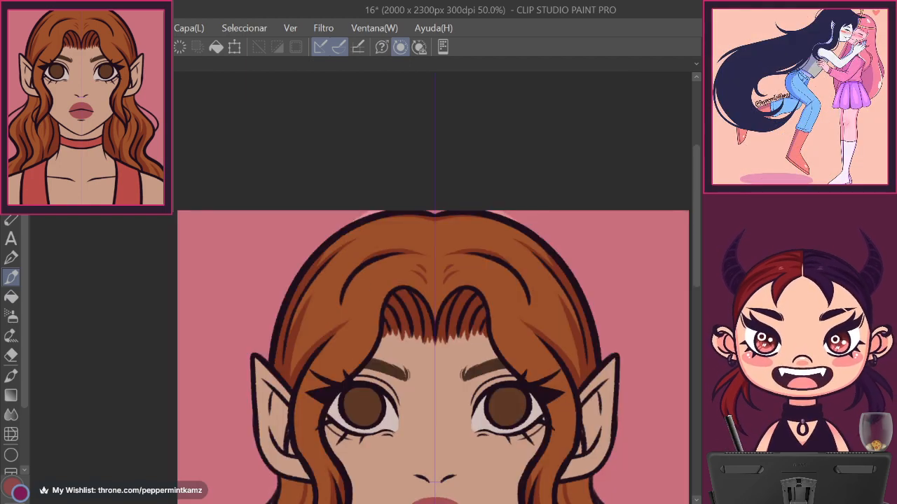
key(ctrl+0)
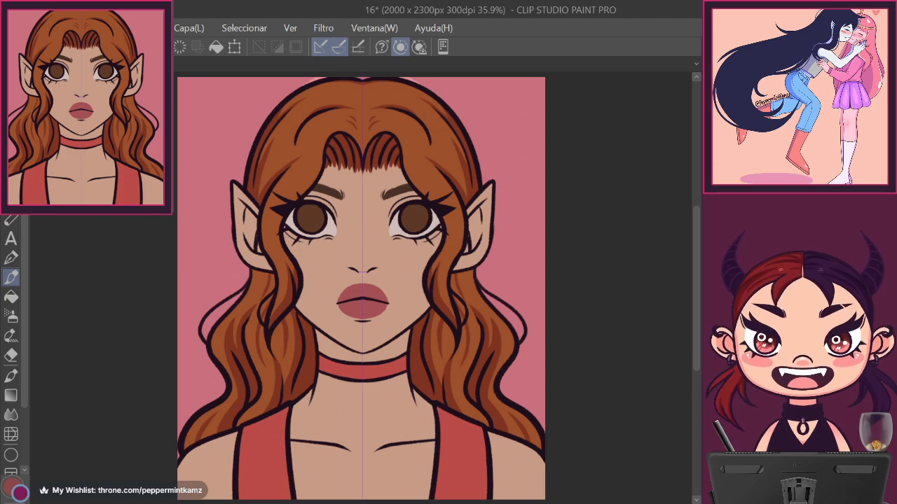
key(ctrl+s)
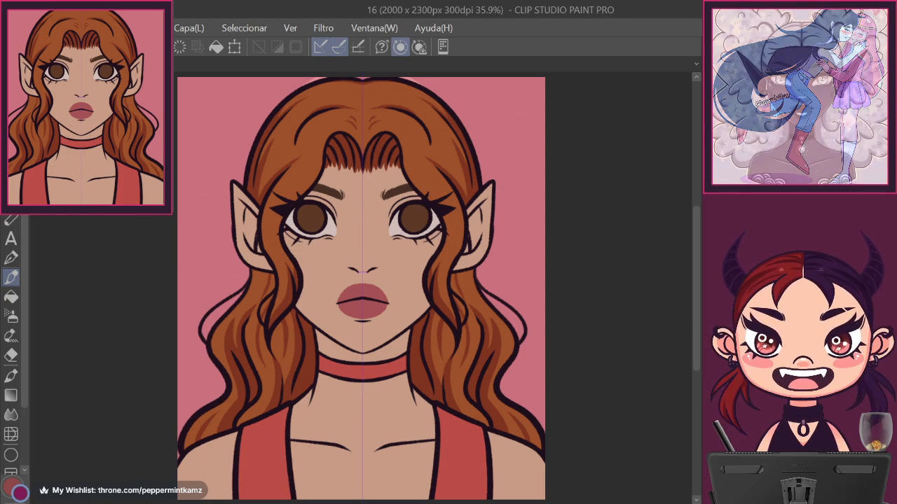
Add fine shadow strokes to the front locks of hair beside the outer corners of the eyes.
key(ctrl+plus)
drag(409, 239, 488, 316)
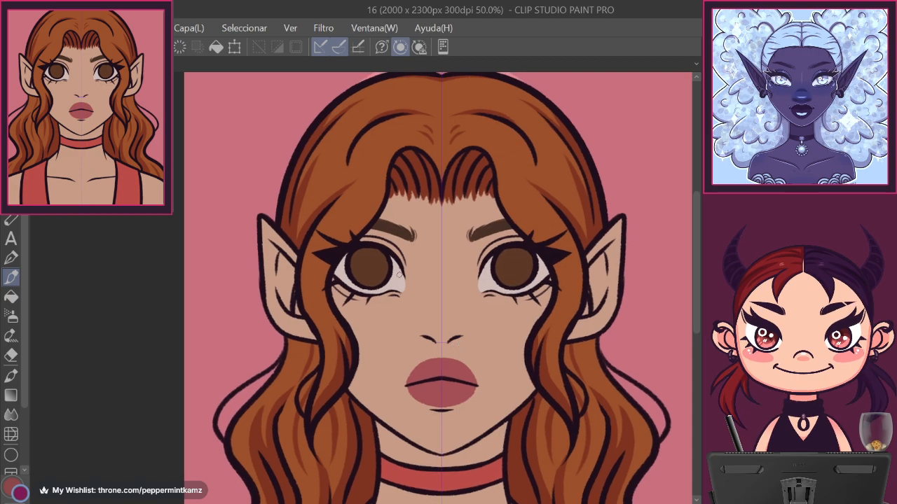
drag(328, 287, 358, 222)
key(ctrl+z)
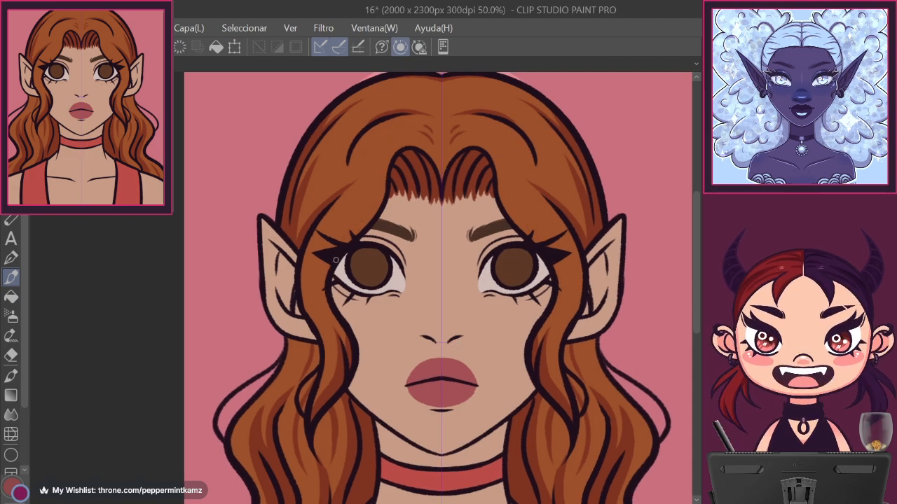
drag(318, 281, 319, 259)
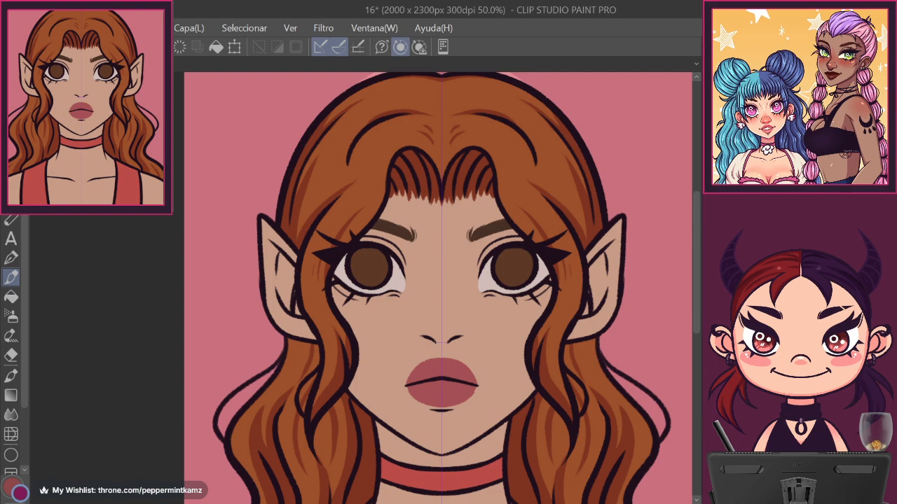
Paint a deeper dark red shadow over the short strands at the hairline.
mouse_move(446, 201)
mouse_down()
mouse_move(471, 115)
mouse_move(446, 212)
mouse_up()
drag(435, 160, 421, 202)
mouse_move(463, 159)
mouse_down()
mouse_move(452, 183)
mouse_move(467, 158)
mouse_move(464, 186)
mouse_move(488, 172)
mouse_up()
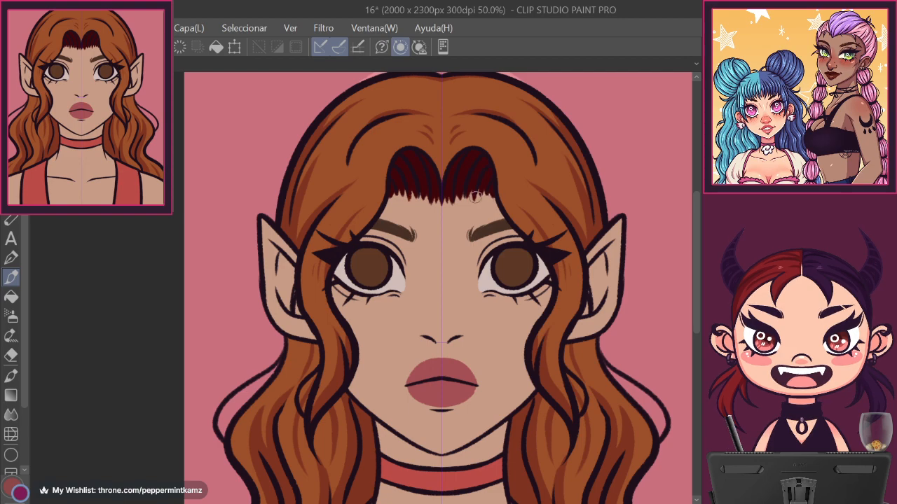
Paint the hair behind the neck with the same dark red, and soften these deep shadows into the reddish-brown.
drag(462, 442, 479, 305)
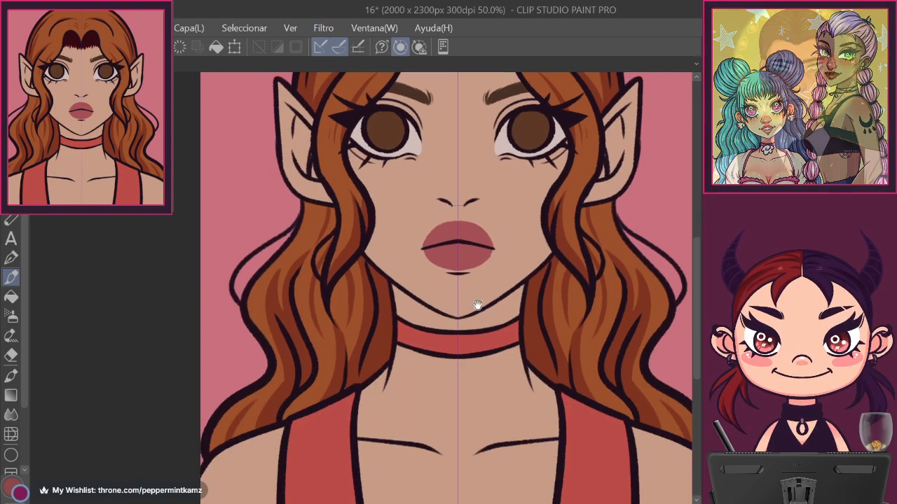
mouse_move(372, 270)
mouse_down()
mouse_move(390, 324)
mouse_move(385, 280)
mouse_move(394, 328)
mouse_move(391, 366)
mouse_up()
drag(387, 314, 378, 371)
drag(389, 314, 371, 378)
drag(382, 332, 361, 391)
mouse_move(384, 305)
mouse_down()
mouse_move(368, 389)
mouse_move(382, 314)
mouse_up()
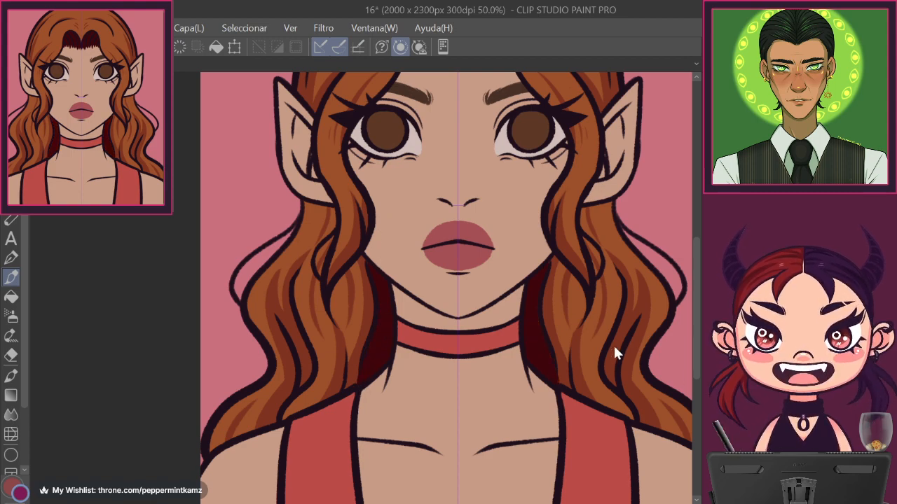
drag(611, 343, 615, 388)
drag(610, 374, 608, 353)
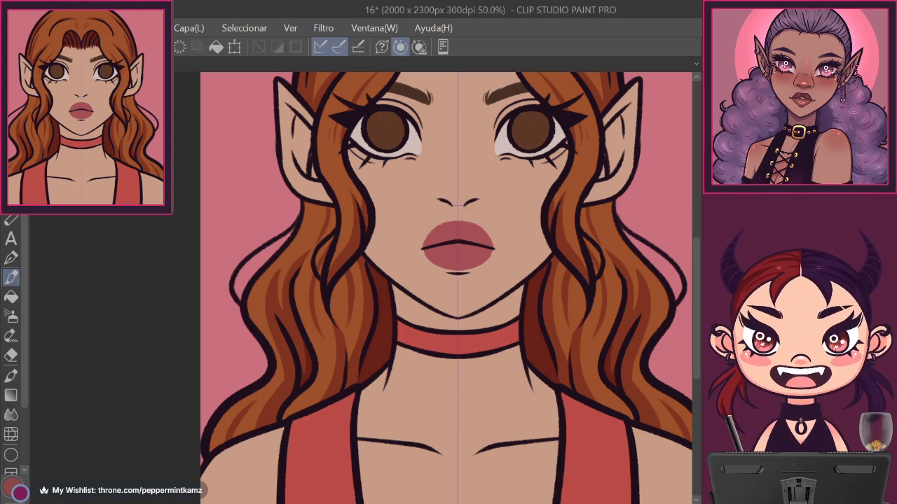
Try pink highlight strokes beneath the curved strands of the crown, and undo them.
drag(614, 287, 602, 446)
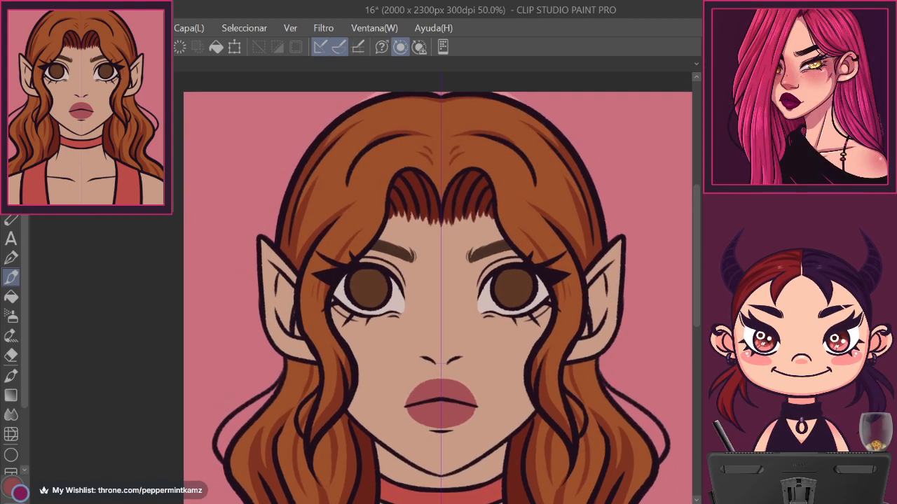
mouse_move(350, 183)
mouse_down()
mouse_move(363, 159)
mouse_move(413, 137)
mouse_up()
key(ctrl+z)
drag(353, 184, 412, 138)
key(ctrl+z)
mouse_move(352, 184)
mouse_down()
mouse_move(374, 150)
mouse_move(411, 139)
mouse_up()
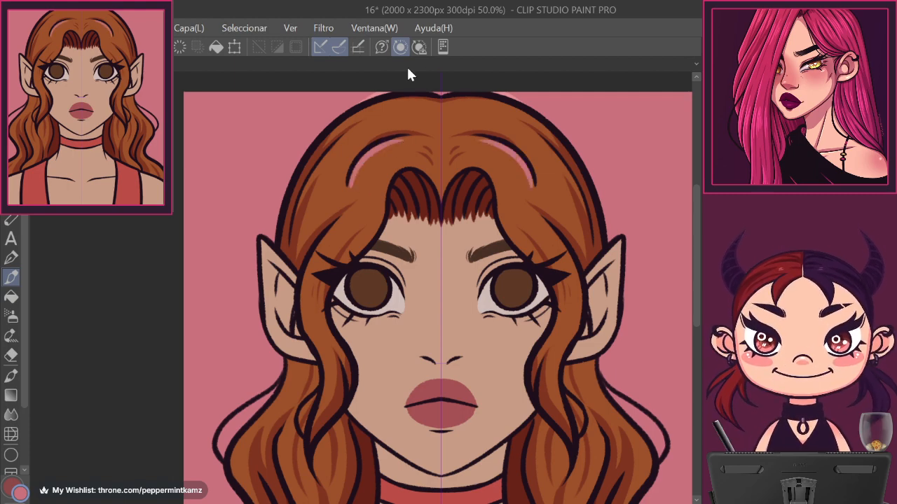
drag(377, 175, 387, 163)
key(ctrl+z)
key(ctrl+z)
key(ctrl+z)
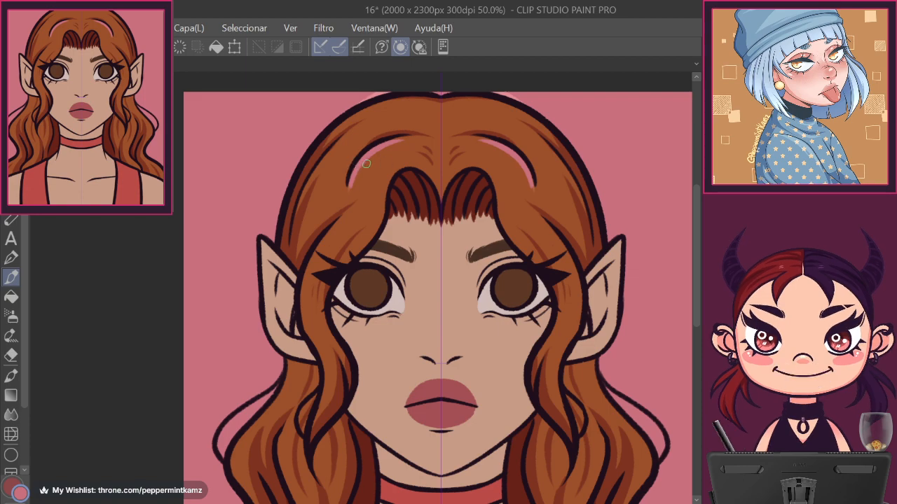
drag(363, 171, 382, 152)
key(ctrl+z)
key(ctrl+z)
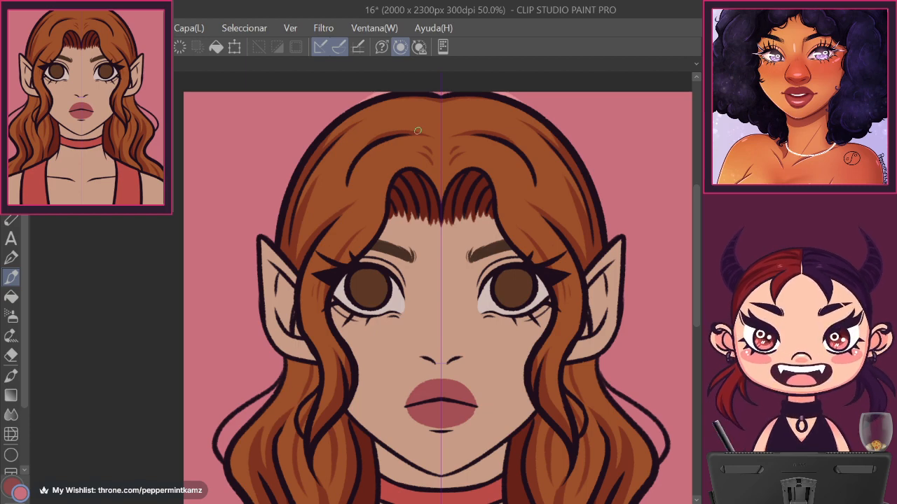
Paint a thin pink highlight along the underside of the curved strands on the crown.
drag(352, 176, 417, 138)
key(ctrl+z)
mouse_move(349, 186)
mouse_down()
mouse_move(373, 147)
mouse_move(399, 140)
mouse_up()
key(ctrl+z)
mouse_move(349, 188)
mouse_down()
mouse_move(376, 145)
mouse_move(418, 139)
mouse_up()
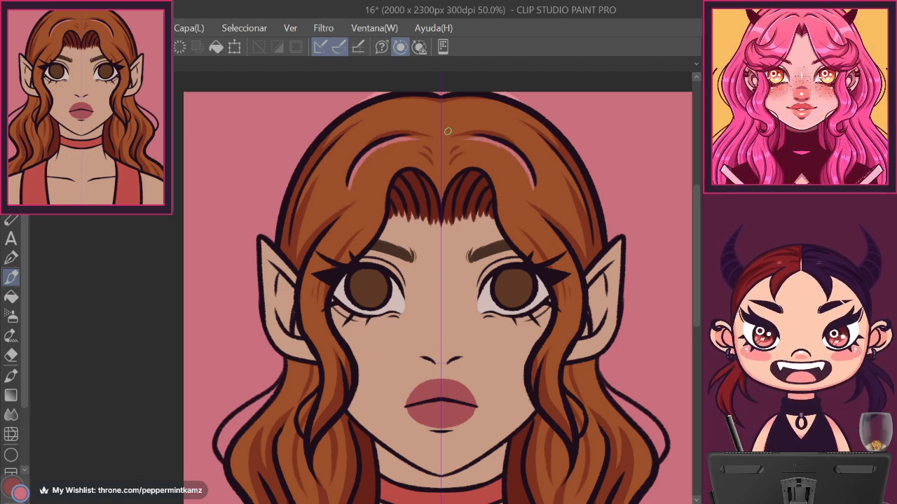
Add short tapered highlight strokes fanning down from the curved crown highlights, and recolour these highlights bright orange.
mouse_move(402, 137)
mouse_down()
mouse_move(470, 144)
mouse_move(384, 147)
mouse_move(364, 164)
mouse_up()
mouse_move(359, 176)
mouse_down()
mouse_move(378, 155)
mouse_move(371, 173)
mouse_up()
key(ctrl+z)
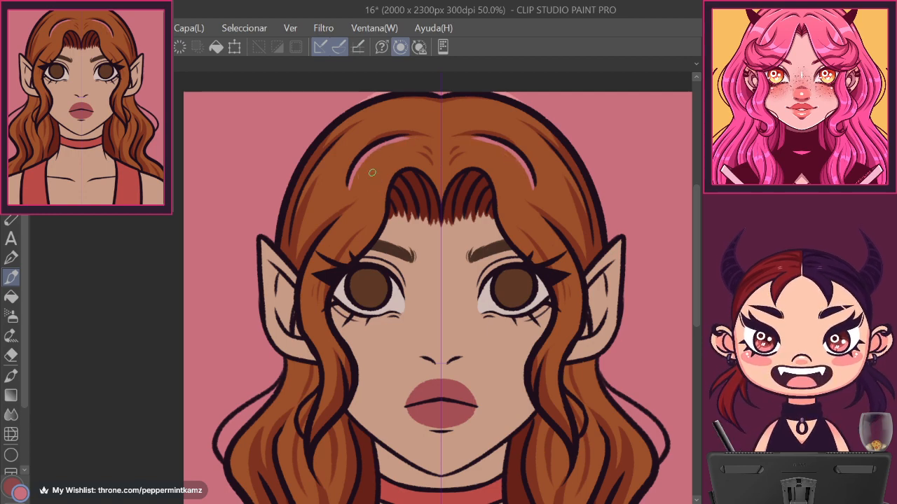
mouse_move(367, 170)
mouse_down()
mouse_move(387, 149)
mouse_move(371, 174)
mouse_move(387, 159)
mouse_up()
key(ctrl+z)
key(ctrl+z)
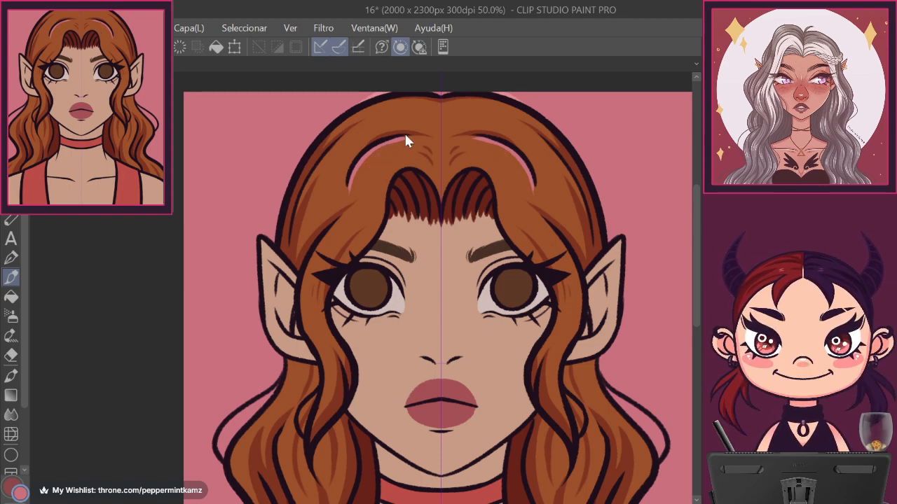
mouse_move(383, 150)
mouse_down()
mouse_move(367, 169)
mouse_move(384, 154)
mouse_move(376, 185)
mouse_up()
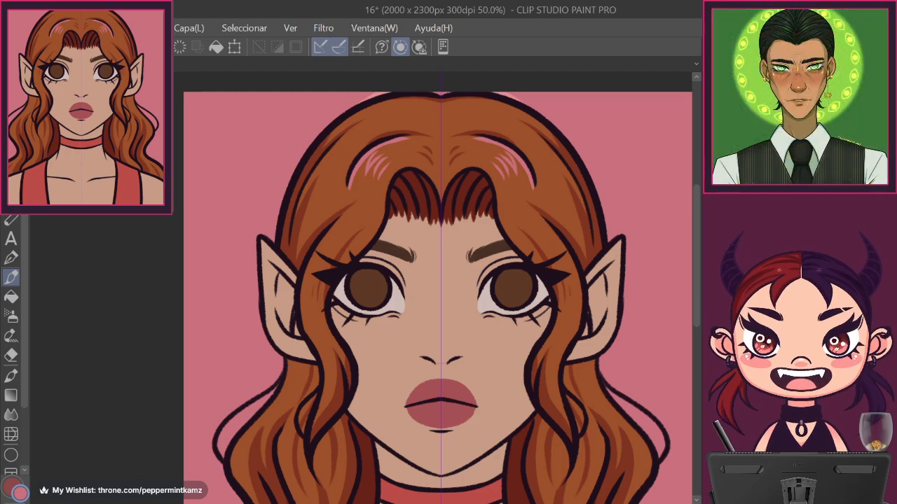
key(ctrl+z)
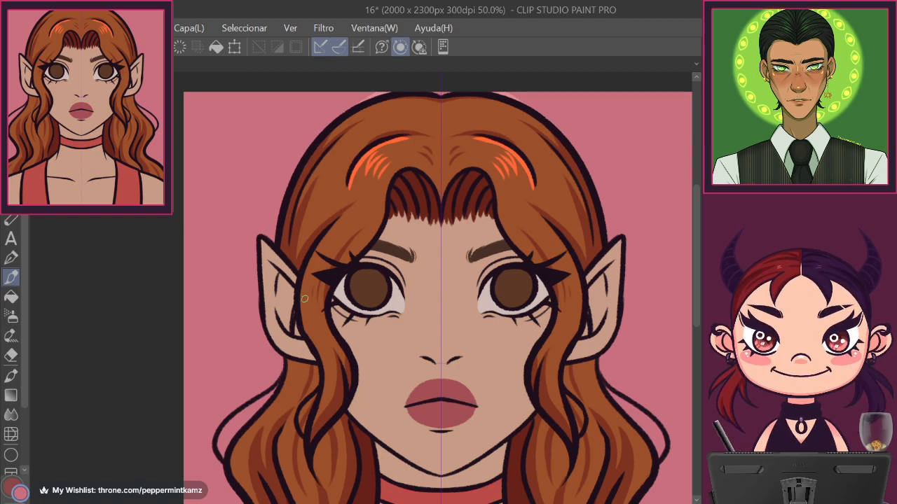
Paint bright orange highlights along the outer edges of the front locks and in short strokes on the upper sides of the crown.
mouse_move(310, 341)
mouse_down()
mouse_move(302, 314)
mouse_move(310, 279)
mouse_move(363, 214)
mouse_move(307, 220)
mouse_move(304, 300)
mouse_move(310, 261)
mouse_move(304, 283)
mouse_move(332, 227)
mouse_move(307, 291)
mouse_move(310, 310)
mouse_move(316, 271)
mouse_up()
key(ctrl+z)
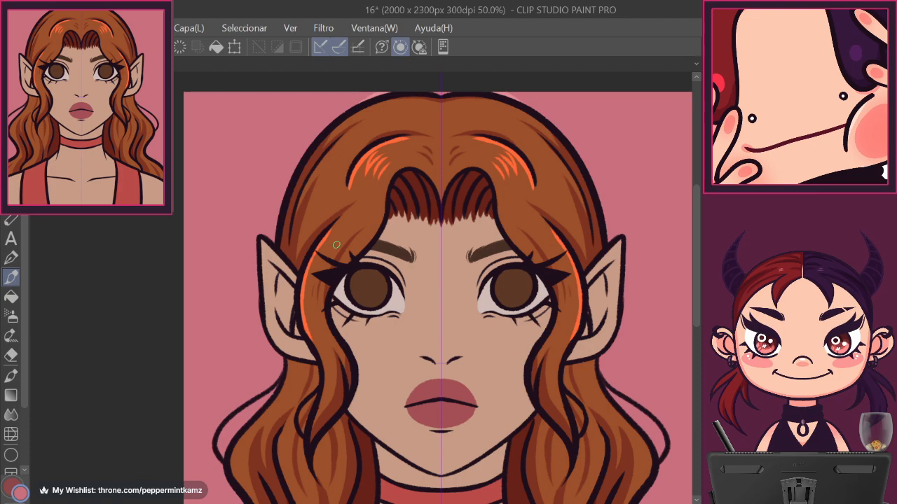
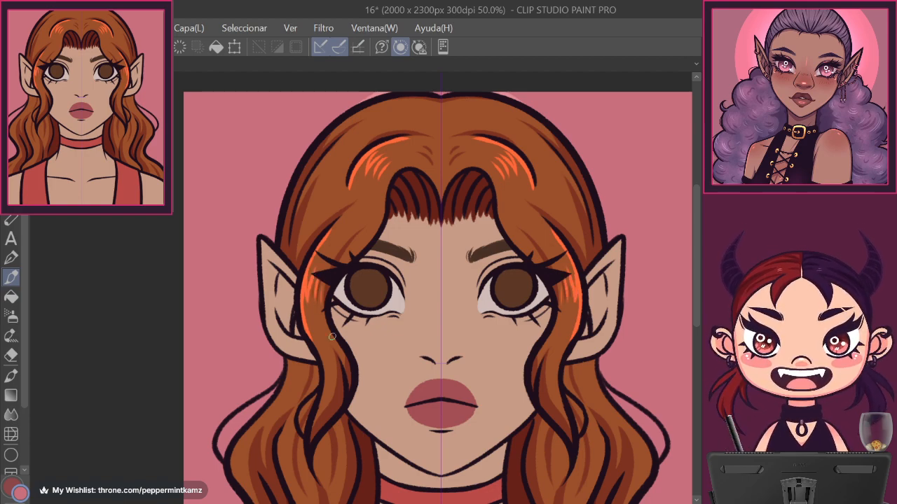
scroll(332, 337, up, 3)
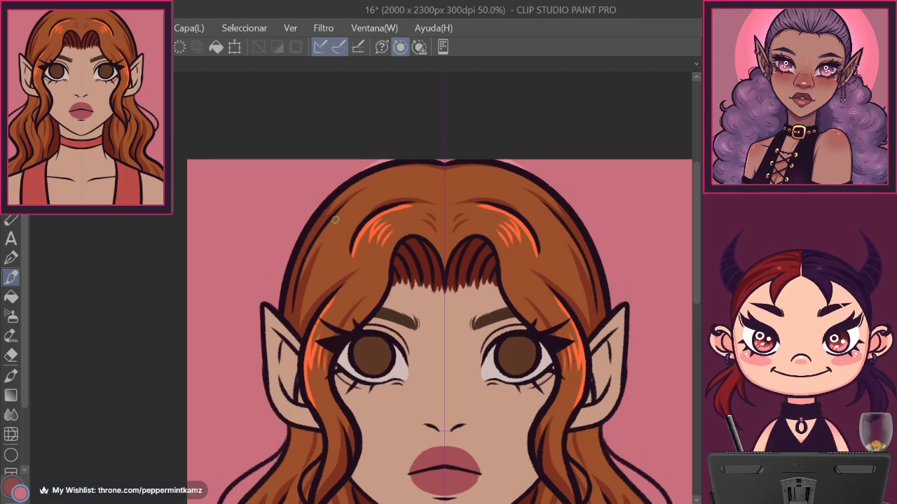
drag(354, 206, 342, 229)
mouse_move(371, 192)
mouse_down()
mouse_move(341, 226)
mouse_move(375, 198)
mouse_move(381, 240)
mouse_move(386, 224)
mouse_move(353, 198)
mouse_move(358, 205)
mouse_move(328, 225)
mouse_move(358, 195)
mouse_move(338, 224)
mouse_move(363, 203)
mouse_move(343, 230)
mouse_up()
key(ctrl+z)
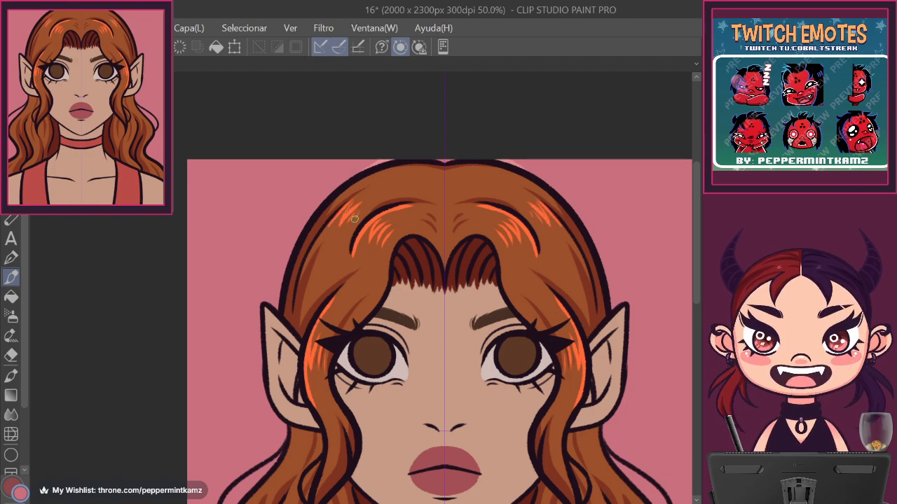
Paint bright orange highlights along the outer edges of the side hair below the ears, with short strokes on the outermost waves.
drag(635, 371, 659, 129)
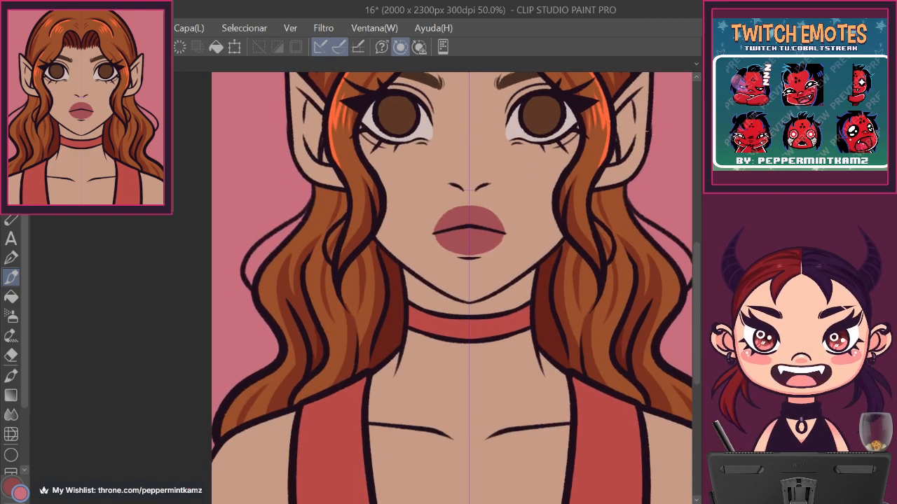
mouse_move(264, 307)
mouse_down()
mouse_move(270, 263)
mouse_move(272, 272)
mouse_up()
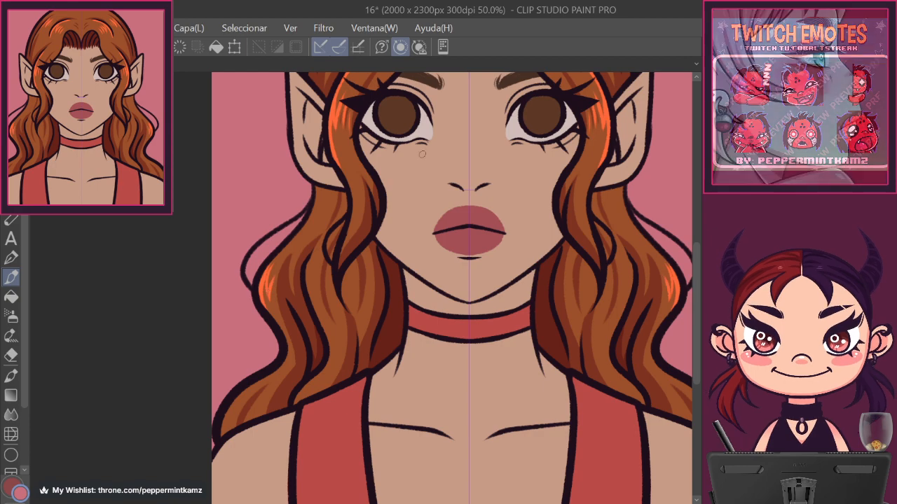
key(ctrl+z)
key(ctrl+z)
drag(261, 303, 269, 268)
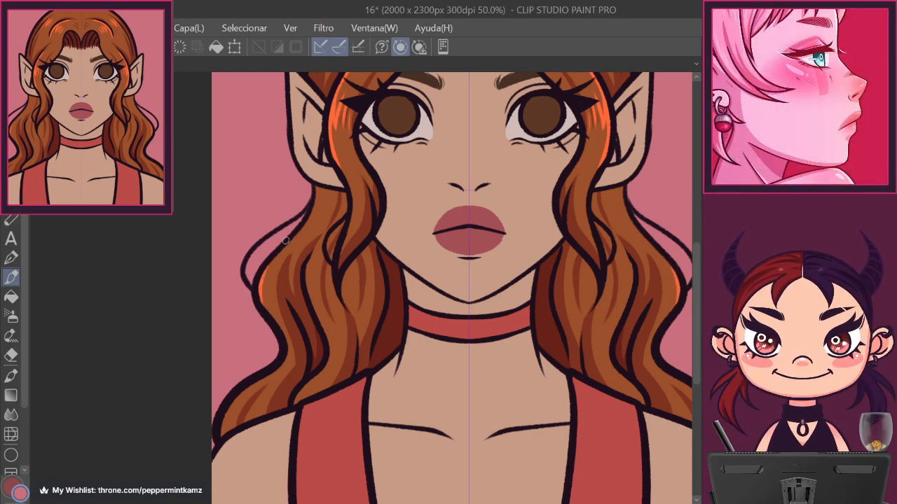
drag(316, 189, 273, 274)
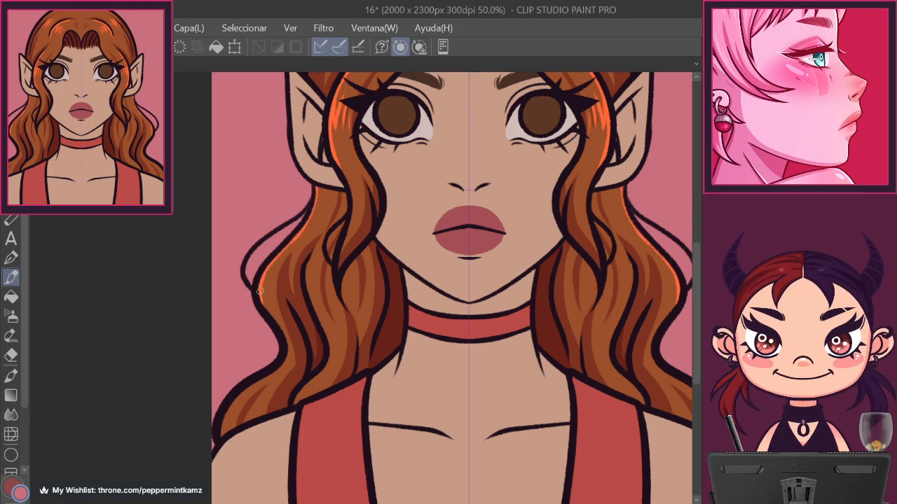
mouse_move(272, 266)
mouse_down()
mouse_move(267, 298)
mouse_move(274, 272)
mouse_move(269, 286)
mouse_up()
key(ctrl+z)
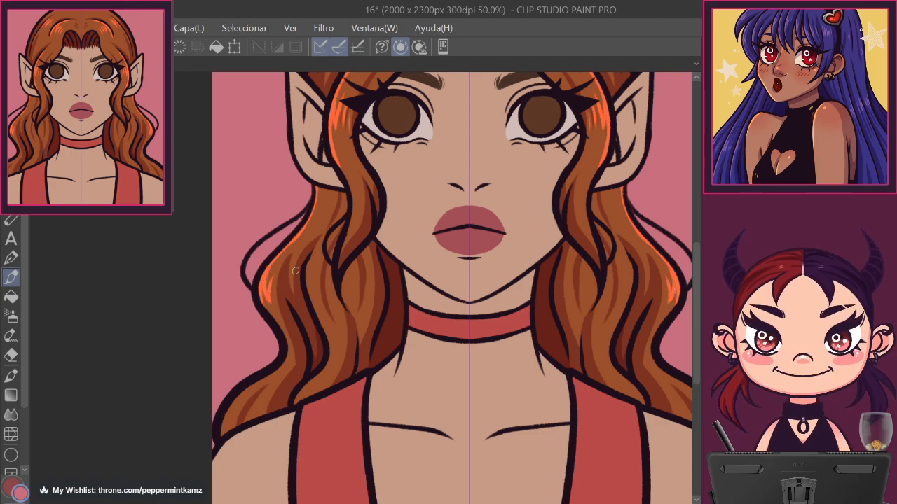
Add short orange highlight strokes to the inner waves of the side hair and the ends lying on the shoulders.
mouse_move(309, 293)
mouse_down()
mouse_move(317, 252)
mouse_move(314, 294)
mouse_move(325, 282)
mouse_move(314, 268)
mouse_move(315, 290)
mouse_move(320, 260)
mouse_move(312, 257)
mouse_move(314, 292)
mouse_move(321, 267)
mouse_move(317, 275)
mouse_move(334, 273)
mouse_move(330, 266)
mouse_move(328, 292)
mouse_up()
key(ctrl+z)
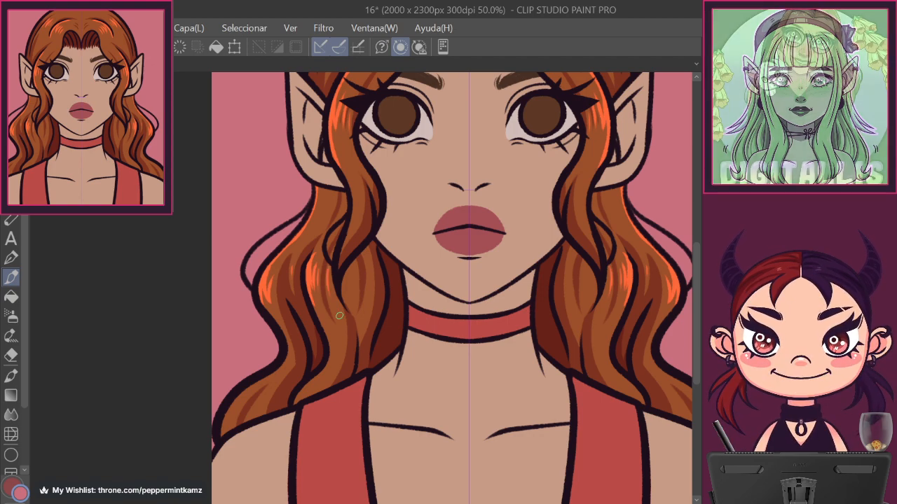
drag(221, 439, 268, 377)
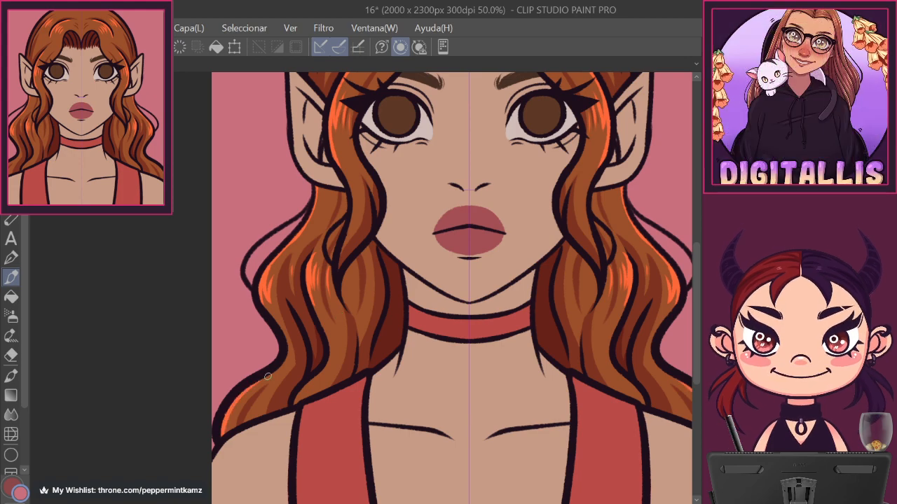
key(ctrl+z)
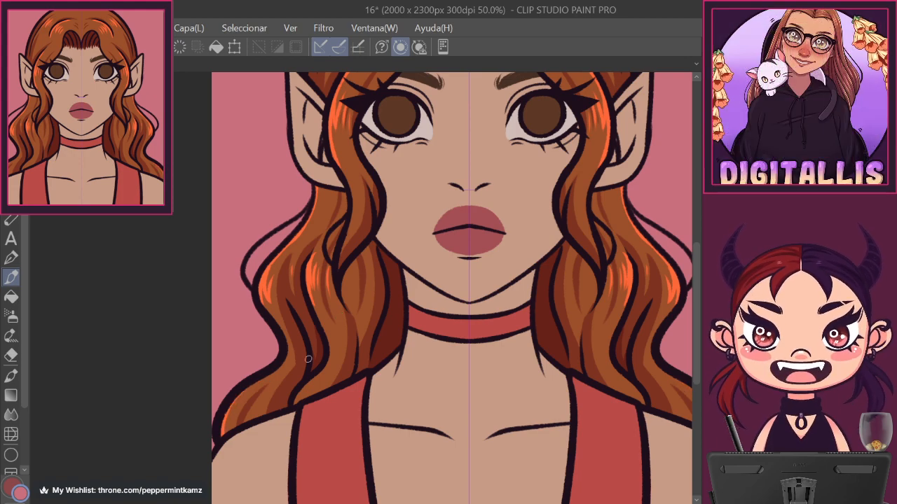
drag(225, 440, 245, 397)
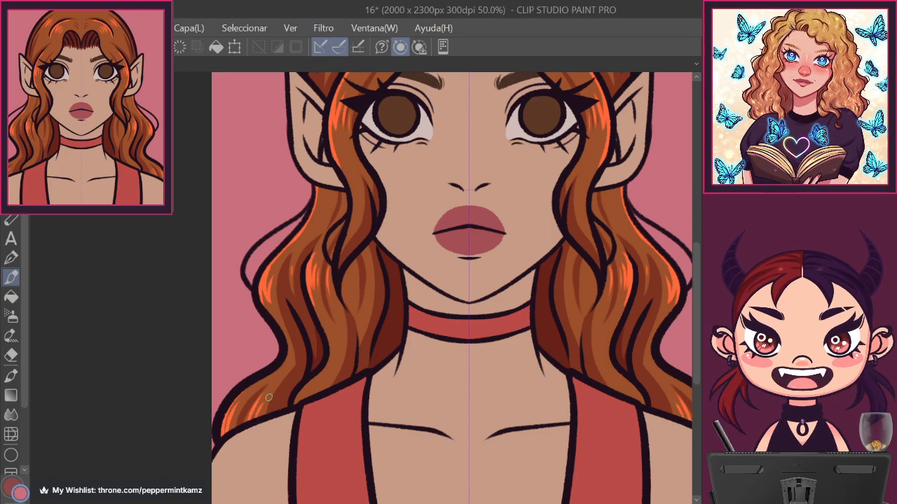
mouse_move(295, 405)
mouse_down()
mouse_move(318, 379)
mouse_move(312, 394)
mouse_up()
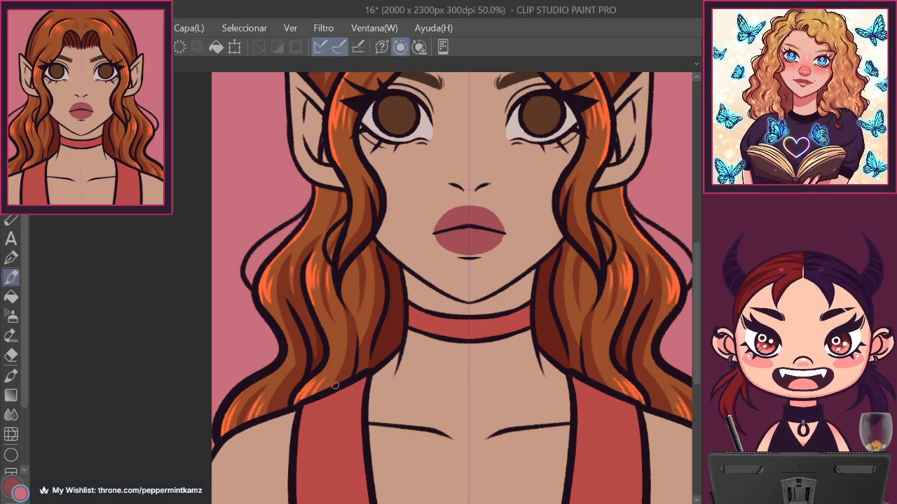
key(ctrl+z)
key(ctrl+z)
drag(301, 402, 318, 382)
key(ctrl+z)
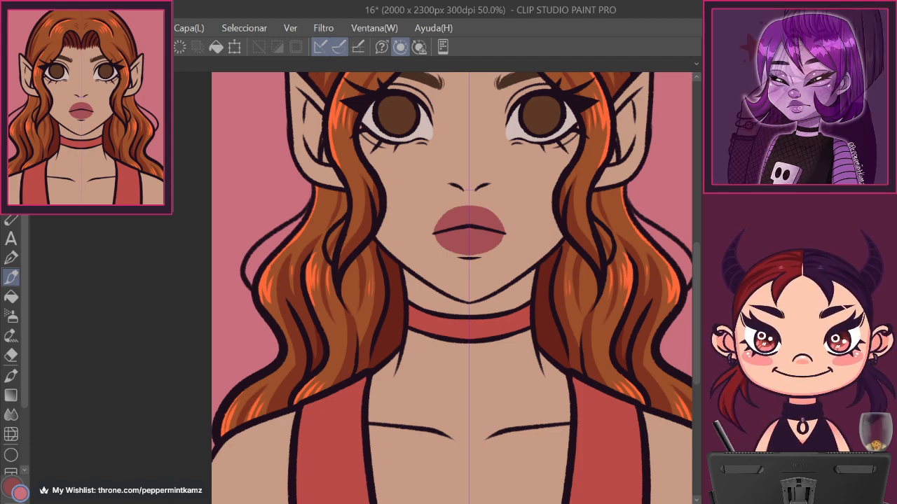
Draw fine dark hair strokes over both eyebrows.
key(ctrl+0)
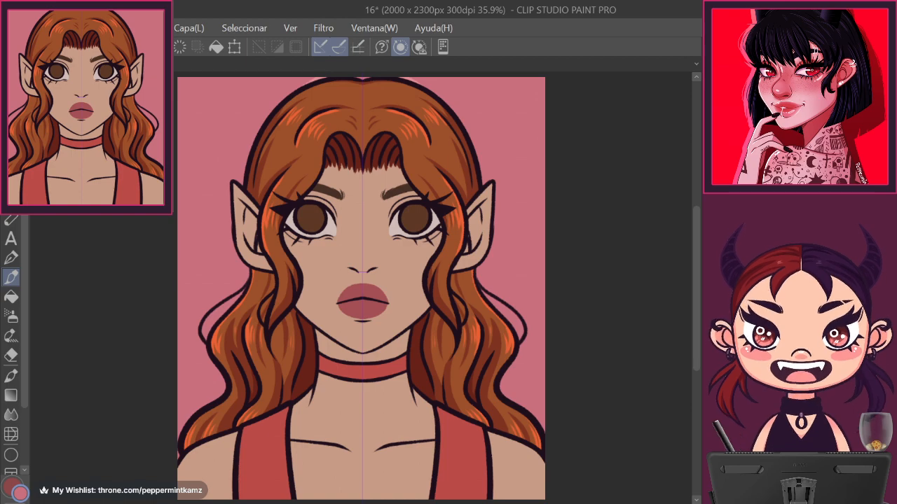
key(ctrl+d)
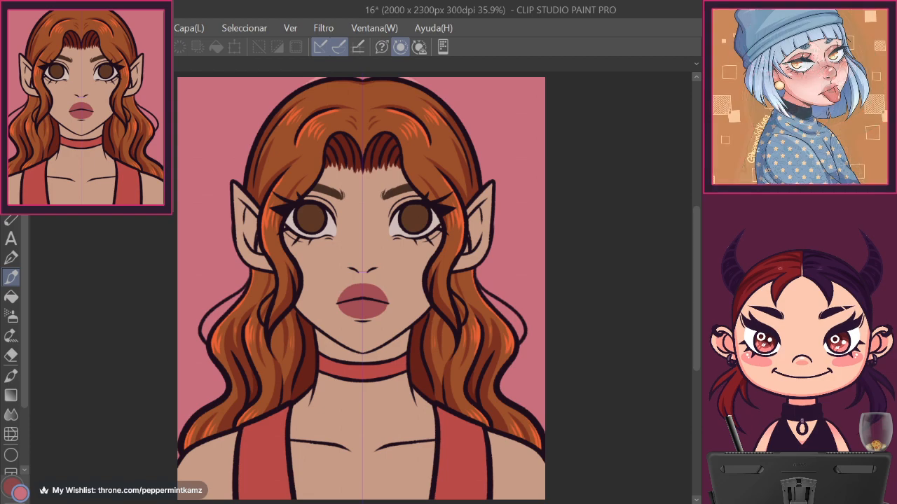
key(ctrl+shift+n)
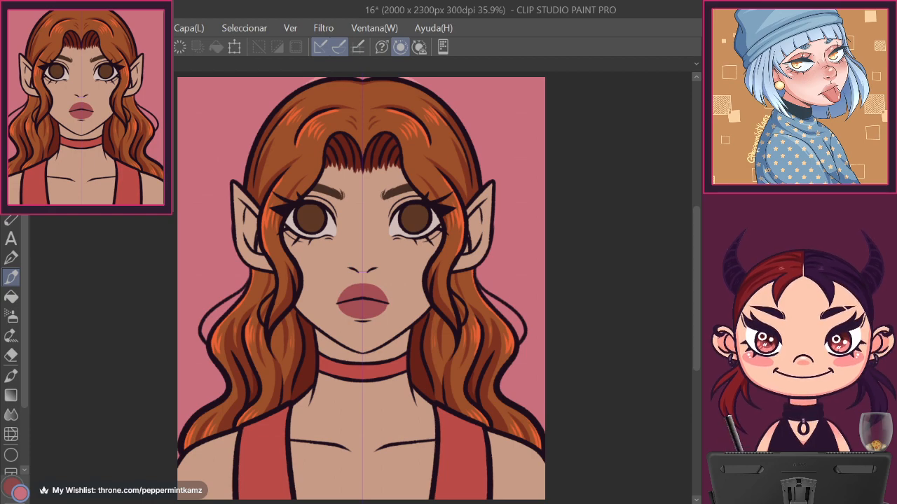
key(ctrl+s)
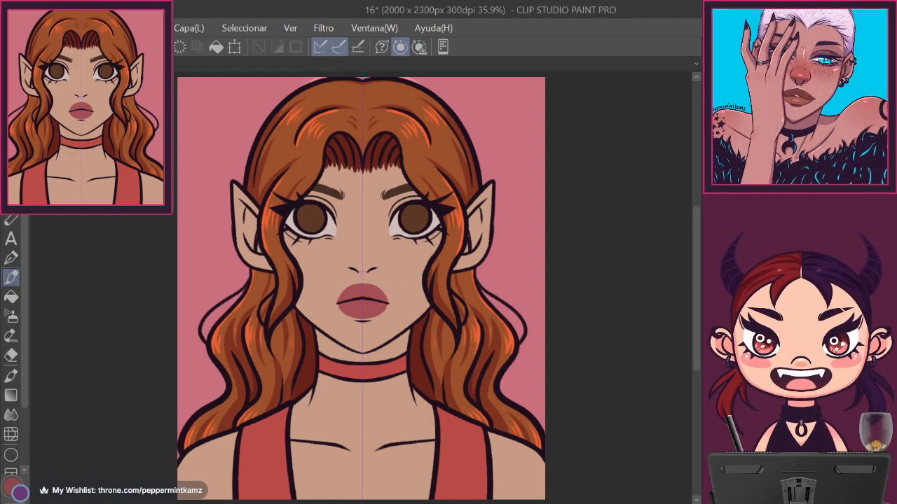
key(ctrl+plus)
key(ctrl+plus)
key(ctrl+plus)
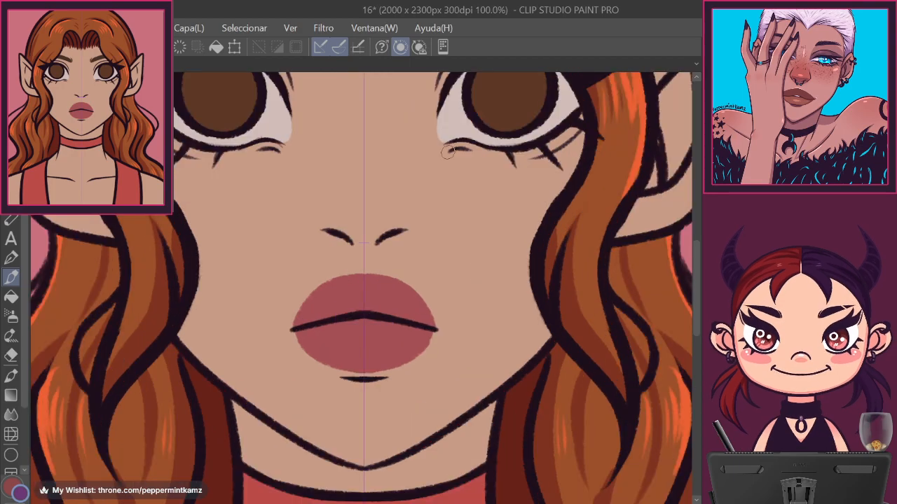
drag(416, 142, 411, 425)
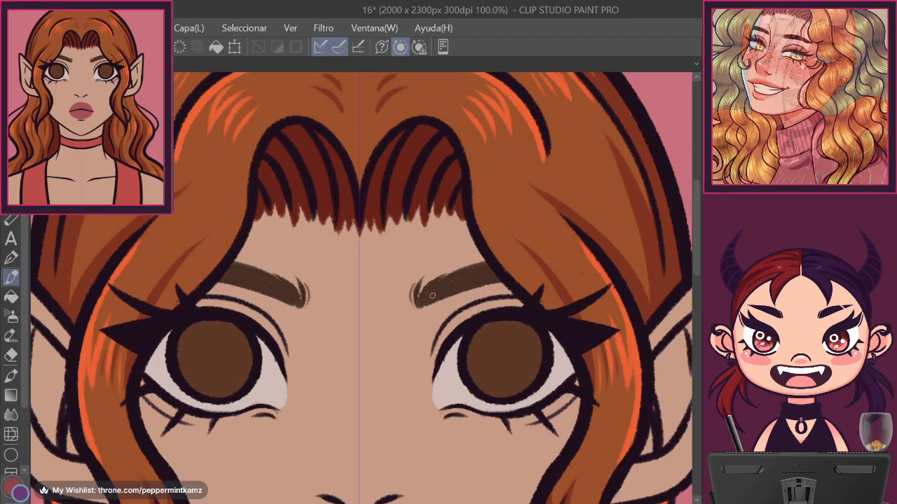
mouse_move(430, 290)
mouse_down()
mouse_move(489, 258)
mouse_move(427, 307)
mouse_move(471, 270)
mouse_move(449, 290)
mouse_move(480, 278)
mouse_move(446, 299)
mouse_move(490, 276)
mouse_up()
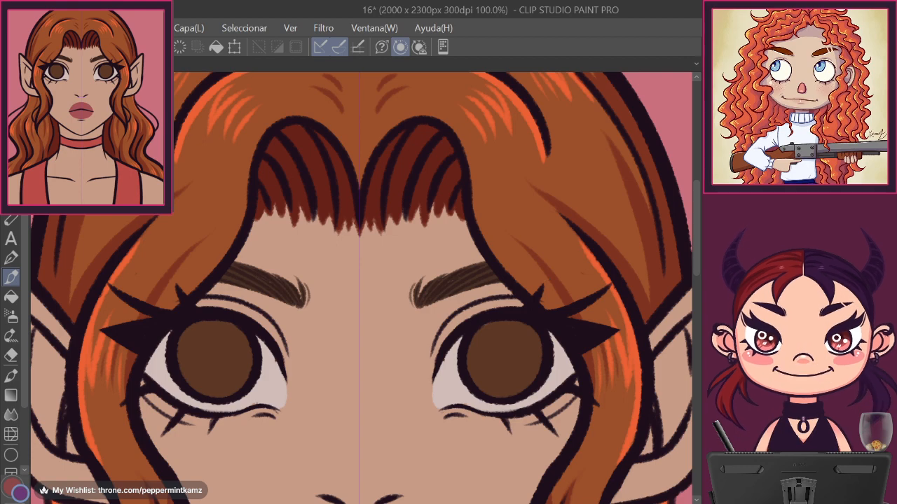
key(ctrl+0)
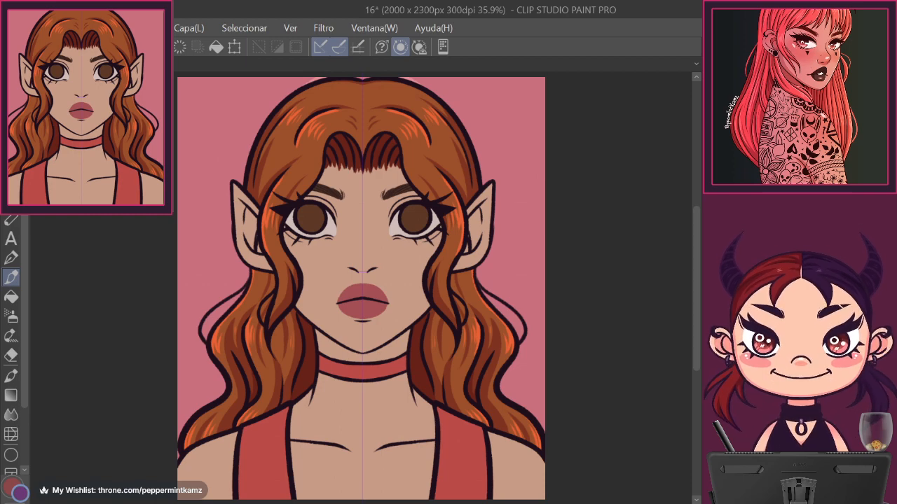
Shade the upper lip dark red, and paint a light pink highlight at the centre of the lower lip.
key(ctrl+plus)
key(ctrl+plus)
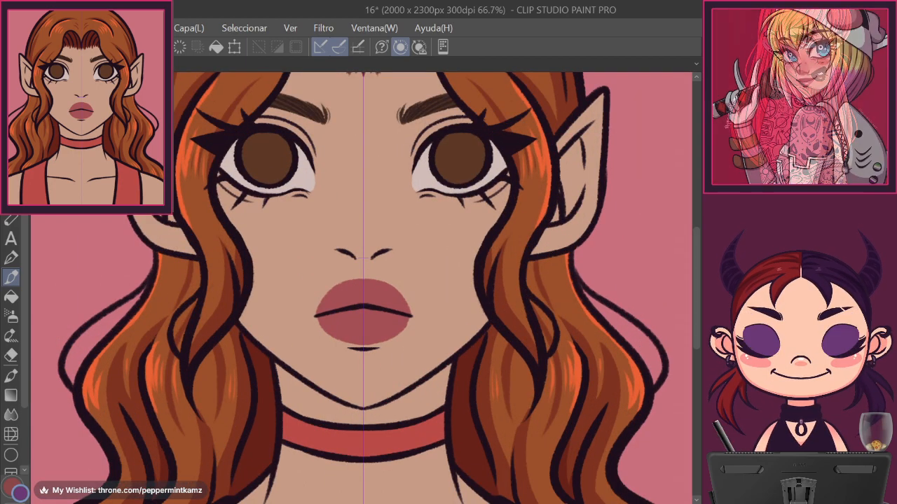
drag(322, 310, 409, 309)
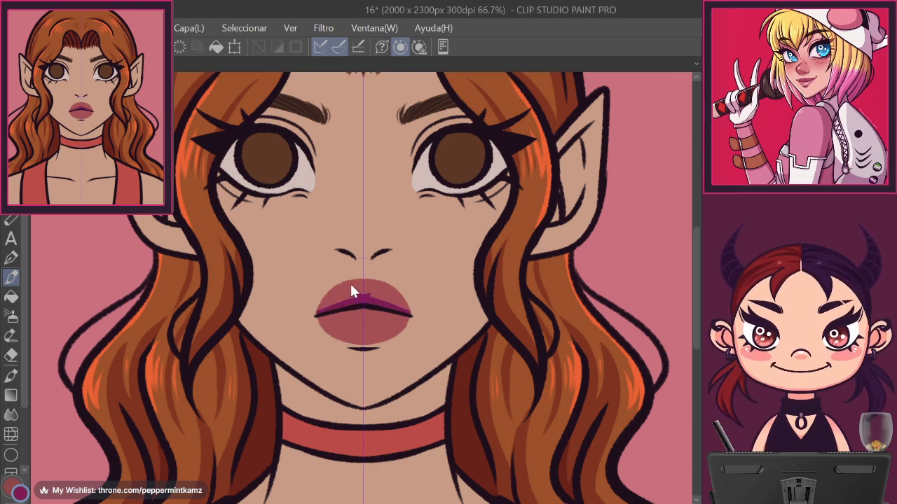
mouse_move(322, 309)
mouse_down()
mouse_move(358, 291)
mouse_move(334, 299)
mouse_move(343, 287)
mouse_move(372, 287)
mouse_move(416, 318)
mouse_up()
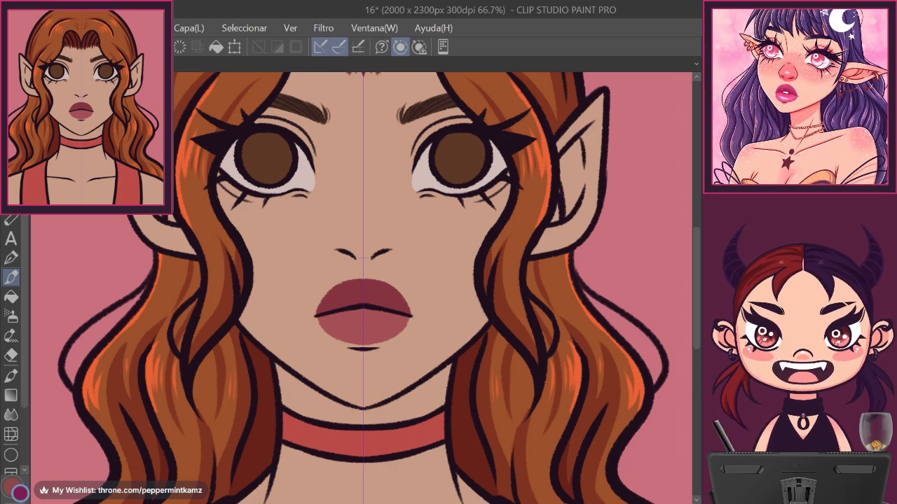
mouse_move(370, 323)
mouse_down()
mouse_move(356, 324)
mouse_move(371, 324)
mouse_up()
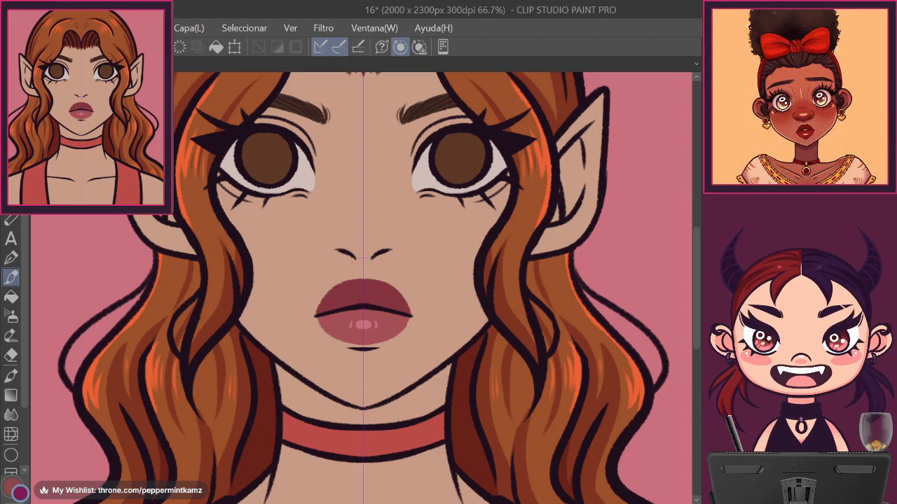
Paint the inner area of both ears beside the front locks with red shading.
key(ctrl+minus)
key(ctrl+minus)
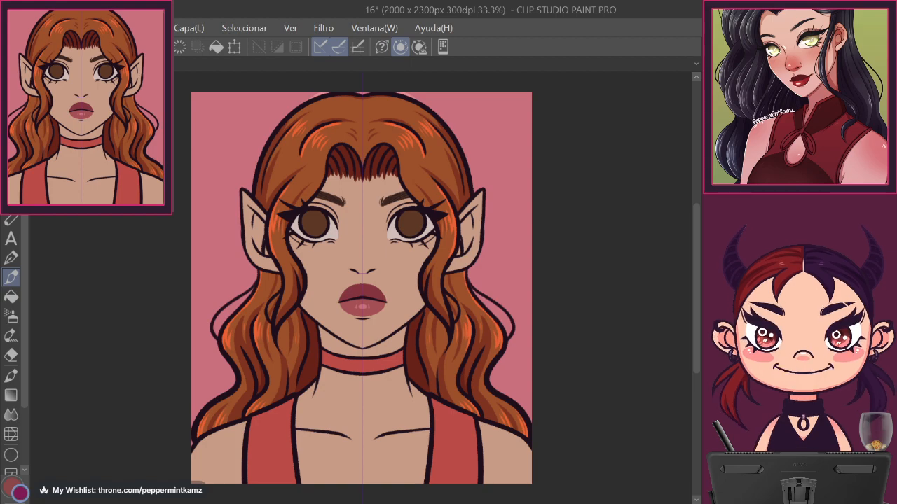
key(ctrl+plus)
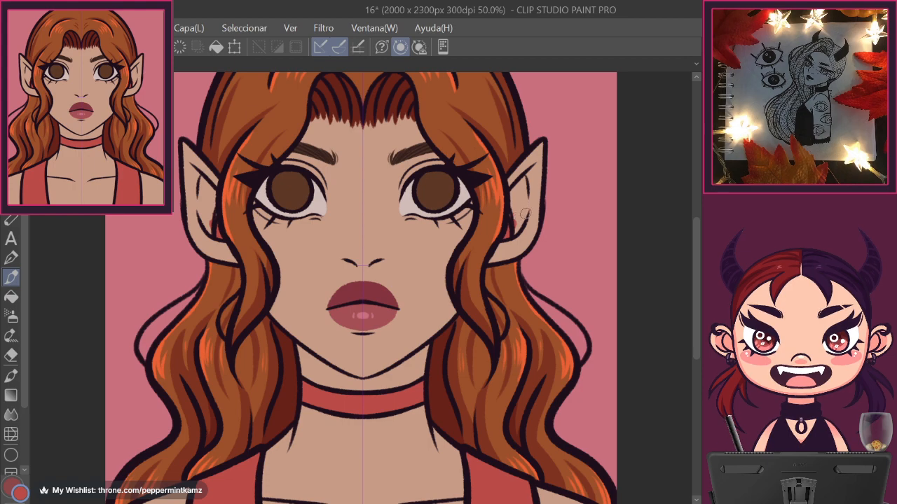
mouse_move(509, 224)
mouse_down()
mouse_move(514, 190)
mouse_move(522, 210)
mouse_move(515, 227)
mouse_up()
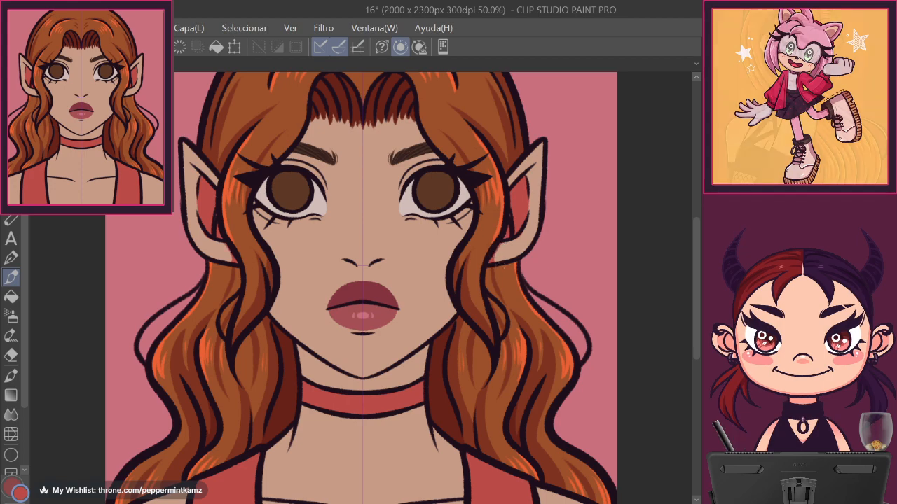
Rework the shading in the inner area of both ears into a softer reddish skin tone.
key(ctrl+z)
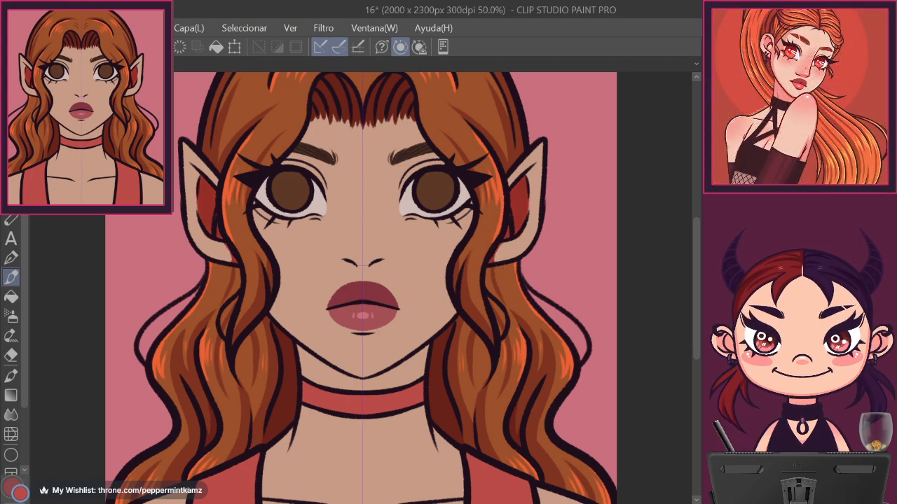
key(ctrl+y)
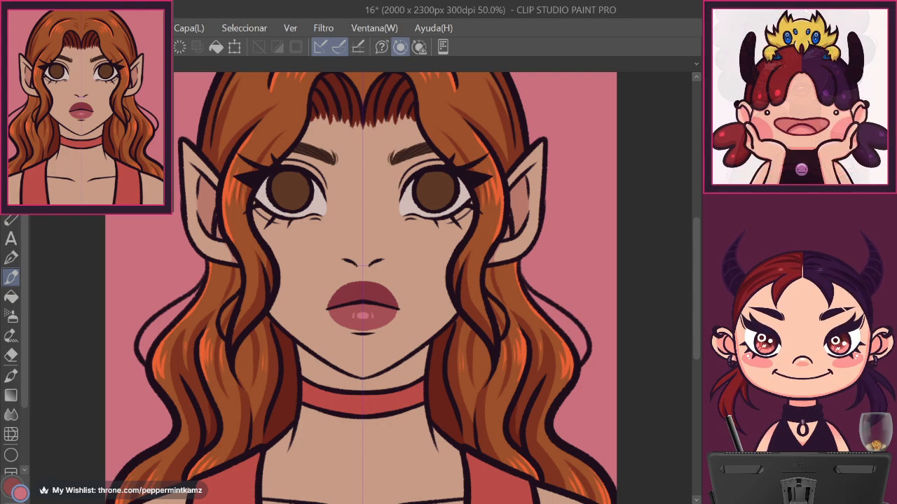
drag(531, 170, 528, 194)
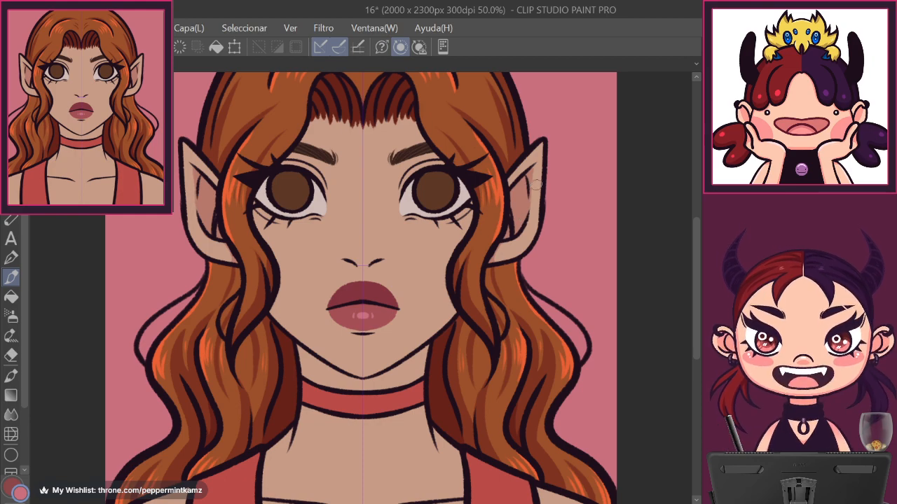
Shade the neck between the chin and choker, and add a thin shadow along the inside of the jawline.
mouse_move(370, 392)
mouse_down()
mouse_move(421, 377)
mouse_move(370, 385)
mouse_move(433, 360)
mouse_move(431, 344)
mouse_move(371, 378)
mouse_up()
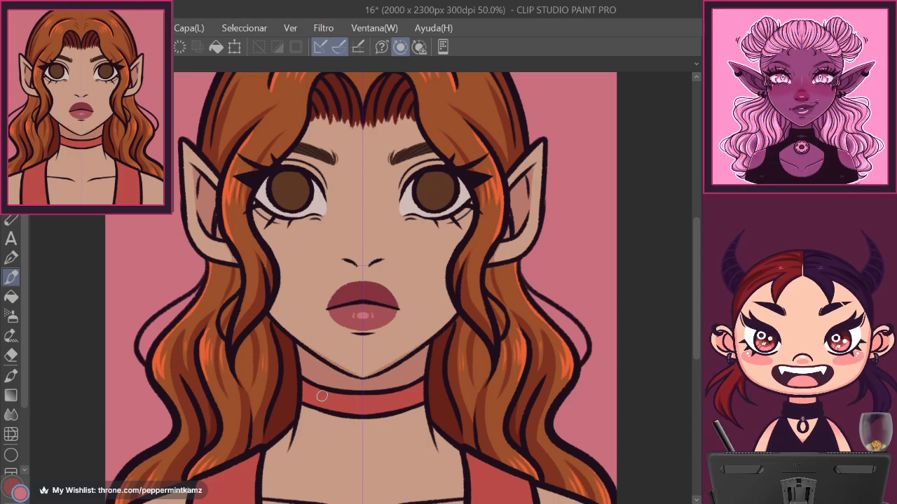
drag(262, 309, 315, 351)
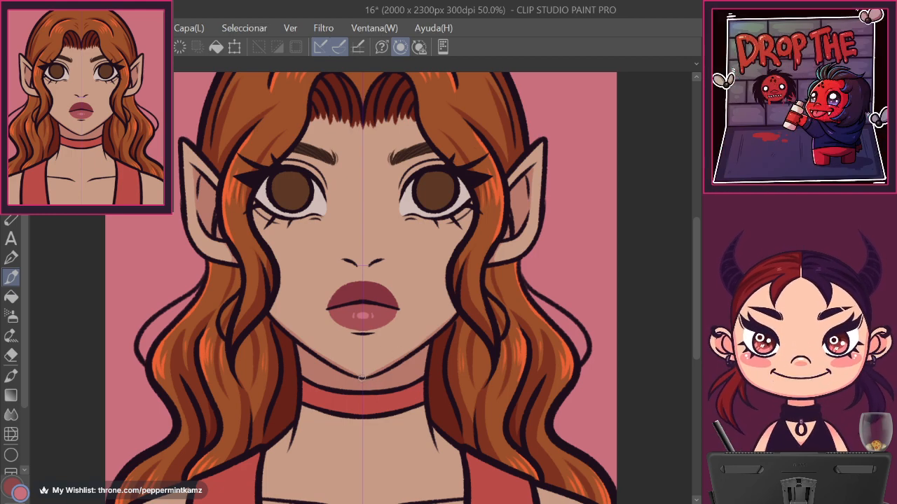
drag(366, 377, 456, 314)
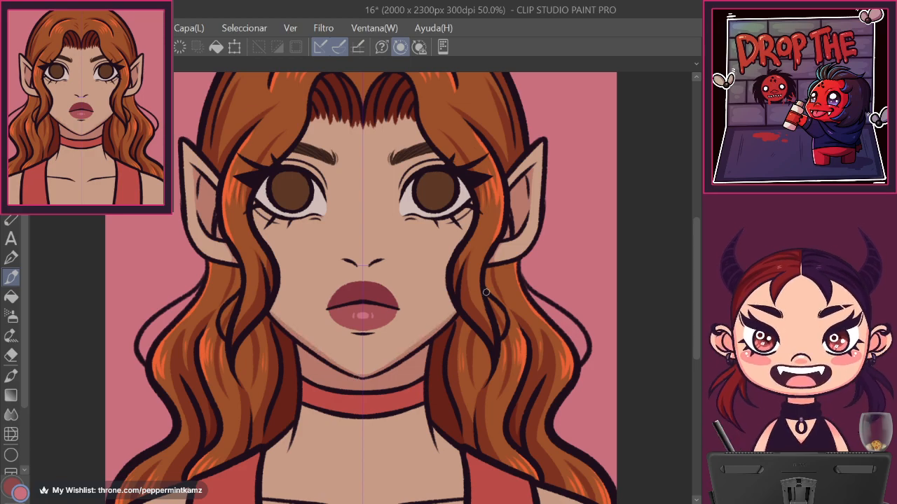
Shade the upper eyelid creases and the skin beneath the lower lashes of both eyes.
key(ctrl+alt+0)
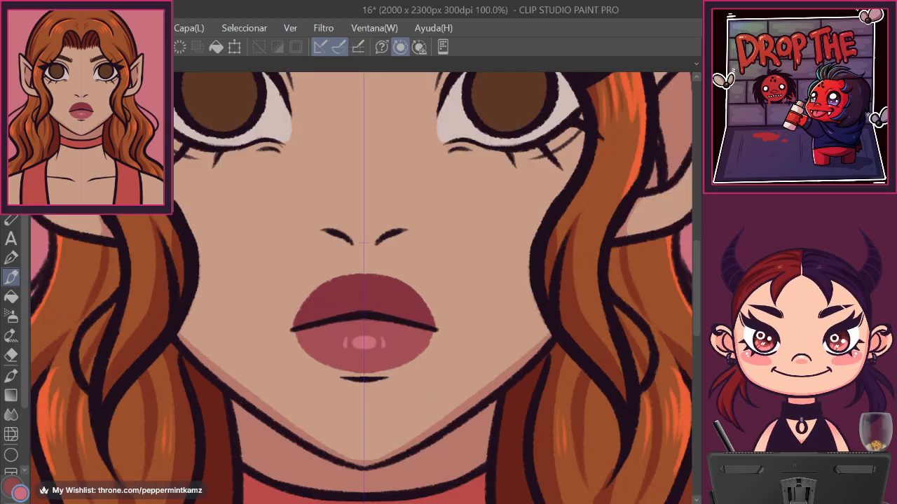
drag(403, 199, 347, 393)
drag(439, 341, 464, 354)
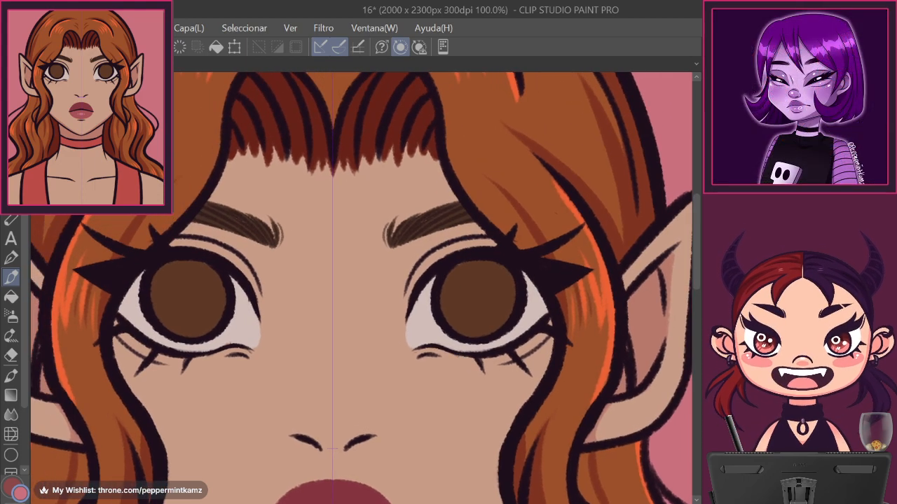
drag(460, 267, 474, 265)
key(ctrl+z)
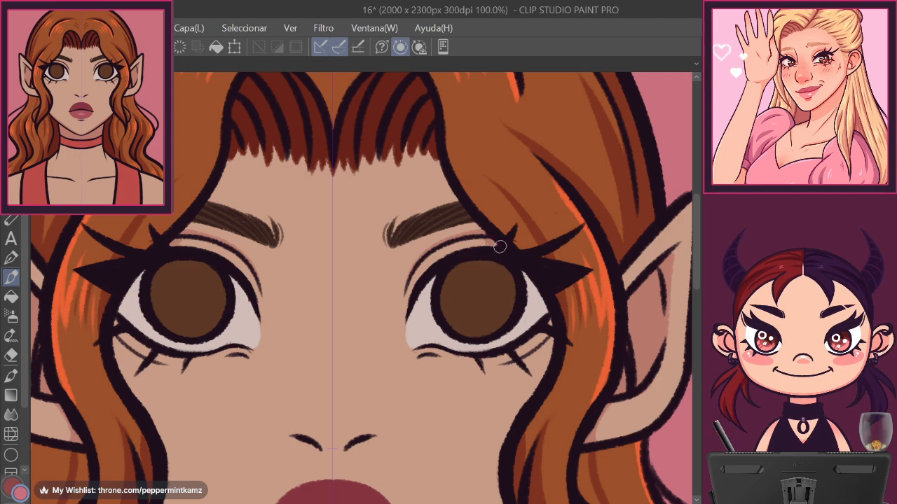
drag(415, 360, 550, 342)
key(ctrl+z)
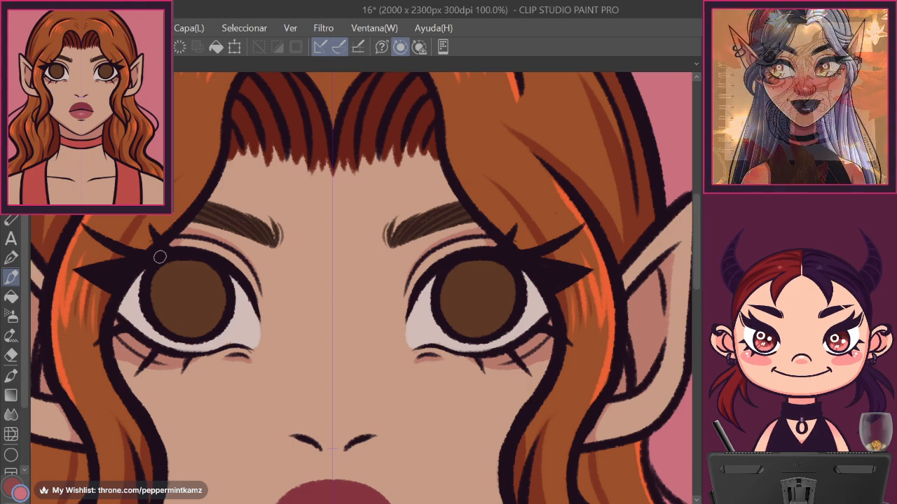
Shade the skin around the nostrils, at the mouth corners and below the lower lip.
drag(225, 321, 329, 177)
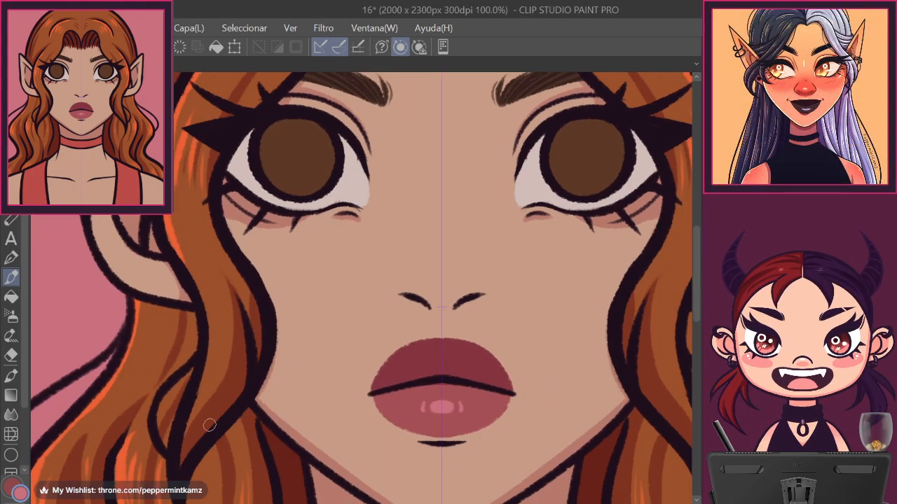
drag(396, 295, 490, 296)
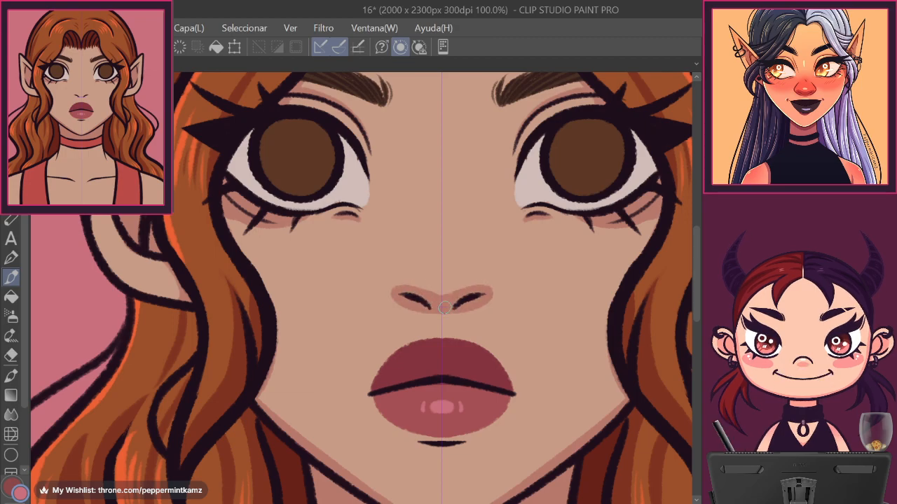
drag(374, 388, 372, 394)
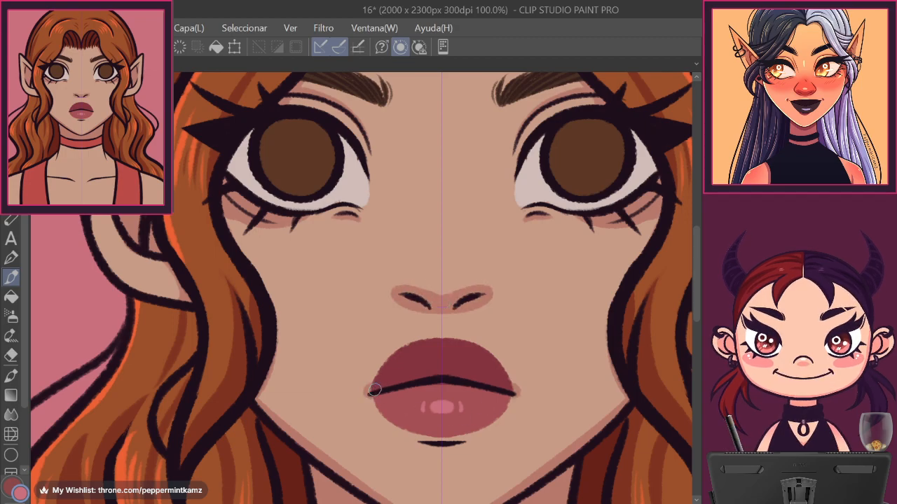
drag(506, 430, 509, 338)
drag(422, 357, 423, 355)
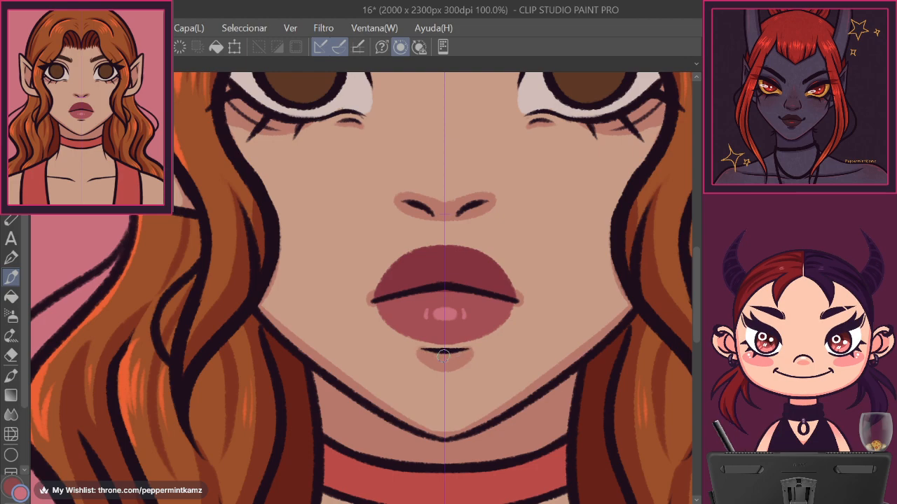
key(c)
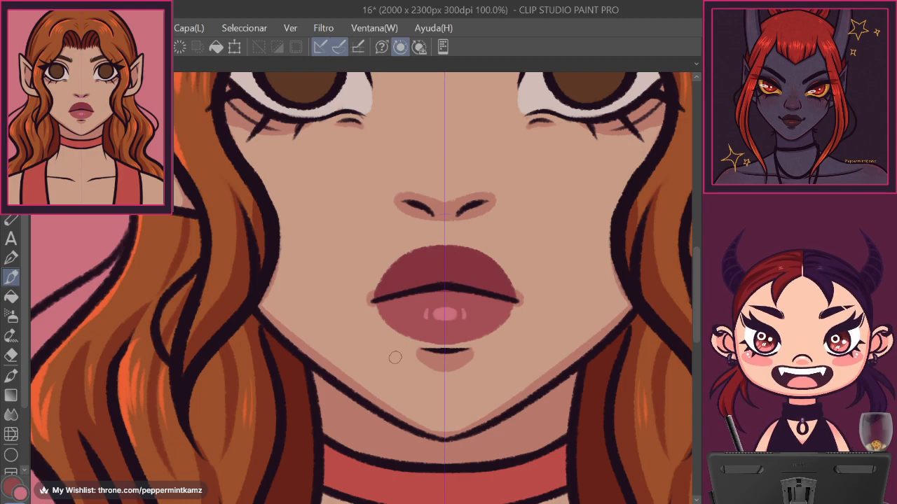
Paint soft shadows on the skin at both sides of the neck, beside the hair below the choker.
key(ctrl+minus)
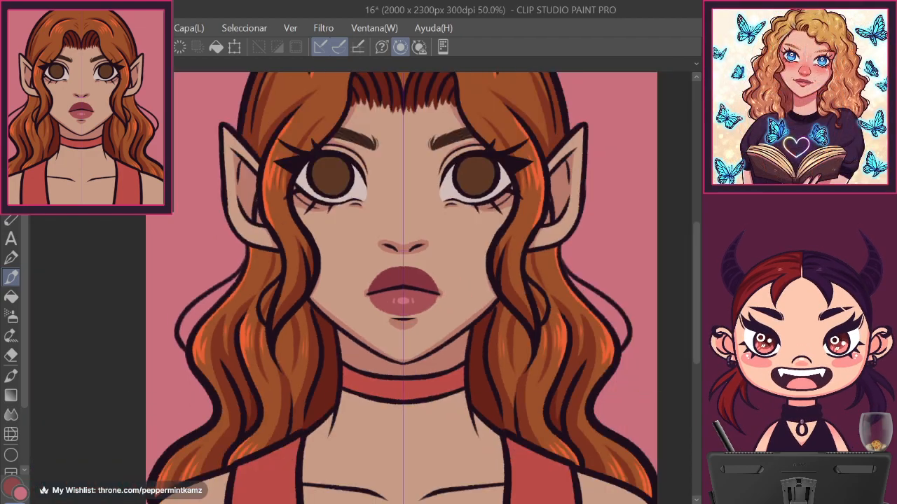
drag(555, 446, 524, 330)
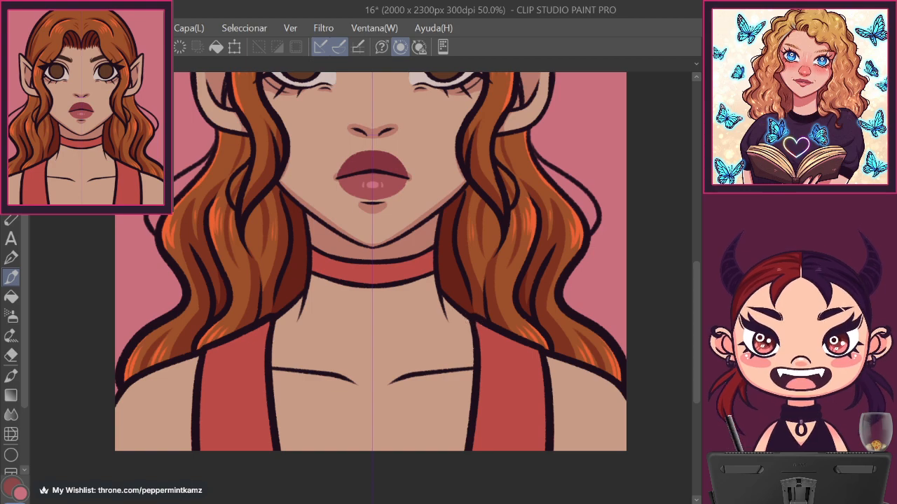
drag(443, 293, 469, 328)
key(ctrl+z)
drag(447, 293, 471, 332)
key(c)
drag(441, 295, 447, 325)
Shade along both collarbones, and add small shadows at the lower centre of the chest and the armpit creases.
drag(480, 431, 513, 305)
drag(449, 330, 471, 298)
key(c)
drag(448, 332, 496, 270)
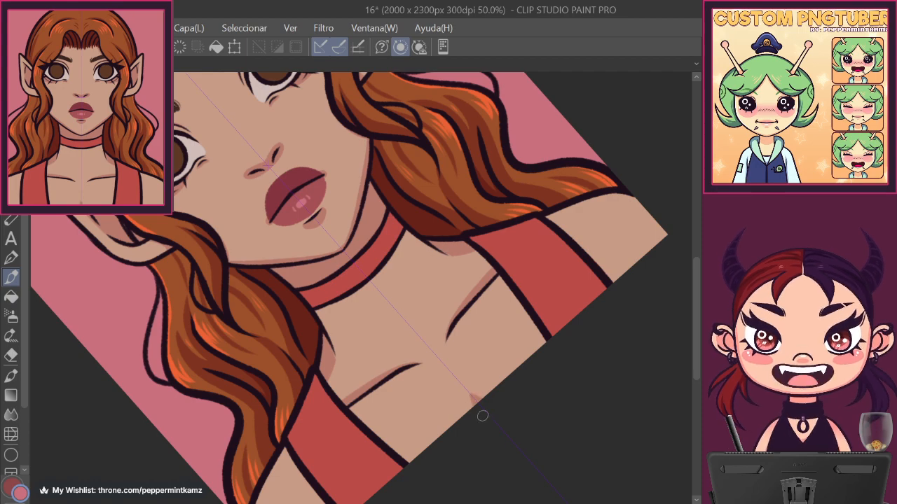
mouse_move(614, 404)
mouse_down()
mouse_move(633, 296)
mouse_move(660, 239)
mouse_up()
drag(389, 356, 369, 357)
key(ctrl+z)
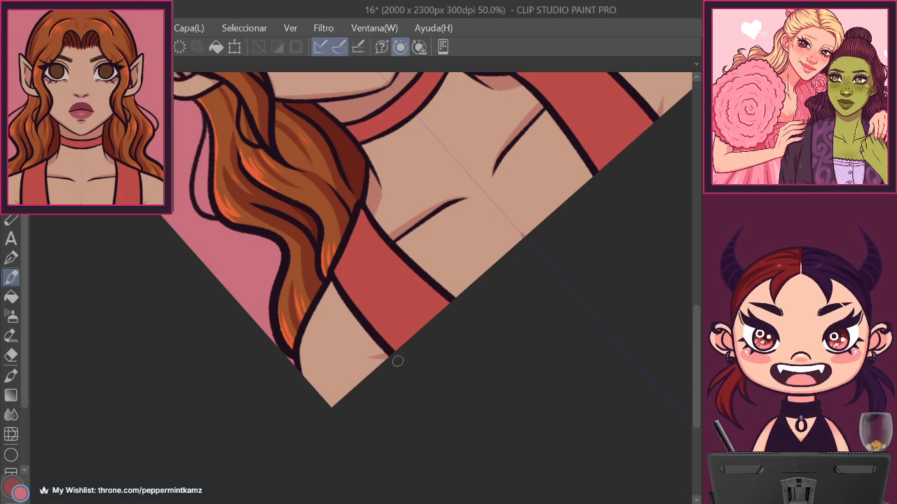
key(ctrl+0)
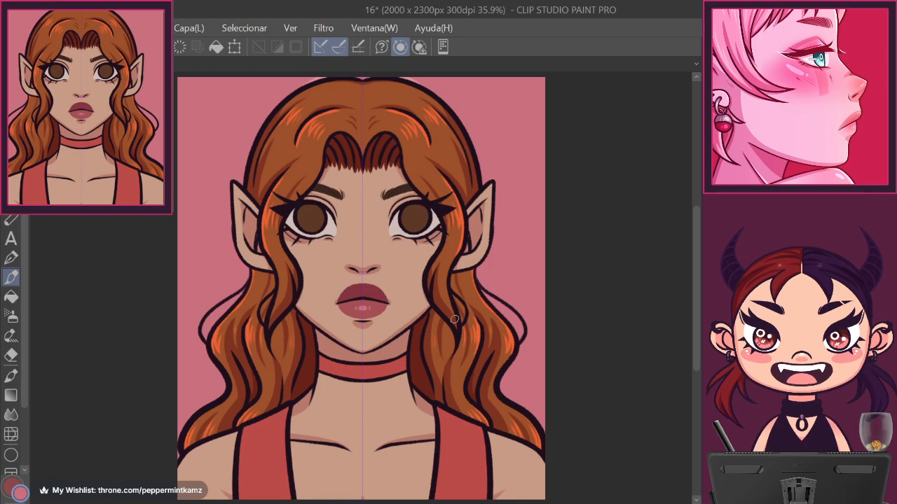
Deepen the shadow on the neck directly beneath the jawline.
key(ctrl+plus)
key(ctrl+plus)
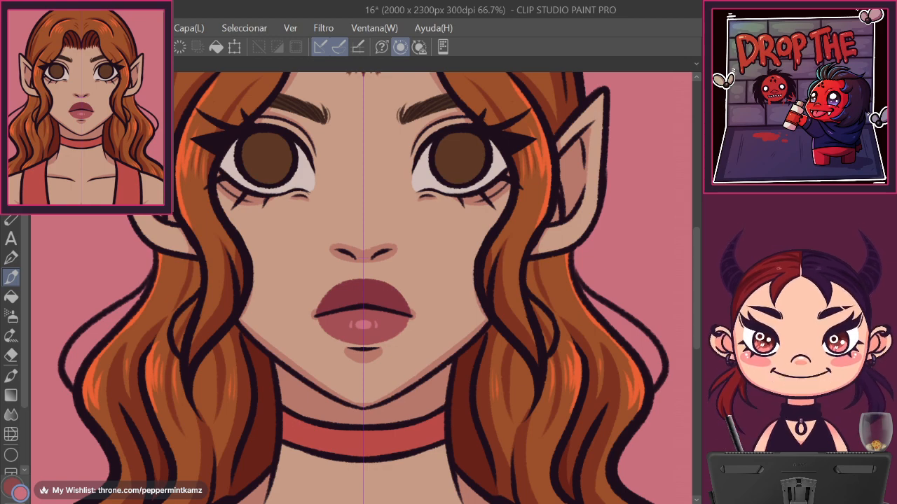
drag(367, 410, 466, 346)
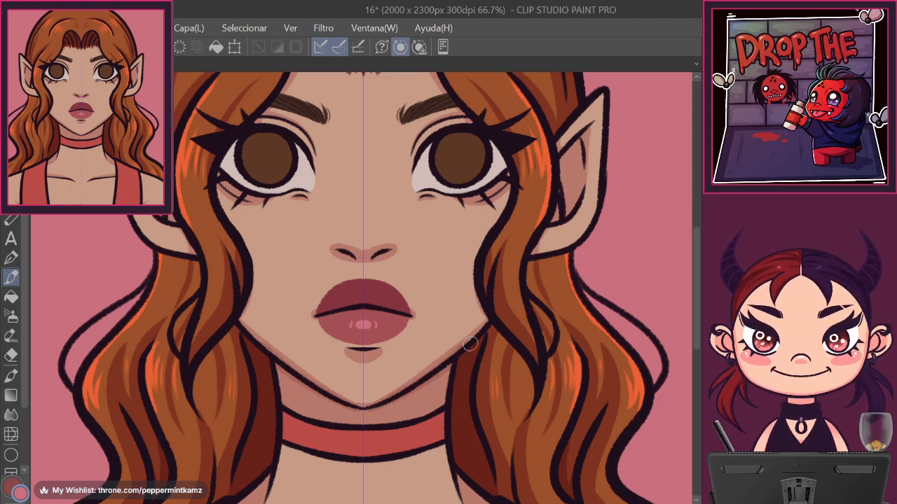
key(ctrl+z)
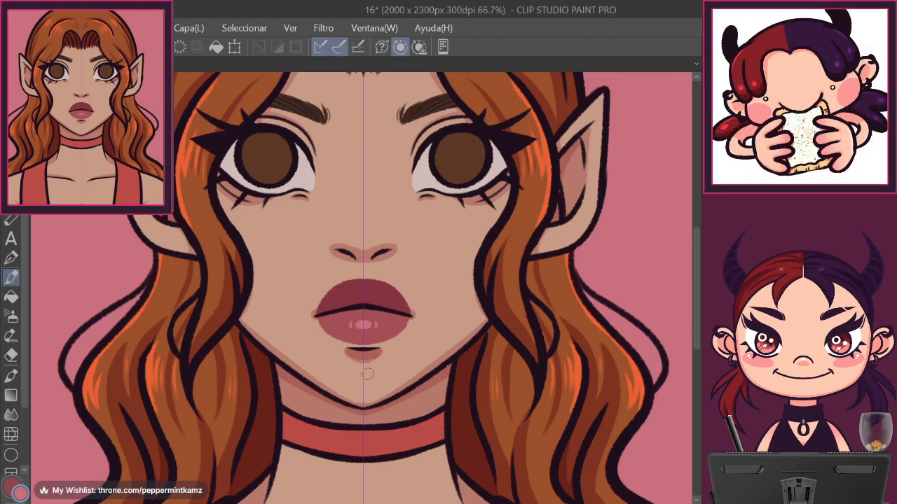
Paint dark red colour over the upper eyelids and the tips of both ears.
drag(363, 378, 372, 425)
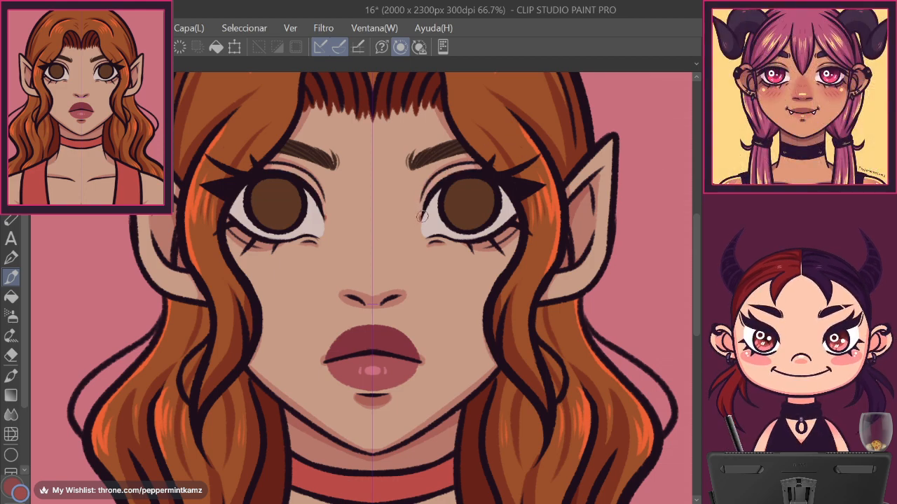
drag(423, 218, 481, 168)
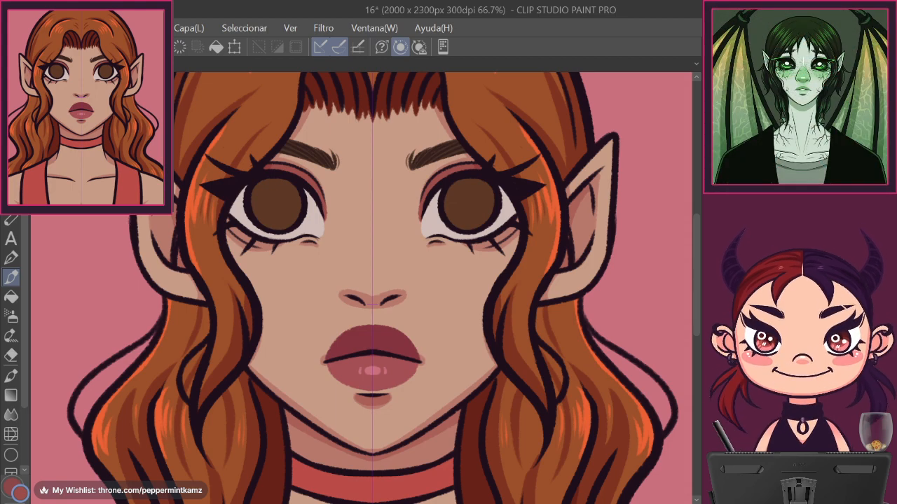
mouse_move(607, 145)
mouse_down()
mouse_move(580, 180)
mouse_move(601, 183)
mouse_move(618, 168)
mouse_move(604, 221)
mouse_move(604, 204)
mouse_up()
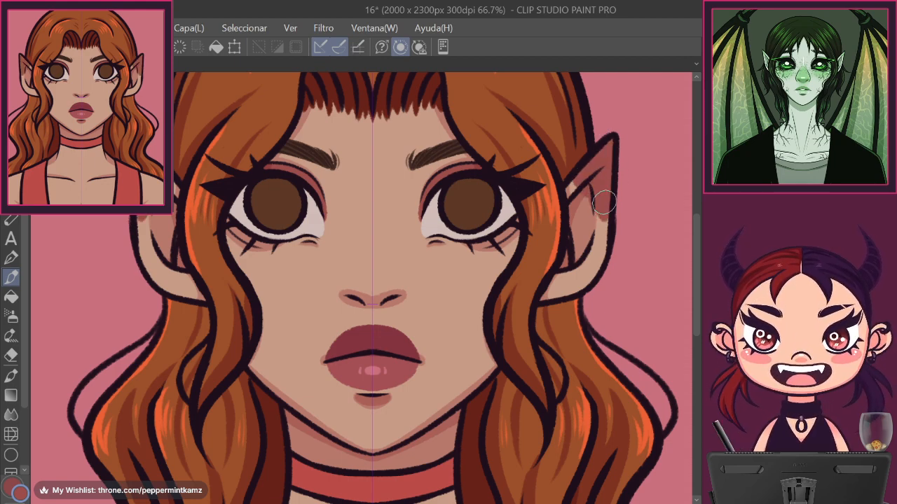
Paint dark red blush patches on both cheeks under the eyes, and trim their inner and lower edges.
drag(431, 234, 476, 326)
mouse_move(515, 283)
mouse_down()
mouse_move(521, 220)
mouse_move(490, 266)
mouse_move(499, 278)
mouse_move(509, 235)
mouse_move(493, 297)
mouse_move(474, 261)
mouse_move(463, 279)
mouse_move(476, 262)
mouse_up()
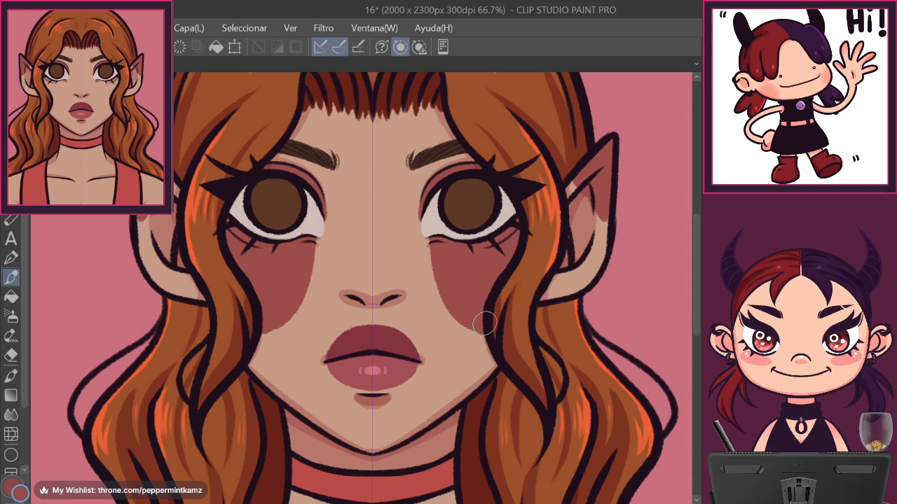
key(c)
mouse_move(421, 250)
mouse_down()
mouse_move(428, 280)
mouse_move(493, 333)
mouse_move(426, 255)
mouse_up()
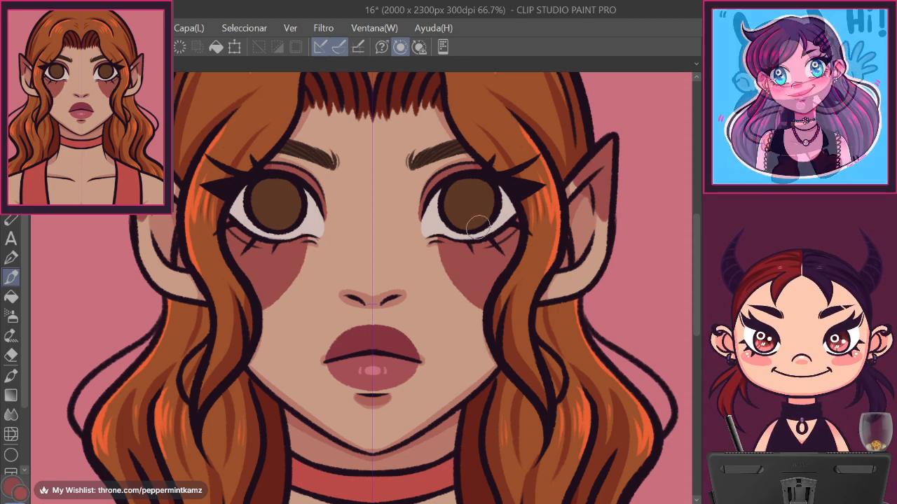
Paint a rounded dark red blush patch over the nose, and trim its edges.
key(c)
mouse_move(359, 288)
mouse_down()
mouse_move(362, 251)
mouse_move(353, 270)
mouse_move(365, 286)
mouse_up()
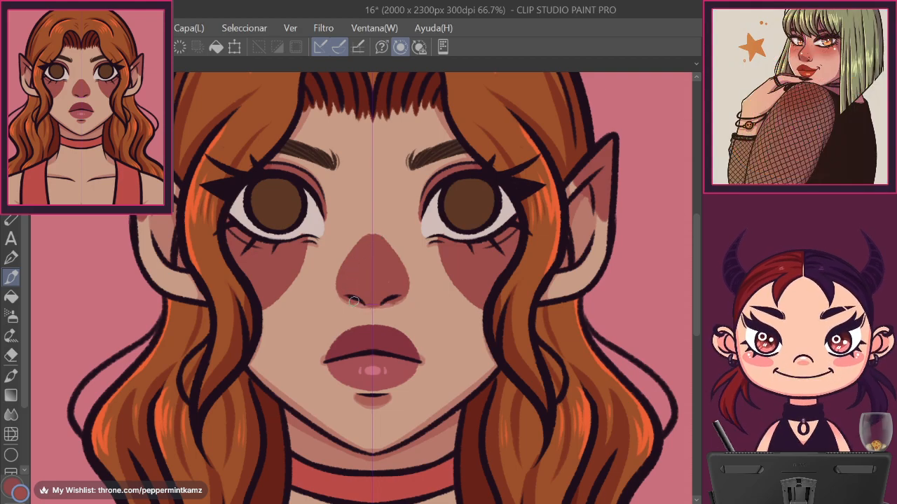
key(c)
mouse_move(334, 290)
mouse_down()
mouse_move(386, 236)
mouse_move(334, 266)
mouse_up()
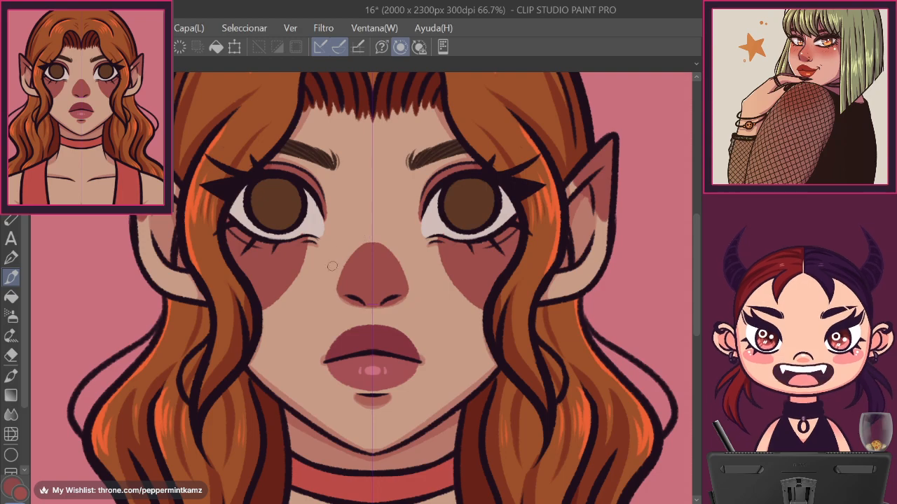
Paint dark red blush patches on both shoulders and at the lower centre of the chest.
drag(556, 440, 568, 292)
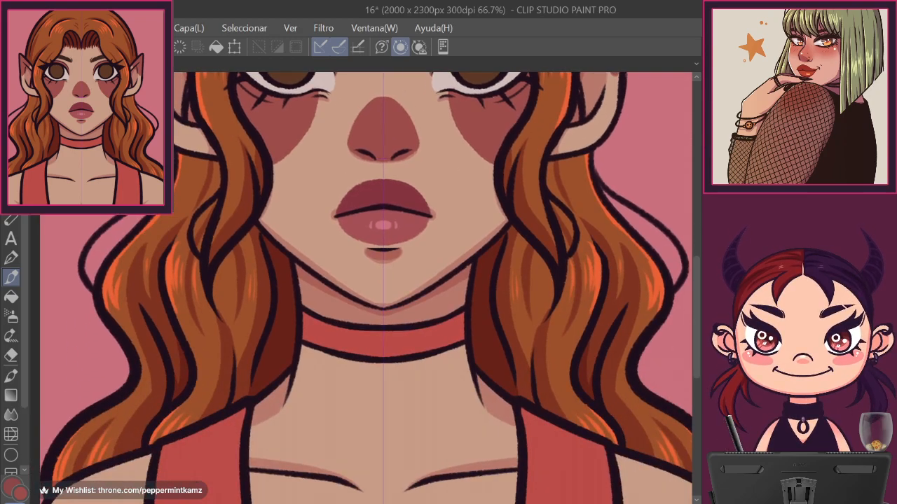
key(ctrl+minus)
key(ctrl+minus)
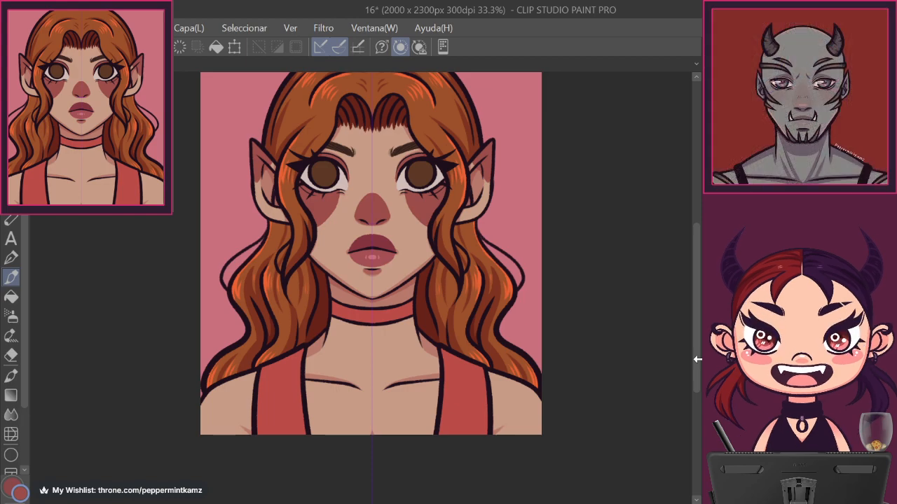
mouse_move(203, 414)
mouse_down()
mouse_move(236, 400)
mouse_move(229, 378)
mouse_move(204, 407)
mouse_up()
mouse_move(360, 444)
mouse_down()
mouse_move(376, 428)
mouse_move(389, 441)
mouse_up()
key(ctrl+z)
key(ctrl+z)
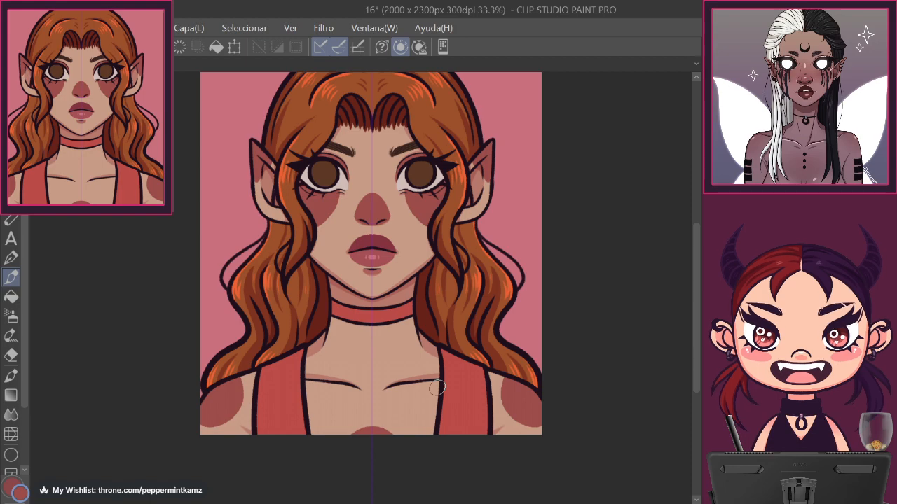
Blend the dark red blush patches on the cheeks and nose softly into the surrounding skin.
click(13, 415)
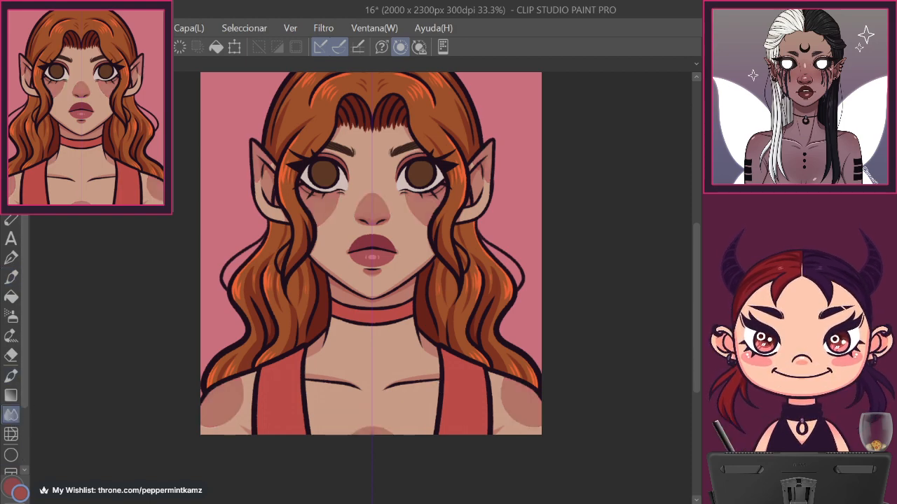
key(ctrl+plus)
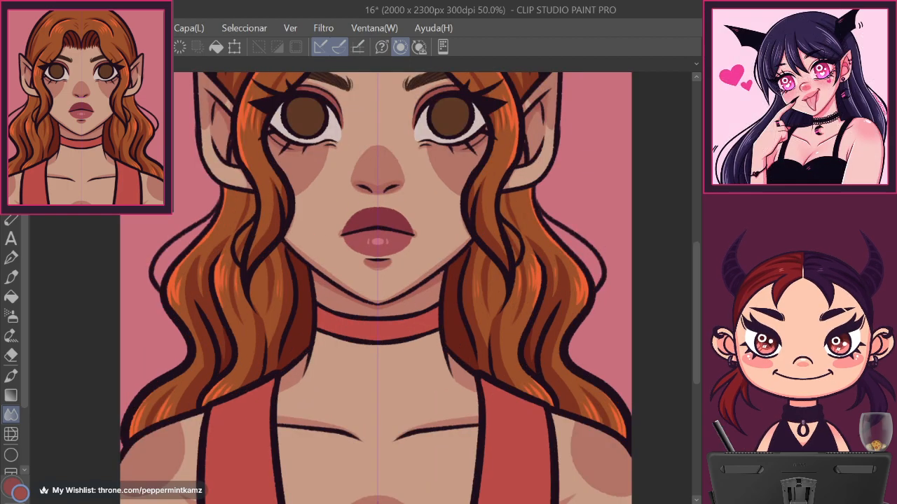
drag(560, 134, 566, 209)
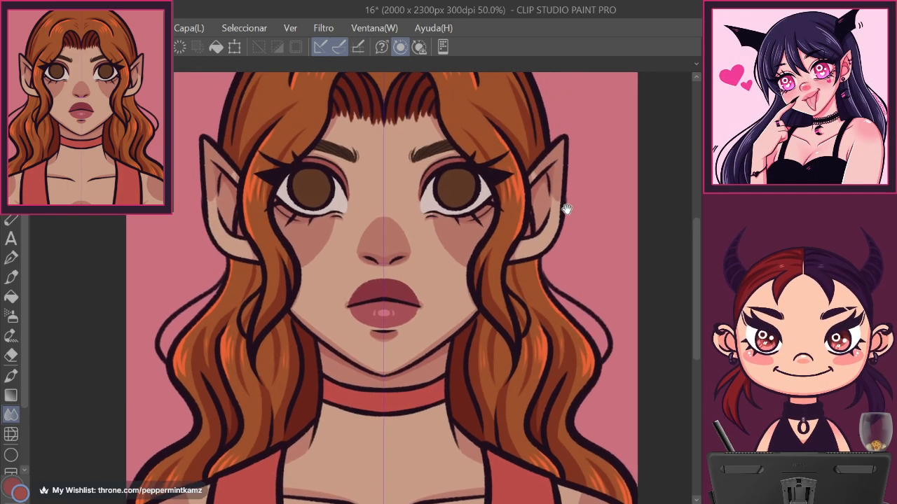
mouse_move(455, 205)
mouse_down()
mouse_move(469, 257)
mouse_move(440, 213)
mouse_move(465, 255)
mouse_move(439, 221)
mouse_move(483, 269)
mouse_move(442, 227)
mouse_move(451, 203)
mouse_up()
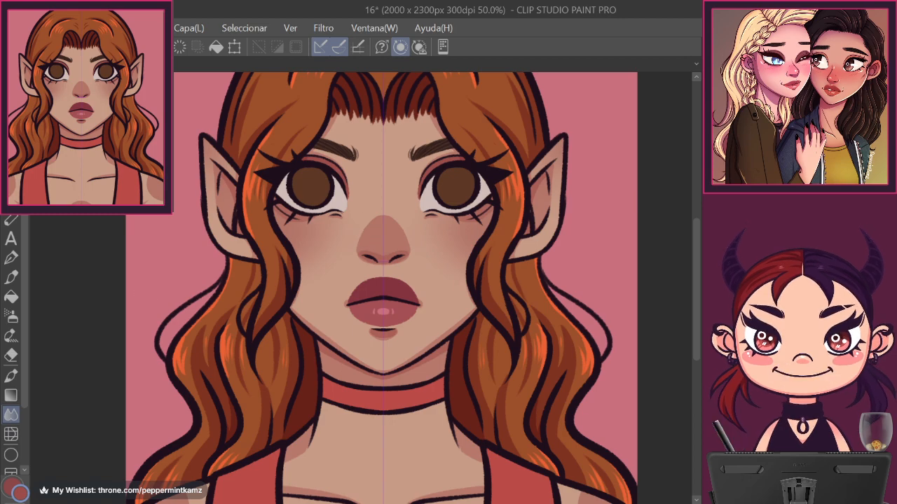
key(alt+Tab)
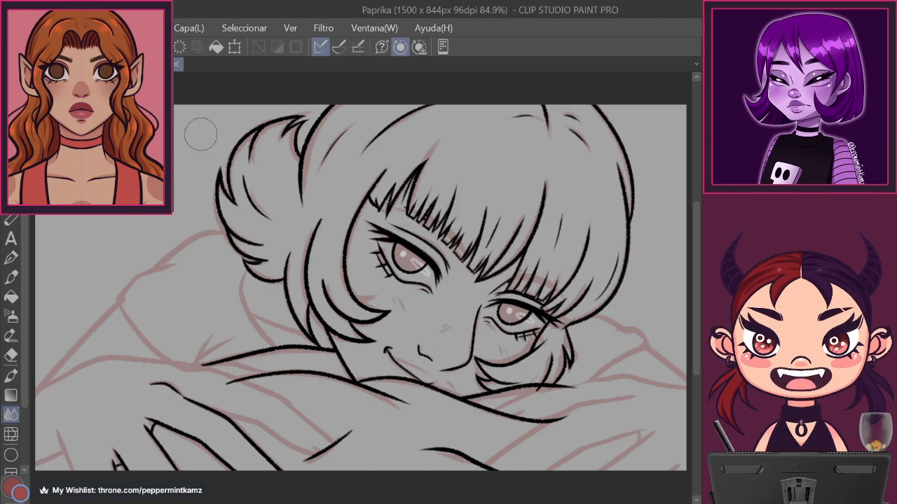
click(176, 64)
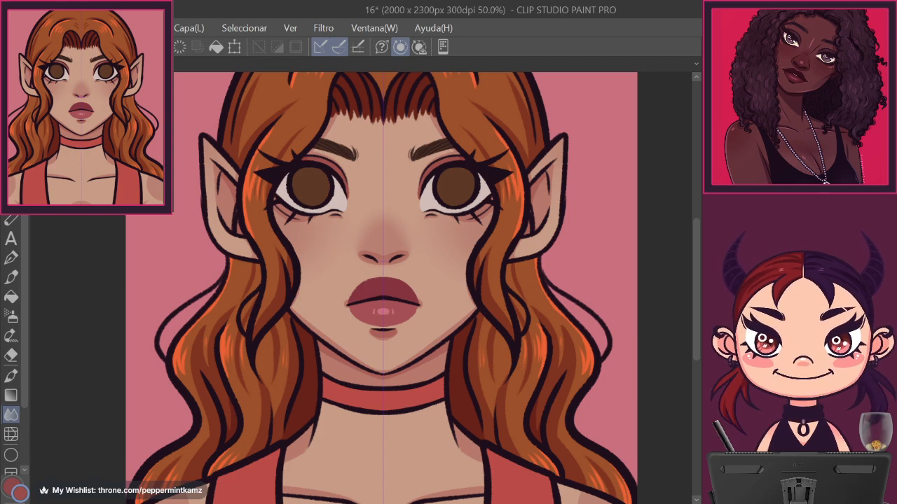
Add small pale highlights to the nose tip, below the outer corners of the eyes and at the mouth corners.
click(13, 277)
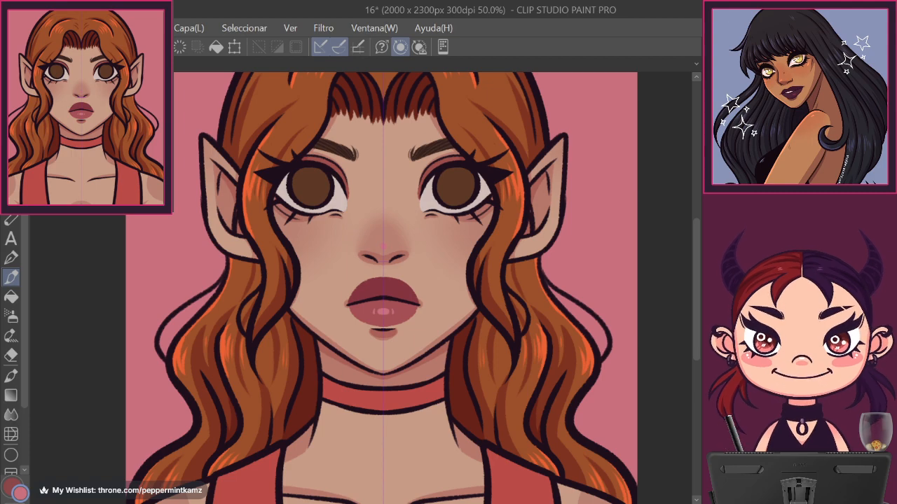
click(384, 246)
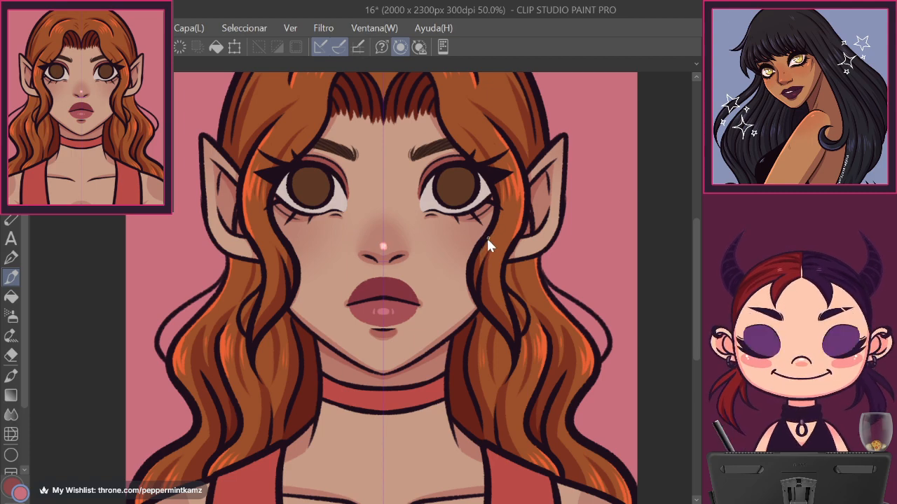
click(482, 227)
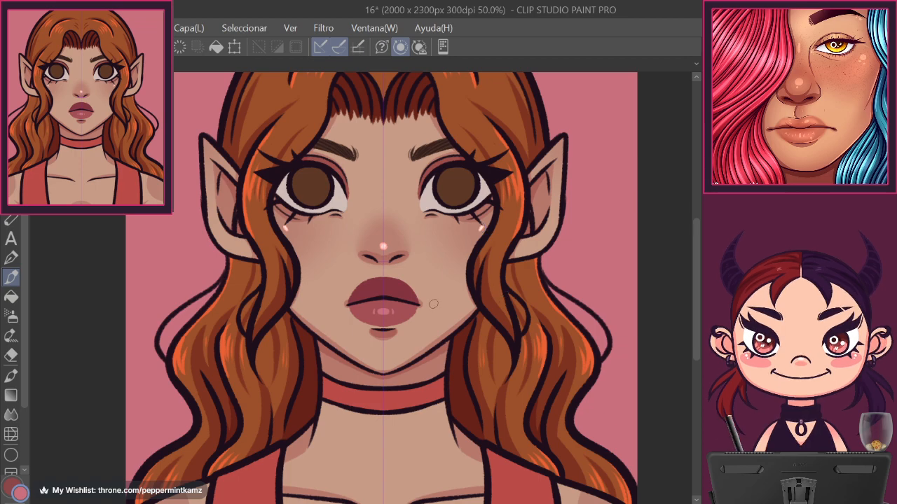
drag(421, 300, 422, 304)
Blend the blush patches on both shoulders and the lower centre of the chest into the skin.
key(space)
drag(508, 439, 544, 274)
key(shift+space)
drag(525, 327, 521, 232)
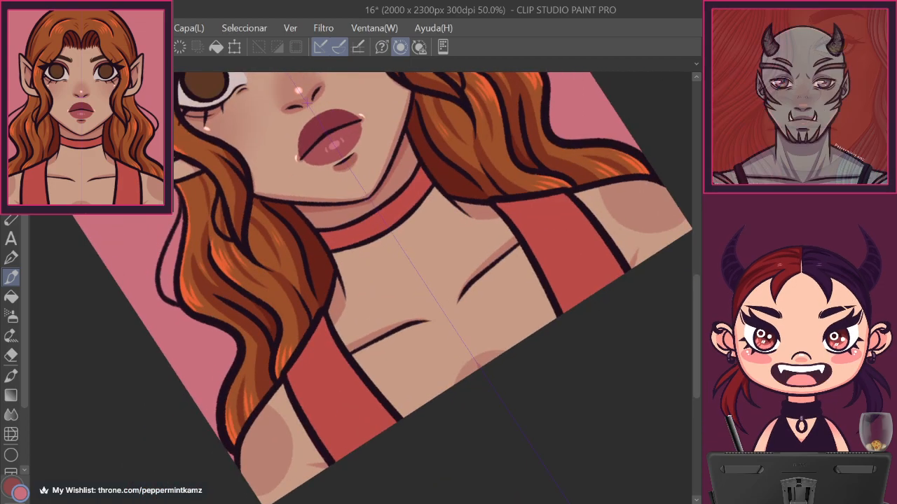
click(10, 414)
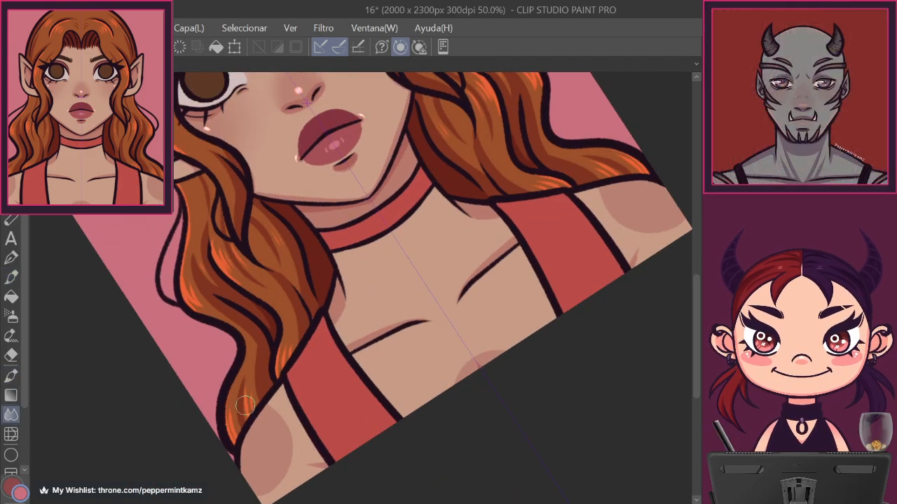
drag(294, 403, 307, 422)
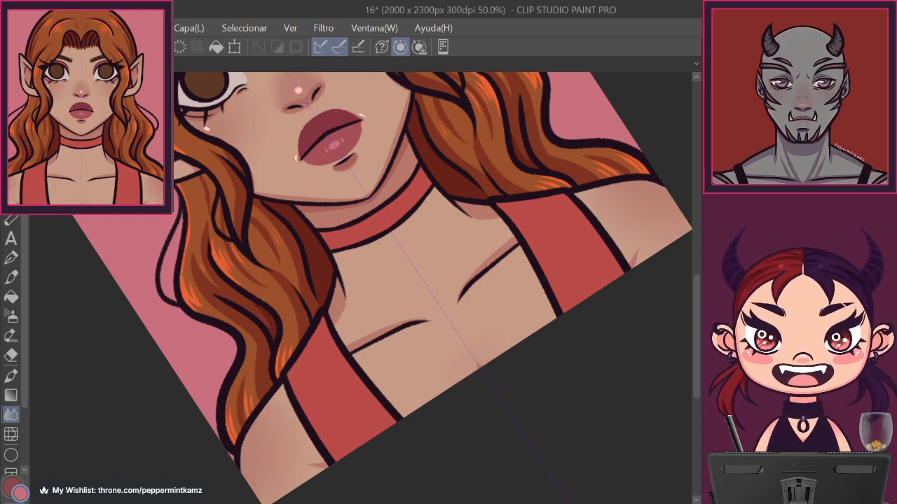
Paint thin pale highlights along the upper edges of both shoulders.
key(ctrl+at)
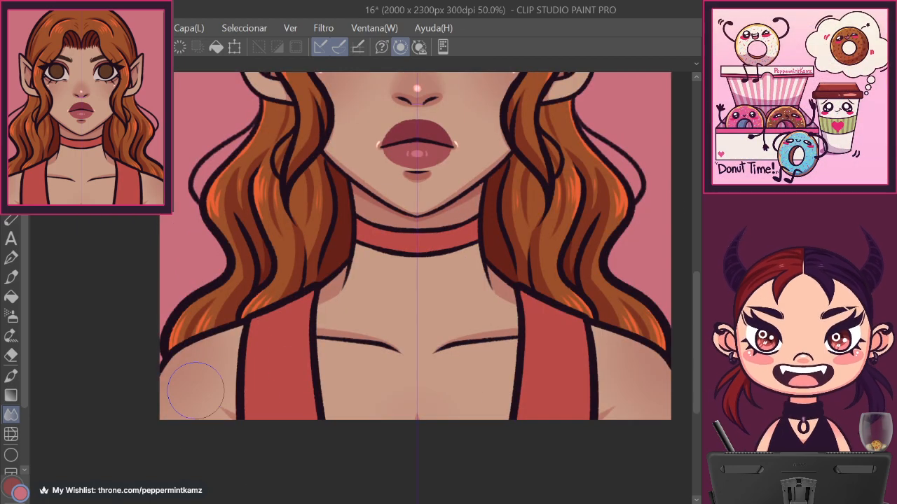
key(p)
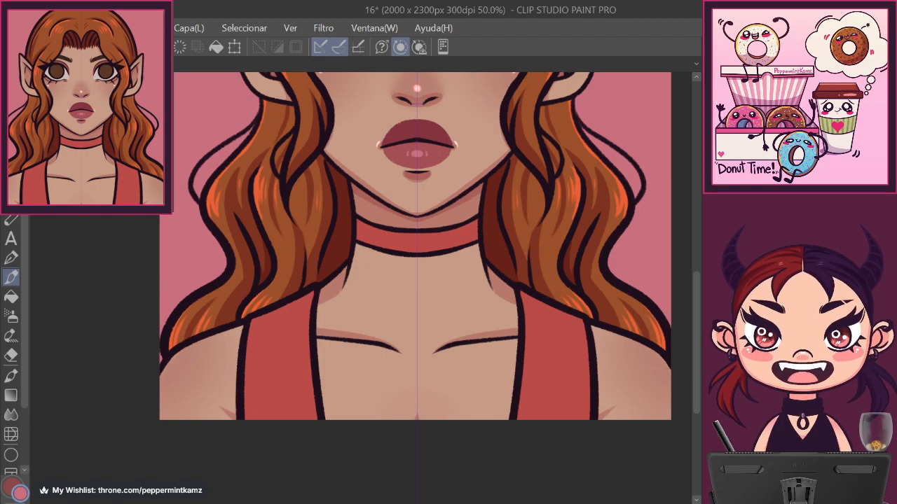
mouse_move(179, 352)
mouse_down()
mouse_move(158, 380)
mouse_move(203, 340)
mouse_up()
key(ctrl+z)
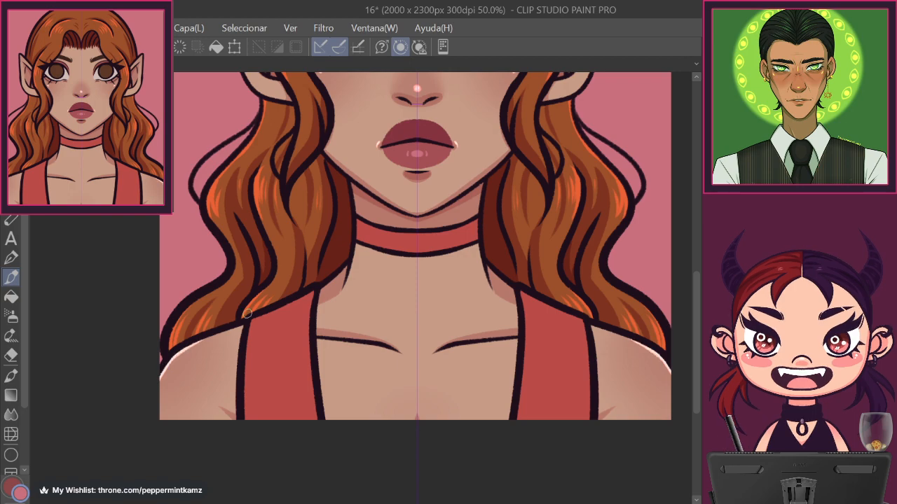
Paint thin pale highlights along the undersides of both collarbone lines.
mouse_move(517, 445)
mouse_down()
mouse_move(536, 377)
mouse_move(527, 330)
mouse_up()
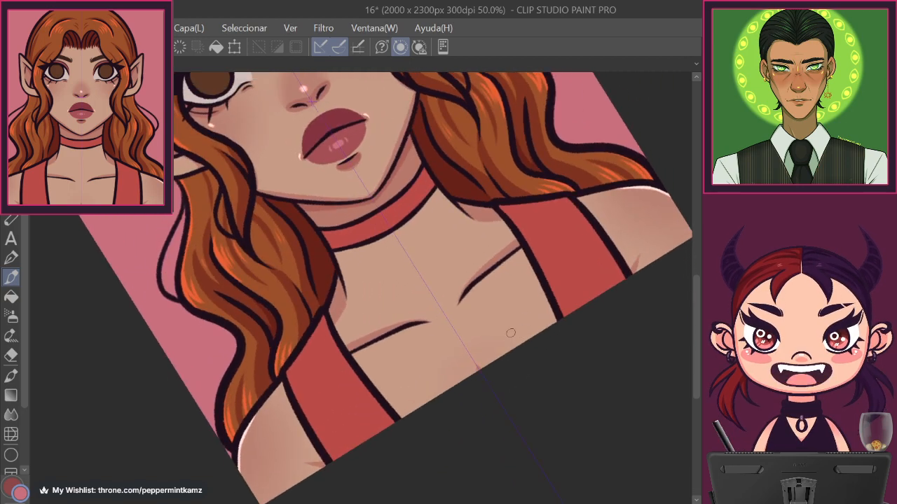
drag(352, 357, 415, 326)
key(ctrl+z)
mouse_move(350, 358)
mouse_down()
mouse_move(425, 325)
mouse_move(349, 357)
mouse_up()
key(ctrl+z)
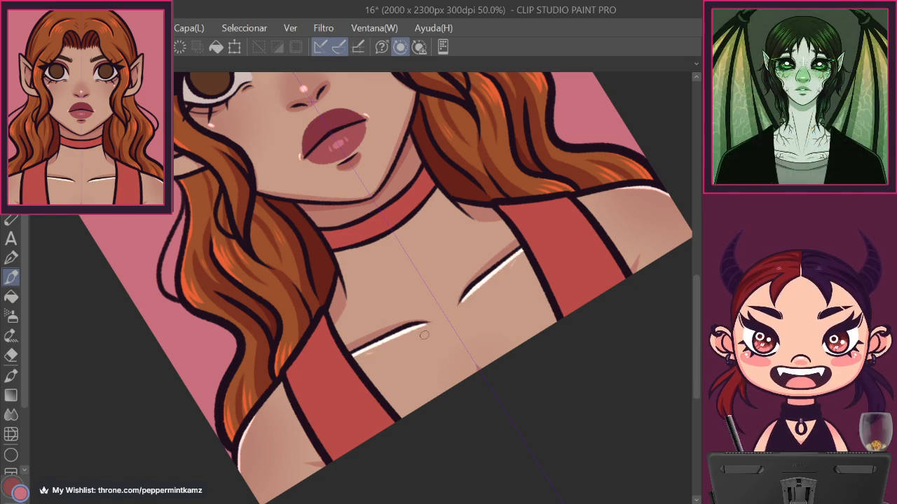
Paint small pinkish highlight strokes on both upper eyelids, and save the drawing.
drag(544, 344, 564, 452)
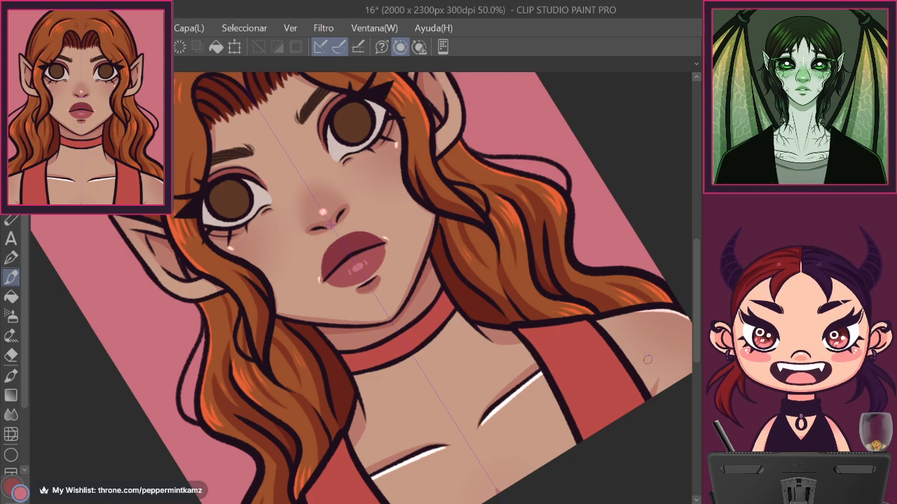
key(ctrl+@)
drag(564, 232, 605, 348)
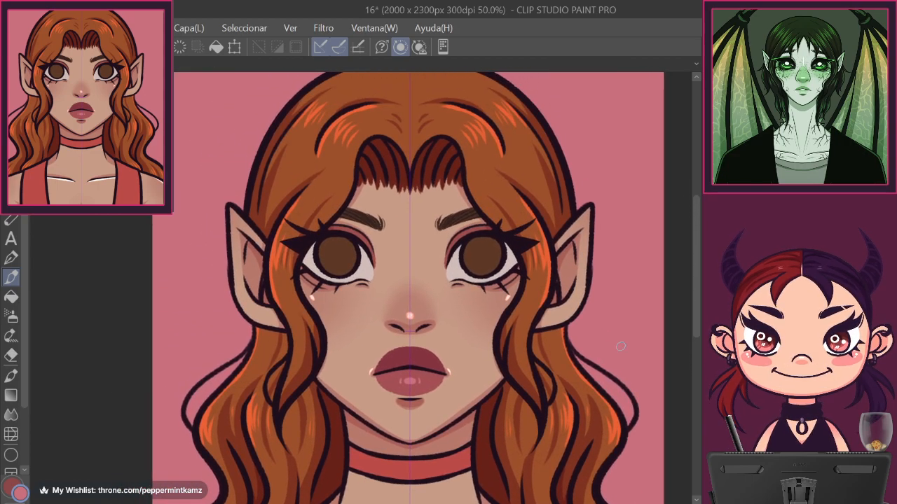
key(ctrl+plus)
drag(477, 283, 498, 280)
drag(501, 211, 519, 213)
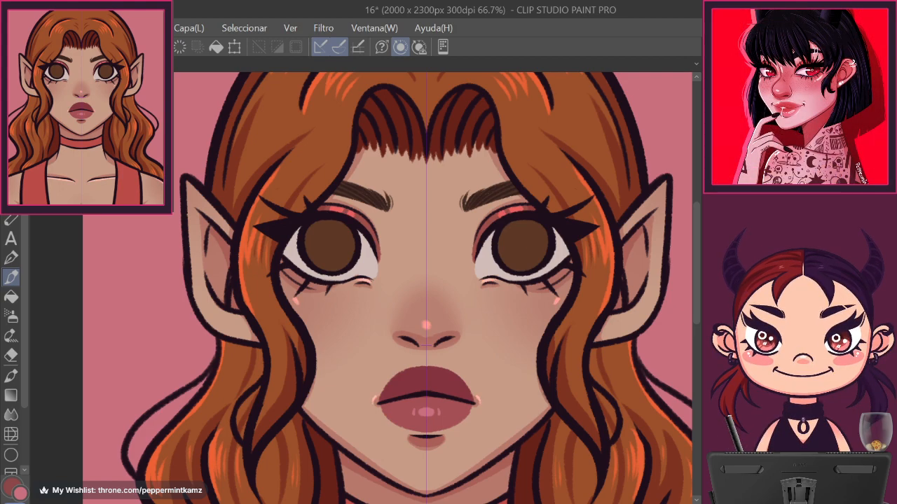
key(ctrl+0)
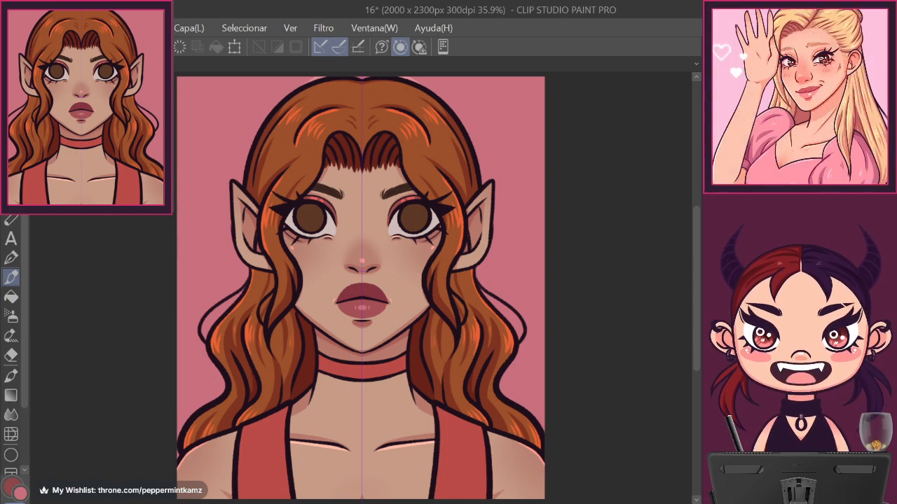
key(ctrl+s)
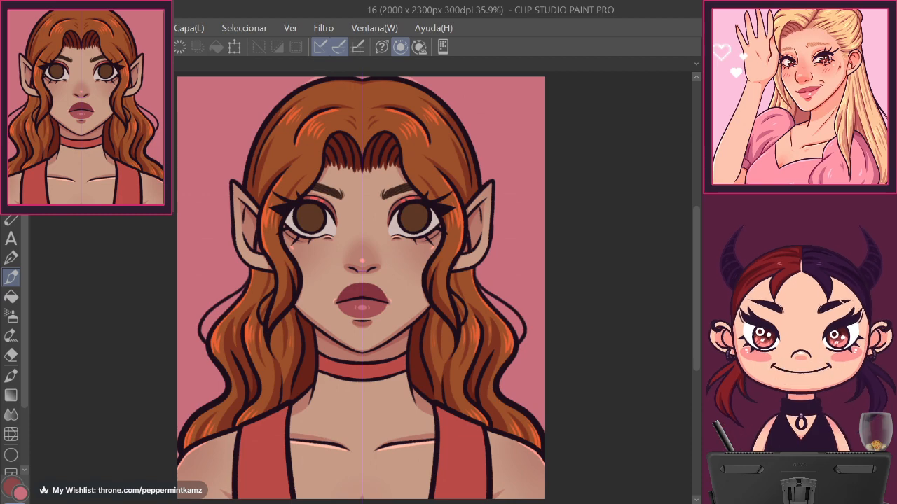
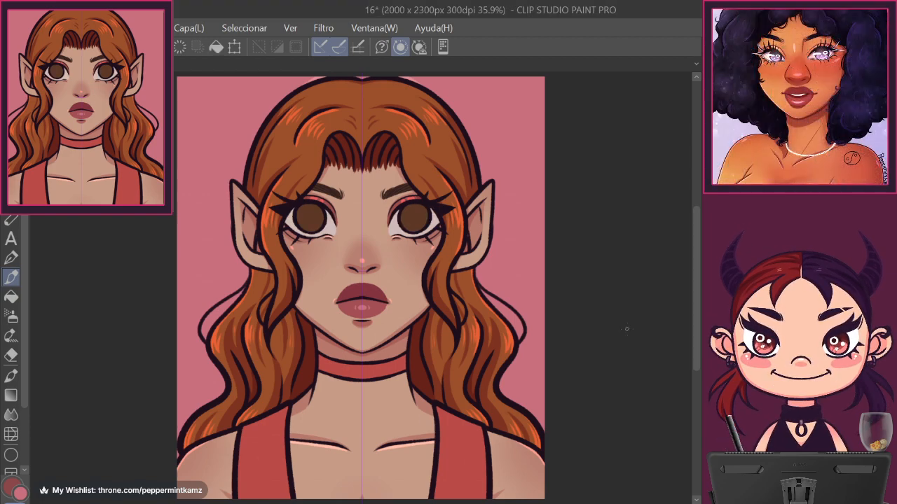
Sample the pink background colour and tint the outer corners of both eye whites with pink.
alt+click(524, 260)
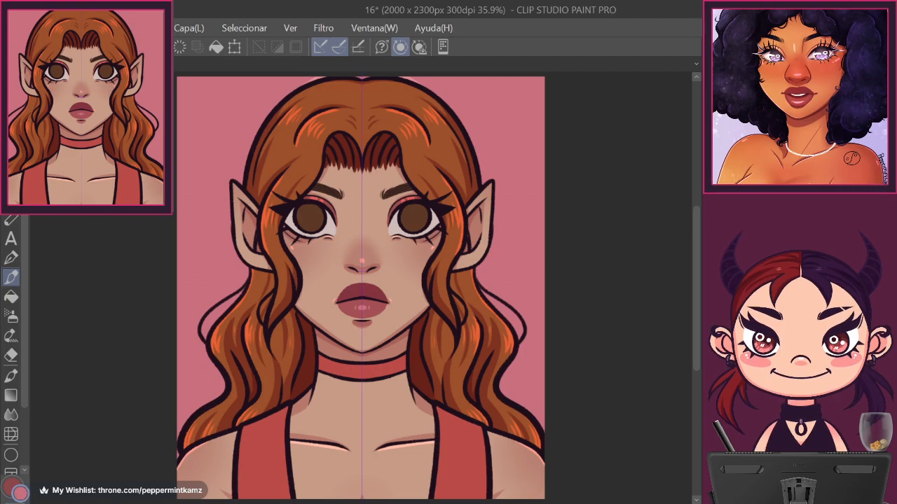
scroll(362, 285, up, 2)
scroll(362, 294, up, 1)
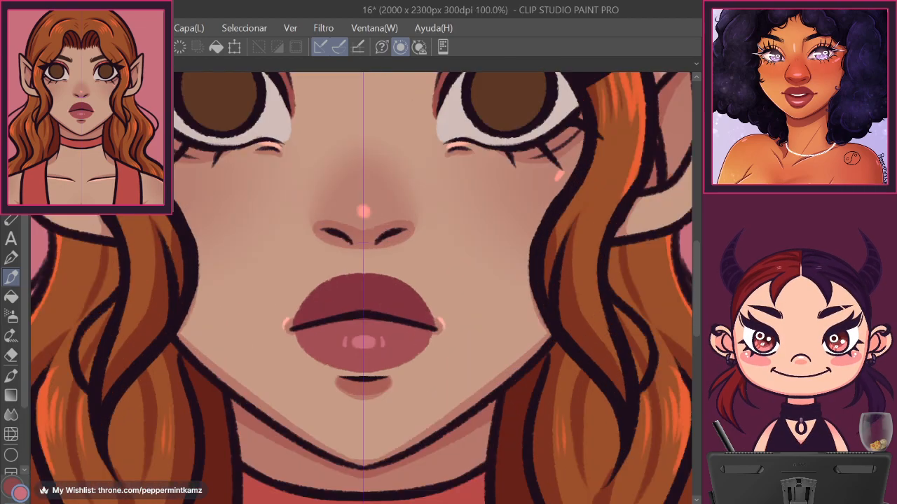
scroll(484, 240, down, 1)
scroll(477, 252, up, 3)
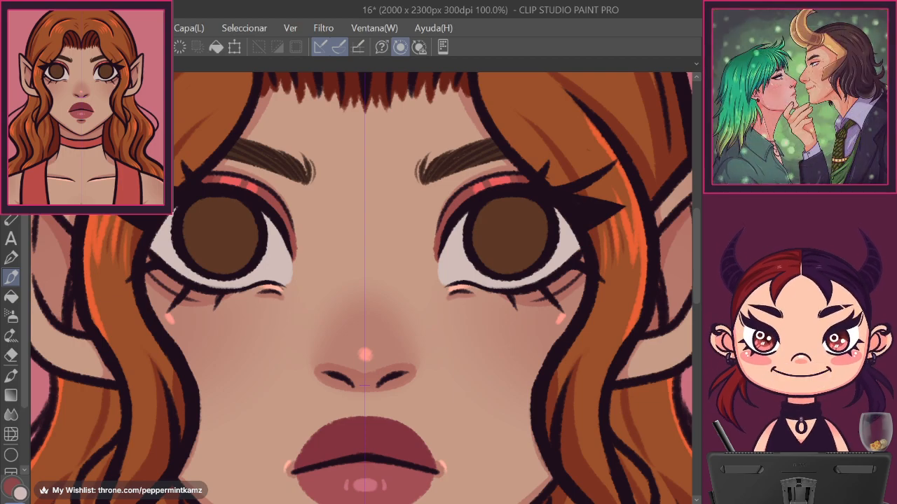
key(ctrl+minus)
alt+click(640, 257)
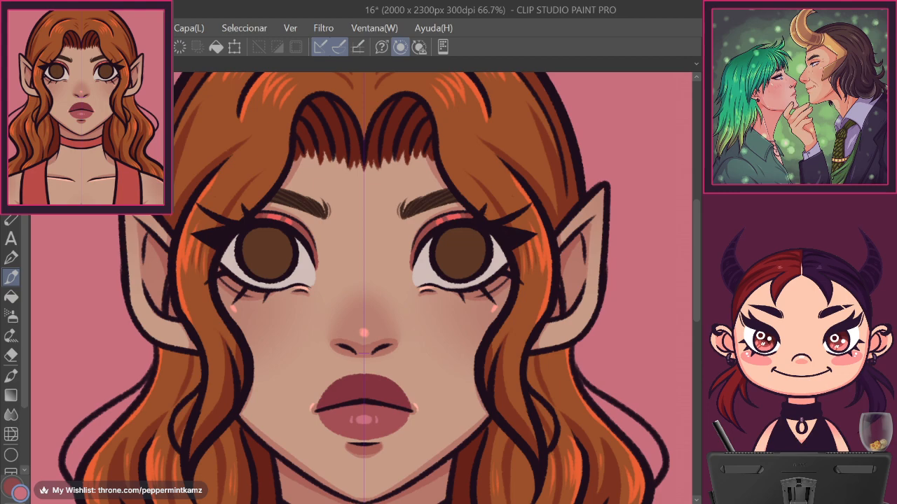
key(ctrl+plus)
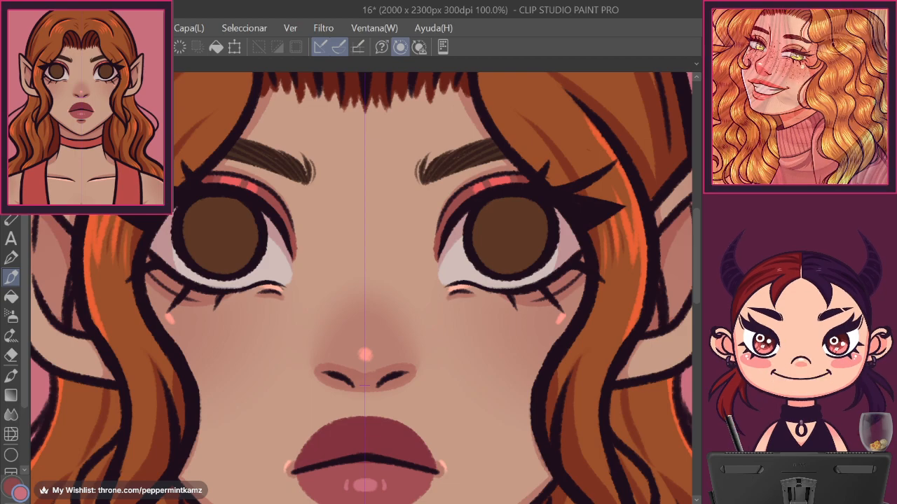
key(ctrl+minus)
key(ctrl+minus)
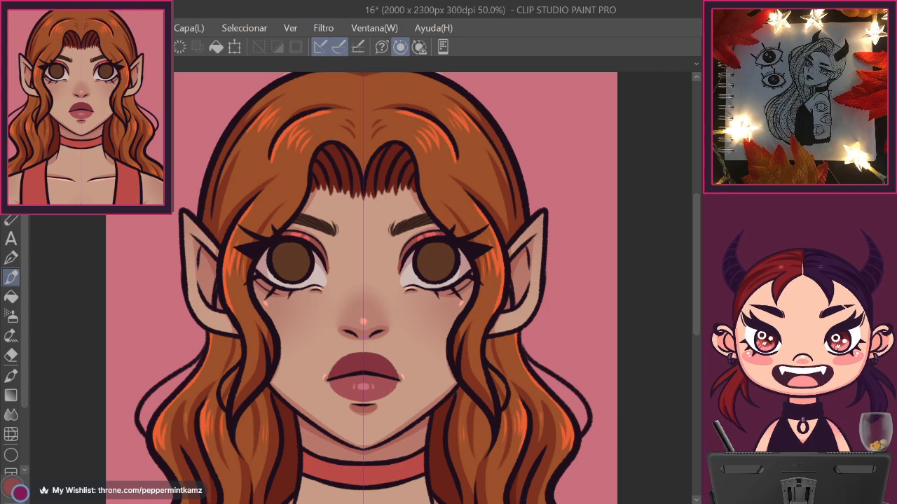
Paint dark red-brown pupils in both eyes, and darken the upper part of the brown irises.
key(ctrl+plus)
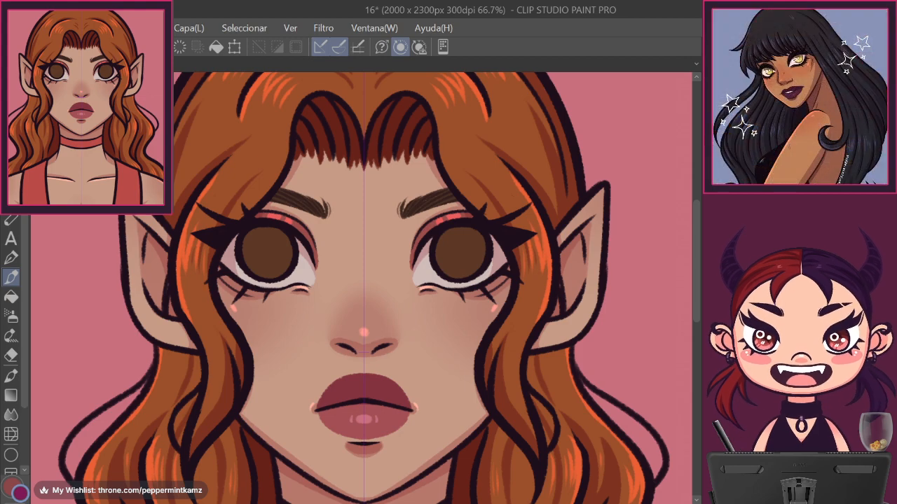
mouse_move(457, 245)
mouse_down()
mouse_move(463, 261)
mouse_move(453, 255)
mouse_move(465, 242)
mouse_up()
key(ctrl+z)
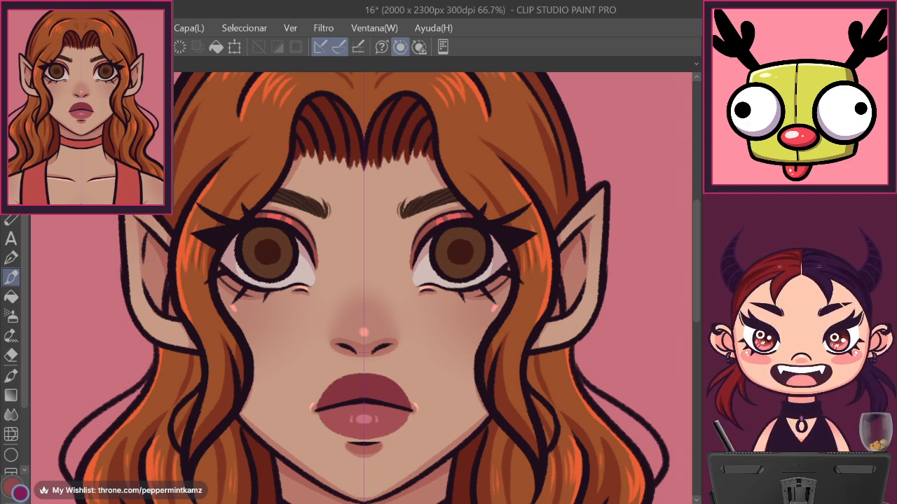
mouse_move(439, 249)
mouse_down()
mouse_move(479, 242)
mouse_move(451, 231)
mouse_up()
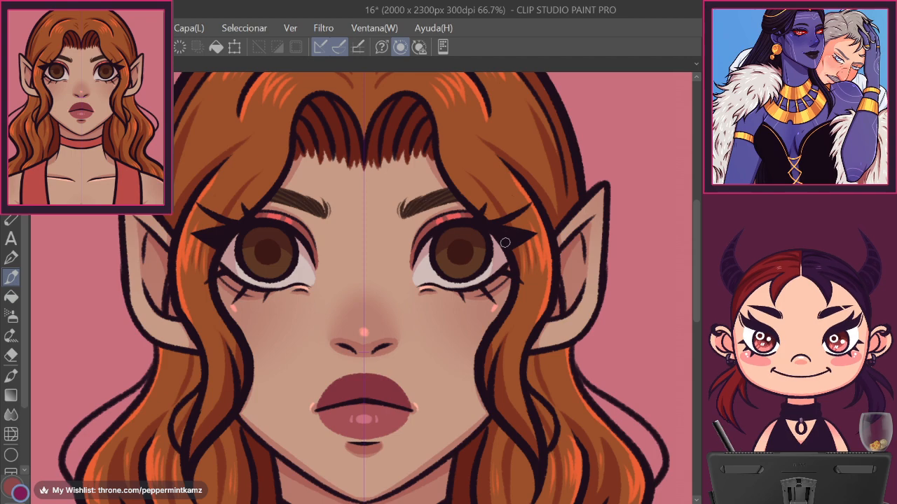
Try a blended magenta shade over the upper half of both irises, and undo it.
mouse_move(453, 230)
mouse_down()
mouse_move(494, 238)
mouse_move(432, 241)
mouse_move(499, 240)
mouse_move(450, 244)
mouse_move(477, 243)
mouse_move(447, 265)
mouse_move(495, 255)
mouse_up()
click(11, 414)
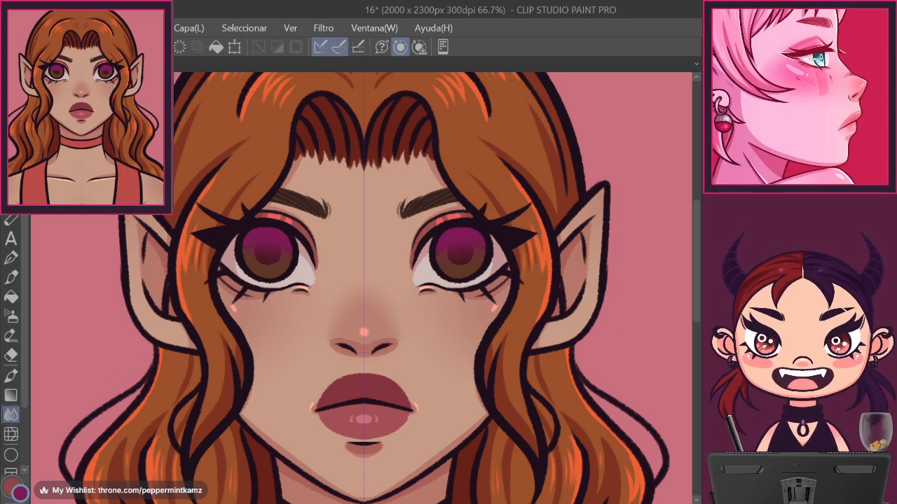
key(ctrl+z)
key(ctrl+z)
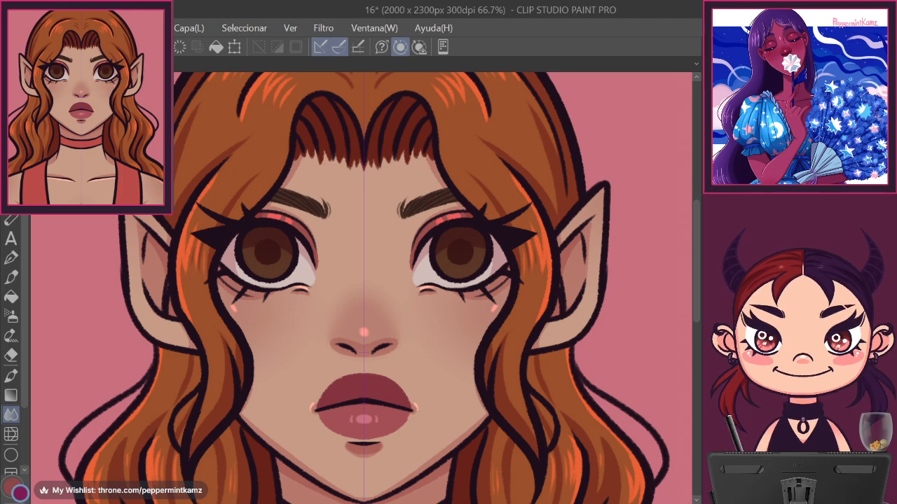
click(12, 277)
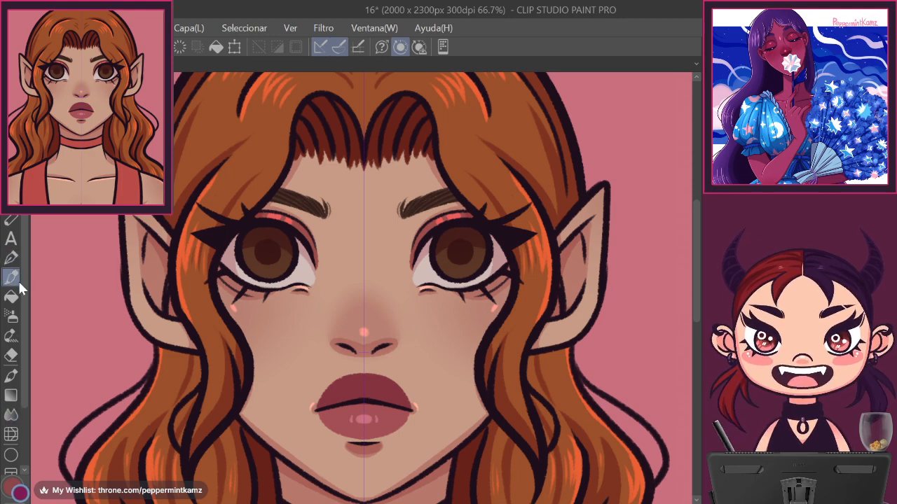
Paint a soft orange-red glow over the lower half of both irises, and save the drawing.
mouse_move(444, 269)
mouse_down()
mouse_move(455, 259)
mouse_move(448, 273)
mouse_move(464, 272)
mouse_move(454, 277)
mouse_up()
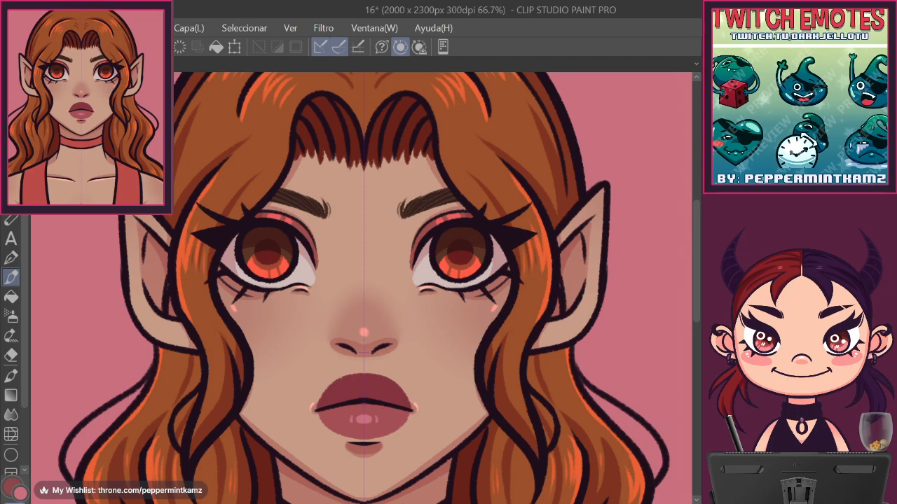
key(ctrl+z)
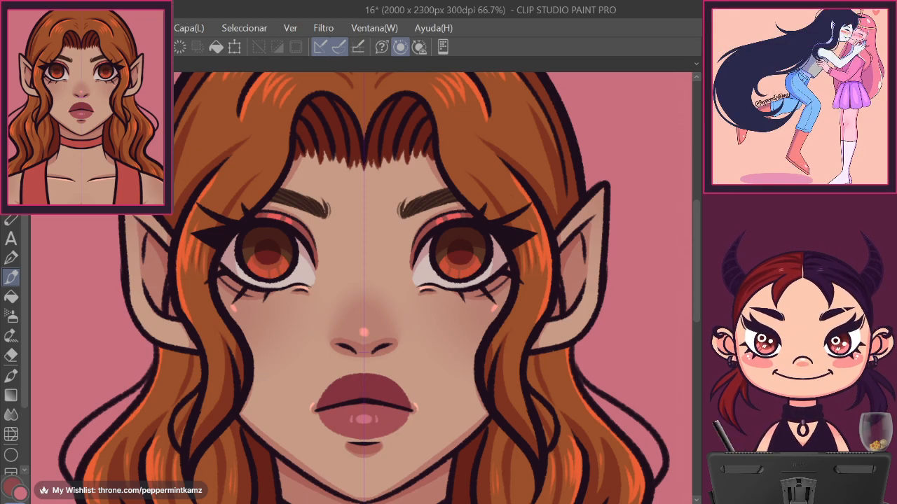
key(ctrl+0)
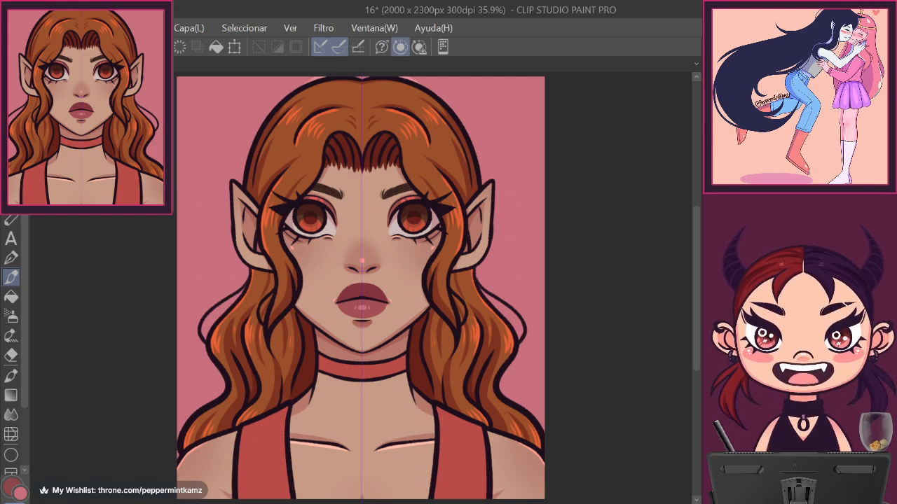
key(ctrl+s)
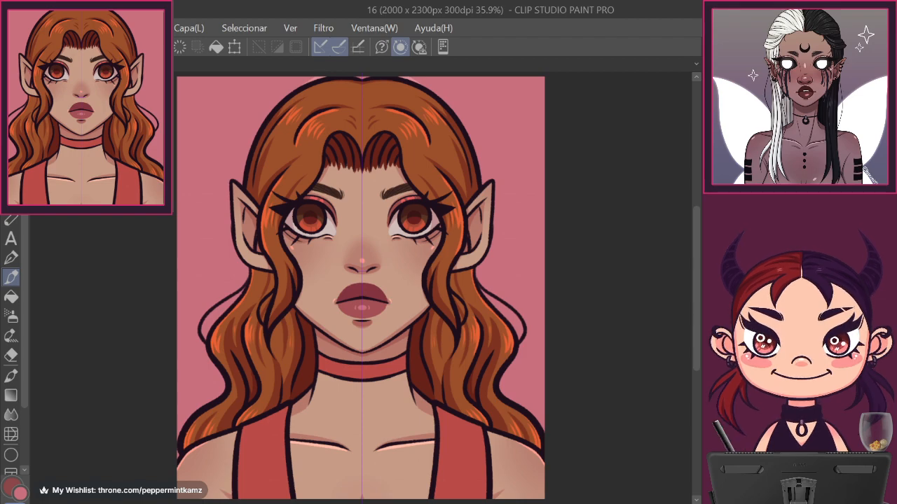
key(ctrl+d)
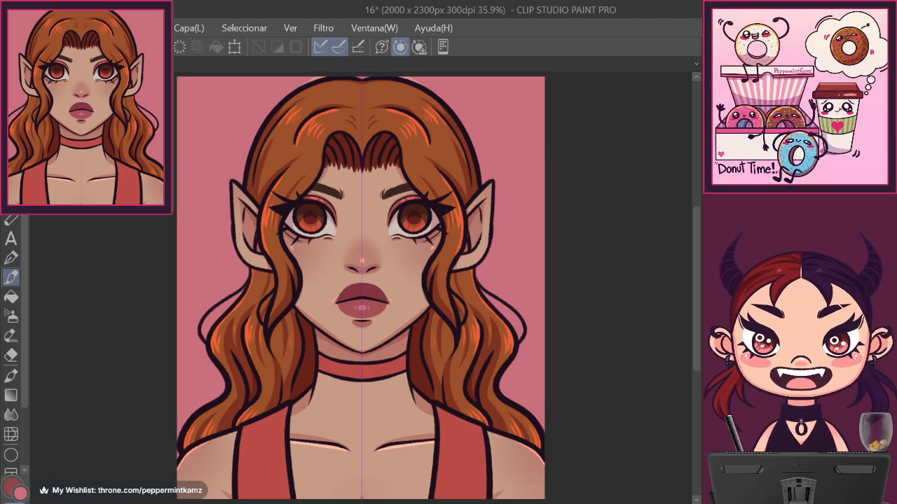
key(ctrl+s)
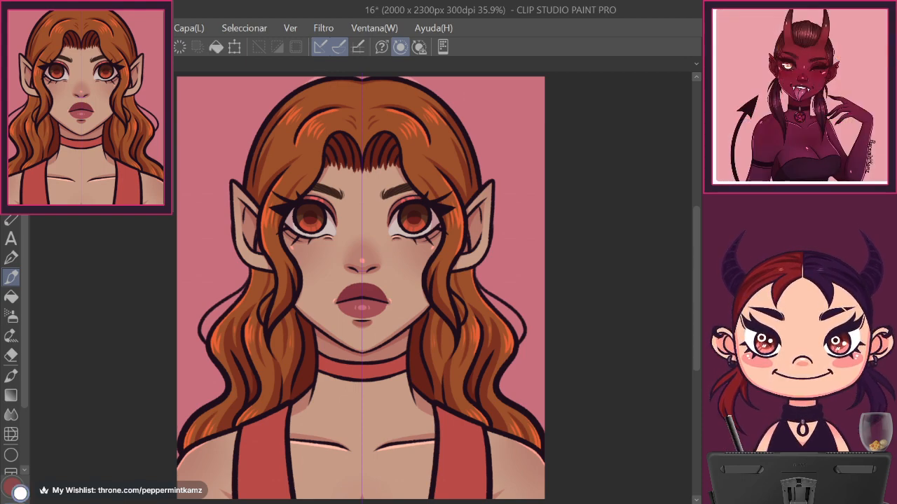
Paint white highlights on both eyes: a round spot over the upper iris and small dots and strokes in the lower iris.
key(ctrl+plus)
key(ctrl+plus)
drag(457, 144, 462, 144)
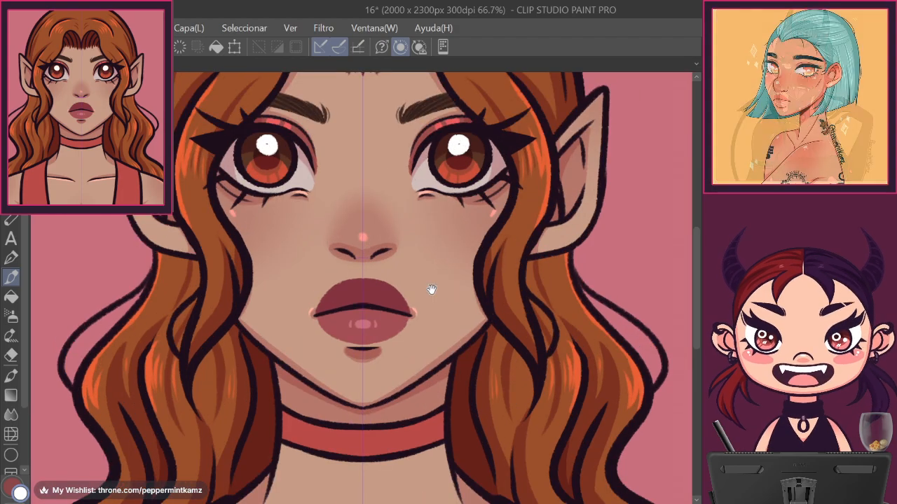
drag(428, 285, 466, 410)
key(ctrl+z)
drag(498, 269, 498, 273)
click(507, 293)
drag(494, 294, 492, 300)
drag(490, 295, 488, 301)
Clear the centre of the round white eye highlights with transparent colour to form rings, and save the drawing.
key(c)
drag(497, 270, 500, 271)
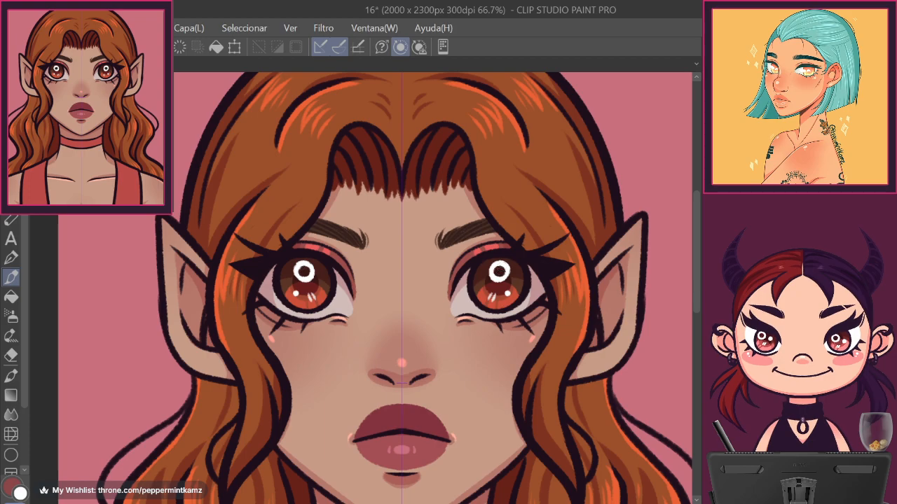
key(ctrl+minus)
key(ctrl+minus)
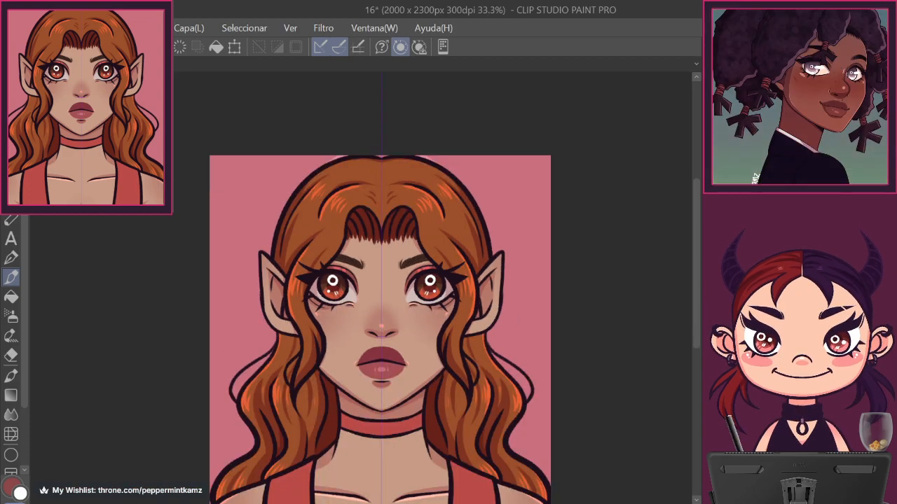
key(ctrl+s)
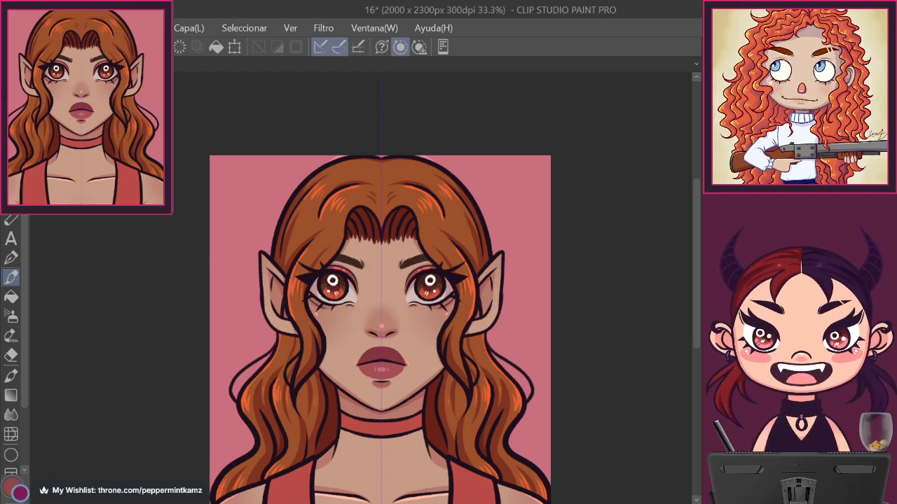
Shade the upper part of the choker and the edges of the dress straps in a darker red.
drag(382, 329, 405, 196)
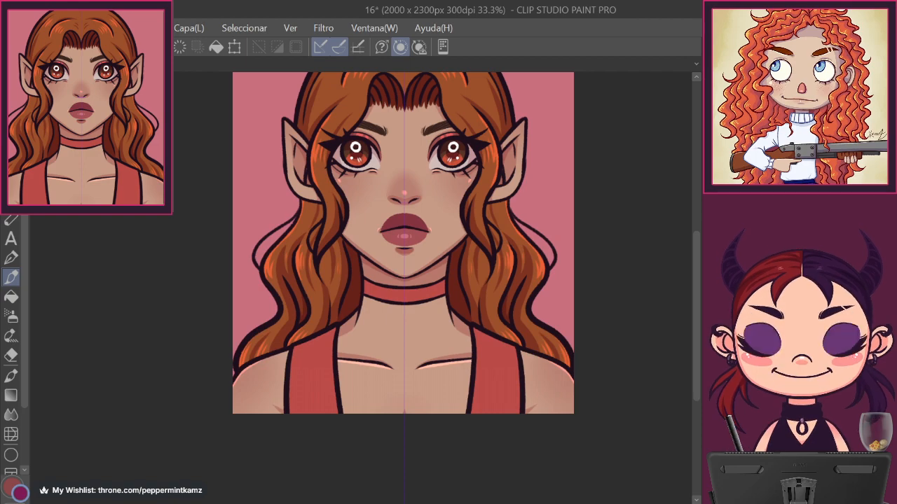
key(ctrl+plus)
mouse_move(484, 294)
mouse_down()
mouse_move(426, 291)
mouse_move(460, 290)
mouse_up()
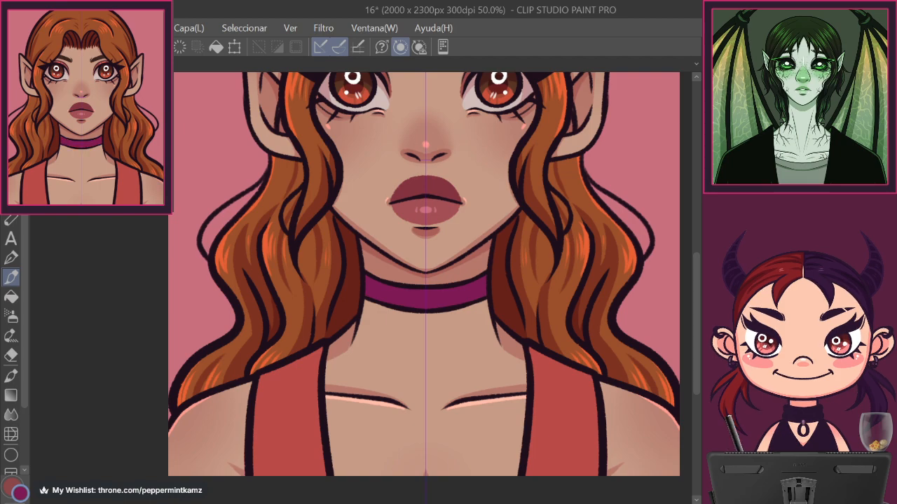
key(ctrl+z)
key(ctrl+z)
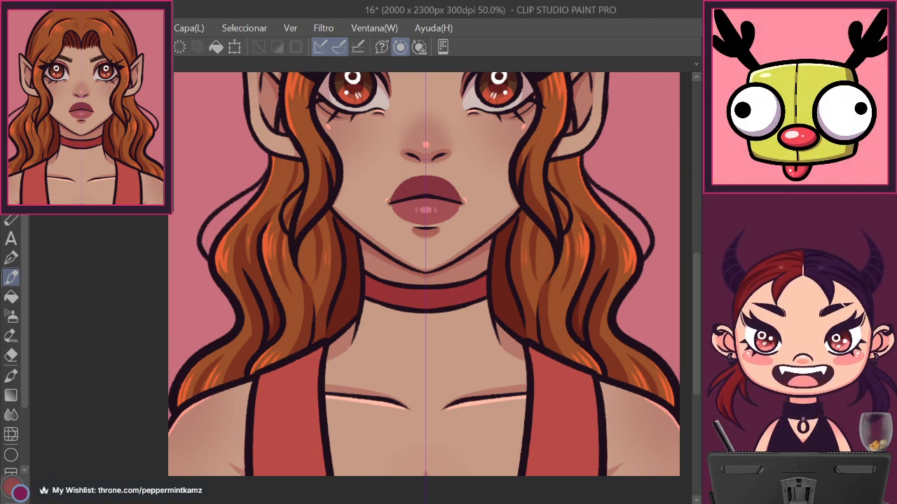
mouse_move(486, 293)
mouse_down()
mouse_move(397, 311)
mouse_move(366, 292)
mouse_up()
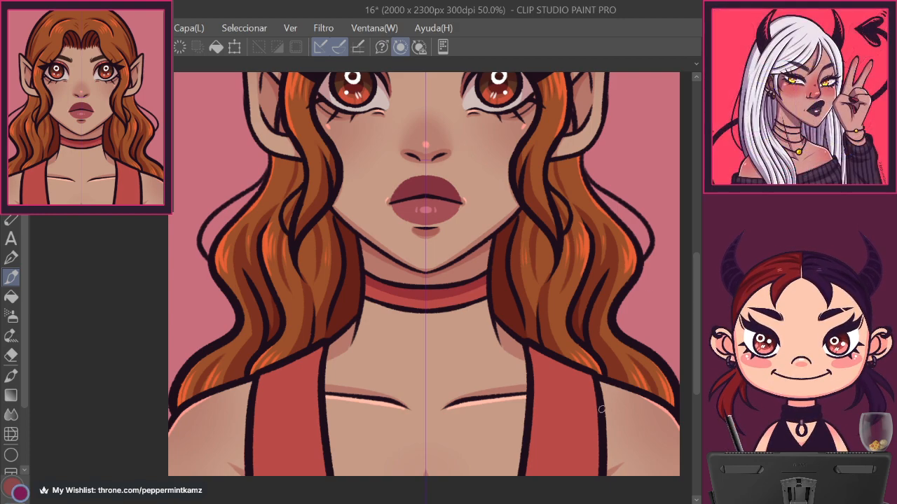
drag(619, 463, 658, 450)
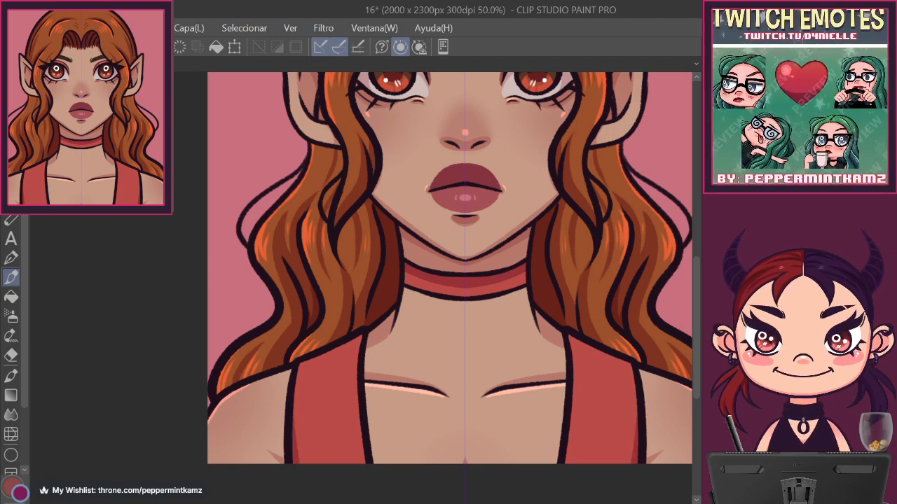
Paint a thin pinkish highlight along the upper shoulder edge of both dress straps.
key(x)
mouse_move(295, 366)
mouse_down()
mouse_move(336, 344)
mouse_move(365, 346)
mouse_up()
key(ctrl+z)
key(x)
drag(329, 351, 360, 337)
key(ctrl+z)
drag(299, 366, 361, 336)
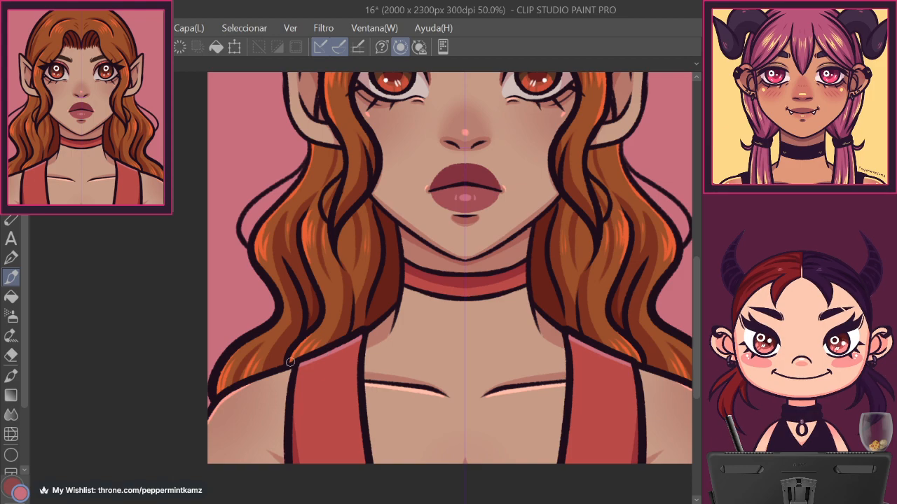
key(ctrl+z)
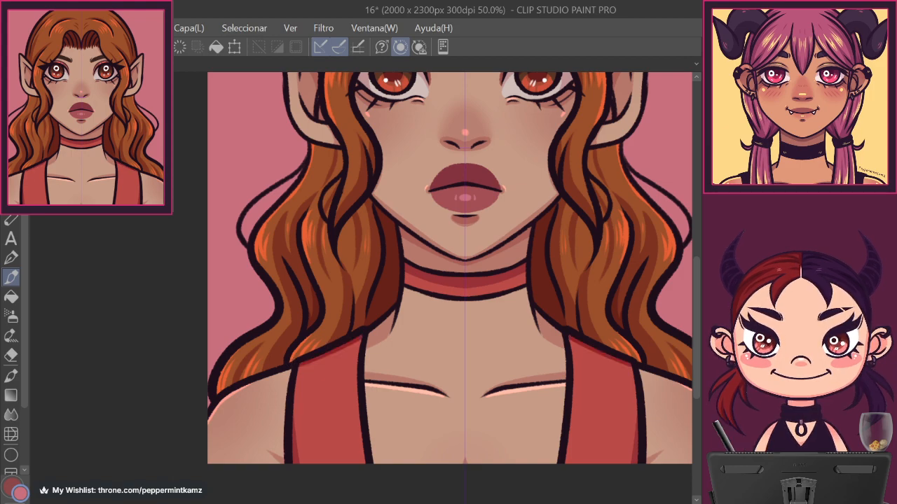
drag(299, 366, 361, 336)
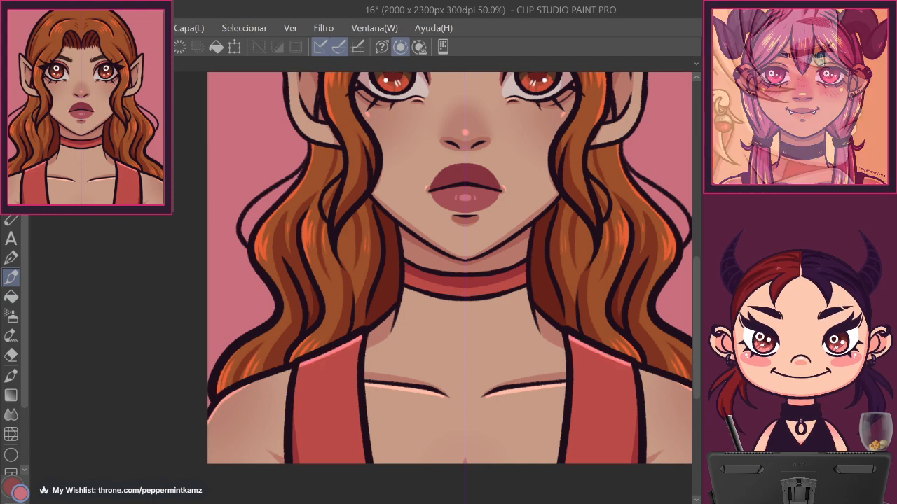
Add small pinkish highlight strokes to the dress straps and choker, and save the drawing.
drag(579, 433, 582, 446)
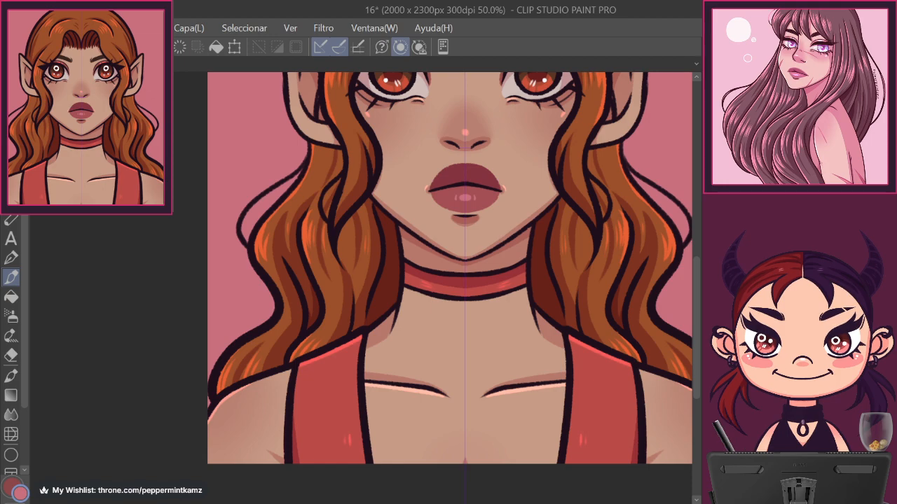
key(ctrl+0)
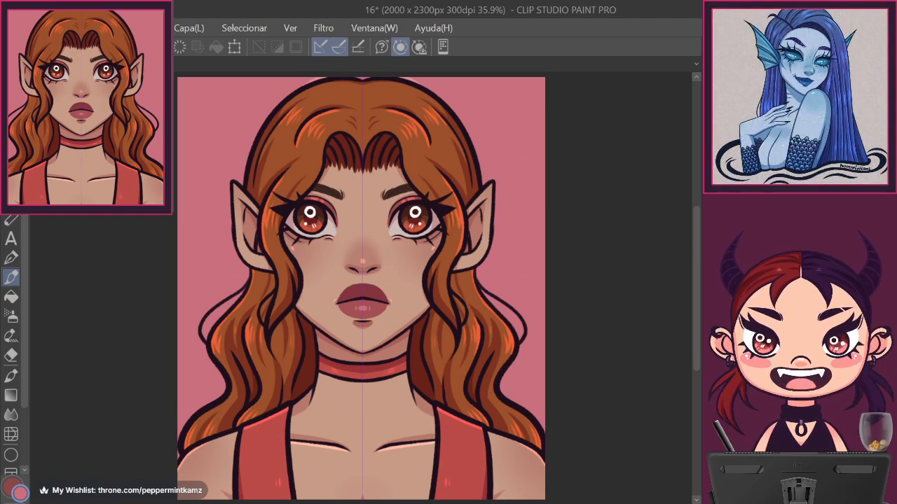
key(ctrl+s)
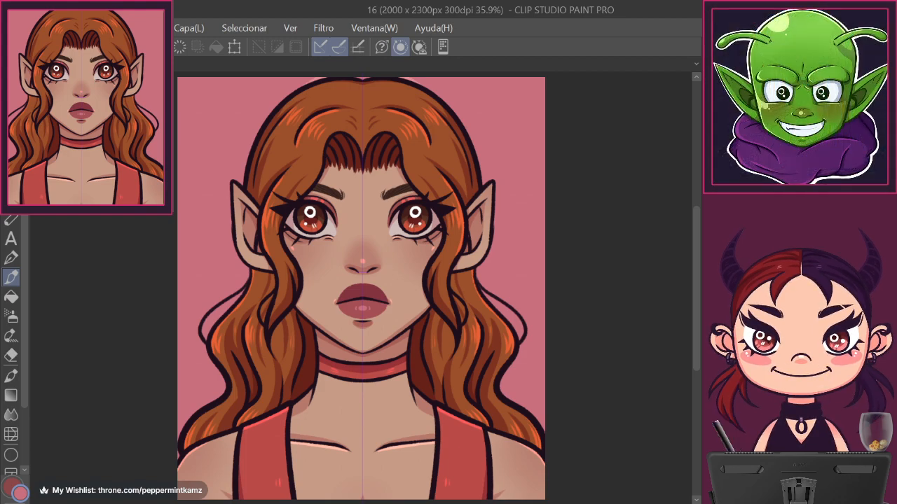
Recolour the line between the lips dark red and the iris outlines dark brown.
key(ctrl+plus)
key(ctrl+plus)
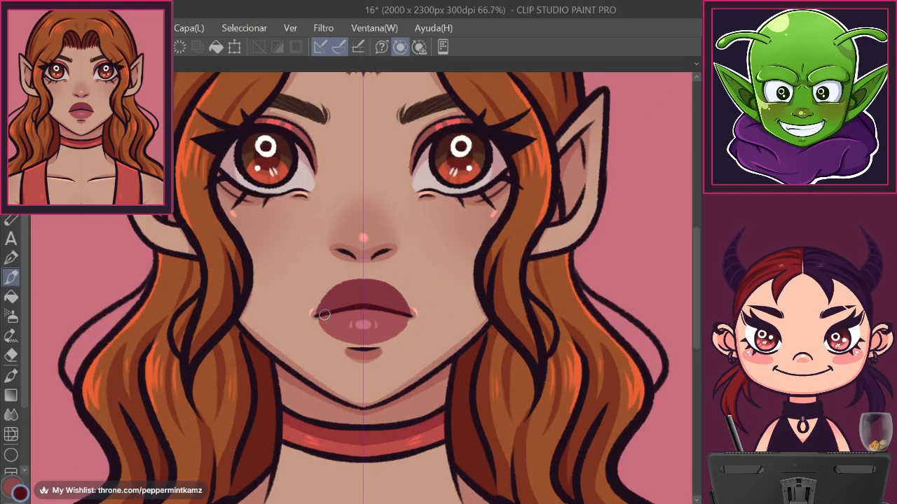
drag(496, 339, 494, 393)
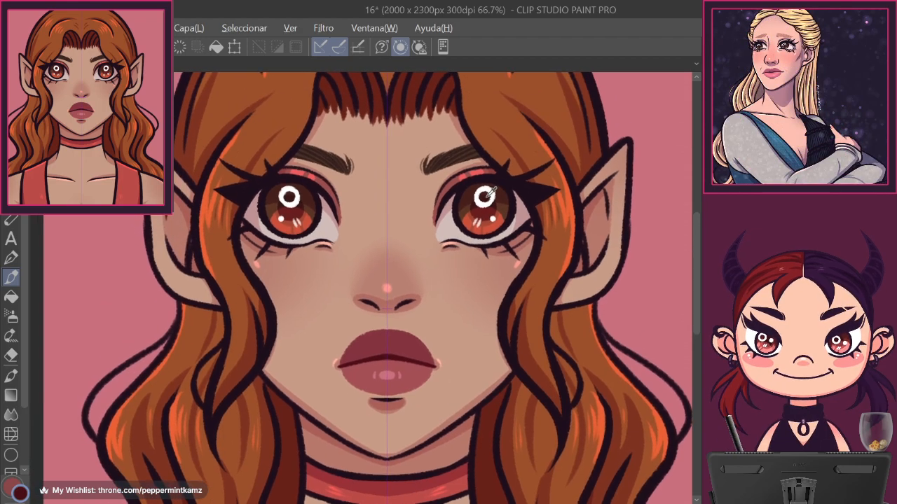
key(ctrl+plus)
drag(612, 185, 594, 258)
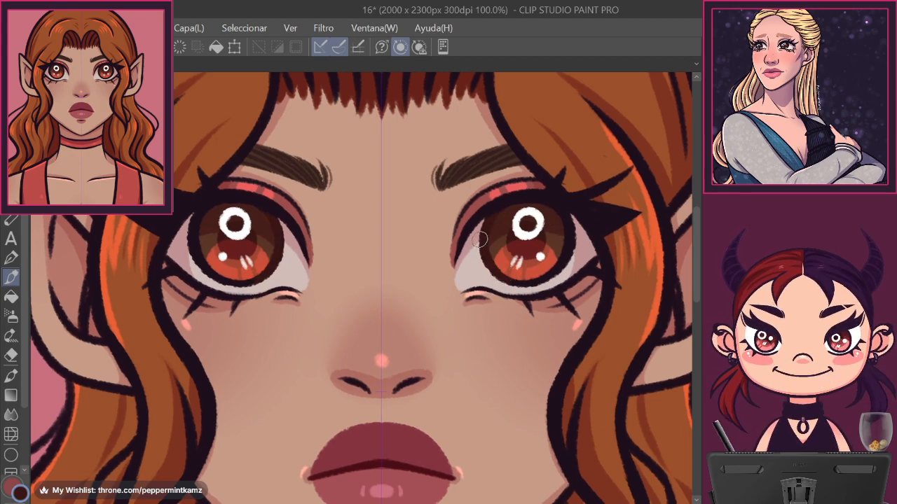
drag(520, 258, 517, 266)
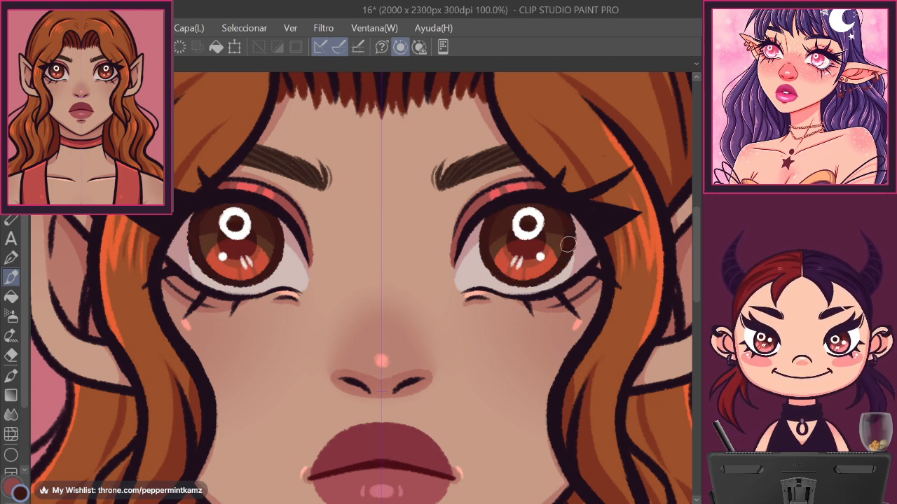
Recolour parts of the lower lashes with the orange sampled from the hair, and draw short dark strokes across the nose bridge.
alt+click(613, 155)
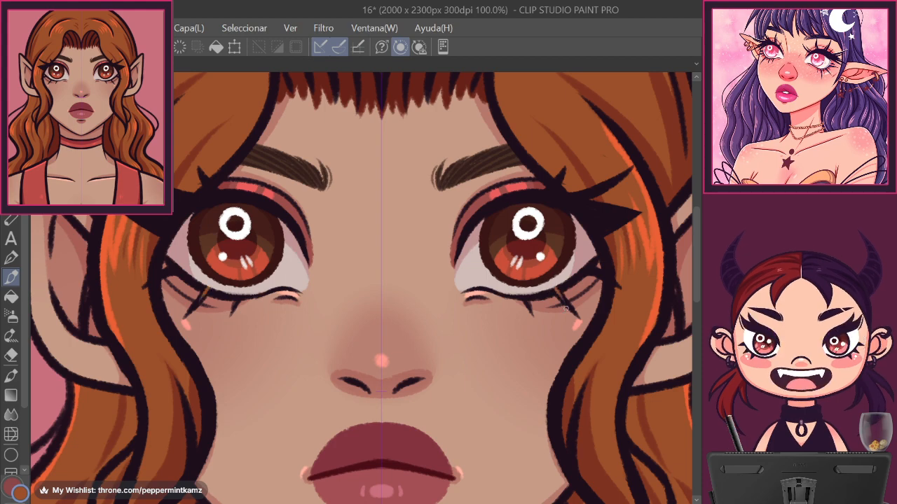
drag(522, 295, 528, 306)
drag(585, 268, 612, 283)
key(ctrl+z)
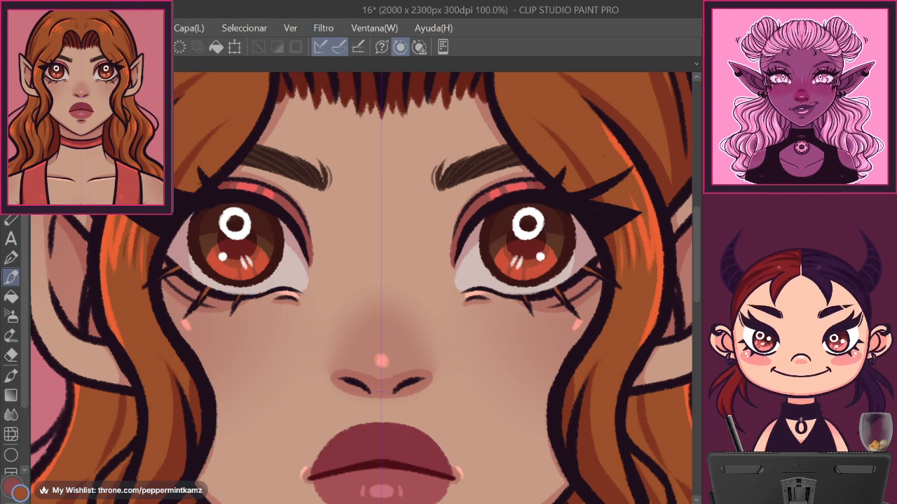
alt+click(562, 376)
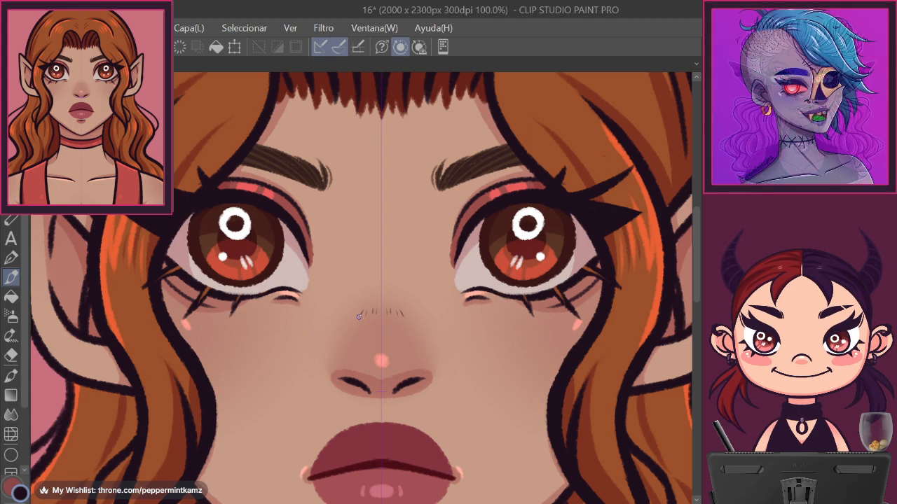
drag(575, 427, 582, 323)
Recolour the outer upper lashes that overlap the hair in dark reddish brown, and save the drawing.
alt+click(483, 468)
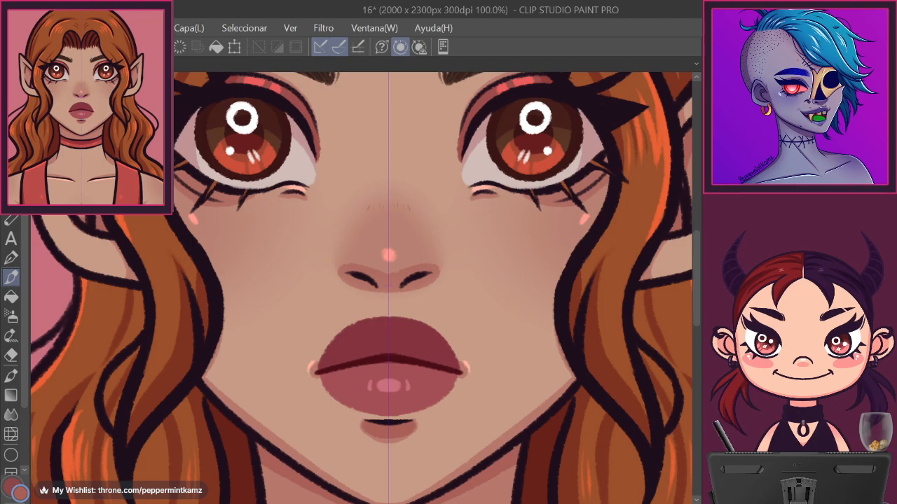
drag(526, 377, 537, 463)
key(ctrl+minus)
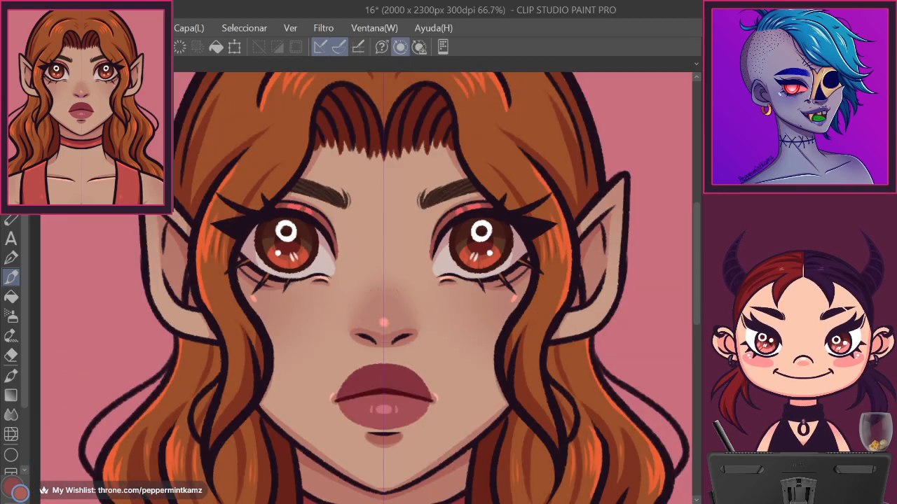
drag(424, 320, 477, 402)
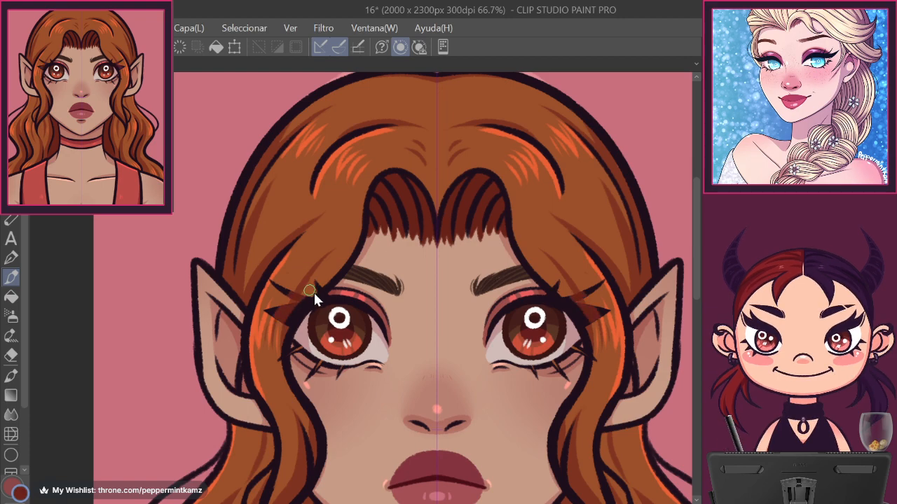
mouse_move(286, 320)
mouse_down()
mouse_move(315, 287)
mouse_move(289, 312)
mouse_move(303, 297)
mouse_move(277, 284)
mouse_up()
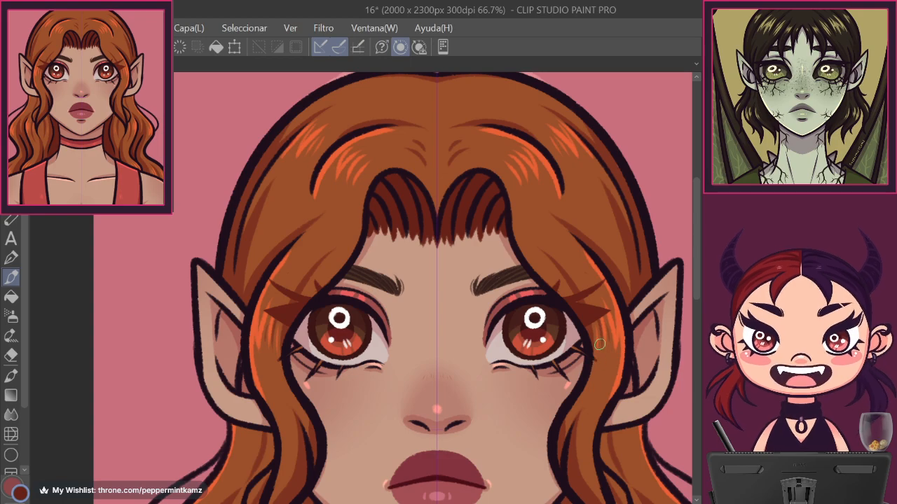
key(ctrl+0)
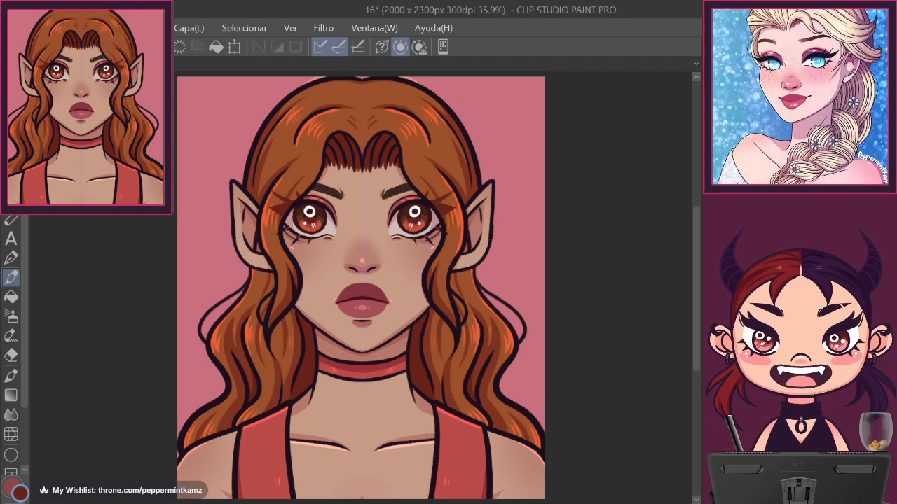
key(ctrl+s)
Add a new layer and draw thin loose strands at the forehead edges and over the cheeks in the hair's orange-brown.
key(ctrl+shift+n)
alt+click(325, 147)
drag(329, 143, 301, 195)
key(ctrl+z)
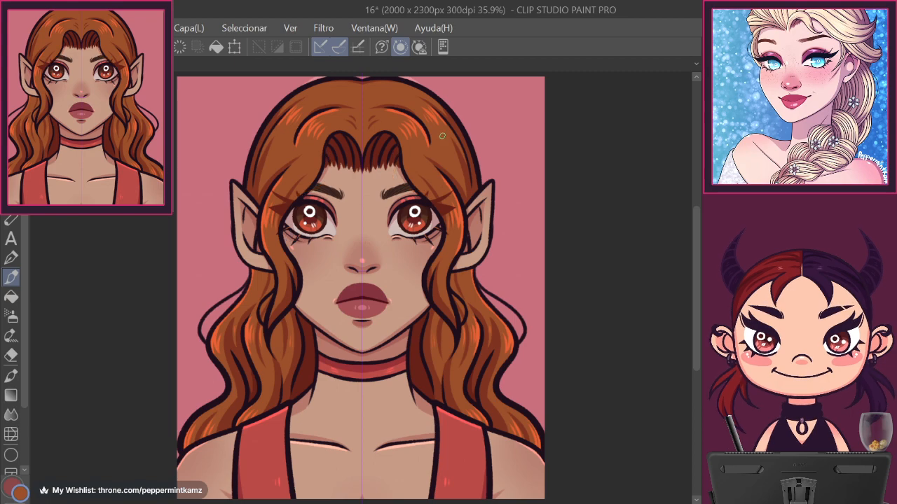
key(ctrl+plus)
drag(488, 268, 510, 373)
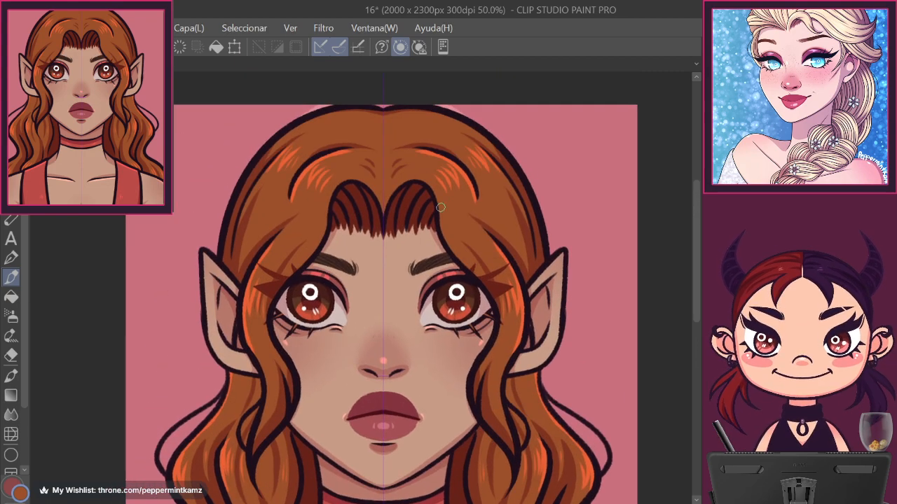
mouse_move(434, 198)
mouse_down()
mouse_move(437, 249)
mouse_move(474, 267)
mouse_up()
key(ctrl+z)
mouse_move(435, 201)
mouse_down()
mouse_move(431, 237)
mouse_move(478, 274)
mouse_up()
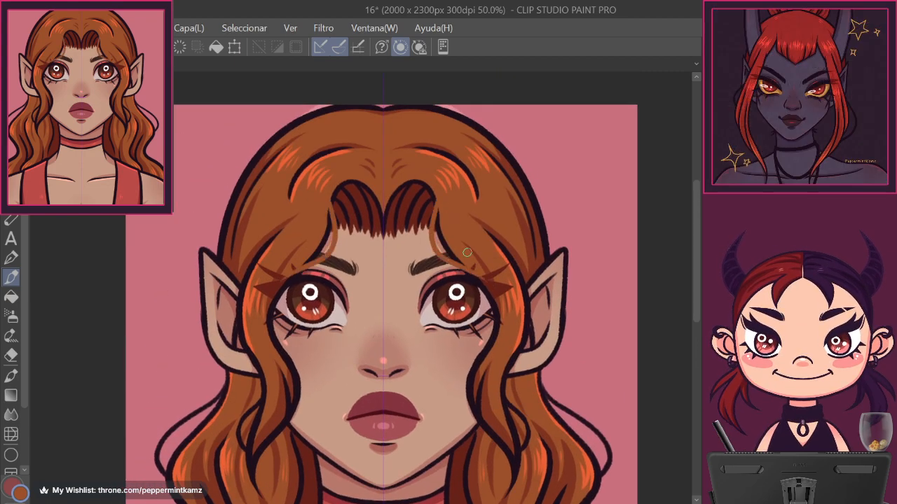
key(ctrl+z)
mouse_move(436, 201)
mouse_down()
mouse_move(447, 250)
mouse_move(478, 261)
mouse_up()
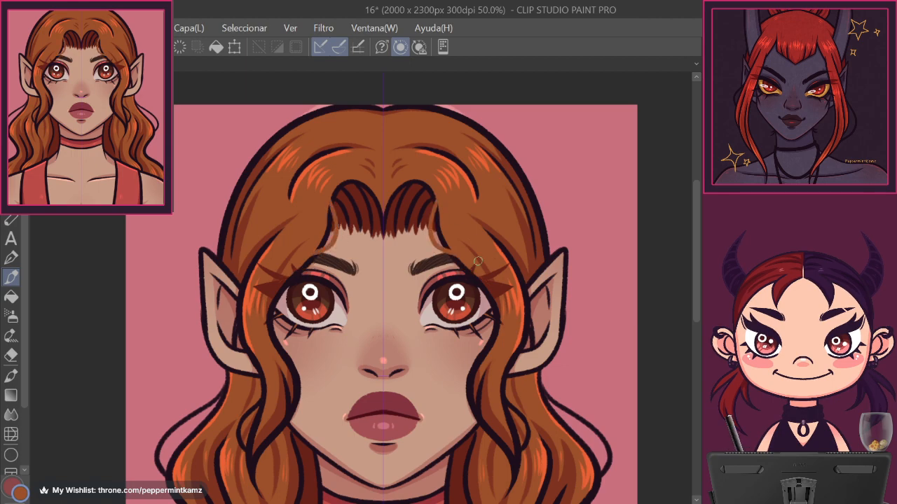
mouse_move(265, 329)
mouse_down()
mouse_move(299, 389)
mouse_move(295, 401)
mouse_up()
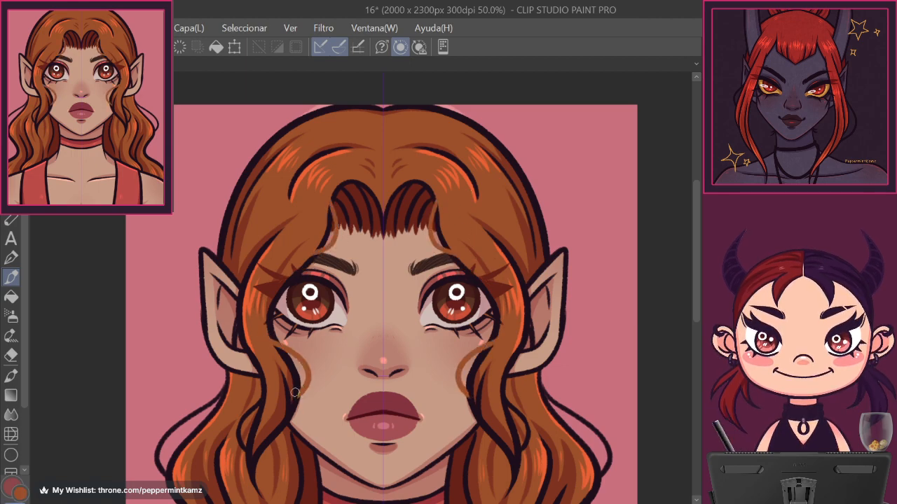
Draw thin curved flyaway strands outside the hair outline above the ears, using a reddish brown sampled from the hair.
drag(606, 400, 619, 347)
mouse_move(301, 351)
mouse_down()
mouse_move(349, 344)
mouse_move(330, 403)
mouse_up()
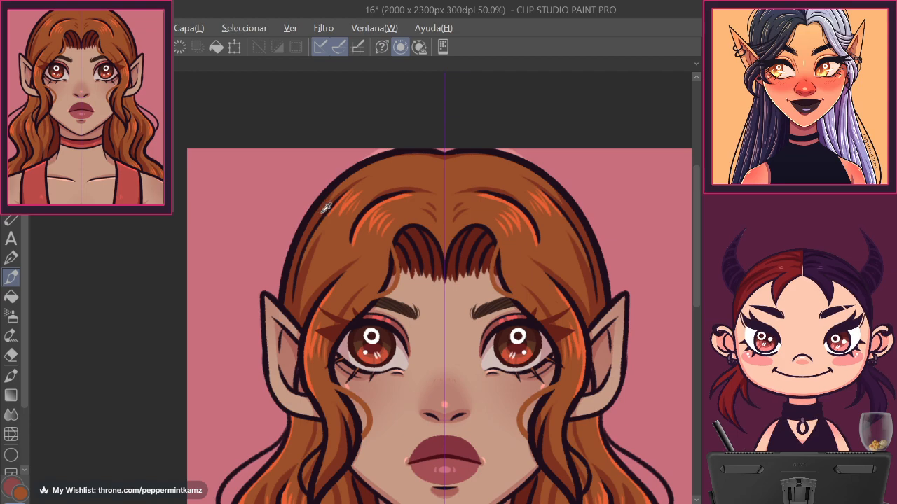
key(ctrl+2)
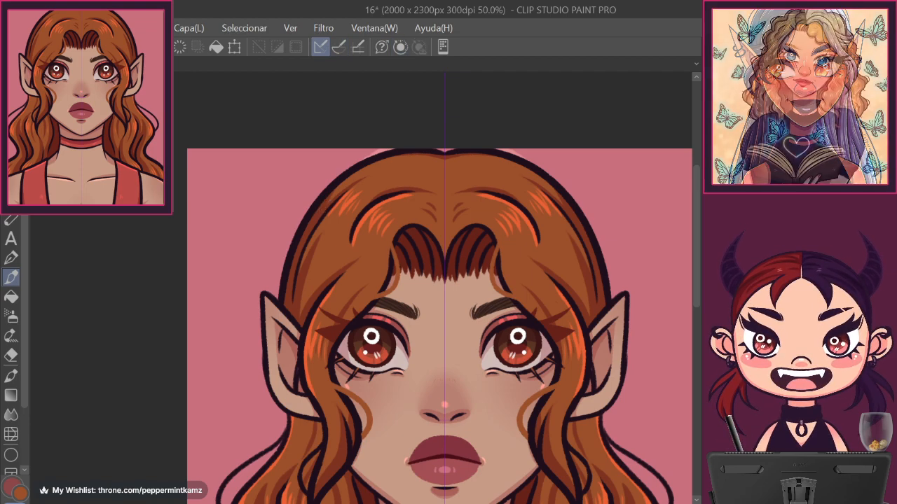
key(ctrl+2)
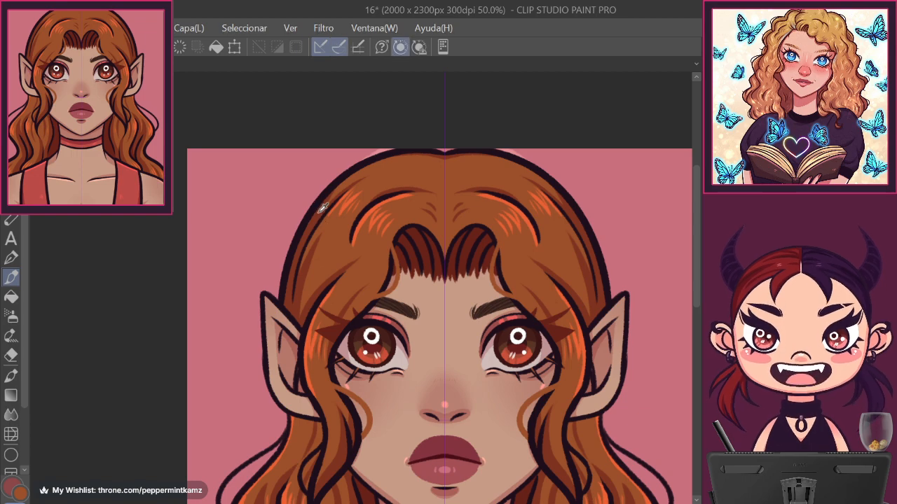
mouse_move(316, 207)
mouse_down()
mouse_move(280, 252)
mouse_move(294, 279)
mouse_up()
key(ctrl+z)
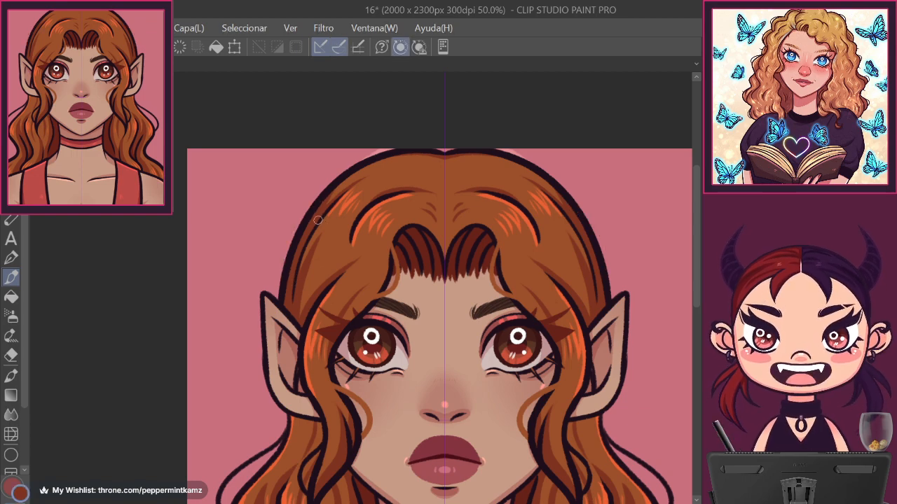
drag(310, 215, 289, 290)
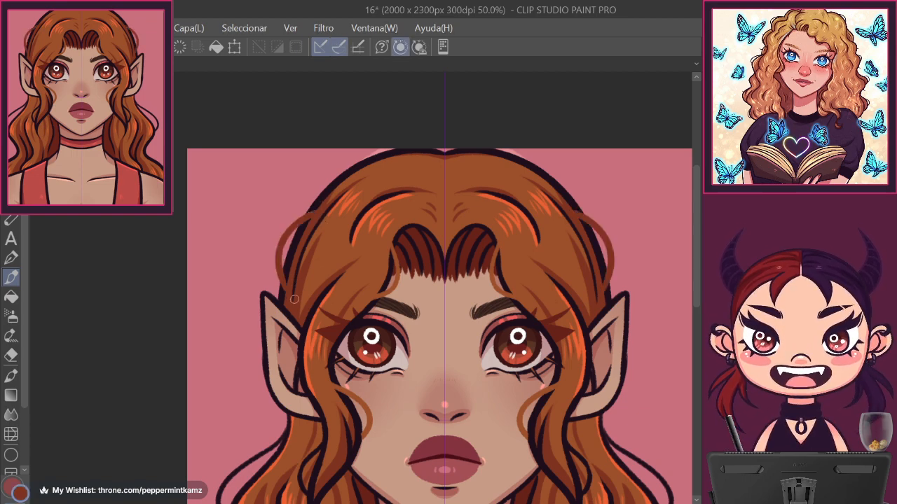
Draw long loose strands bowing outward beside the hair lengths below the ears, using an orange-brown sampled from the hair.
drag(415, 172, 384, 120)
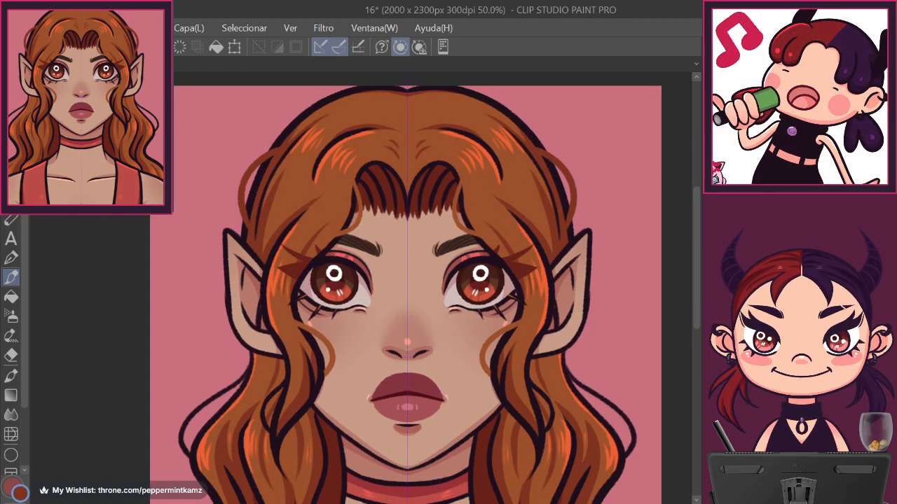
drag(543, 234, 509, 100)
alt+click(531, 241)
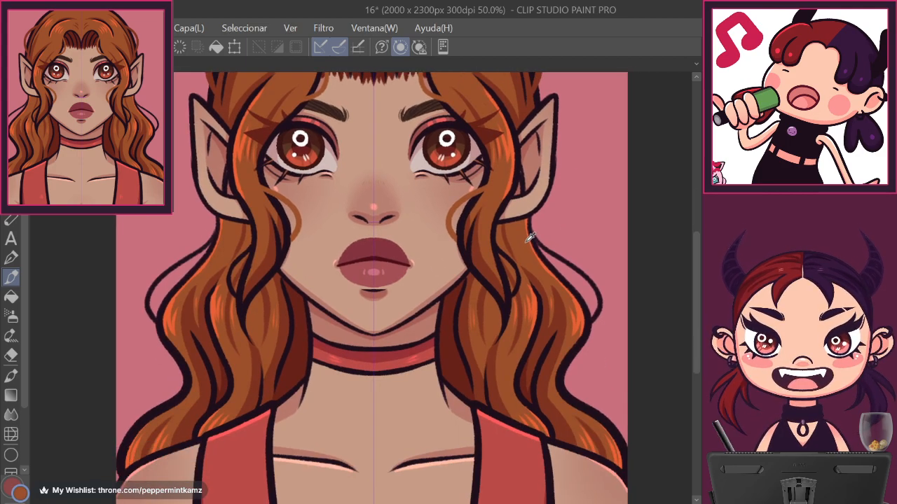
mouse_move(534, 245)
mouse_down()
mouse_move(602, 344)
mouse_move(551, 391)
mouse_up()
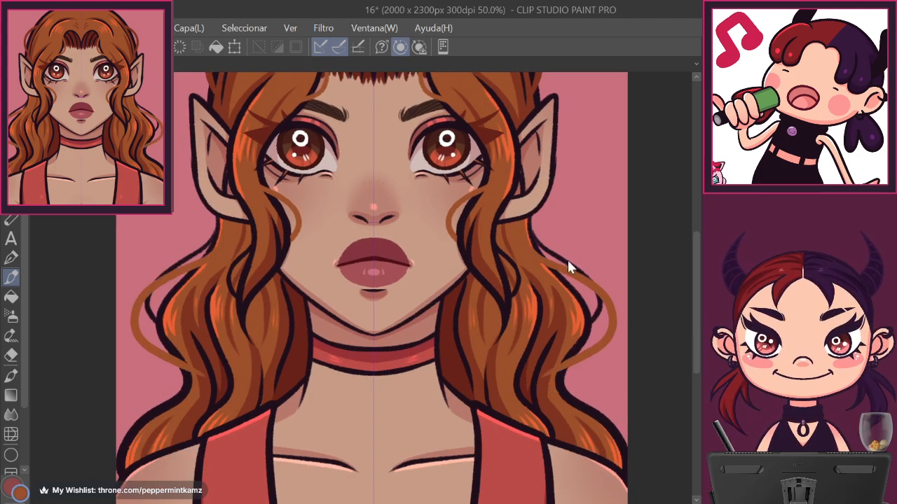
key(ctrl+z)
mouse_move(526, 236)
mouse_down()
mouse_move(567, 274)
mouse_move(601, 341)
mouse_move(559, 379)
mouse_up()
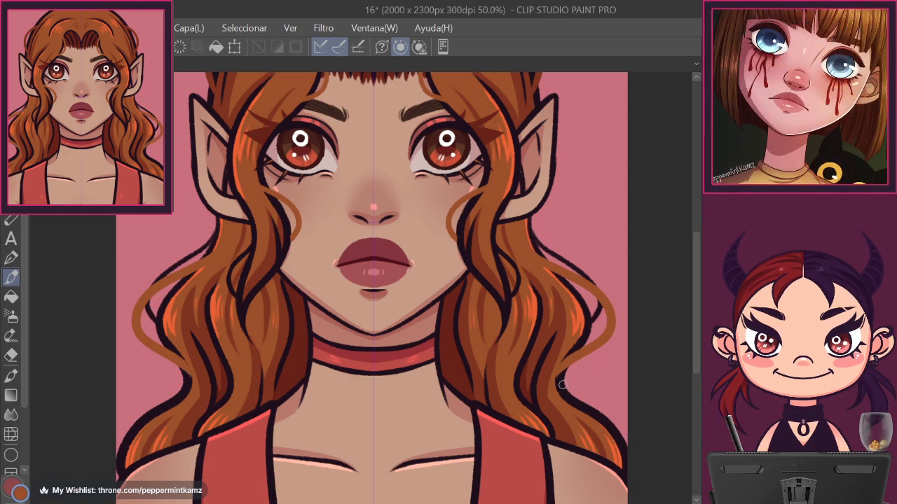
Draw small loose curls at the hair's outer edges above the shoulders and thin strands falling across the inner ears.
drag(430, 444, 579, 424)
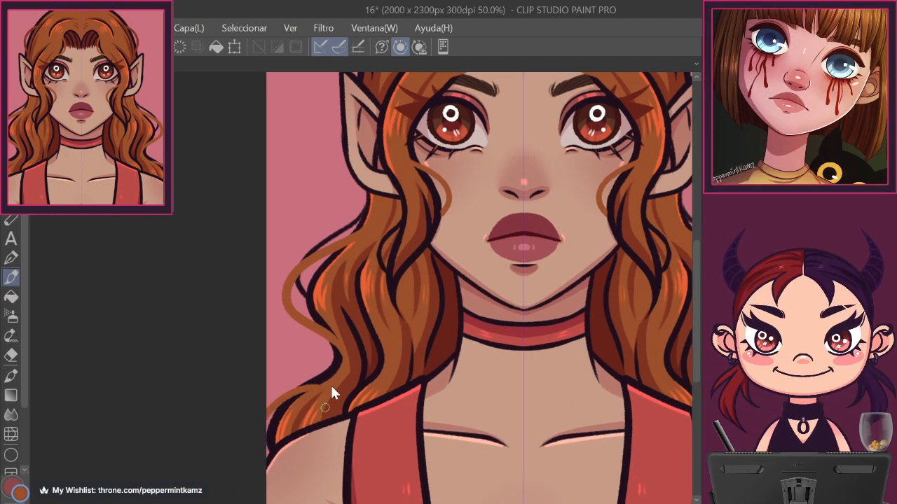
key(ctrl+z)
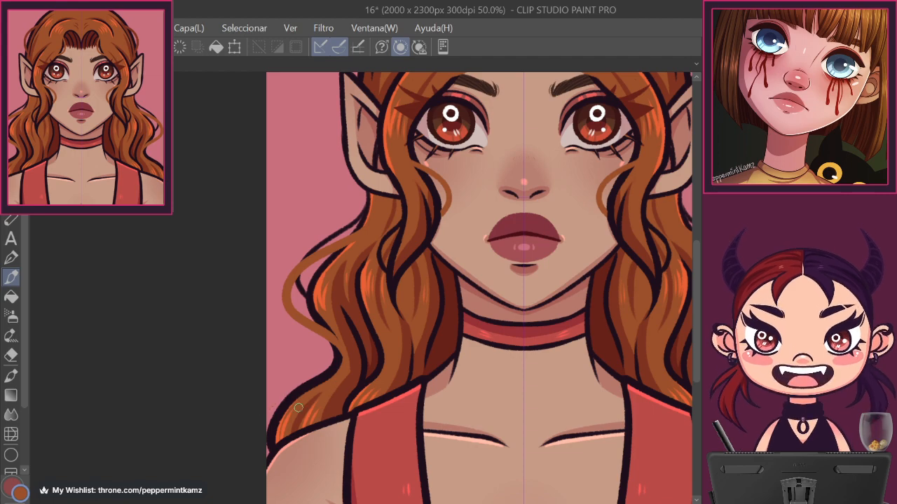
mouse_move(336, 377)
mouse_down()
mouse_move(307, 378)
mouse_move(294, 416)
mouse_up()
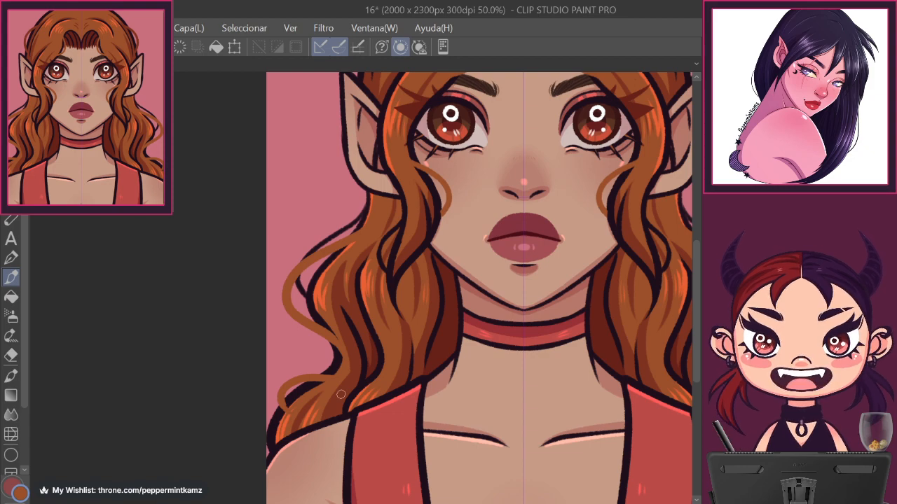
drag(453, 287, 417, 464)
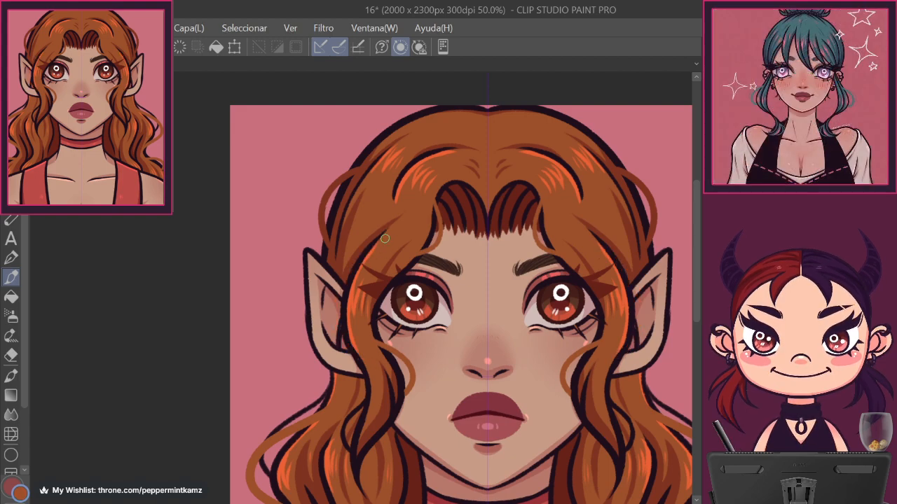
drag(379, 239, 360, 358)
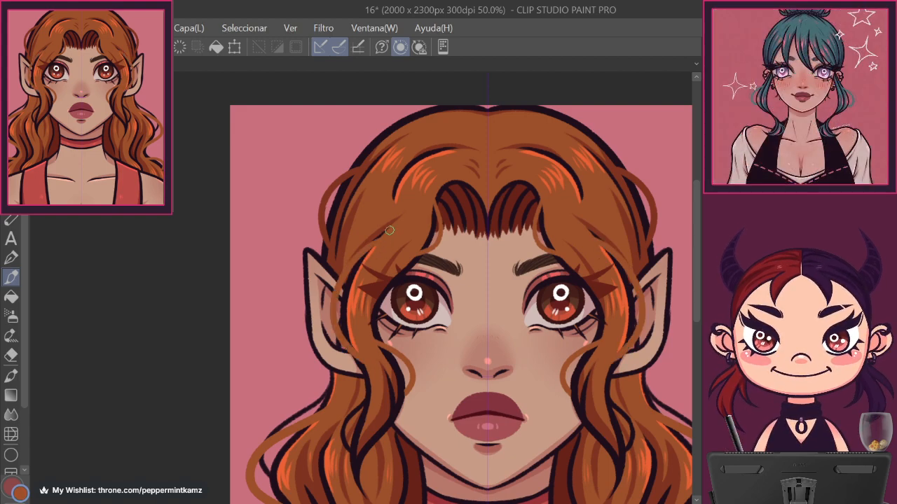
drag(658, 349, 559, 268)
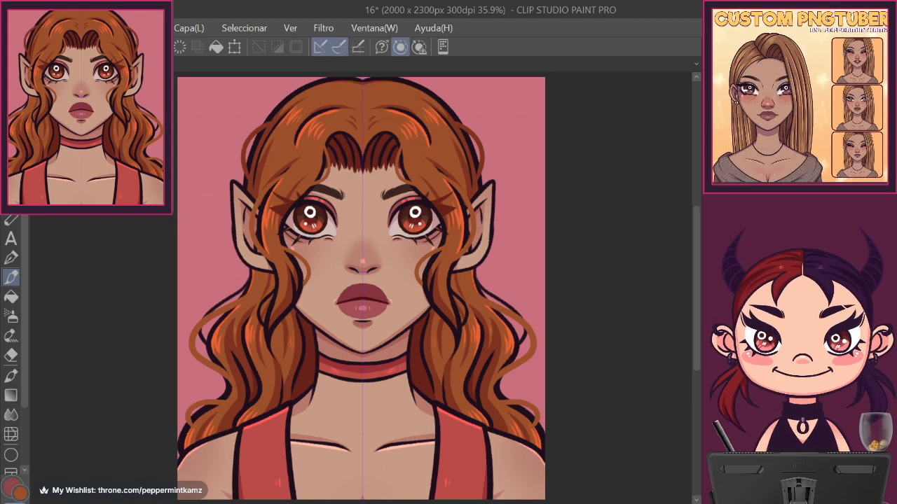
key(ctrl+plus)
mouse_move(522, 273)
mouse_down()
mouse_move(567, 413)
mouse_move(568, 460)
mouse_up()
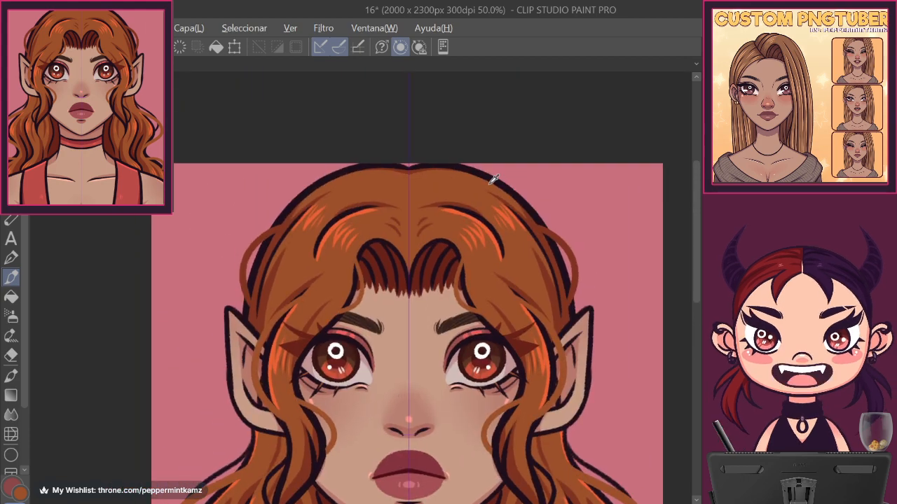
drag(487, 183, 532, 199)
key(ctrl+z)
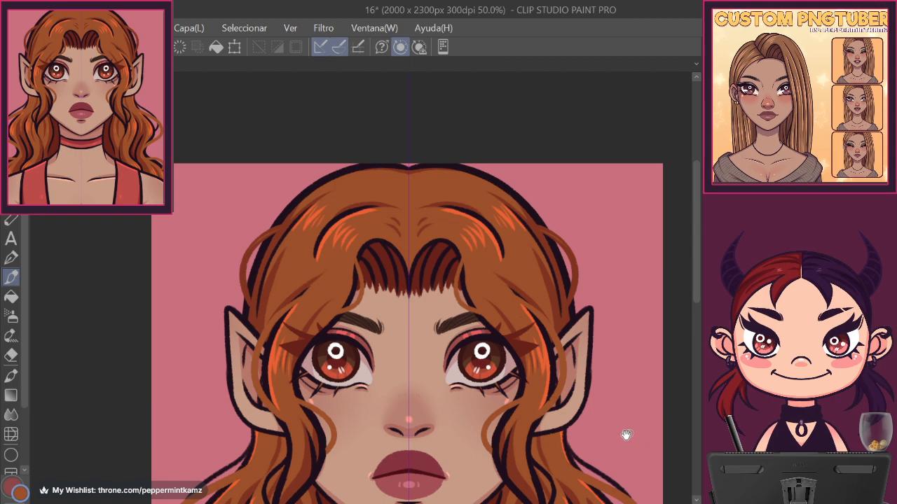
Save the drawing with the loose hair strands added.
drag(625, 432, 640, 311)
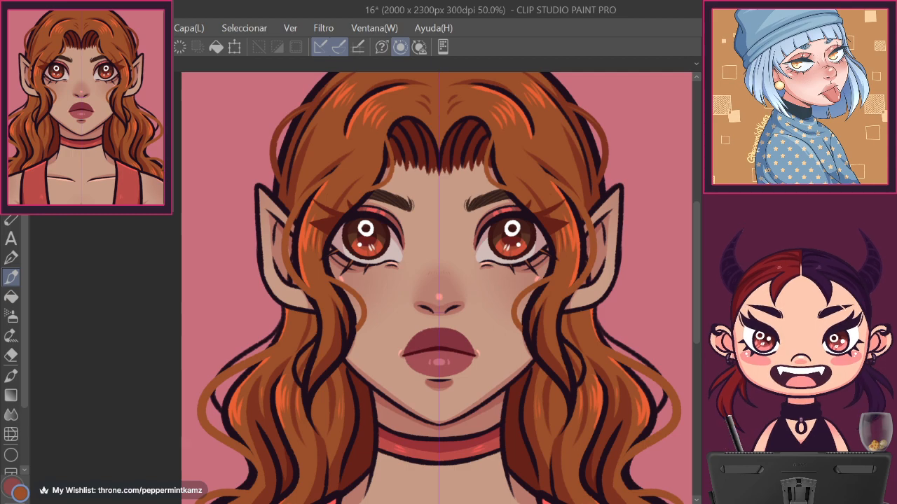
key(ctrl+s)
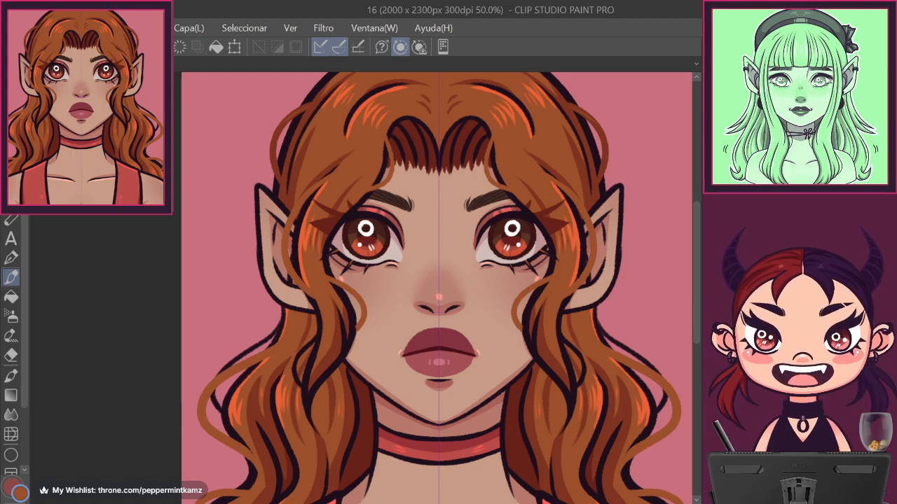
scroll(441, 269, up, 3)
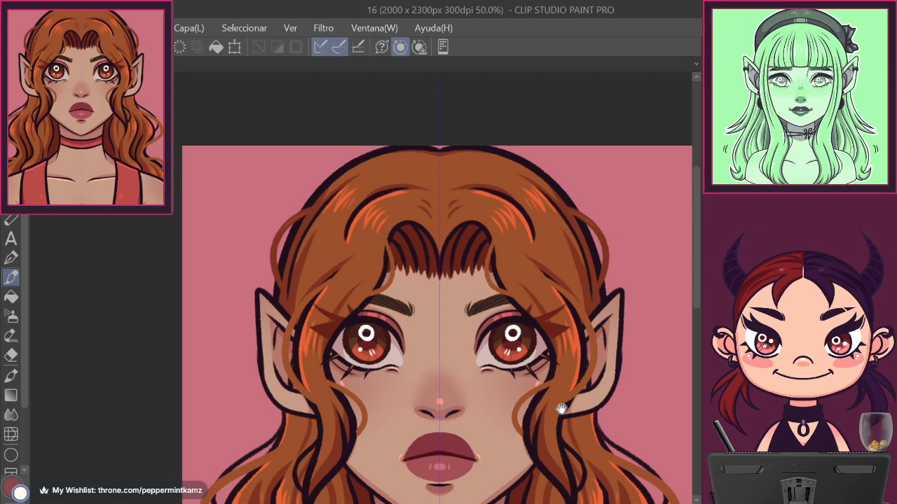
mouse_move(441, 266)
mouse_down()
mouse_move(436, 239)
mouse_move(399, 223)
mouse_move(440, 229)
mouse_move(470, 202)
mouse_move(435, 208)
mouse_move(469, 170)
mouse_up()
key(ctrl+z)
key(ctrl+z)
key(ctrl+z)
key(ctrl+z)
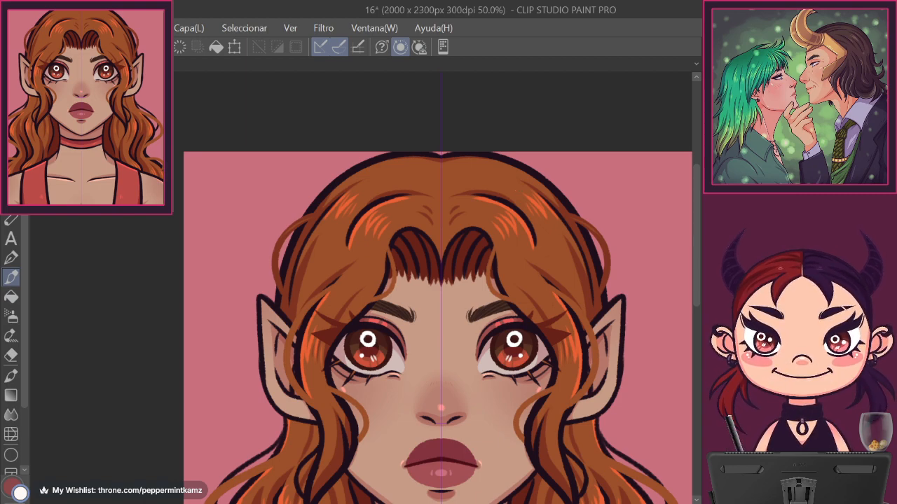
Save the drawing again with the whole portrait in view.
key(ctrl+minus)
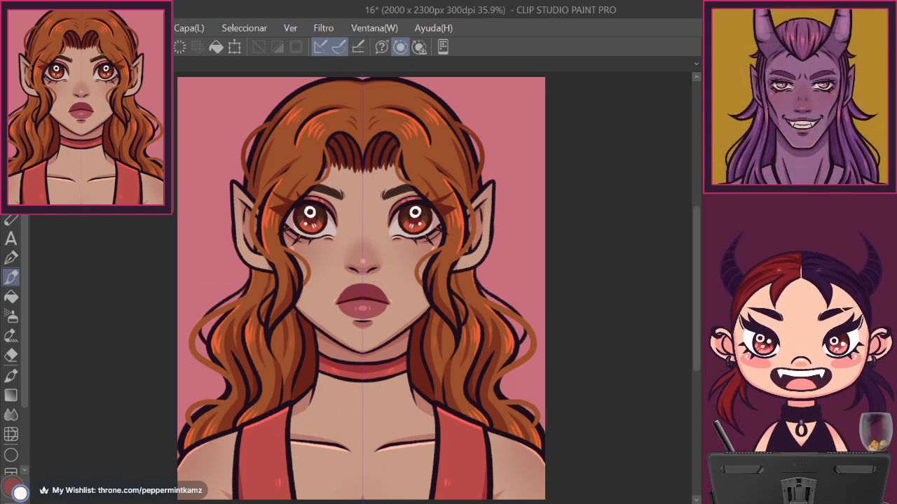
key(ctrl+s)
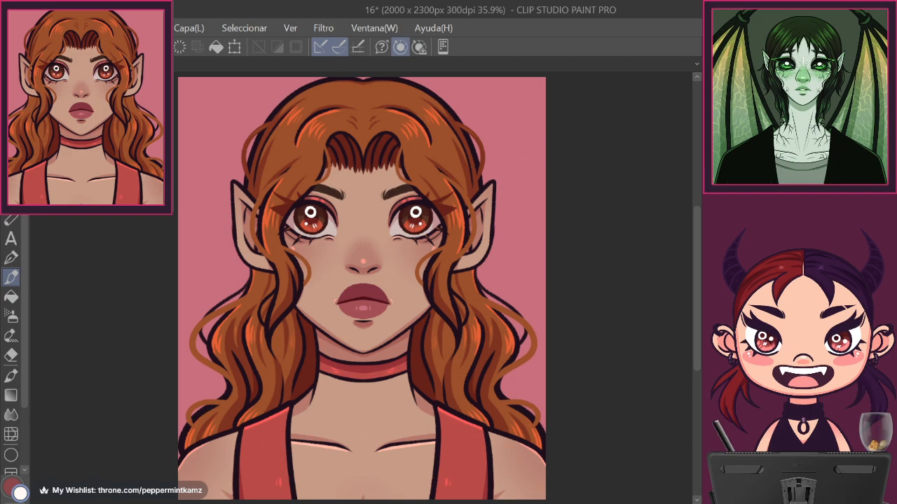
click(11, 319)
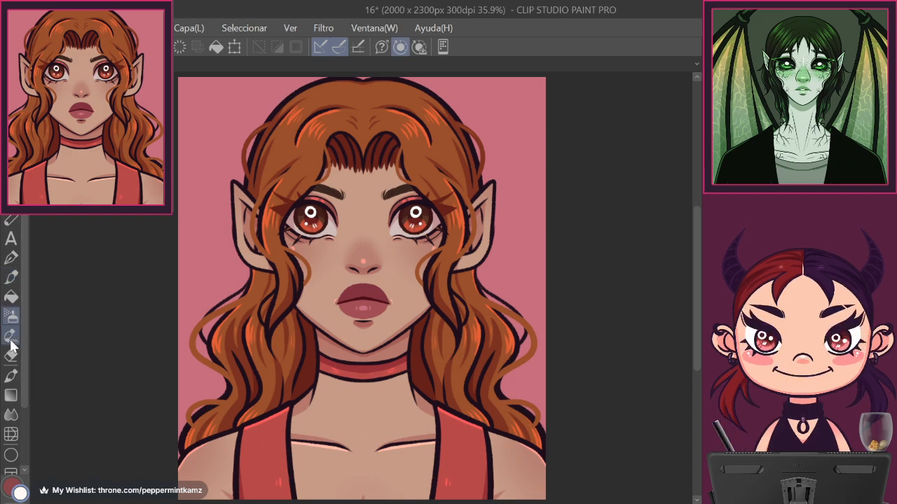
click(14, 300)
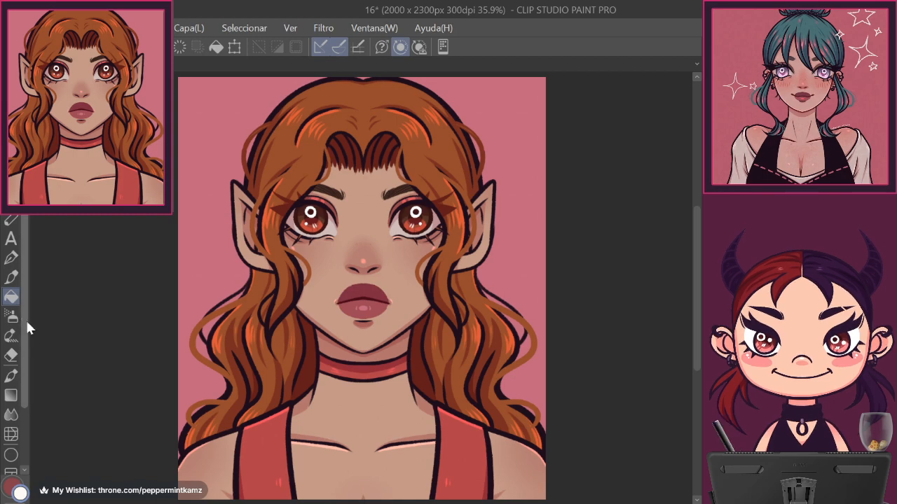
click(13, 280)
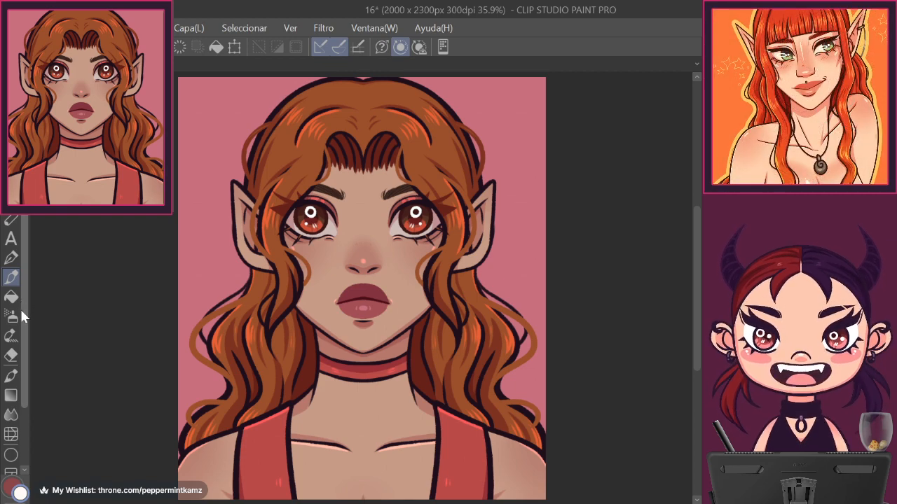
click(11, 299)
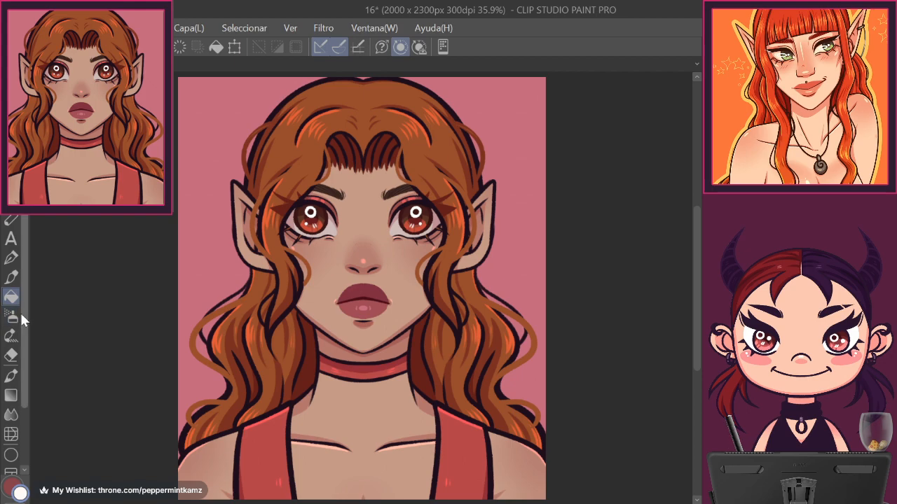
click(17, 279)
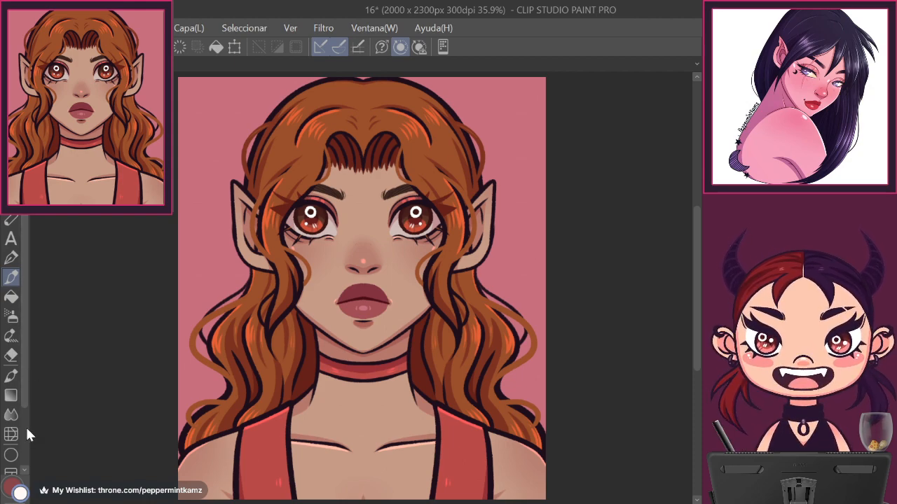
mouse_move(27, 379)
mouse_down()
mouse_move(30, 450)
mouse_move(30, 382)
mouse_up()
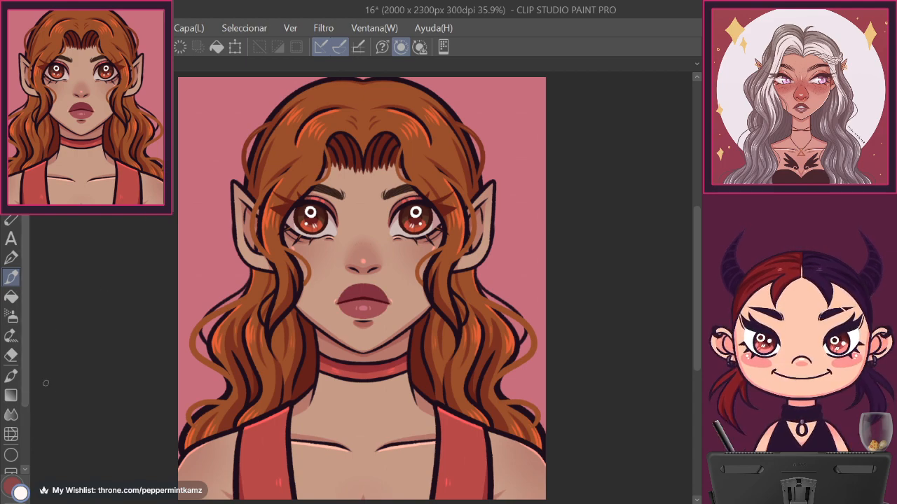
Stamp a large striped star in pale pink on the background beside the upper-right hair with the doodle star pattern brush.
click(11, 316)
click(12, 337)
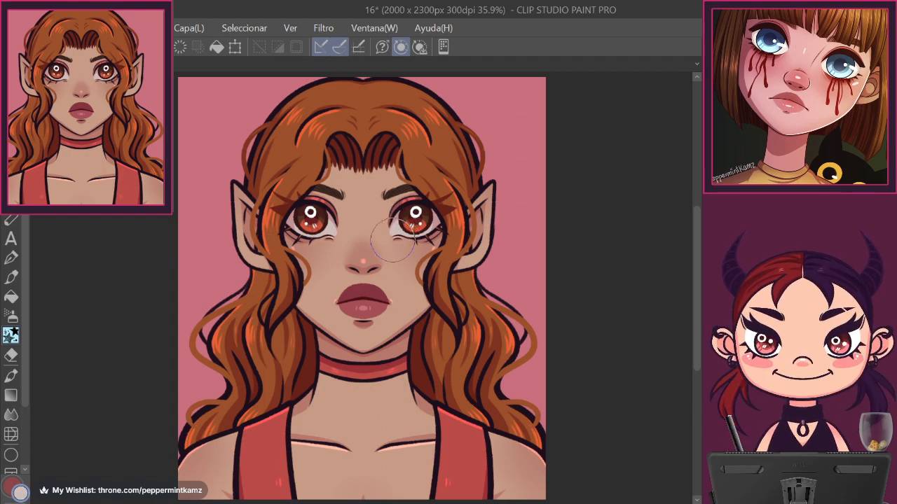
click(504, 129)
key(ctrl+z)
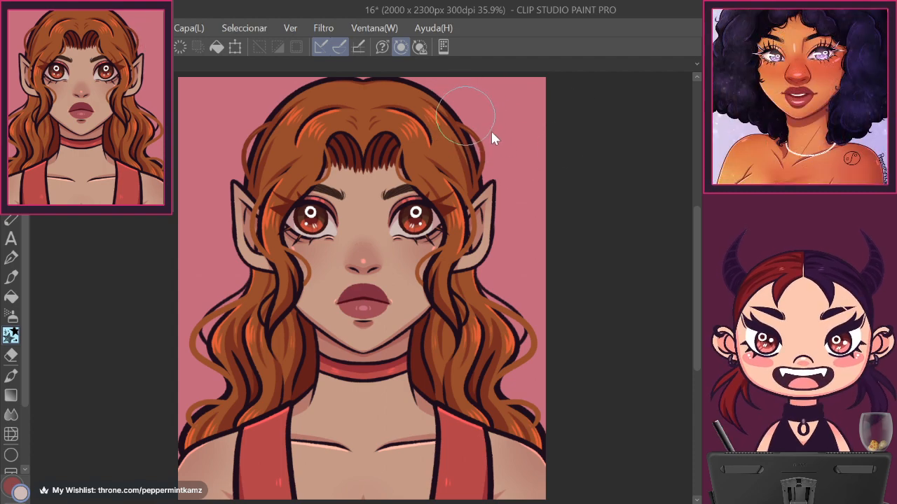
click(501, 133)
key(ctrl+z)
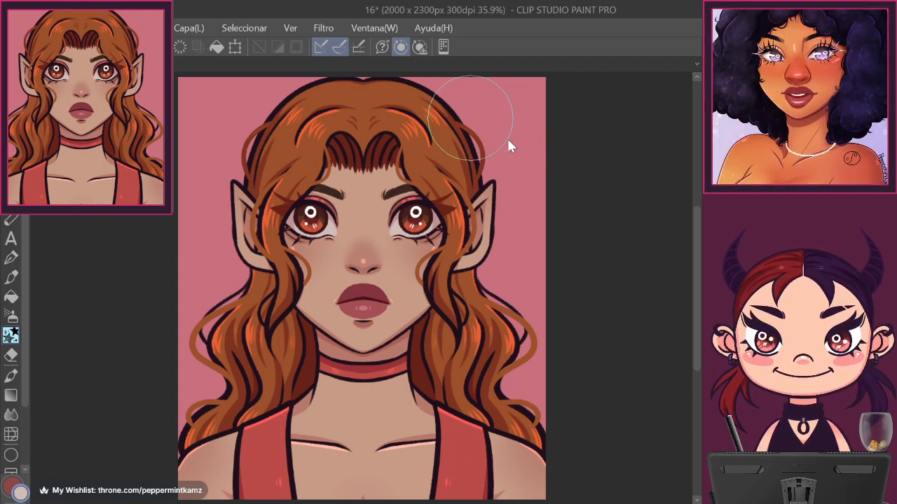
click(513, 135)
key(ctrl+z)
click(502, 138)
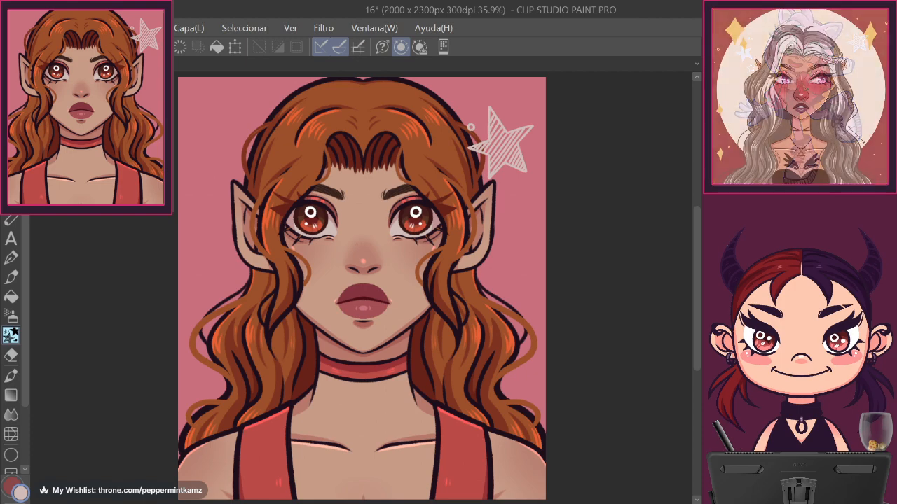
Stamp a solid pale star with small dots on the background below the ear on the portrait's left side.
drag(233, 254, 242, 270)
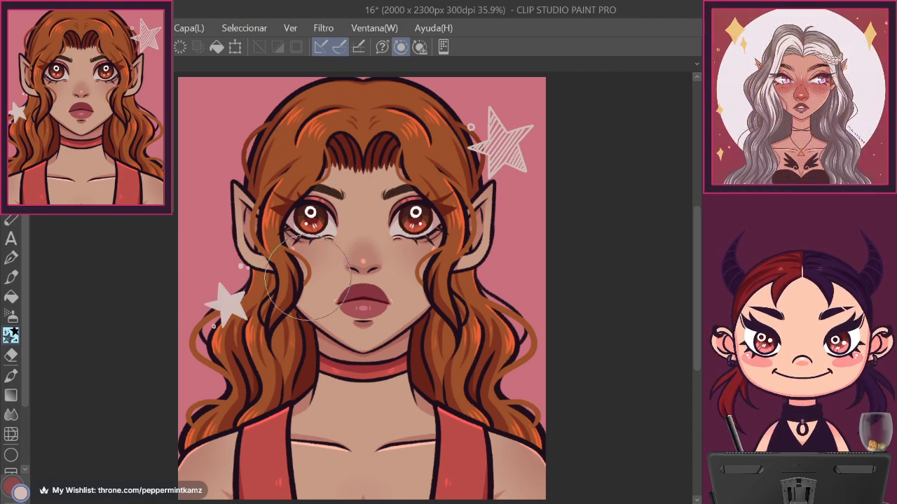
key(ctrl+z)
click(220, 267)
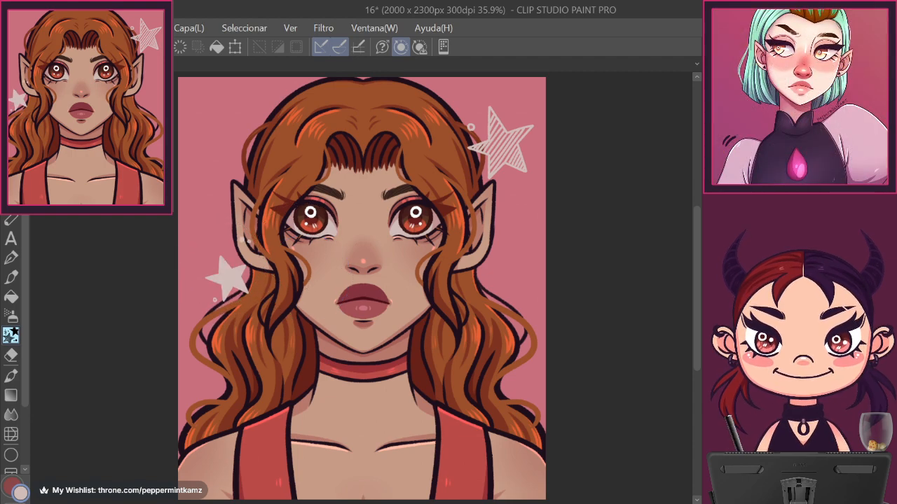
Stamp small sparkle marks below the striped star and above the solid star.
click(503, 203)
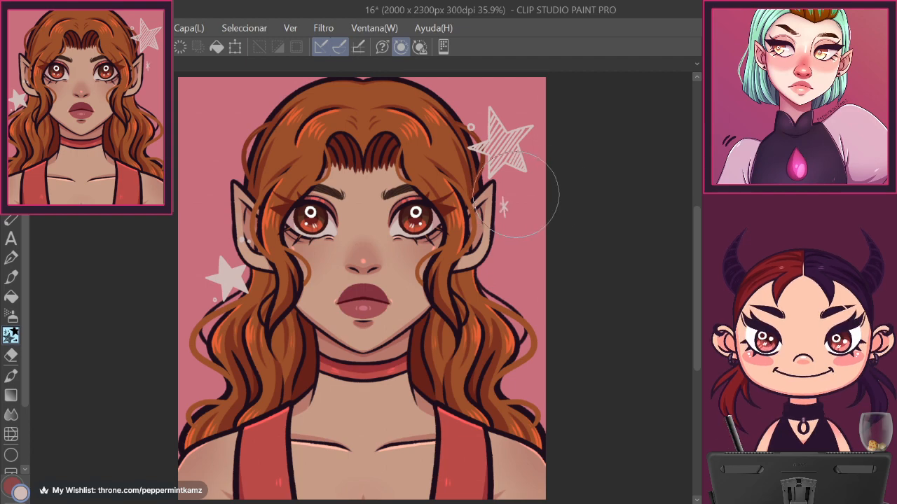
key(ctrl+z)
click(507, 193)
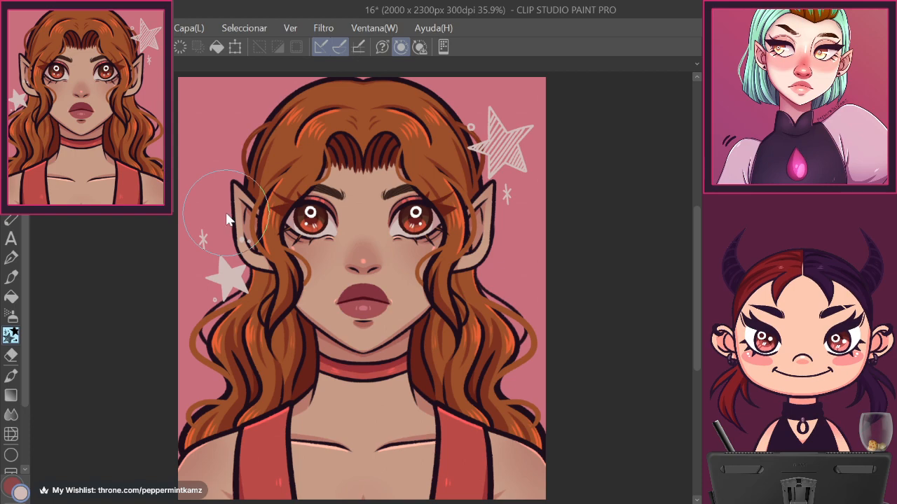
click(207, 260)
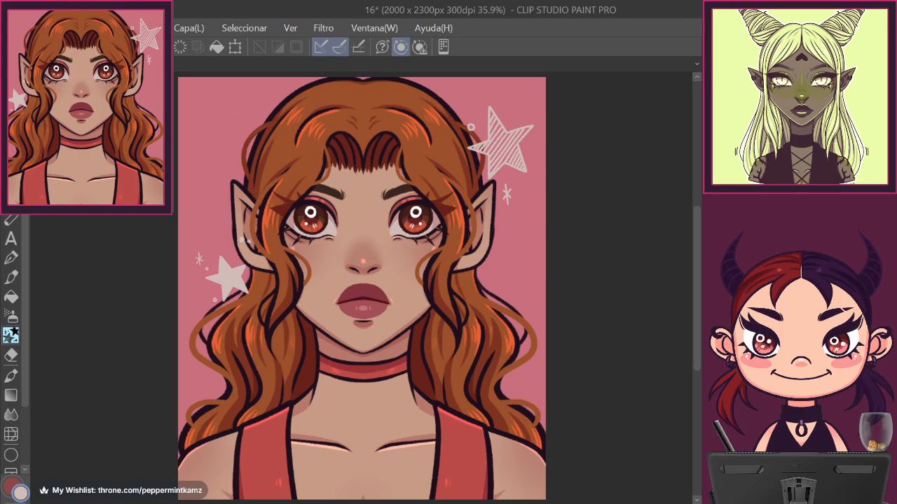
Place the slanted artist signature over the hair above the right shoulder and save the drawing.
click(466, 411)
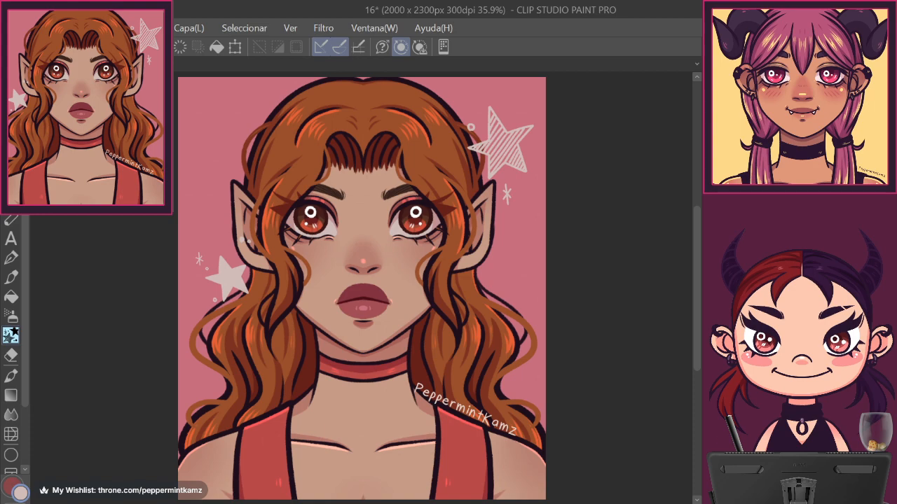
key(ctrl+s)
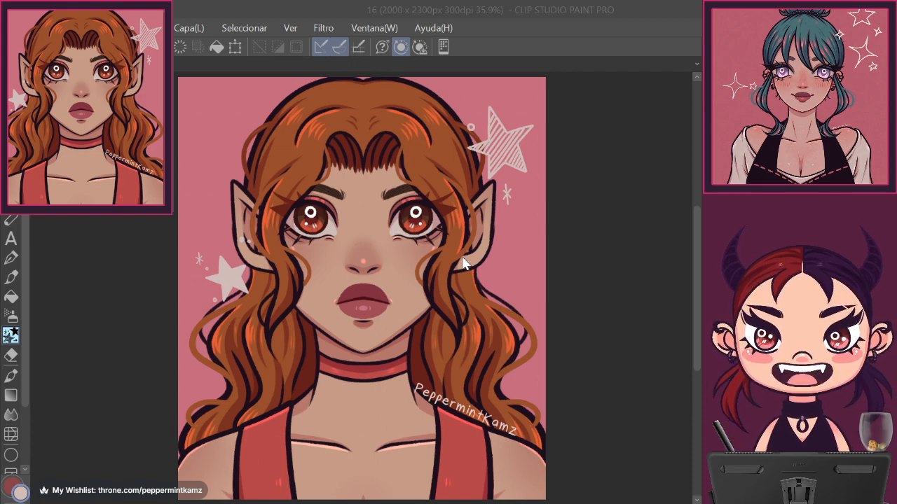
Open the LM04.png illustration to view it and close it again.
double_click(261, 303)
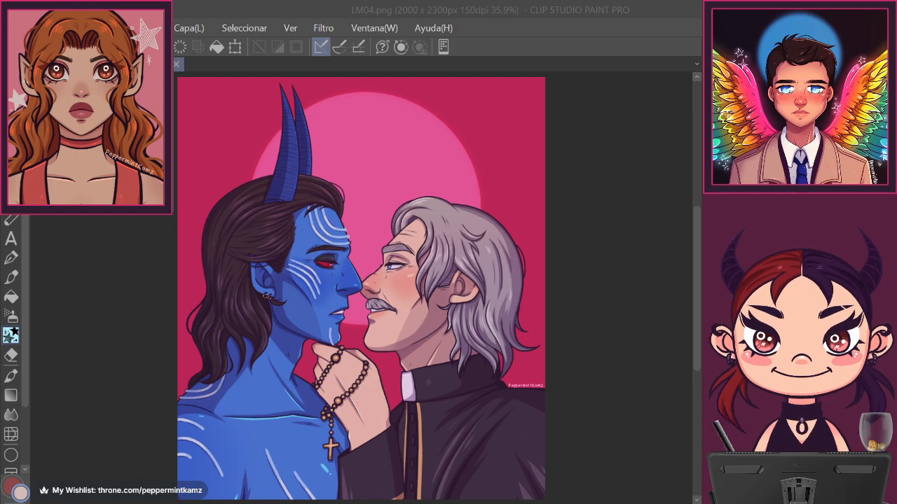
click(178, 65)
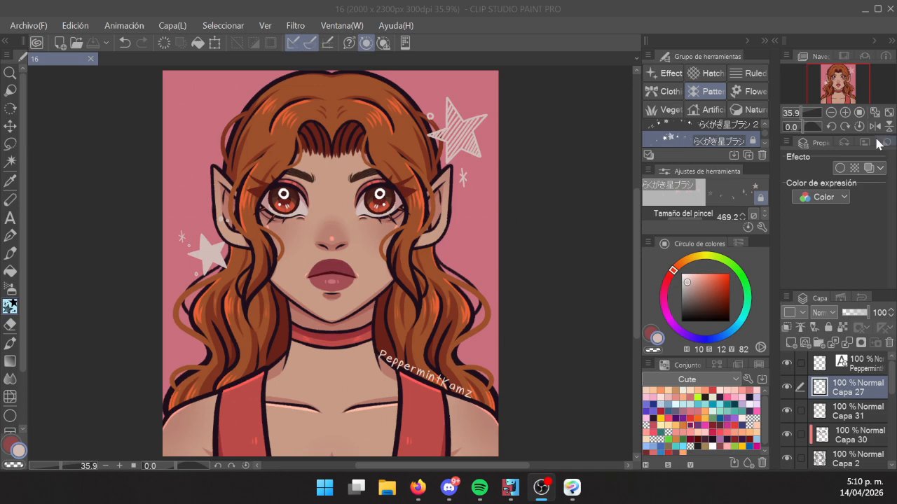
Set the Pastelly Brush's stabilization to 20 and turn on its post-correction in the advanced tool settings.
click(14, 258)
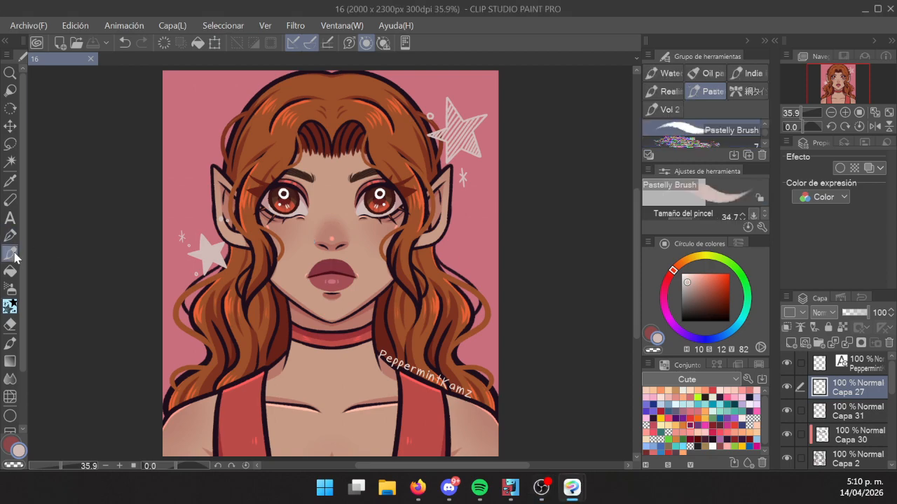
click(762, 227)
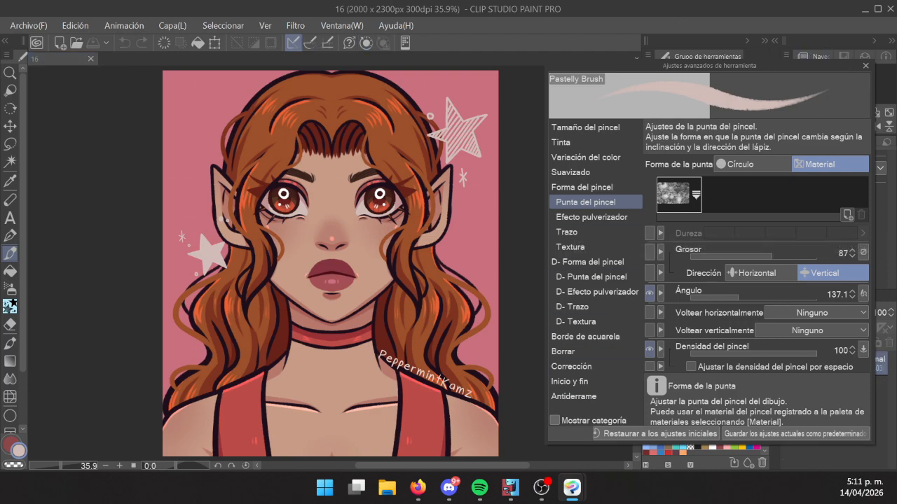
click(54, 327)
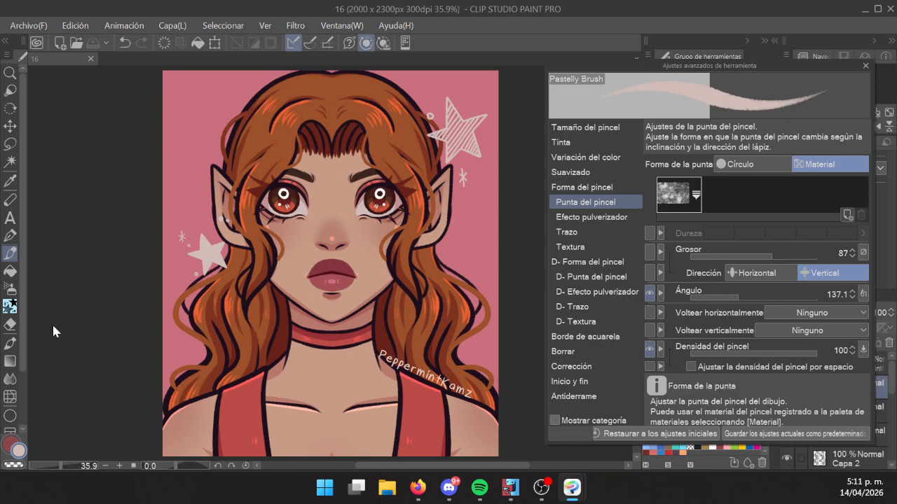
click(867, 67)
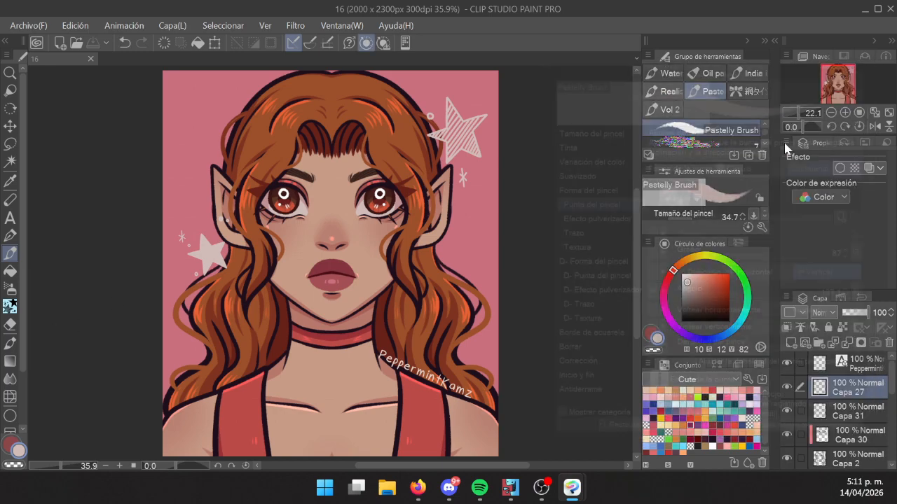
click(761, 227)
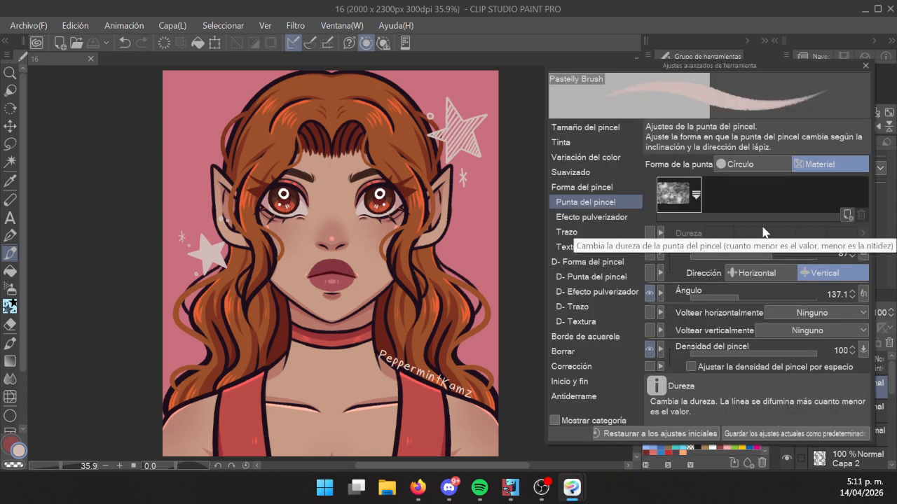
click(578, 370)
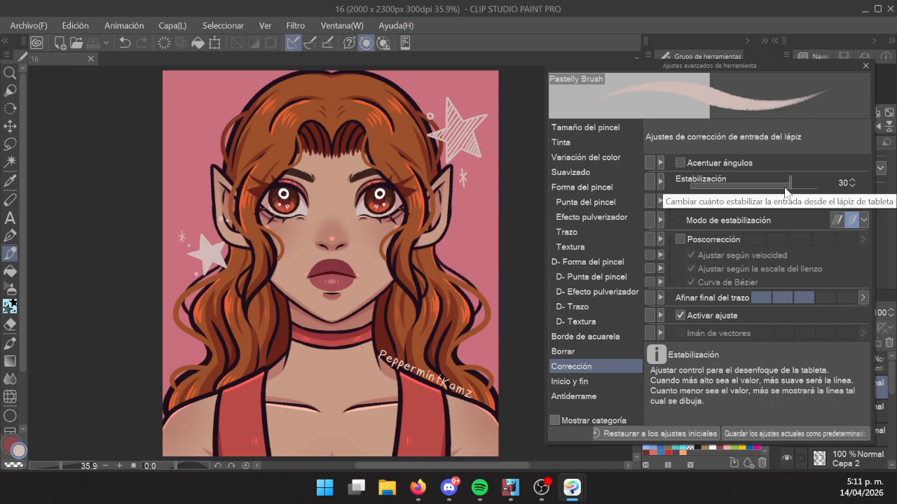
mouse_move(787, 181)
mouse_down()
mouse_move(732, 184)
mouse_move(782, 187)
mouse_up()
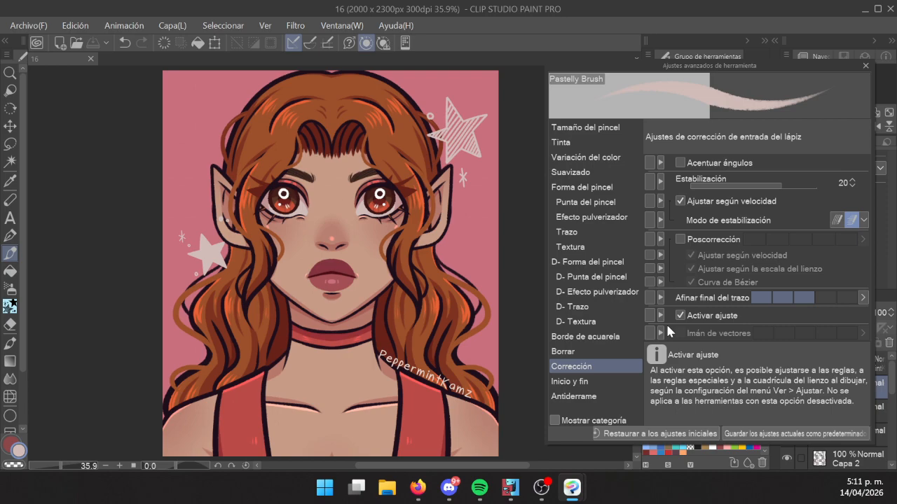
click(680, 239)
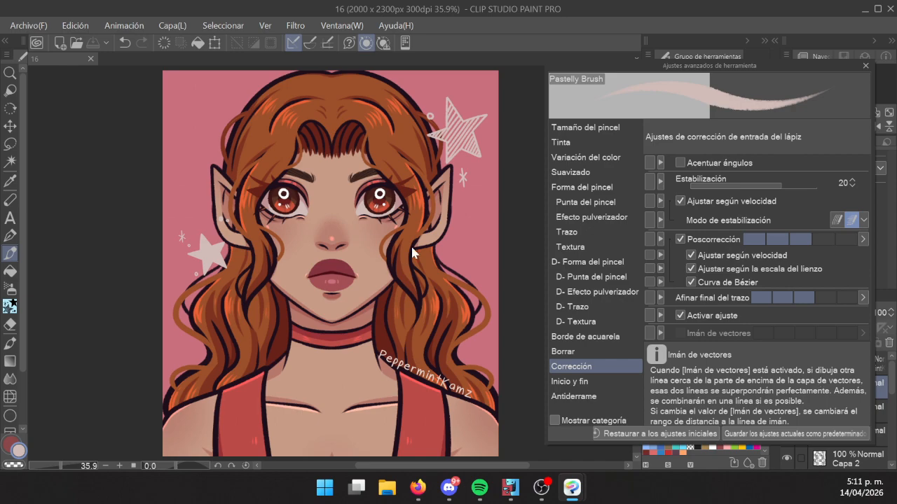
click(866, 65)
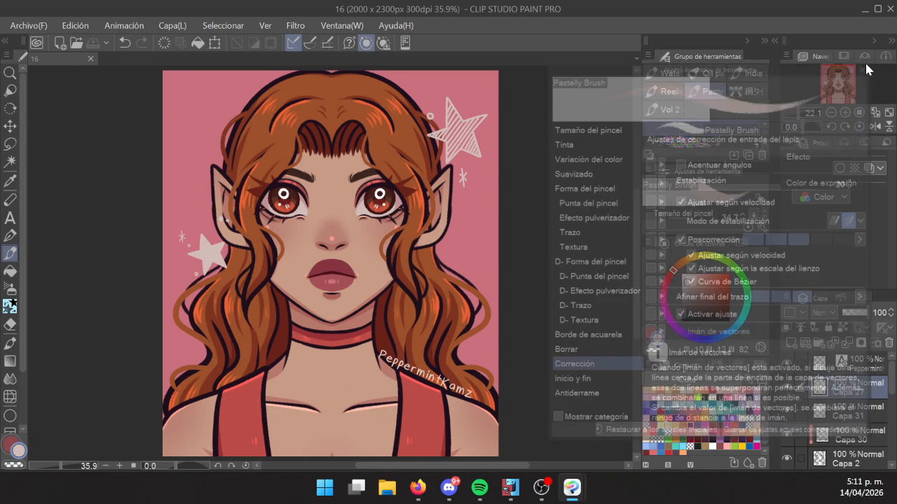
Add a new layer, try the brush with four long dark brown strokes over the neck and chest, and undo the strokes.
click(790, 342)
click(729, 313)
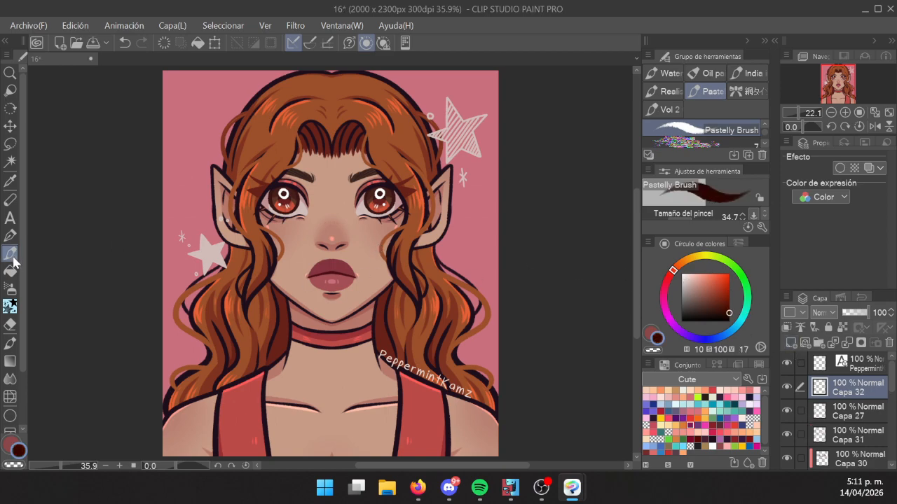
mouse_move(305, 423)
mouse_down()
mouse_move(360, 345)
mouse_move(399, 317)
mouse_up()
mouse_move(322, 352)
mouse_down()
mouse_move(301, 384)
mouse_move(288, 453)
mouse_up()
drag(364, 370, 326, 450)
drag(376, 382, 343, 452)
key(ctrl+z)
key(ctrl+z)
key(ctrl+z)
key(ctrl+z)
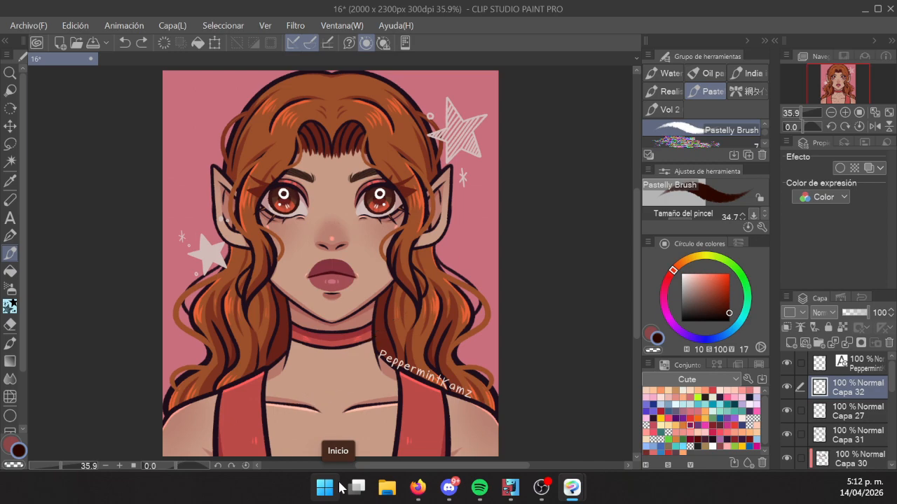
Turn off the Pastelly Brush's post-correction in the advanced tool settings.
click(762, 227)
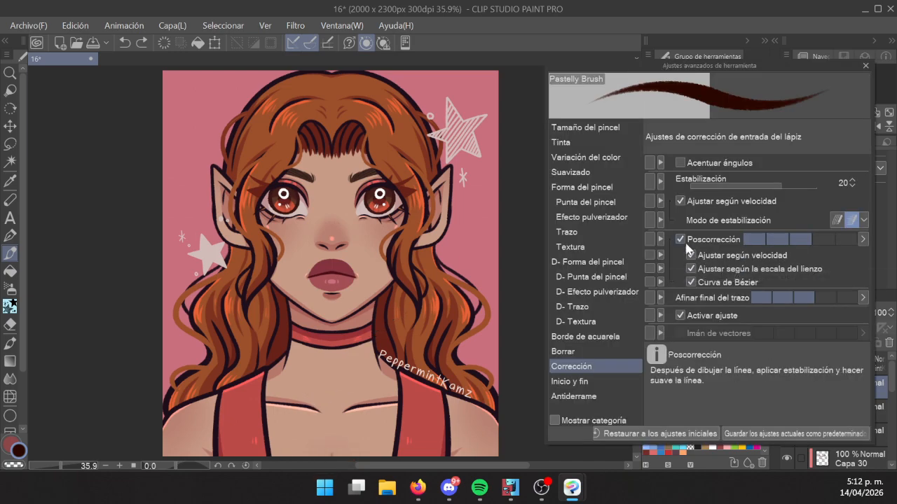
click(688, 243)
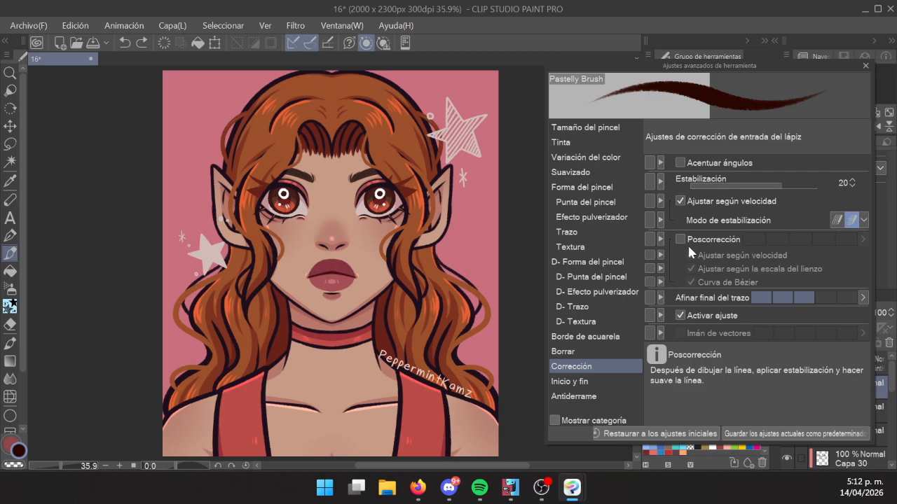
click(865, 66)
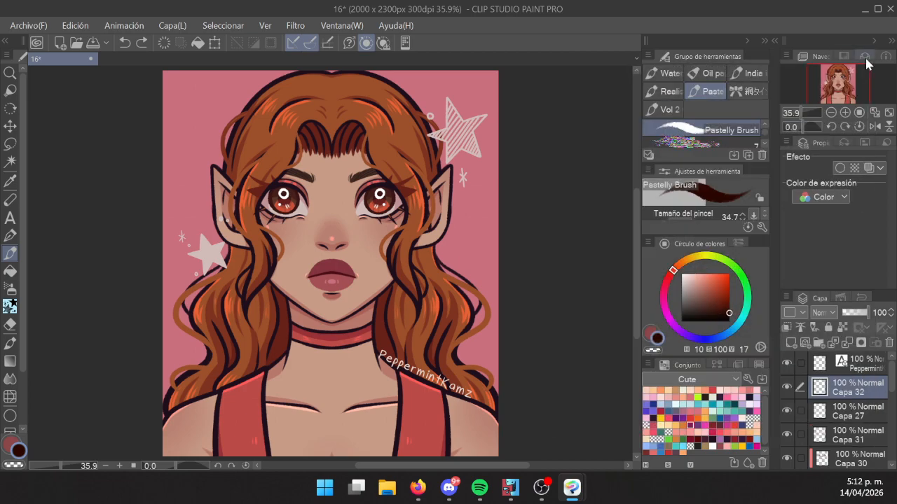
Examine the drawing of the winking blue-haired girl in a hat up close, from the face and hat to the hair and top.
key(alt+Tab)
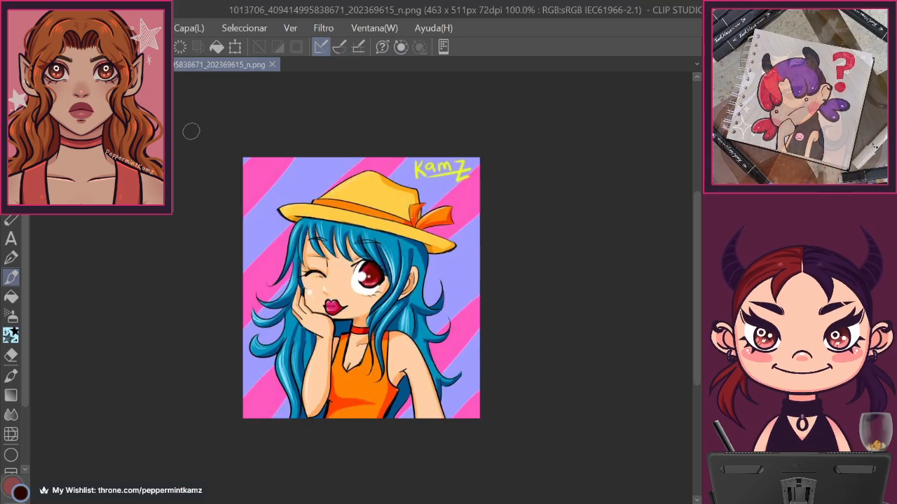
scroll(301, 360, up, 2)
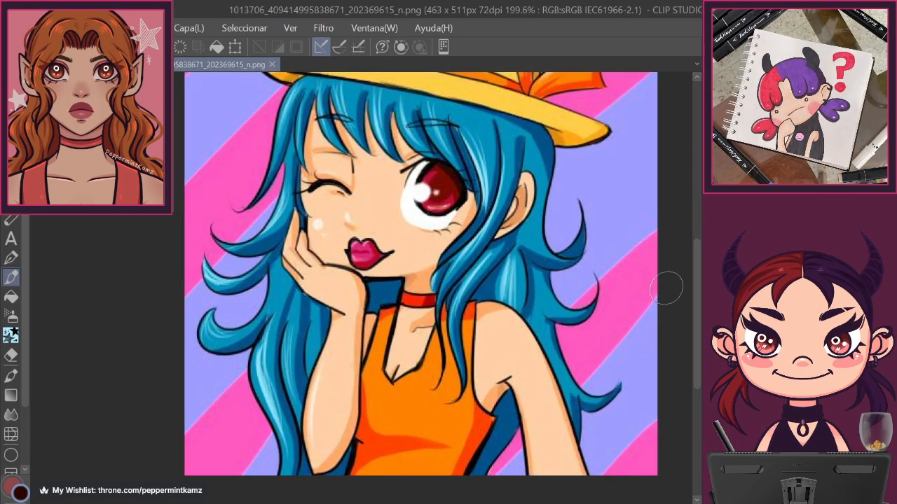
drag(301, 360, 192, 477)
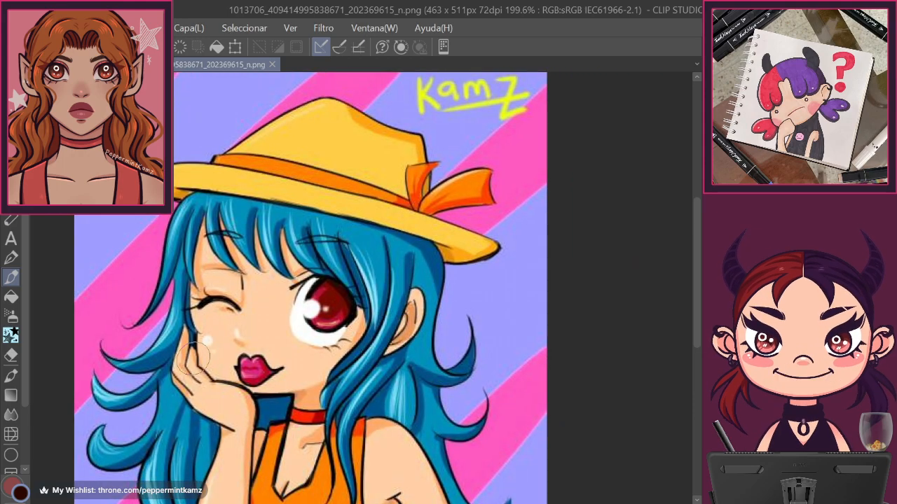
scroll(199, 357, up, 2)
scroll(198, 358, down, 3)
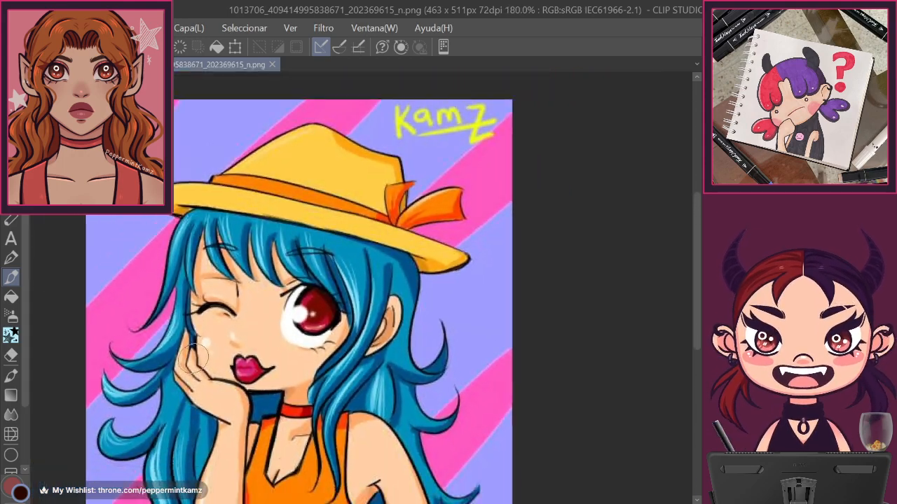
scroll(196, 357, up, 3)
scroll(194, 360, down, 2)
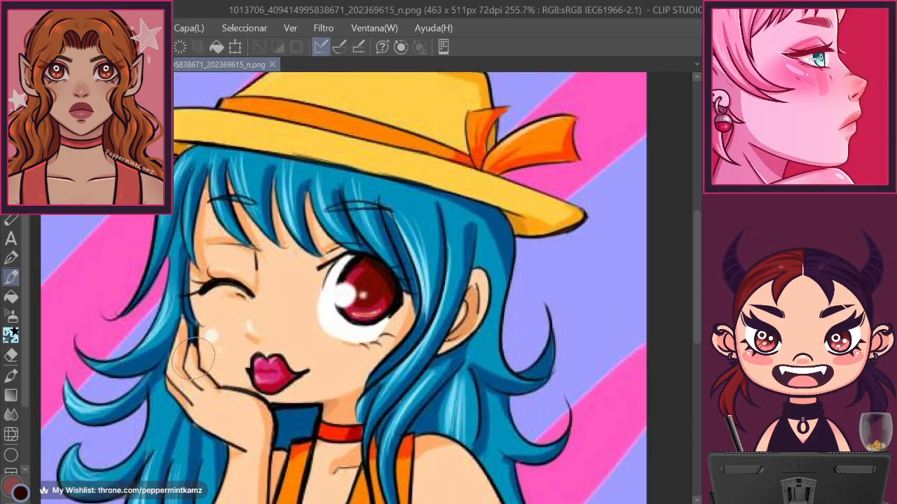
scroll(193, 361, down, 1)
mouse_move(192, 361)
mouse_down()
mouse_move(243, 251)
mouse_move(314, 199)
mouse_up()
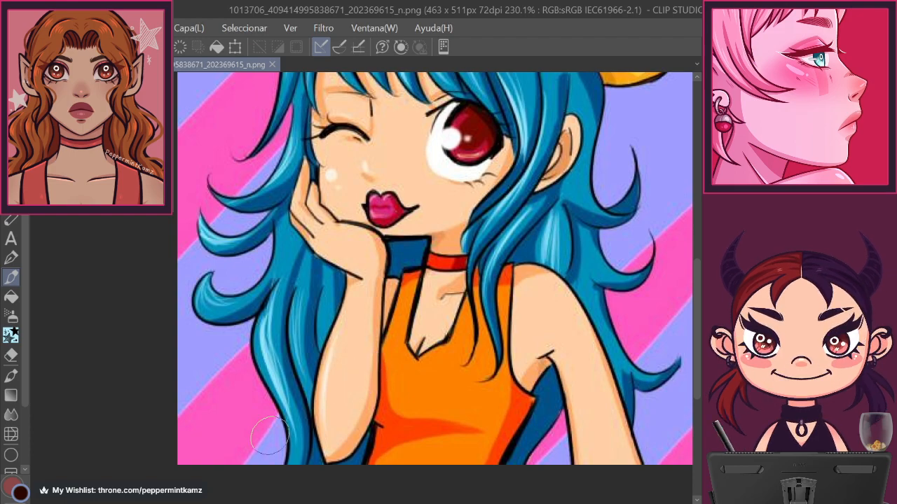
drag(583, 329, 568, 393)
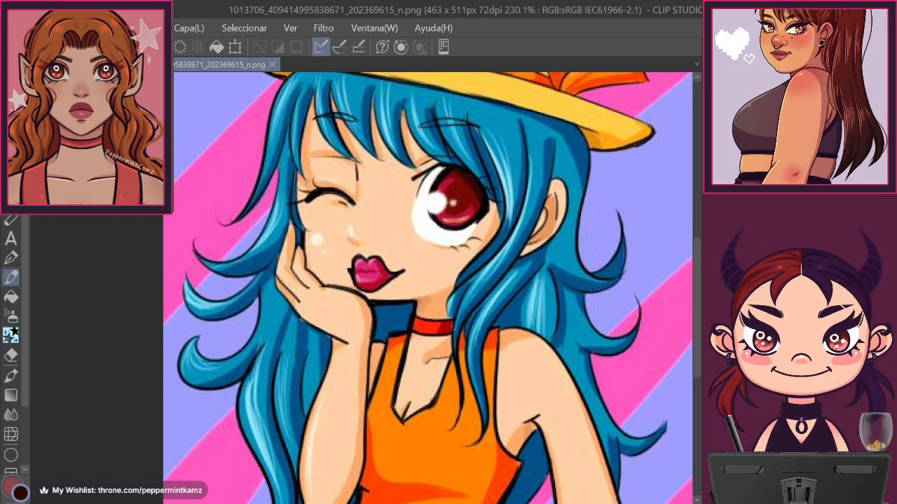
scroll(524, 319, down, 3)
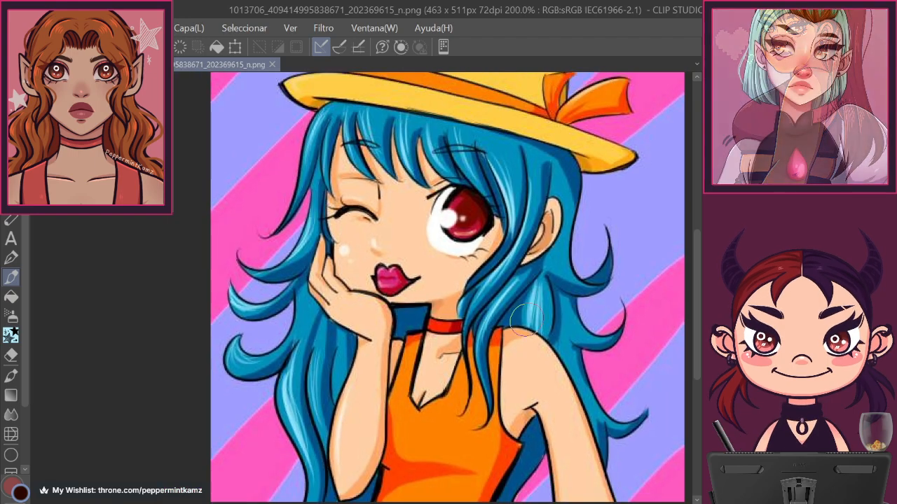
Compare the winking blue-haired girl's face and hat with the sketch of the girl in a wide-brimmed hat in blue.png.
scroll(525, 319, up, 5)
scroll(524, 319, up, 1)
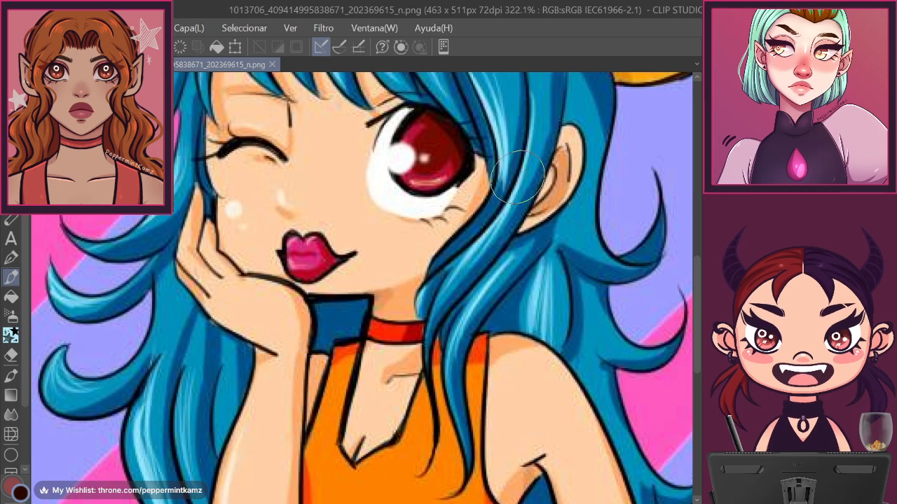
scroll(517, 175, down, 6)
drag(472, 74, 417, 224)
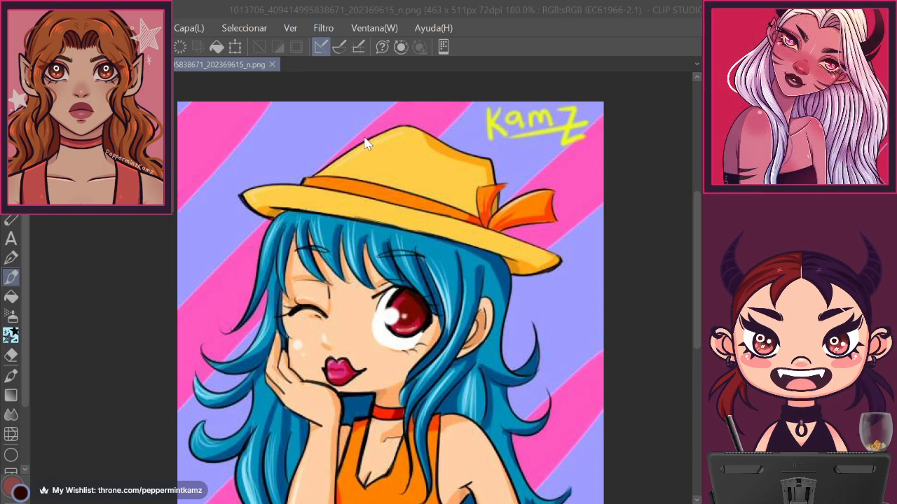
key(ctrl+Tab)
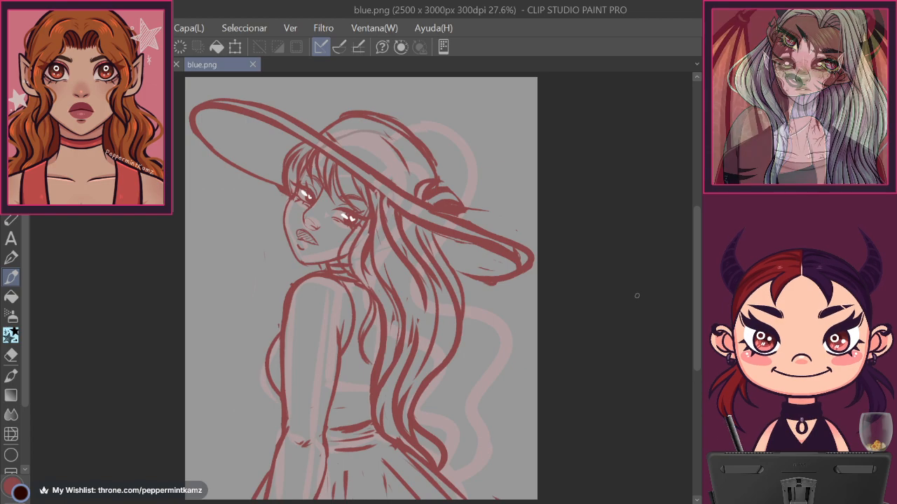
click(159, 65)
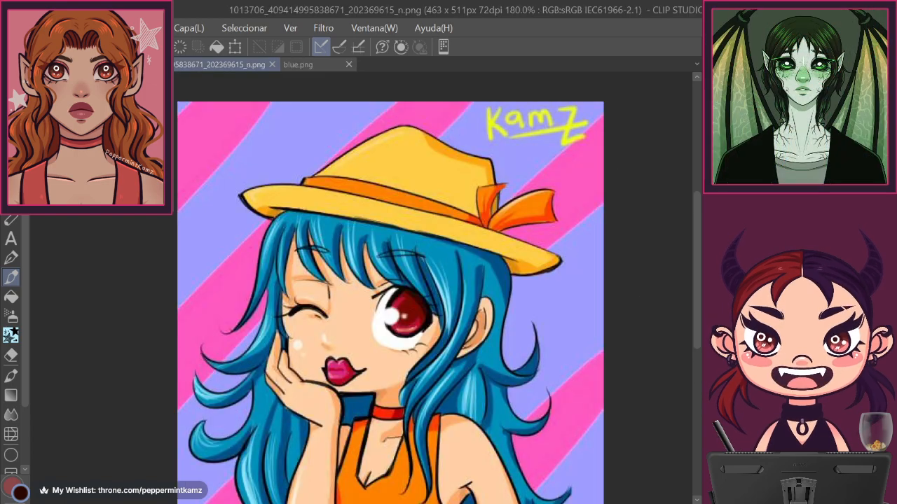
click(292, 60)
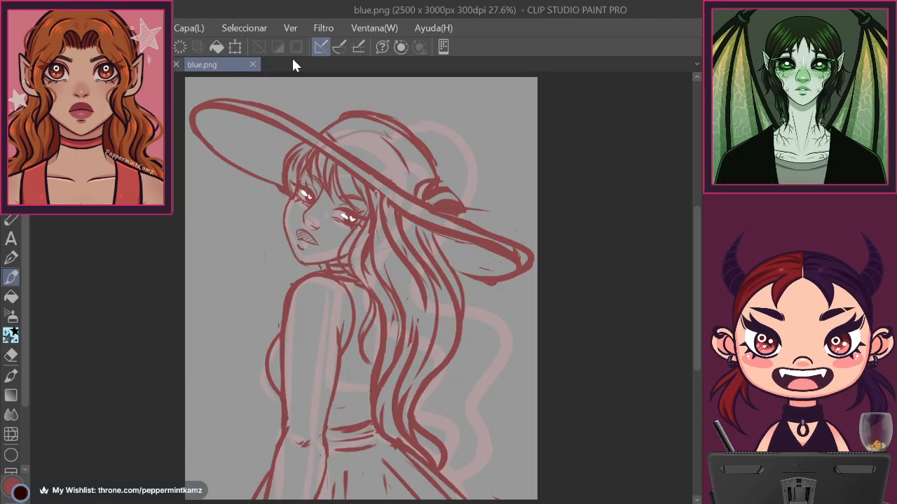
Close blue.png and the blue-haired girl image, and save the elf woman portrait.
click(252, 64)
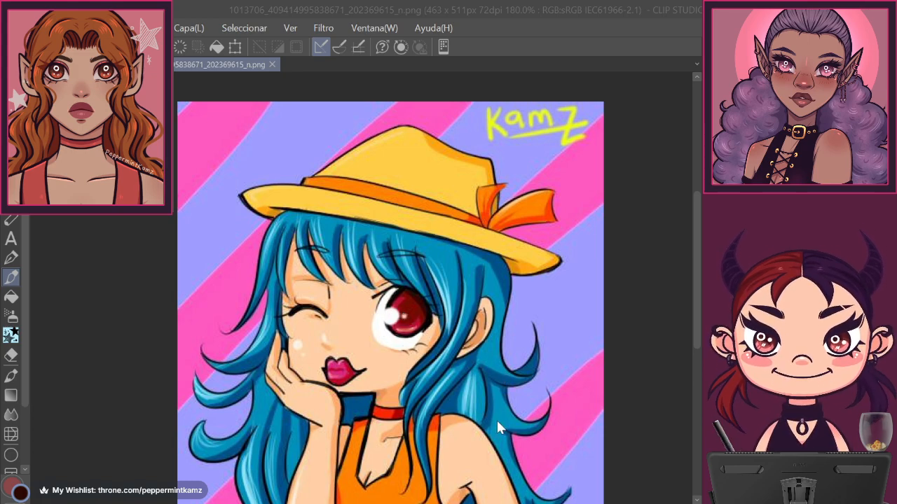
click(272, 65)
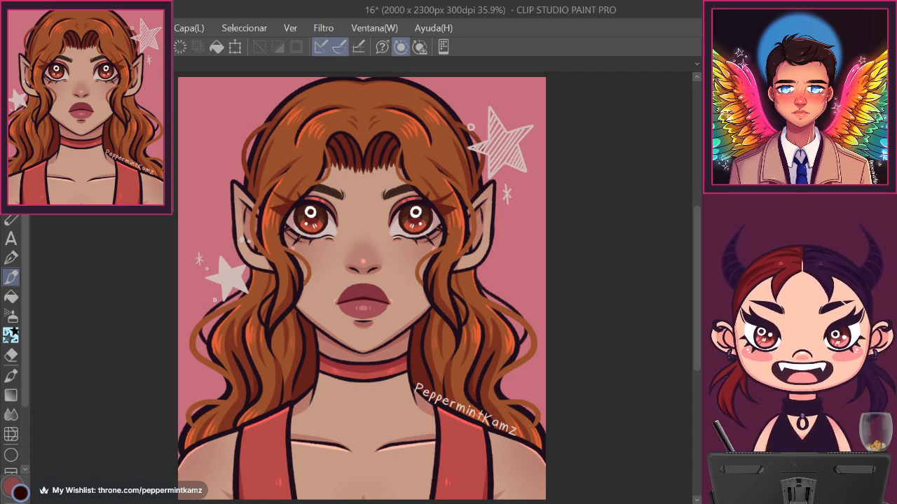
key(ctrl+s)
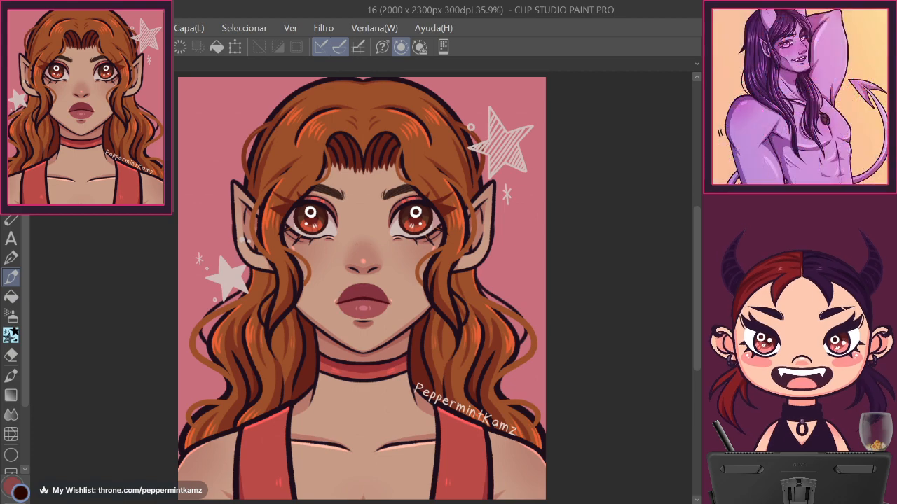